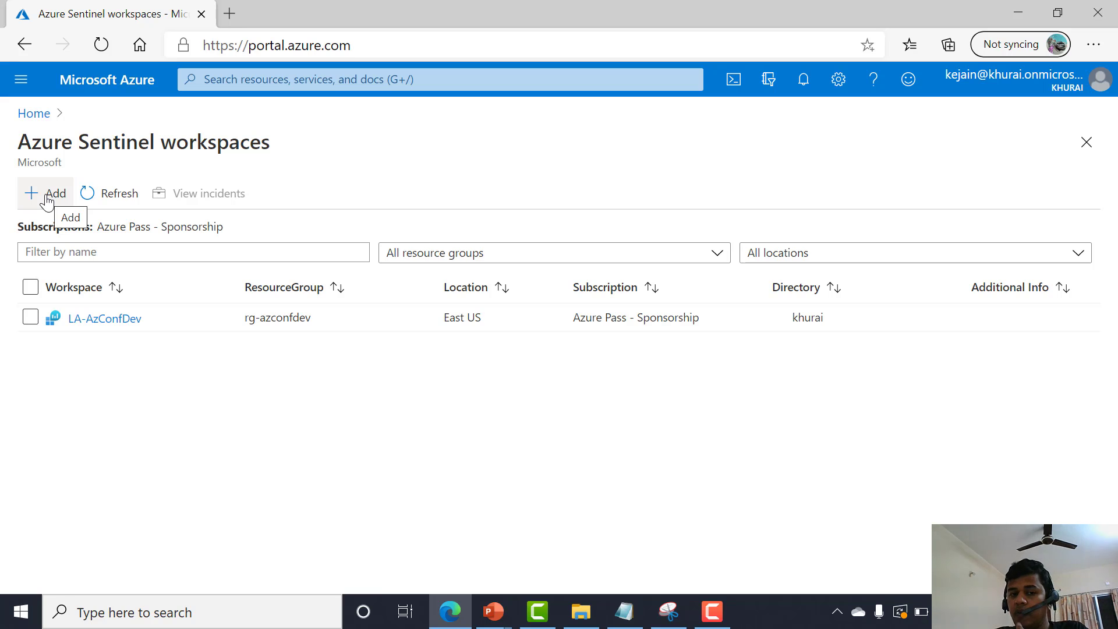
Start creating a new Log Analytics workspace for Azure Sentinel and choose the RG-AzConfDev resource group.
left_click(47, 198)
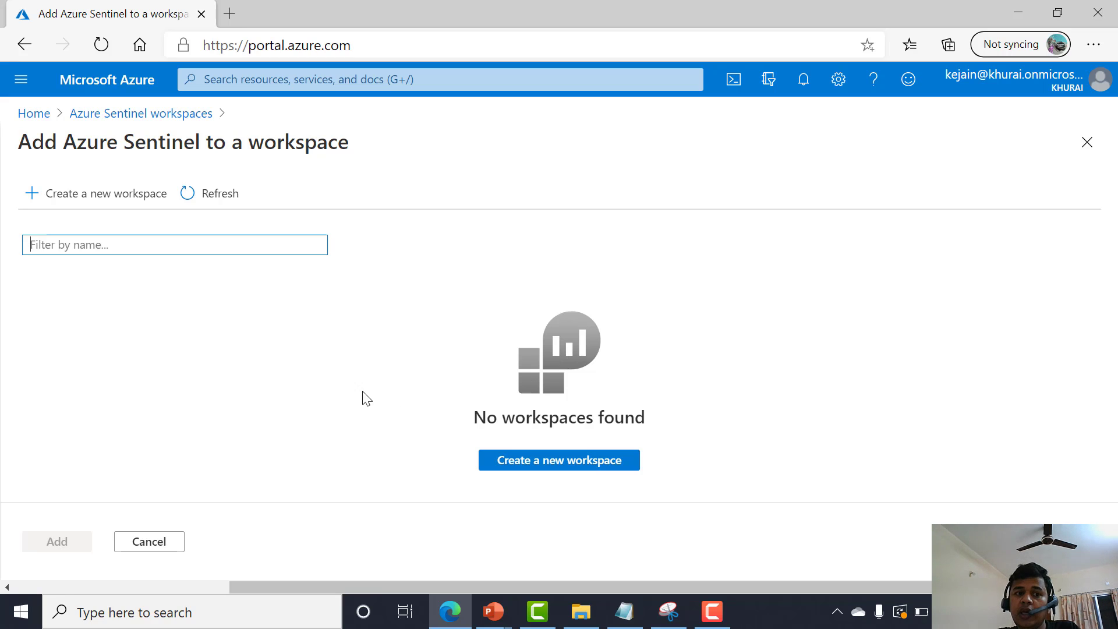
left_click(514, 471)
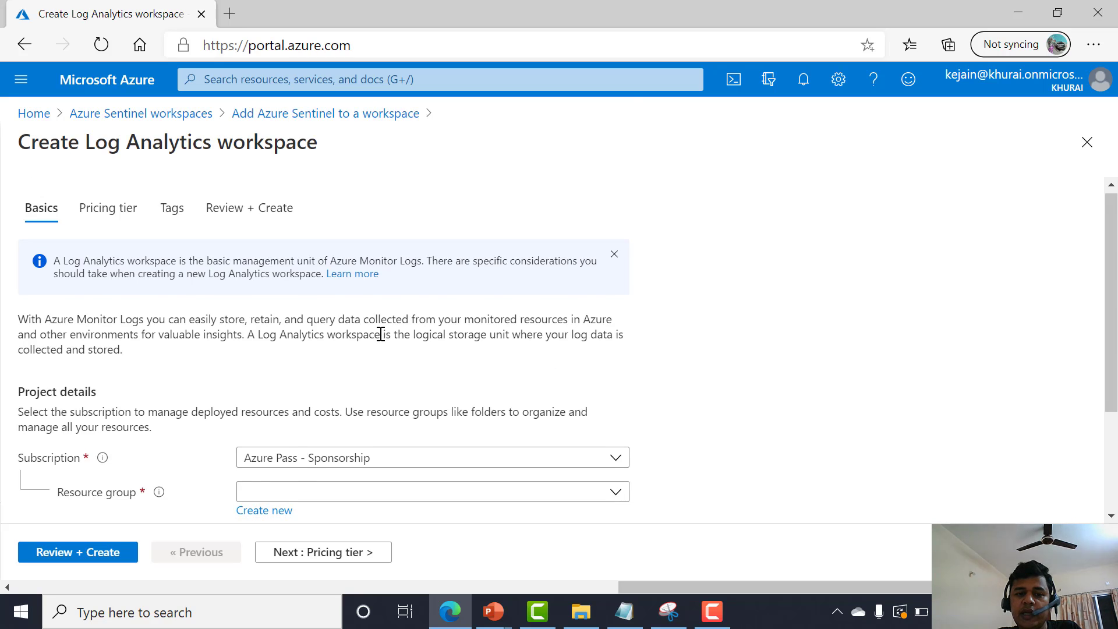
scroll(385, 349, "down", 2)
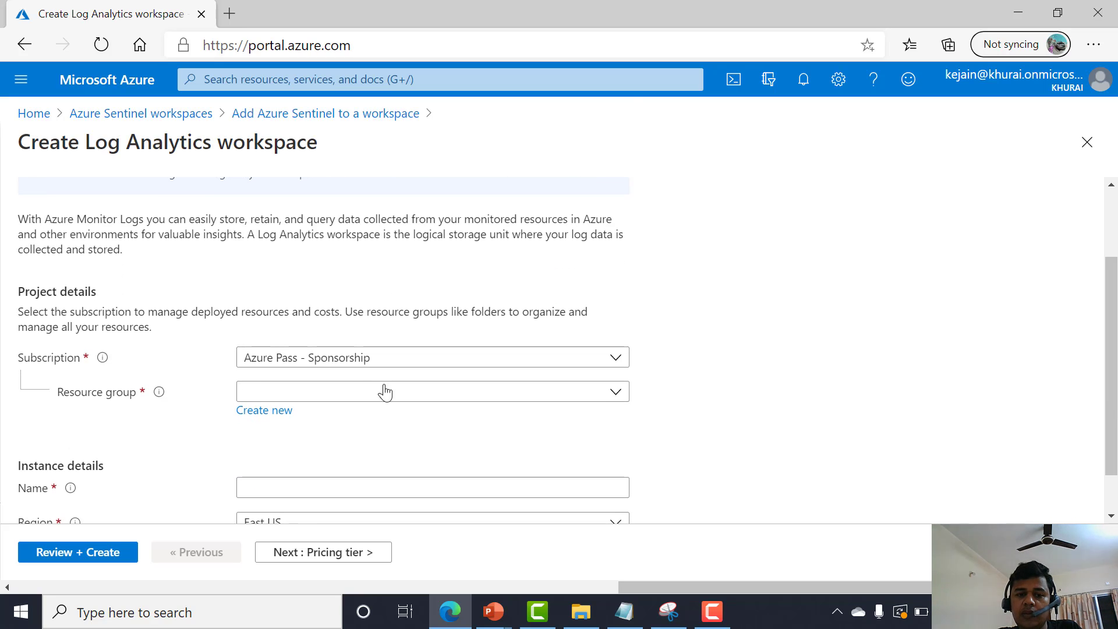
left_click(388, 393)
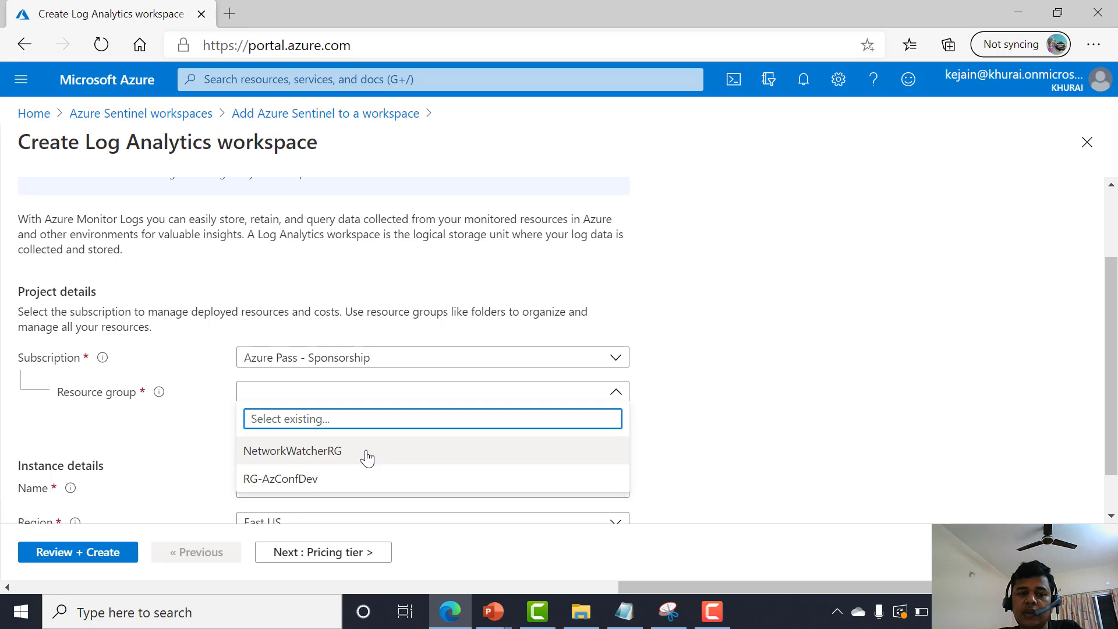
left_click(337, 478)
scroll(343, 466, "down", 1)
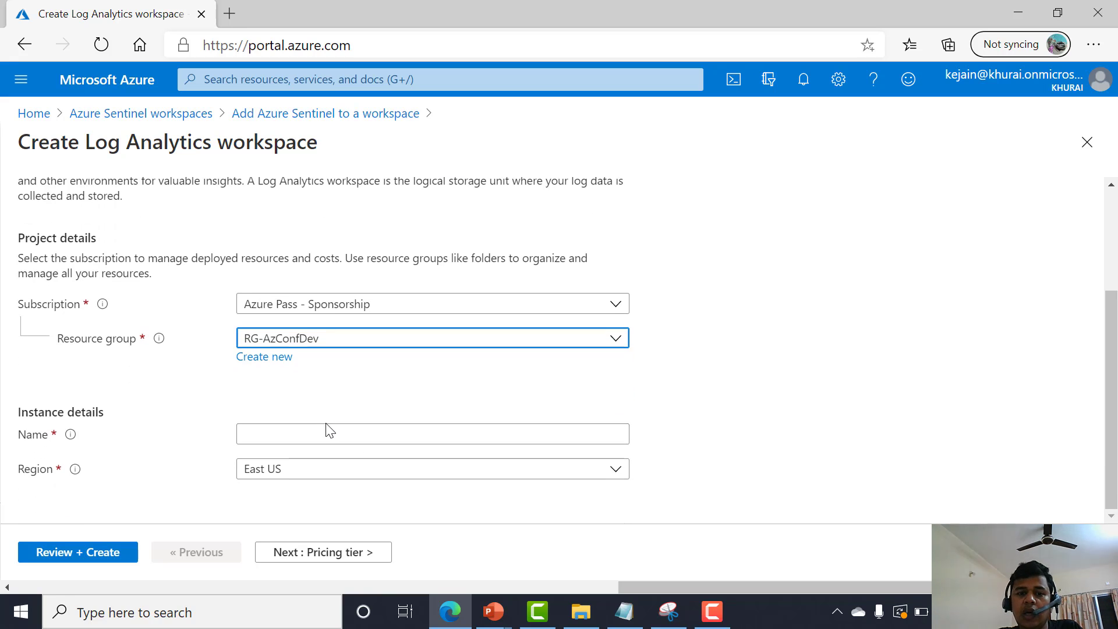
Name the new workspace AZCONF01.
left_click(315, 439)
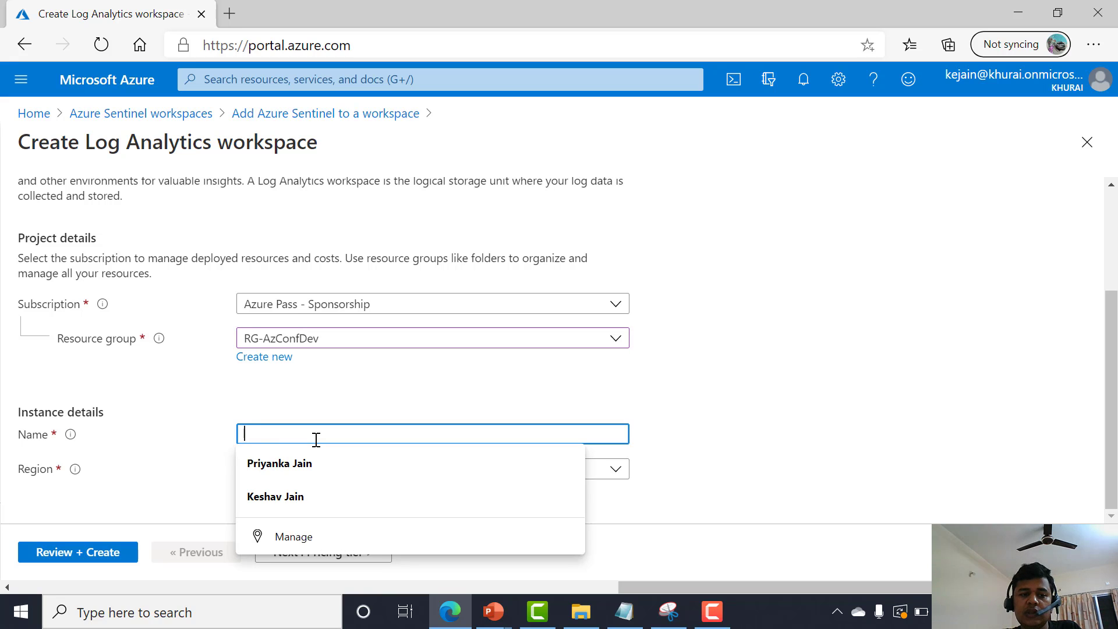
left_click(338, 409)
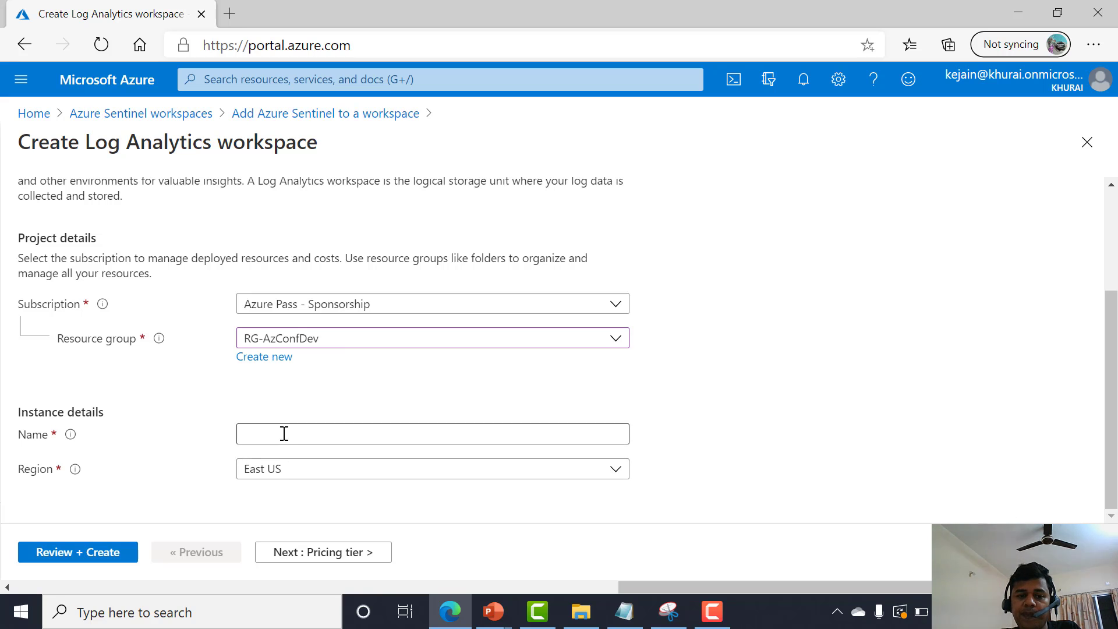
left_click(334, 435)
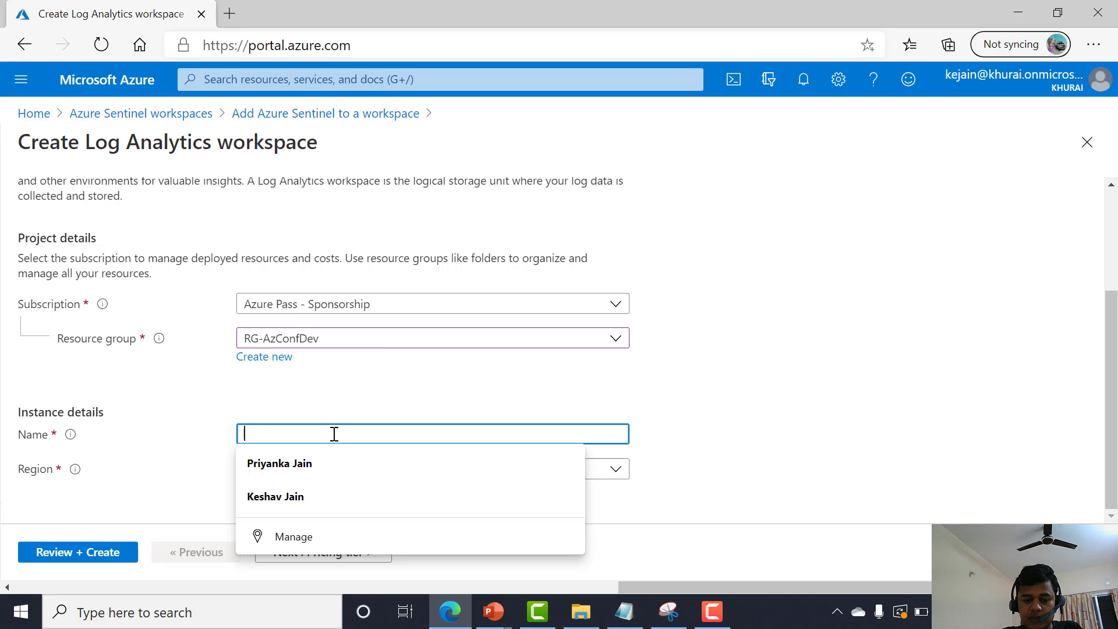
type("A")
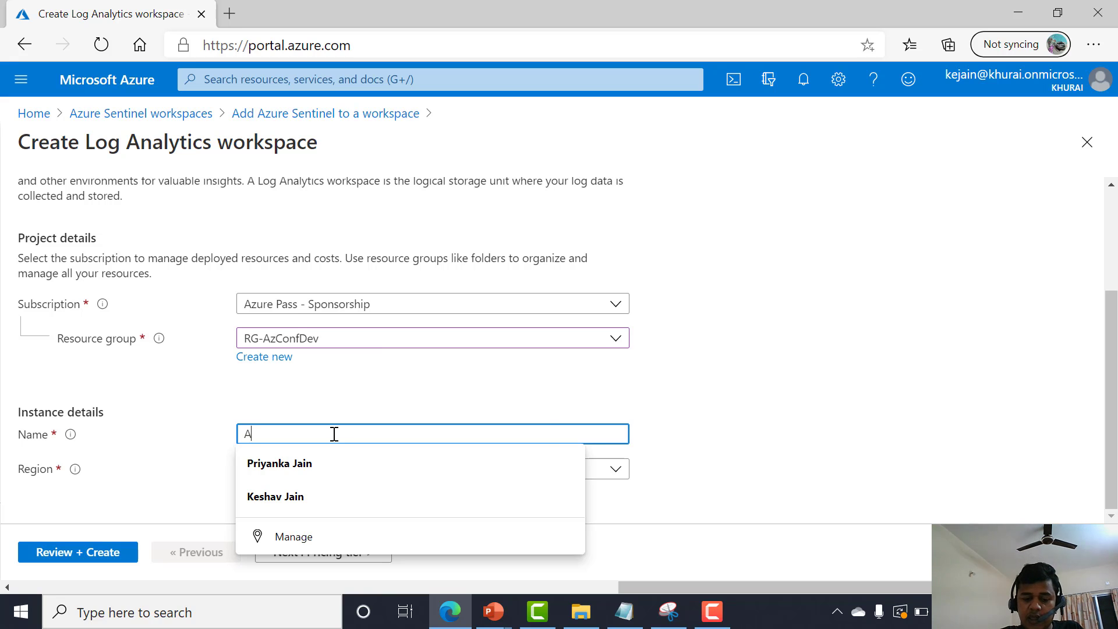
type("Z")
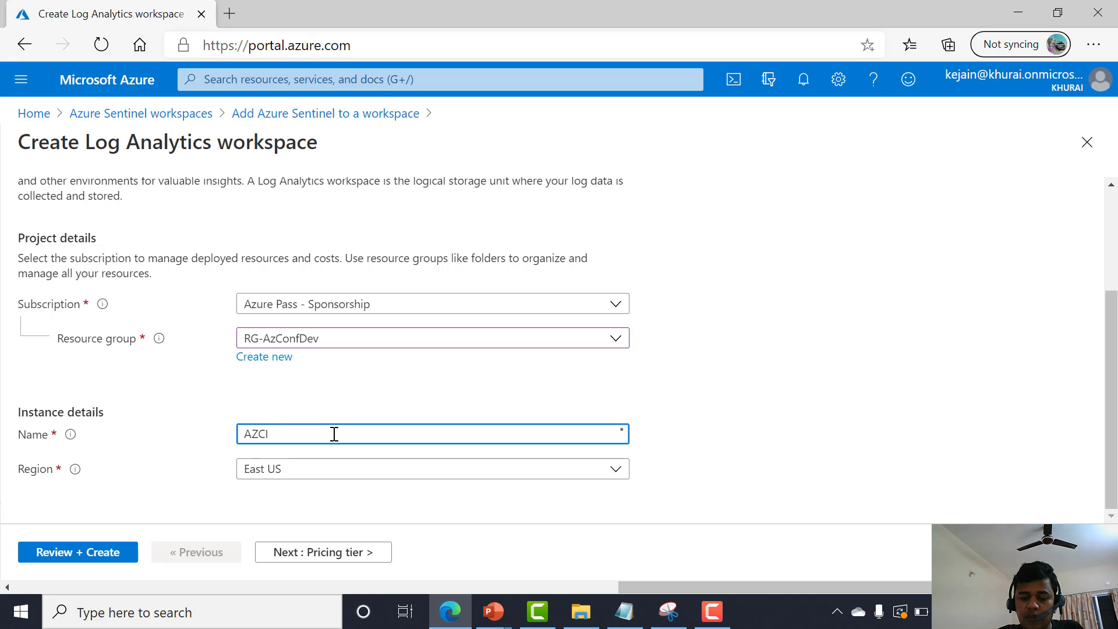
type("CONF01")
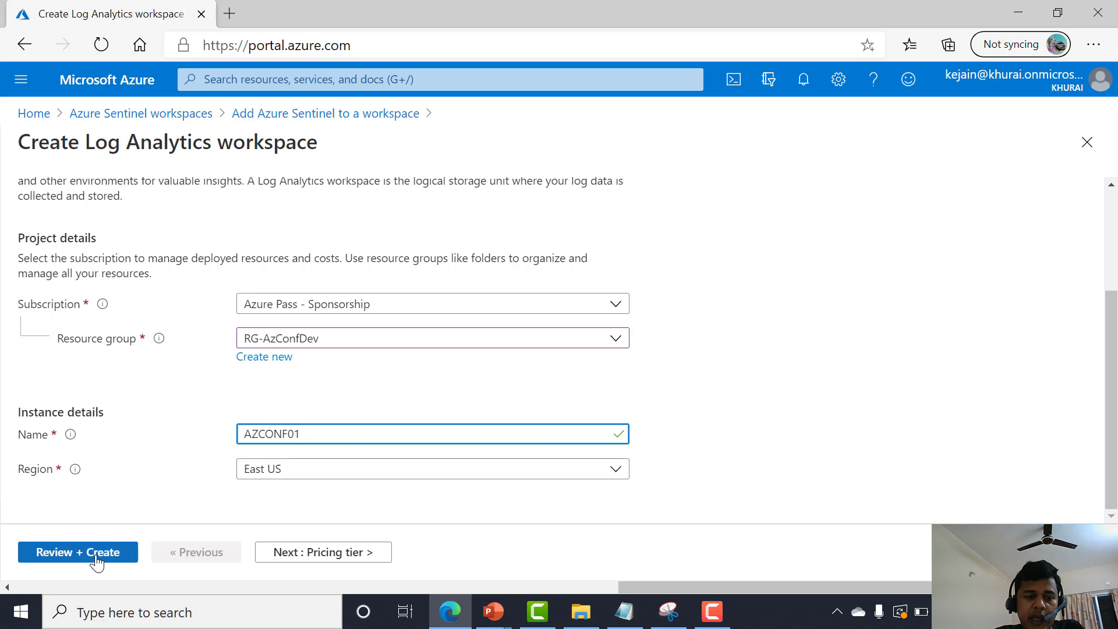
Advance through the remaining wizard pages to the review and create the workspace.
left_click(289, 556)
left_click(289, 556)
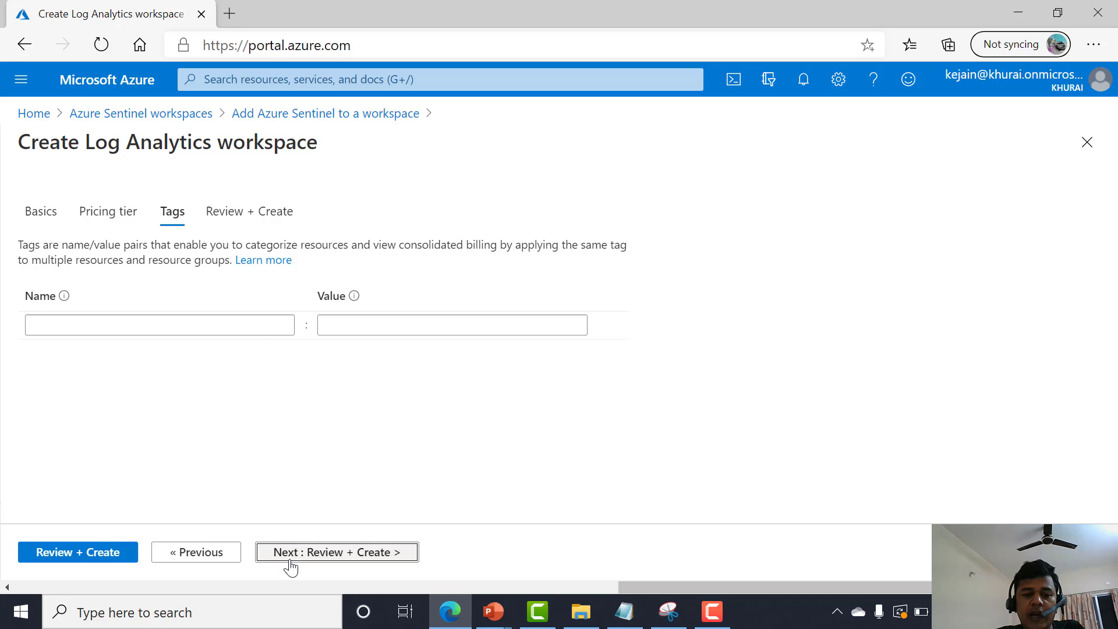
left_click(356, 558)
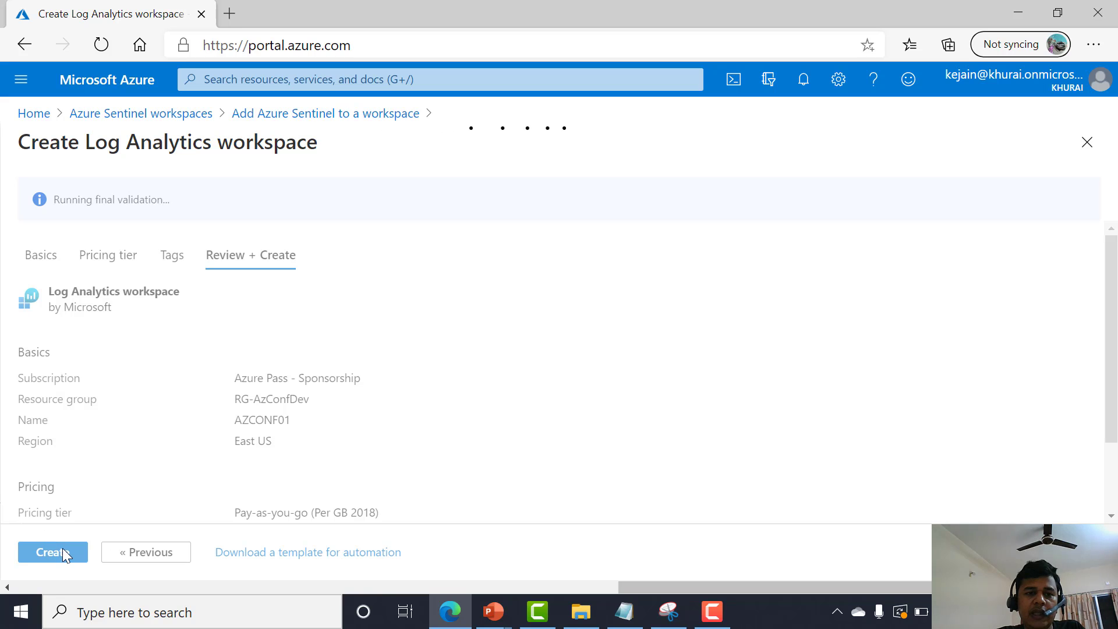
left_click(66, 556)
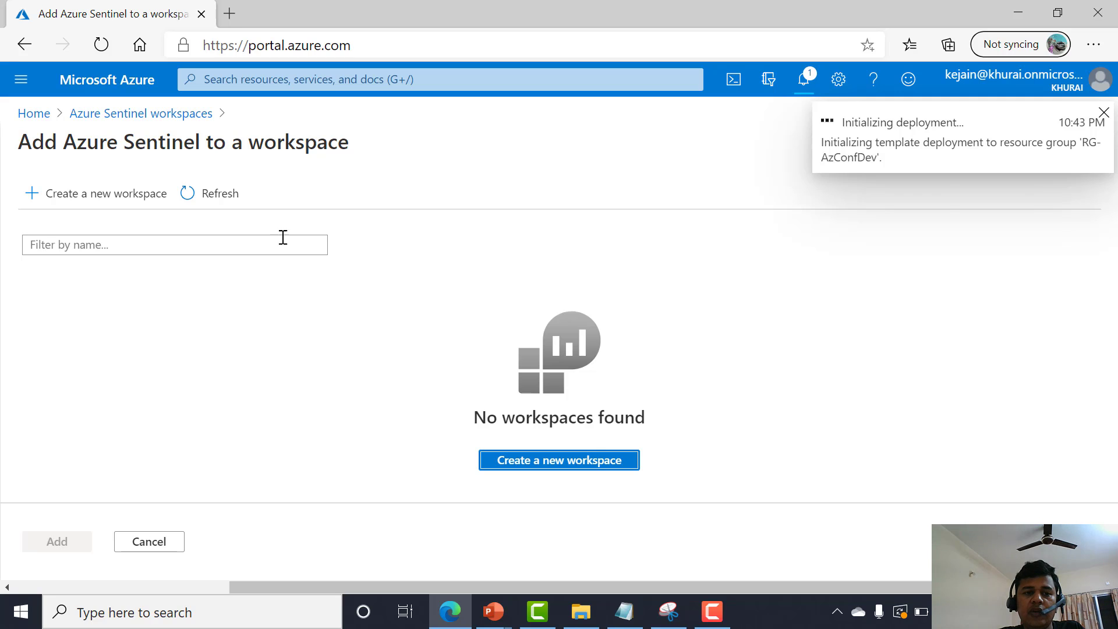
Return to the Azure Sentinel workspaces list and open the LA-AzConfDev workspace's overview.
left_click(219, 192)
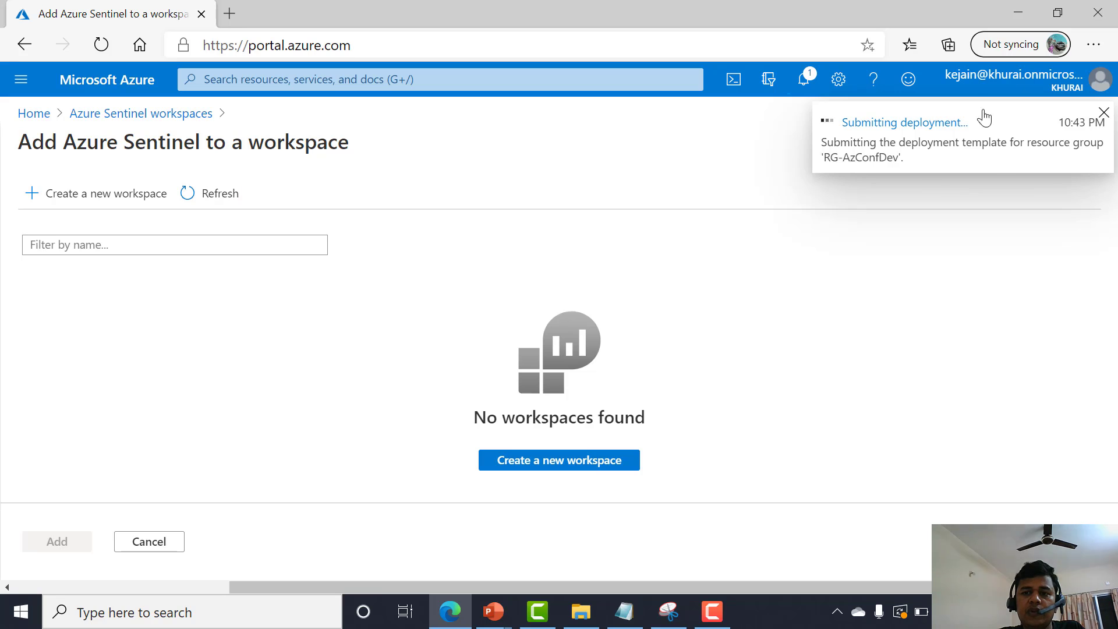
left_click(147, 115)
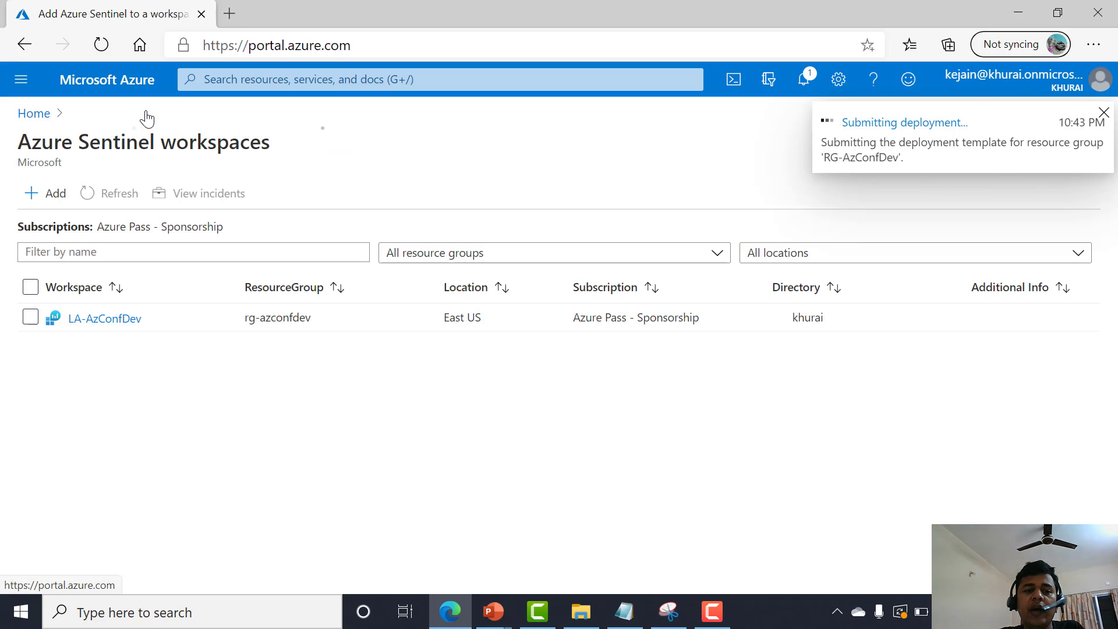
left_click(118, 323)
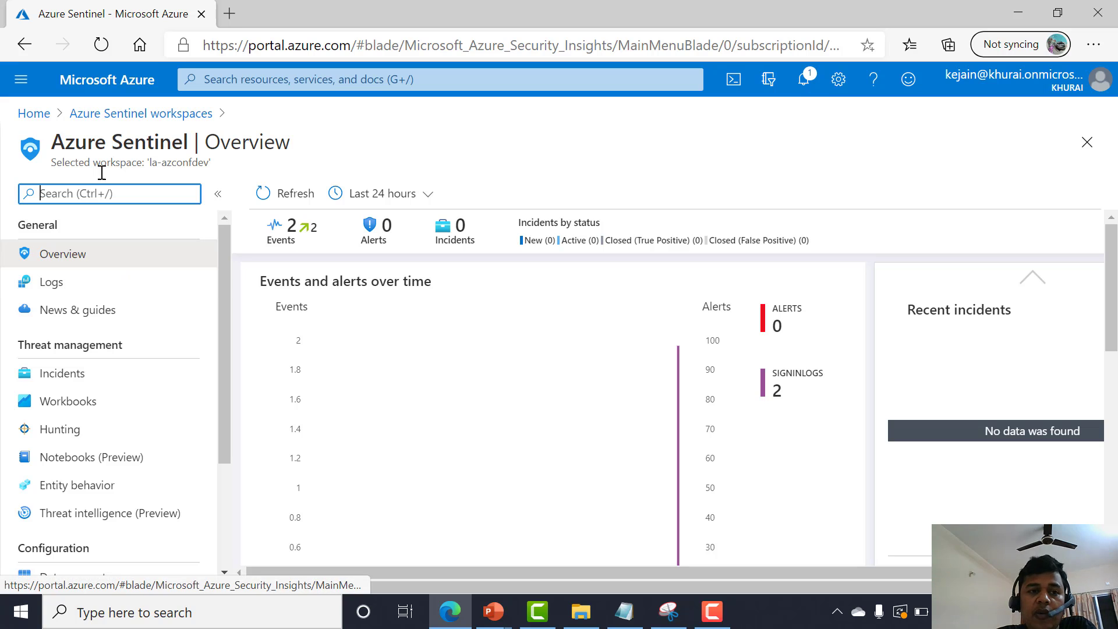
left_click(139, 114)
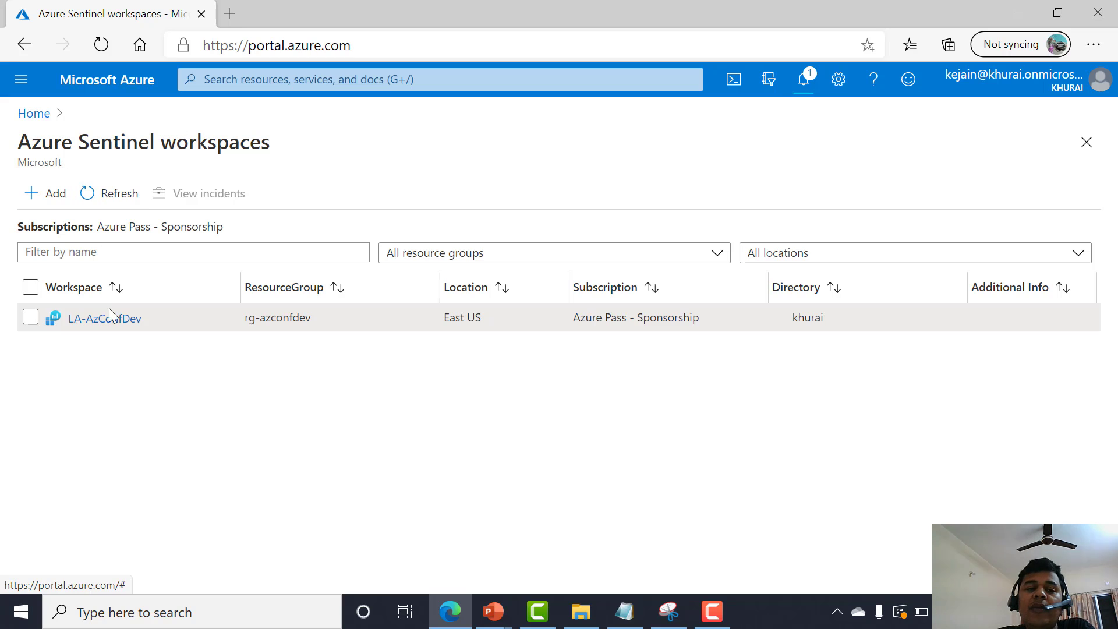
left_click(102, 327)
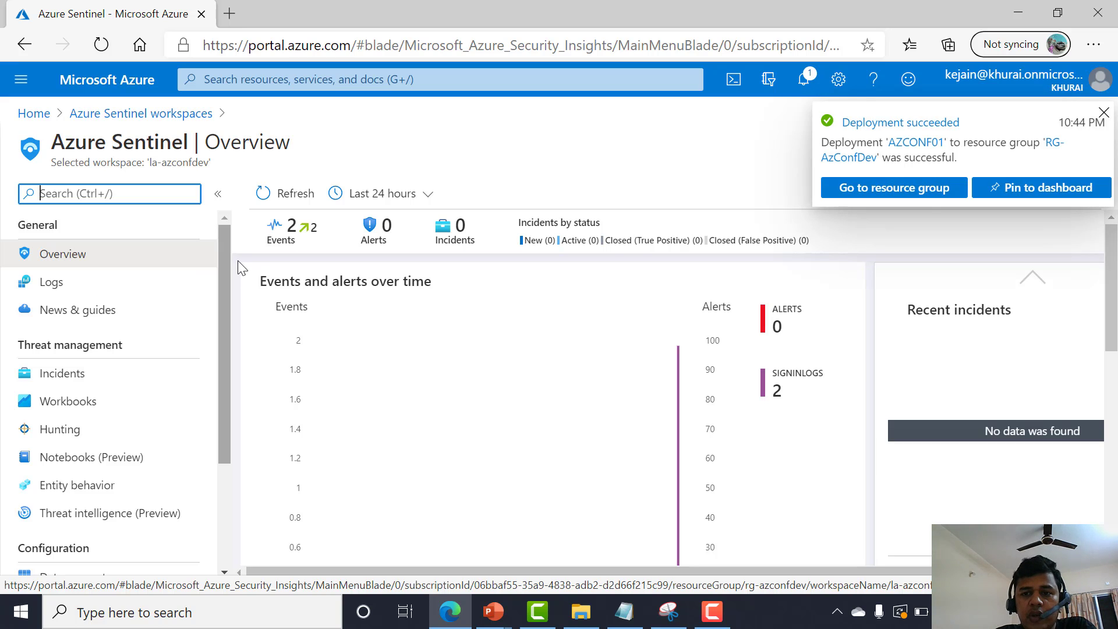
left_click(1103, 113)
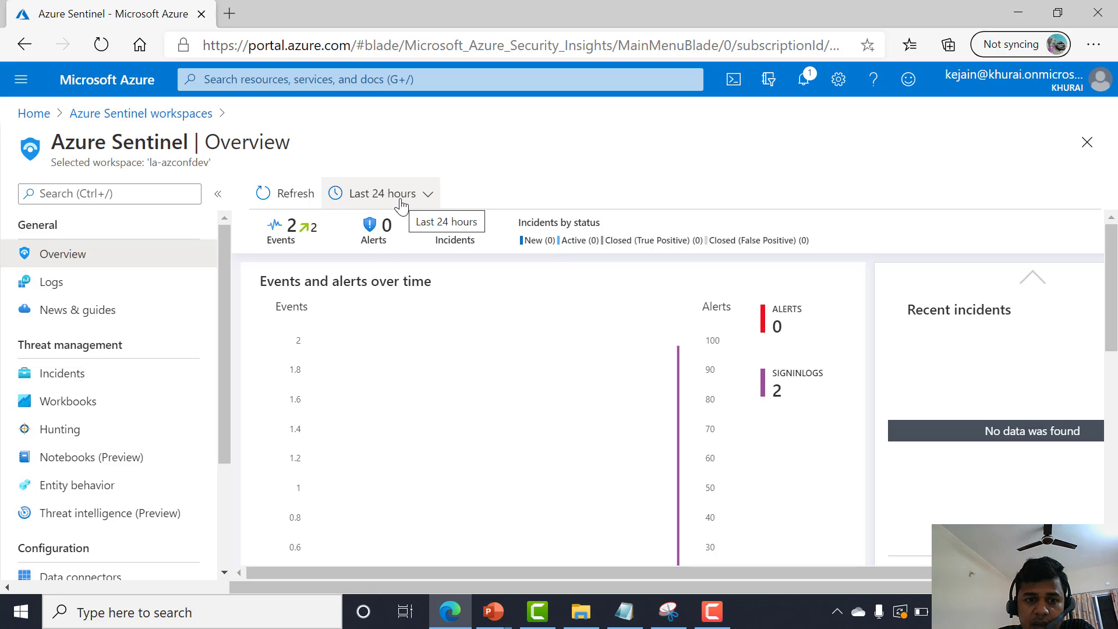
Change the overview's time range to Last 14 days.
left_click(370, 193)
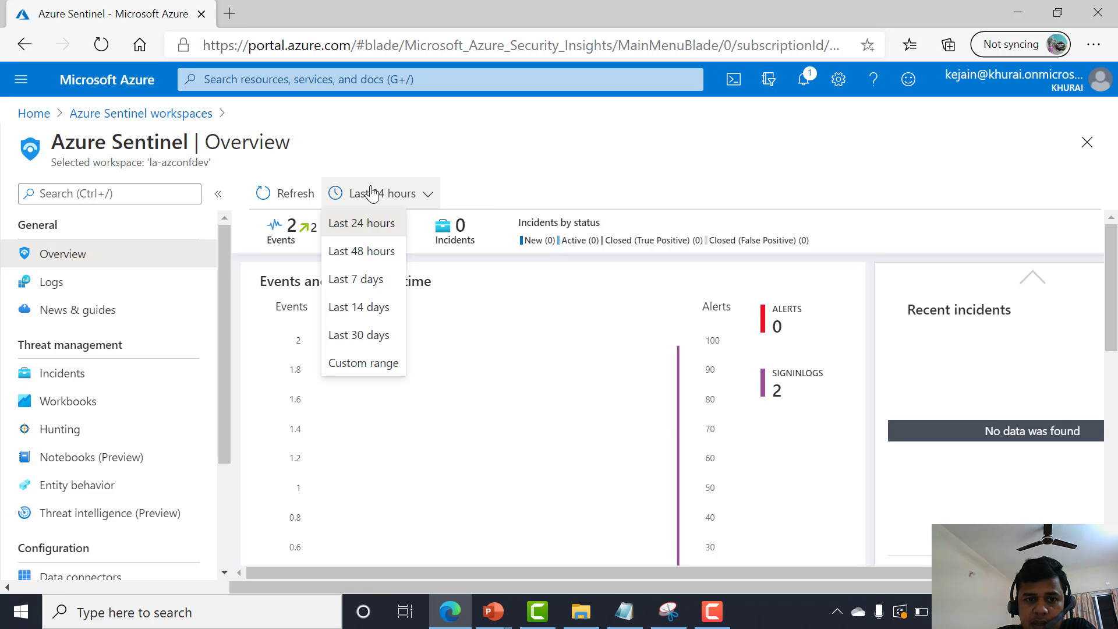
left_click(369, 307)
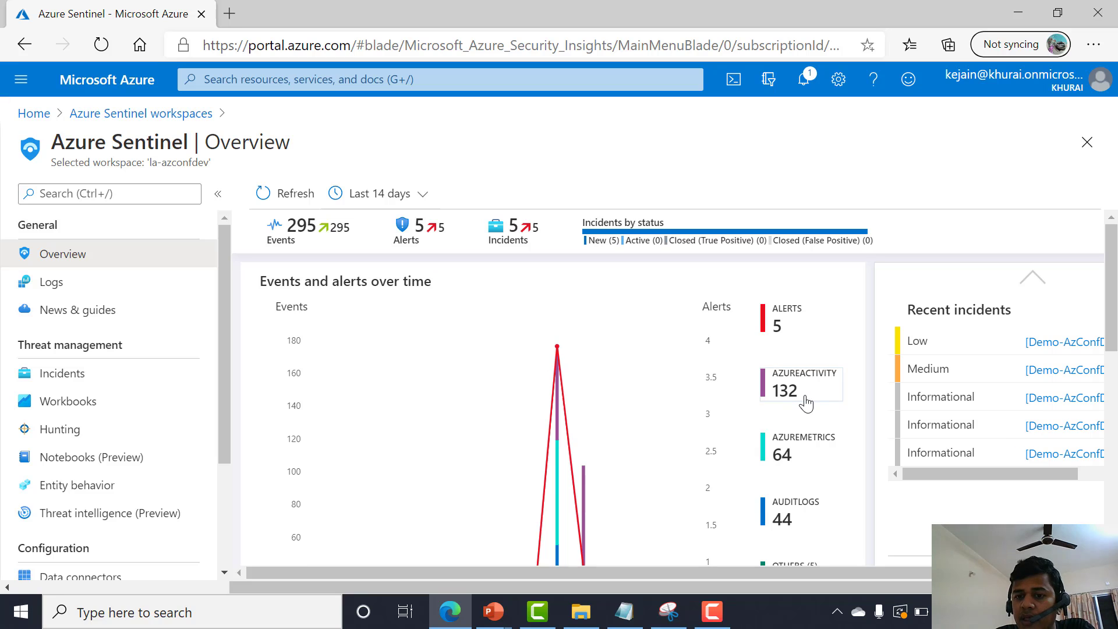
Scroll through the overview dashboard to examine the events and alerts chart, recent incidents and potential malicious events.
scroll(777, 367, "down", 1)
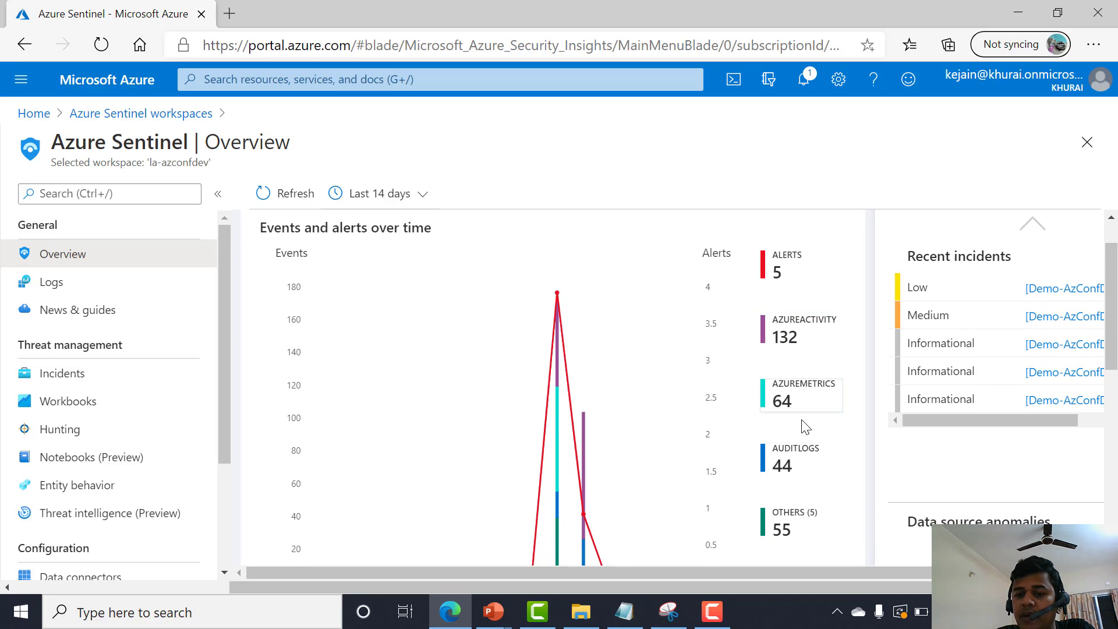
scroll(799, 454, "down", 1)
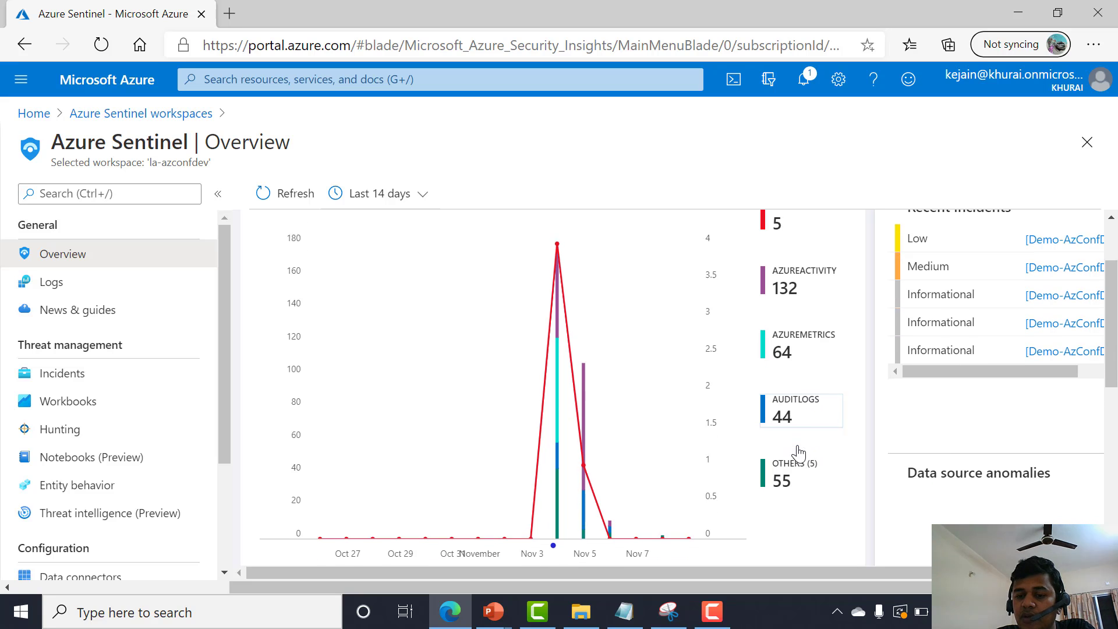
scroll(802, 465, "down", 2)
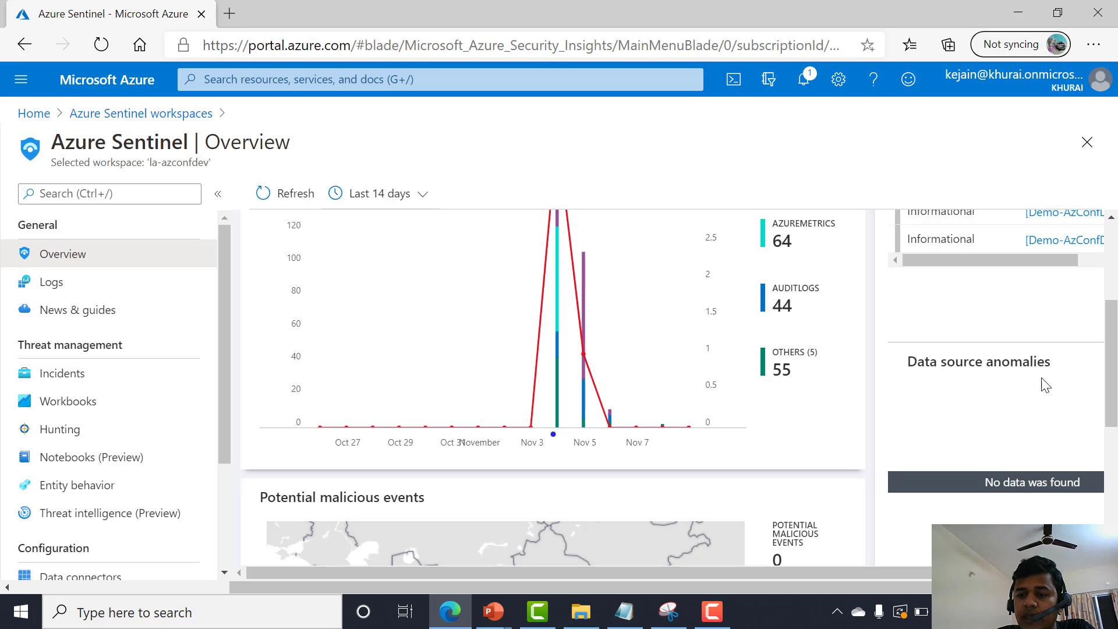
scroll(1046, 411, "down", 4)
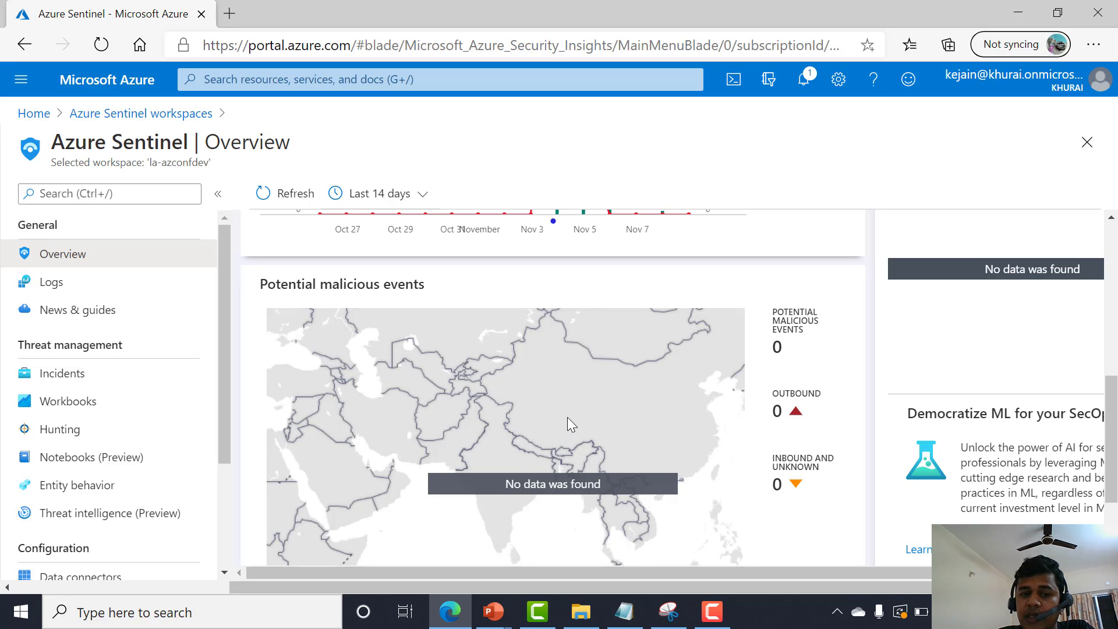
scroll(567, 417, "up", 1)
scroll(565, 418, "down", 2)
scroll(544, 411, "down", 1)
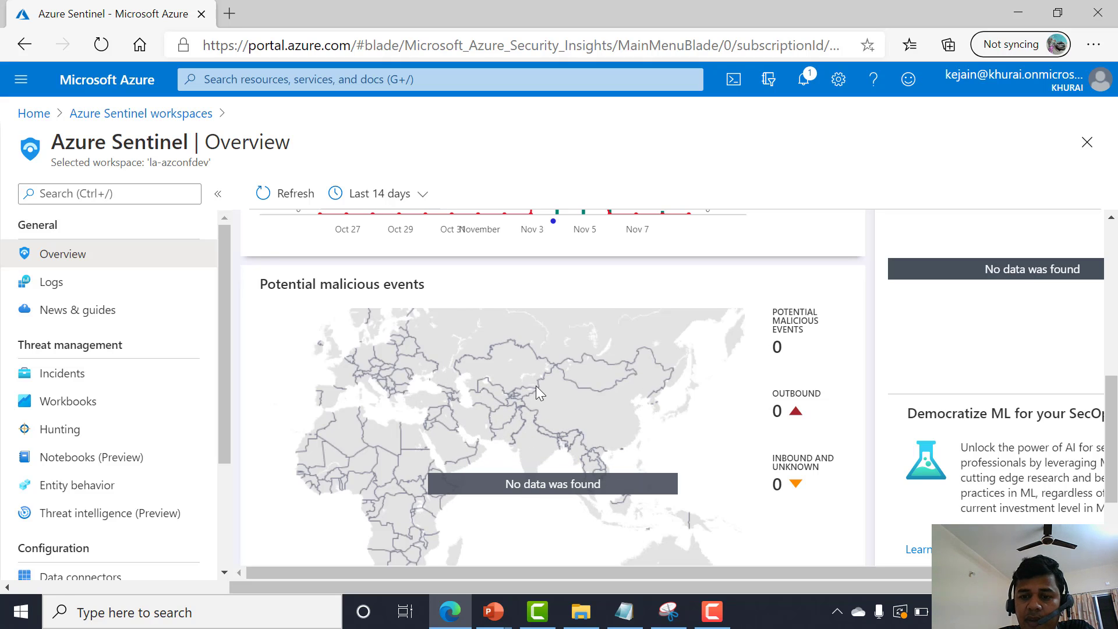
scroll(501, 414, "up", 1)
scroll(502, 414, "down", 1)
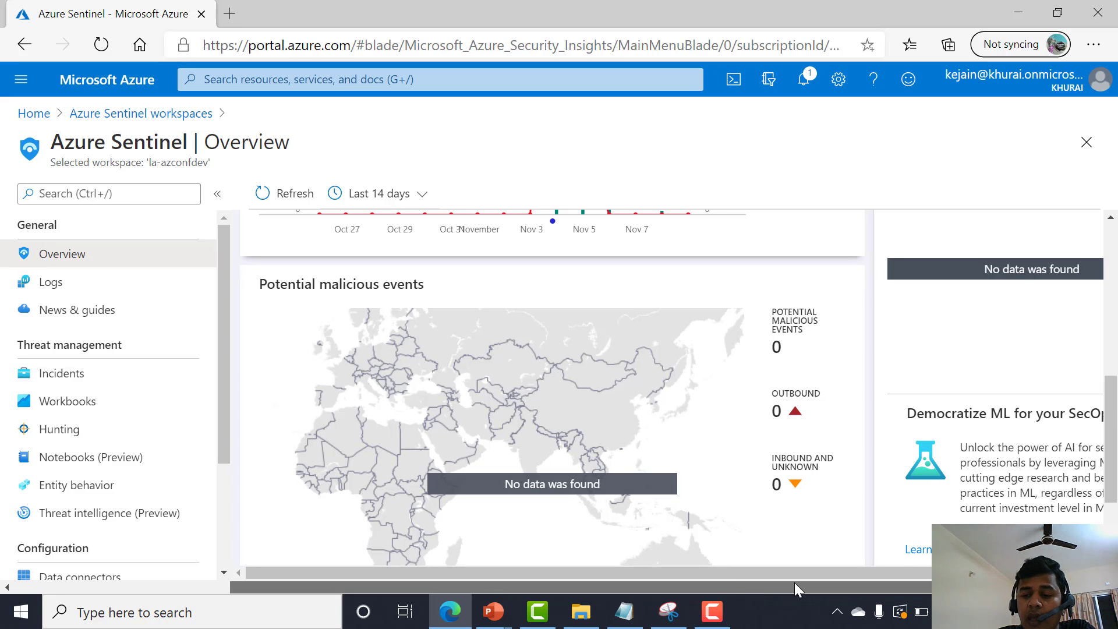
Examine the Democratize ML for your SecOps section further along the overview dashboard.
left_click_drag(794, 573, 879, 572)
scroll(962, 494, "down", 1)
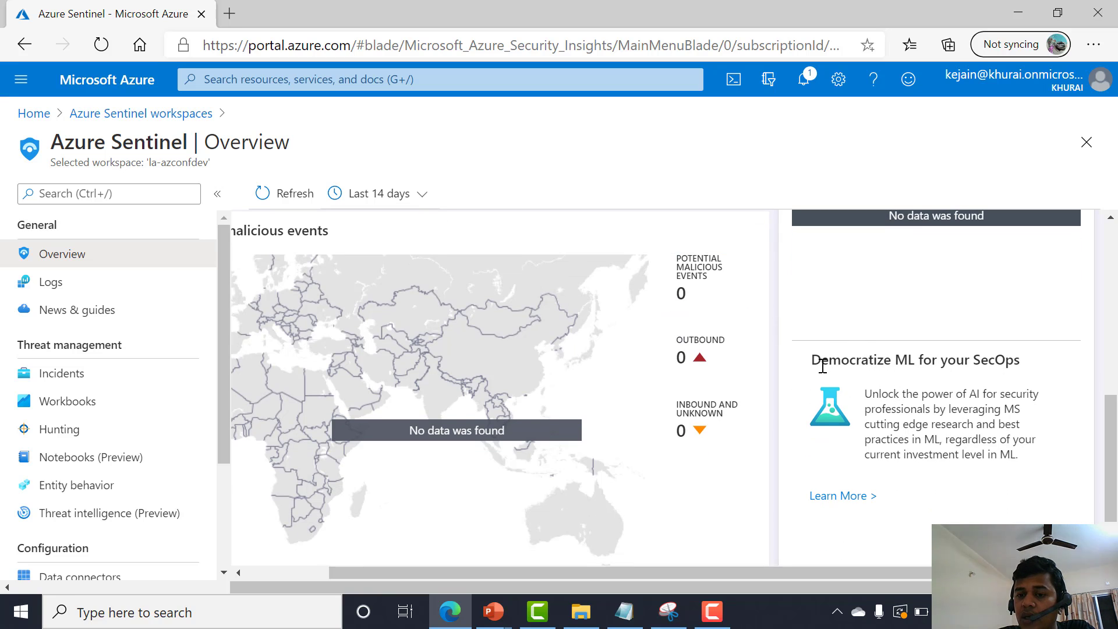
left_click_drag(888, 361, 915, 361)
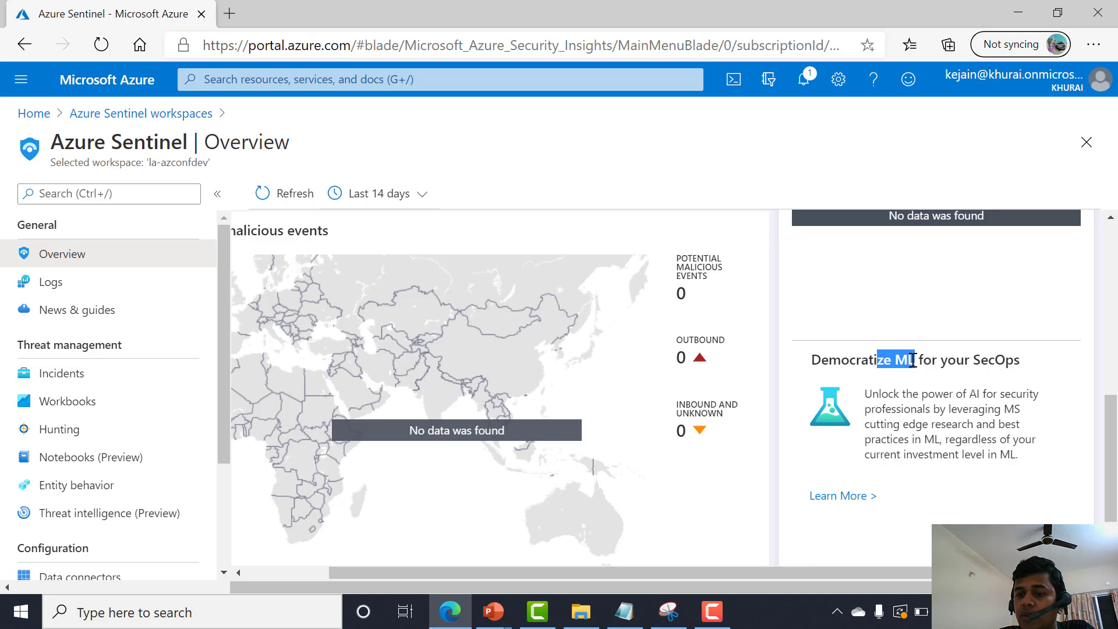
left_click(912, 361)
double_click(899, 361)
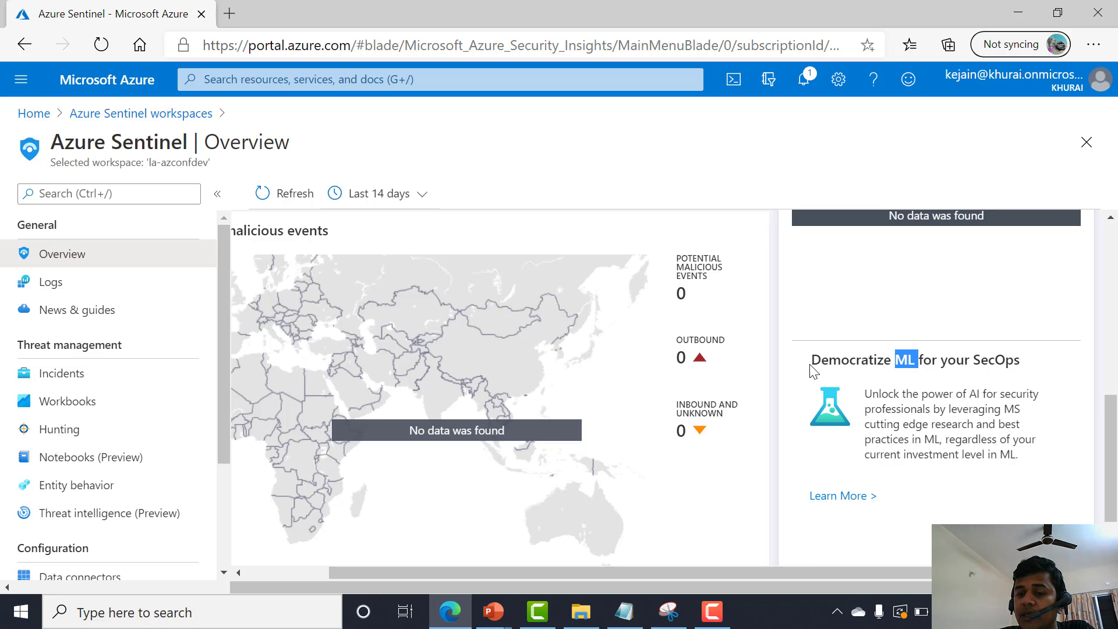
left_click_drag(810, 364, 910, 360)
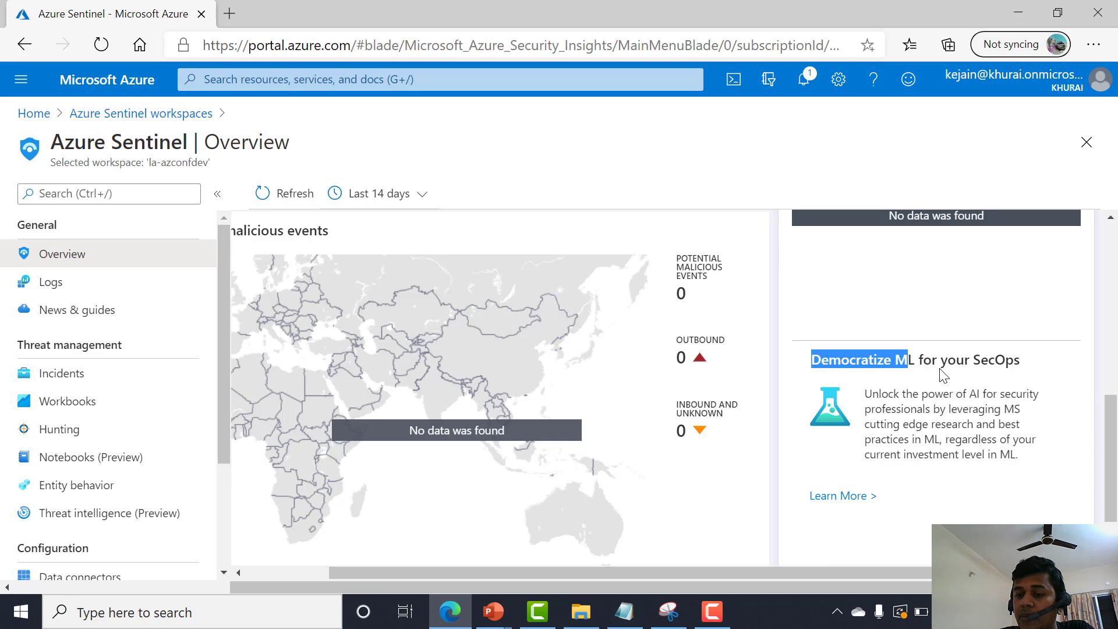
scroll(906, 393, "down", 1)
scroll(906, 397, "up", 1)
scroll(958, 395, "up", 2)
scroll(958, 404, "down", 3)
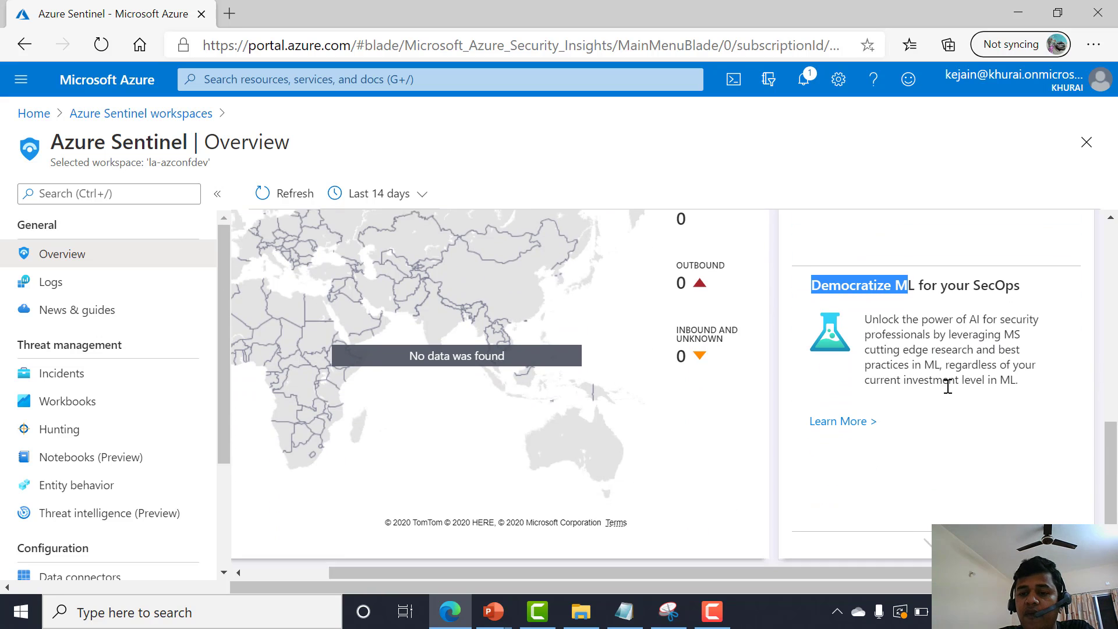
scroll(948, 386, "down", 1)
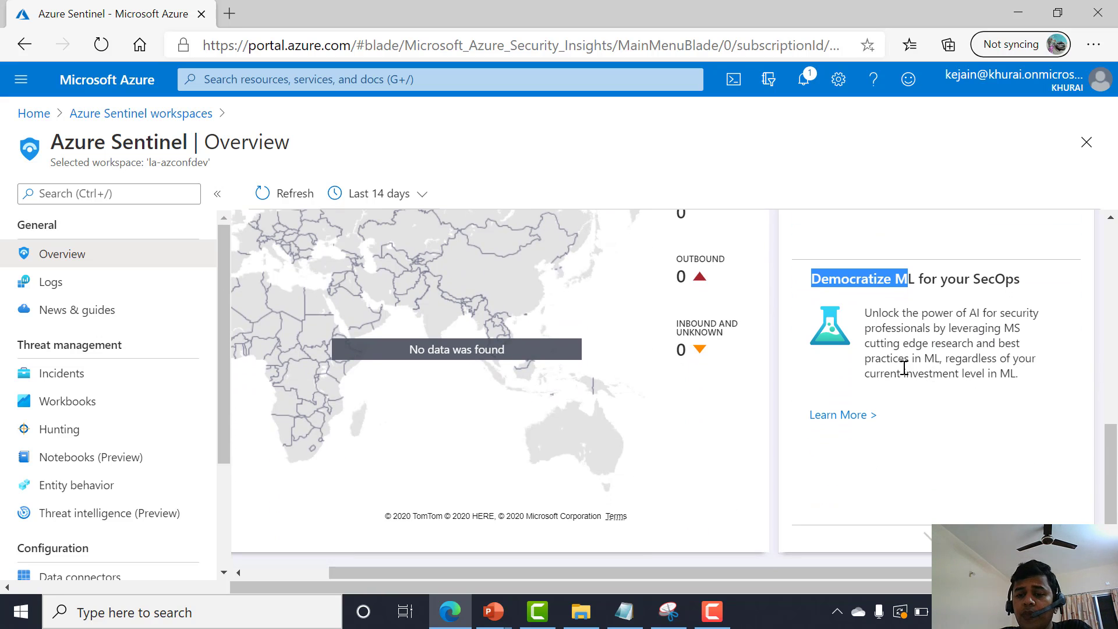
scroll(905, 368, "up", 1)
scroll(903, 365, "down", 1)
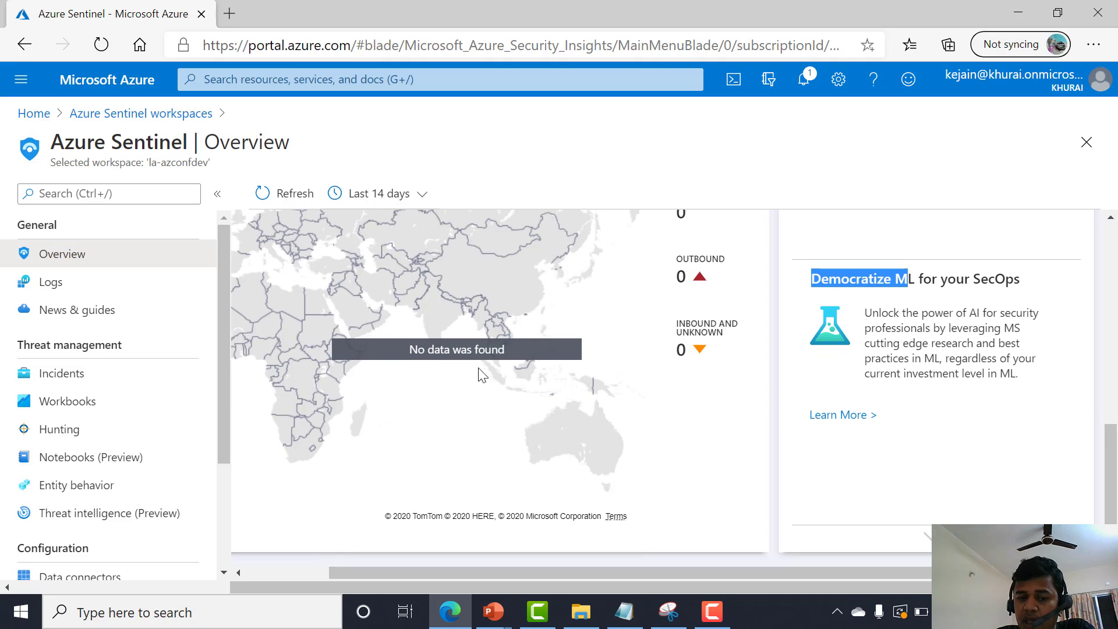
Open the Incidents page, collapse the resource menu, and resize the Incident id and Title columns to show full titles.
left_click(81, 378)
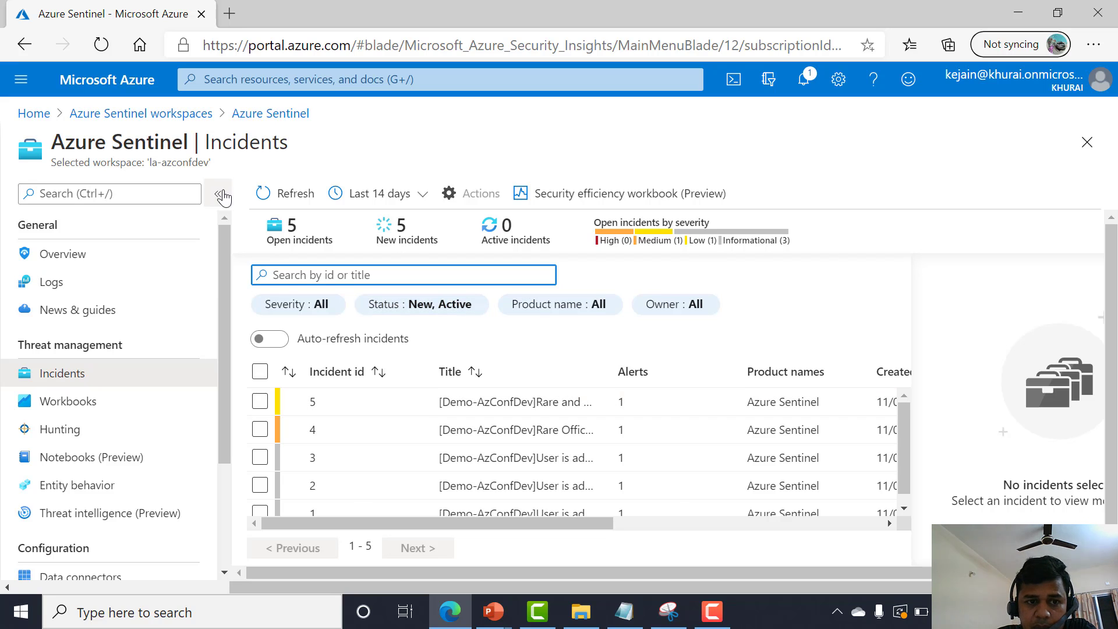
left_click(218, 194)
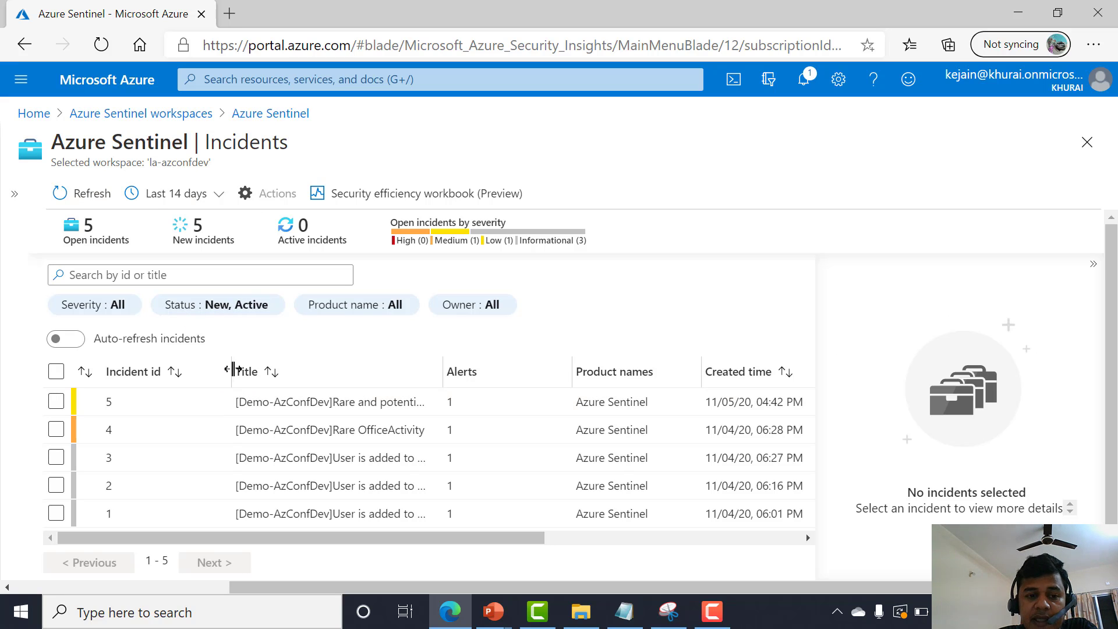
left_click_drag(233, 369, 179, 368)
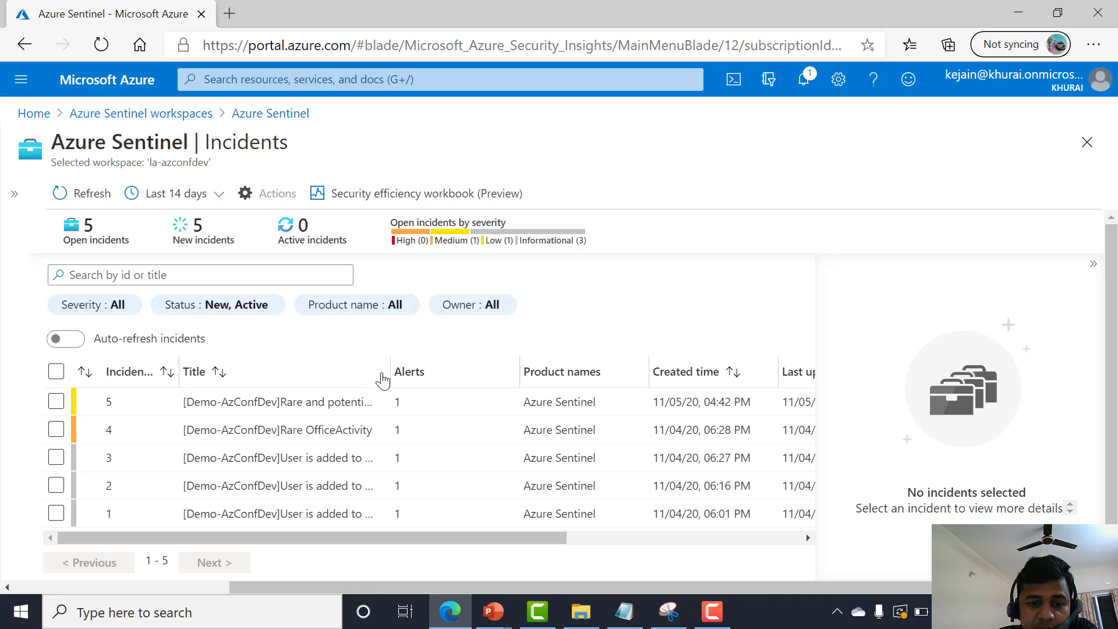
left_click_drag(389, 369, 546, 369)
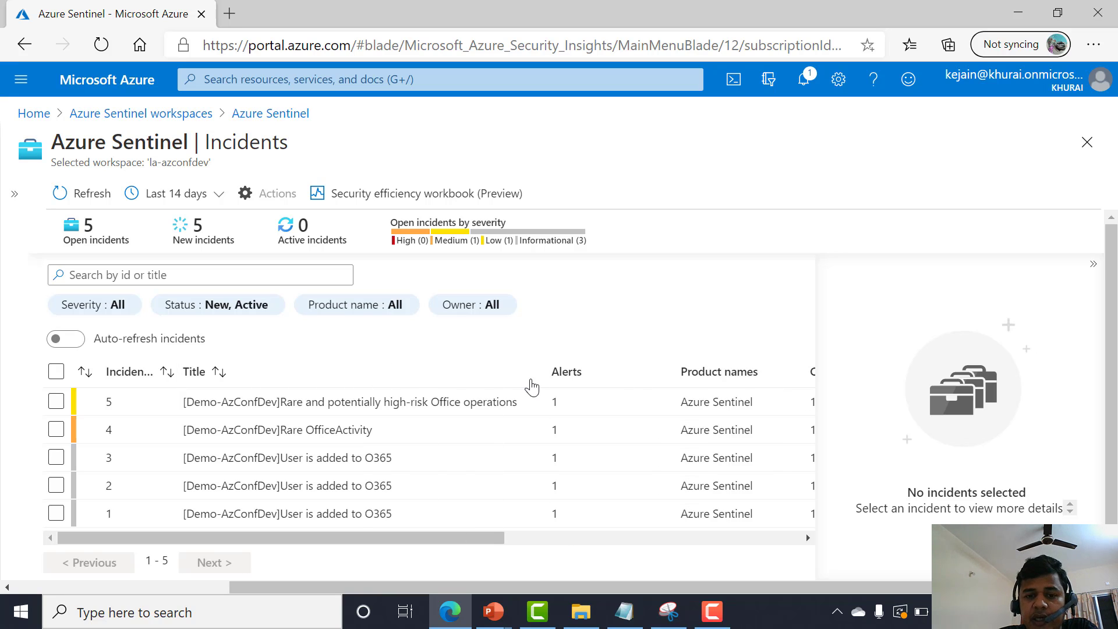
Select incident 5 and review its details pane.
triple_click(274, 407)
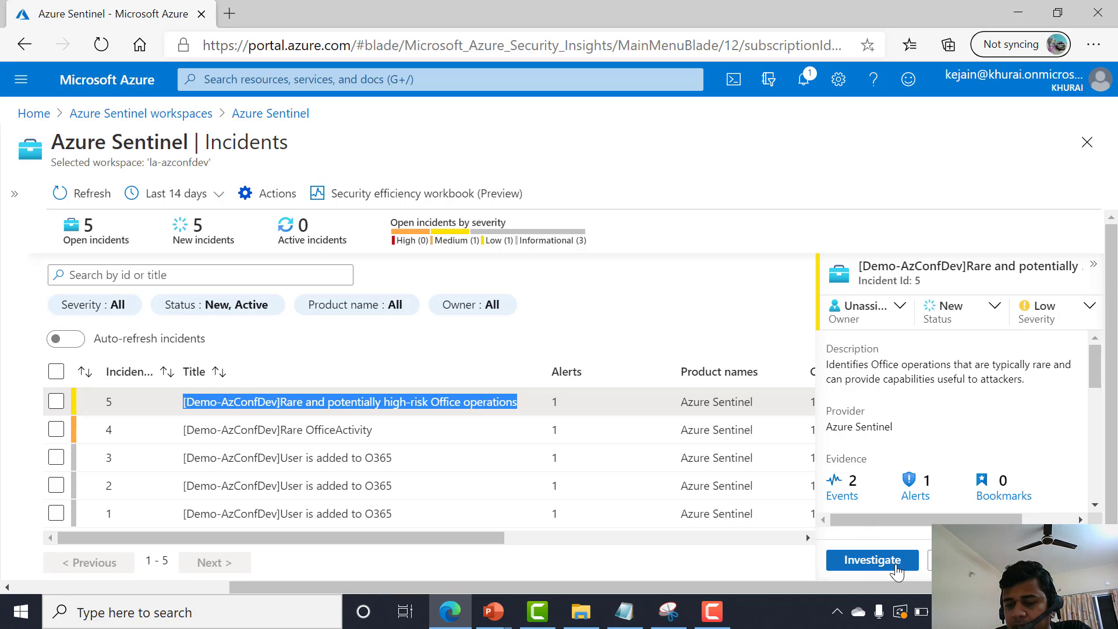
scroll(896, 436, "down", 1)
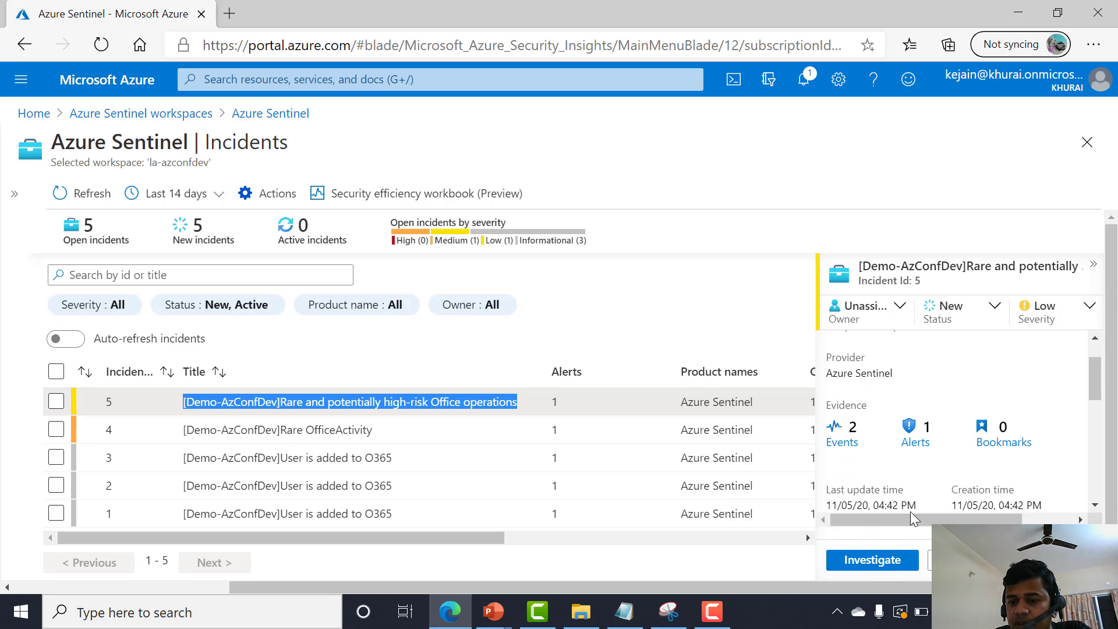
Open the investigation graph for incident 5, select its IP and account entities, and dismiss the insights notice.
left_click(873, 560)
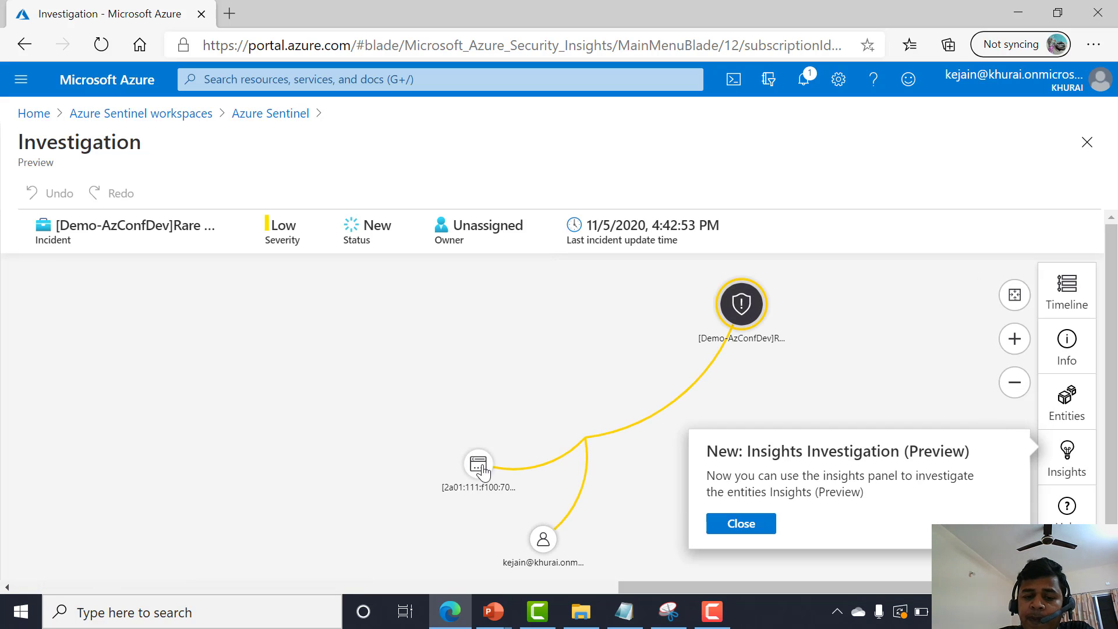
left_click(477, 464)
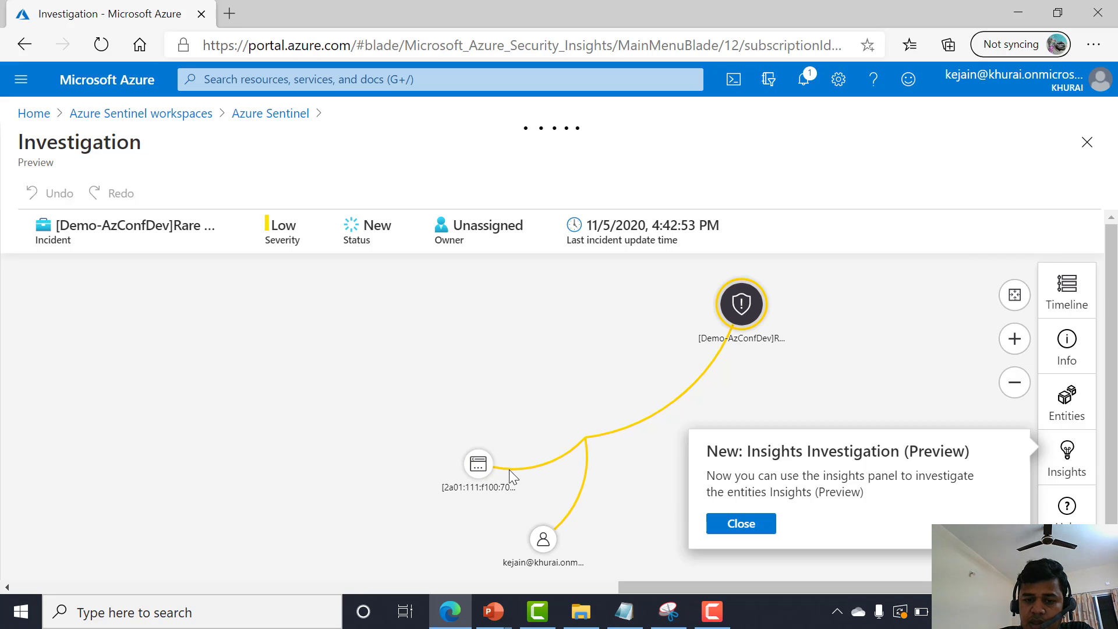
left_click(543, 547)
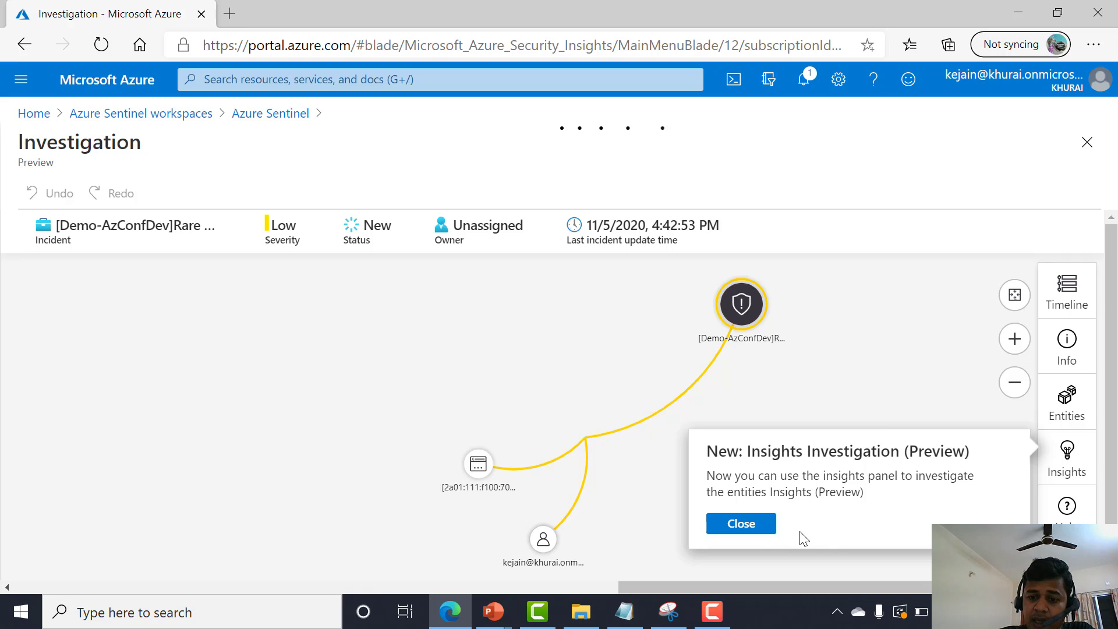
left_click(756, 534)
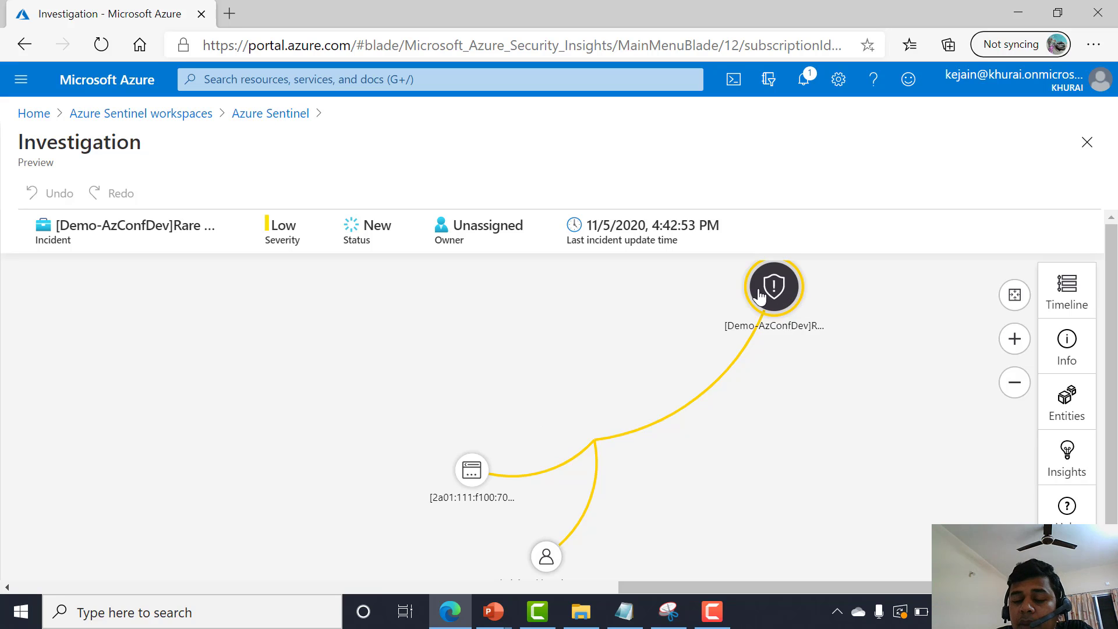
Select the alert node and view the Insights, Entities and Timeline panels of the investigation.
left_click(758, 297)
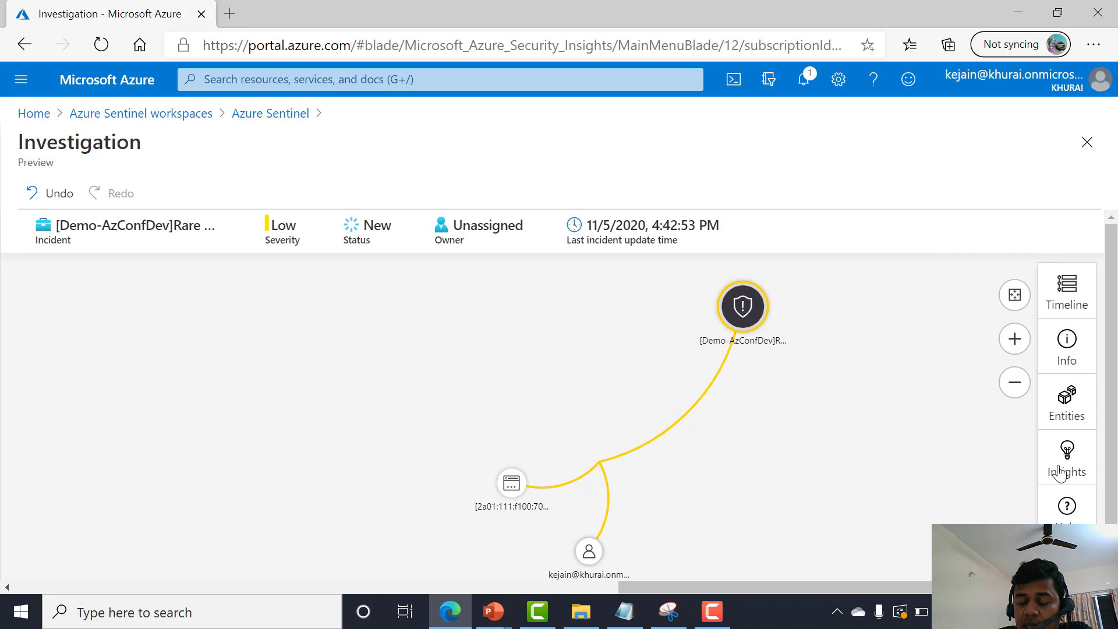
left_click(1060, 473)
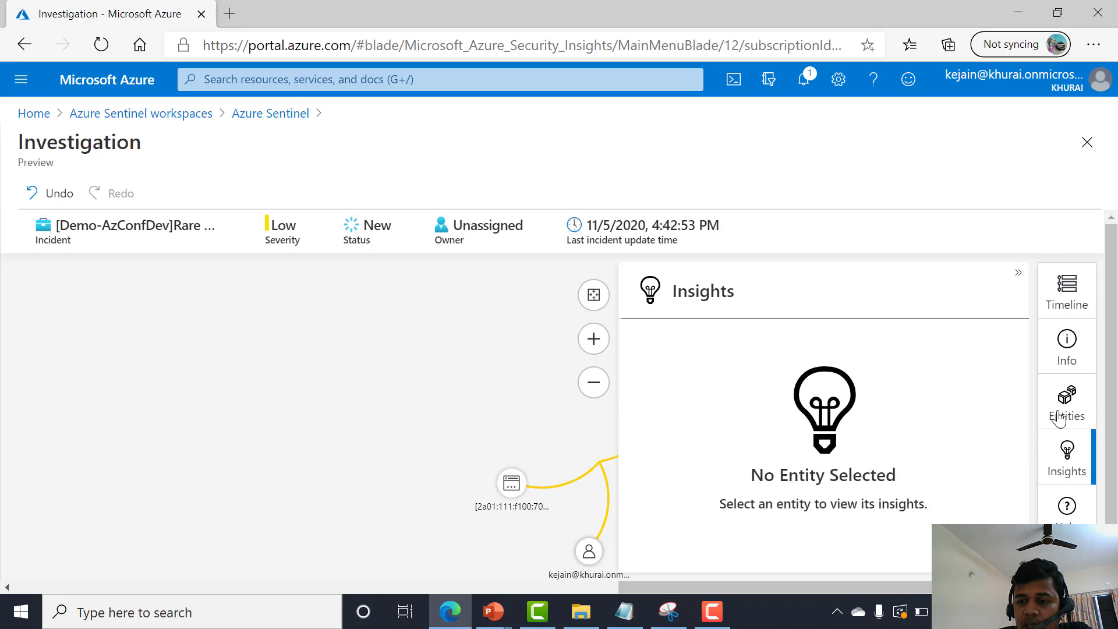
left_click(1065, 407)
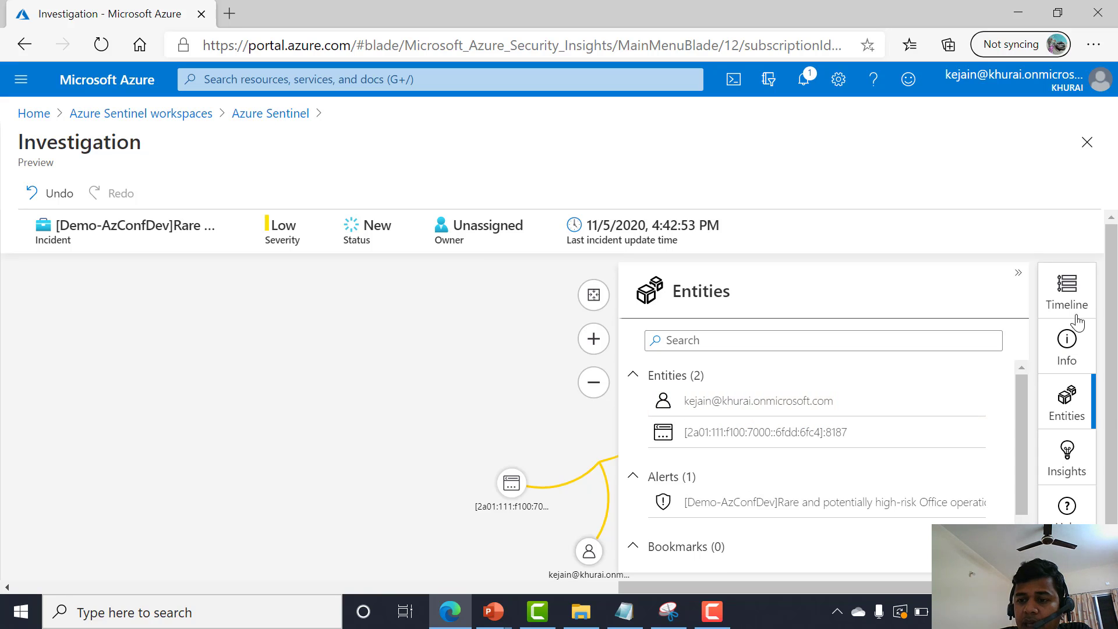
left_click(1077, 300)
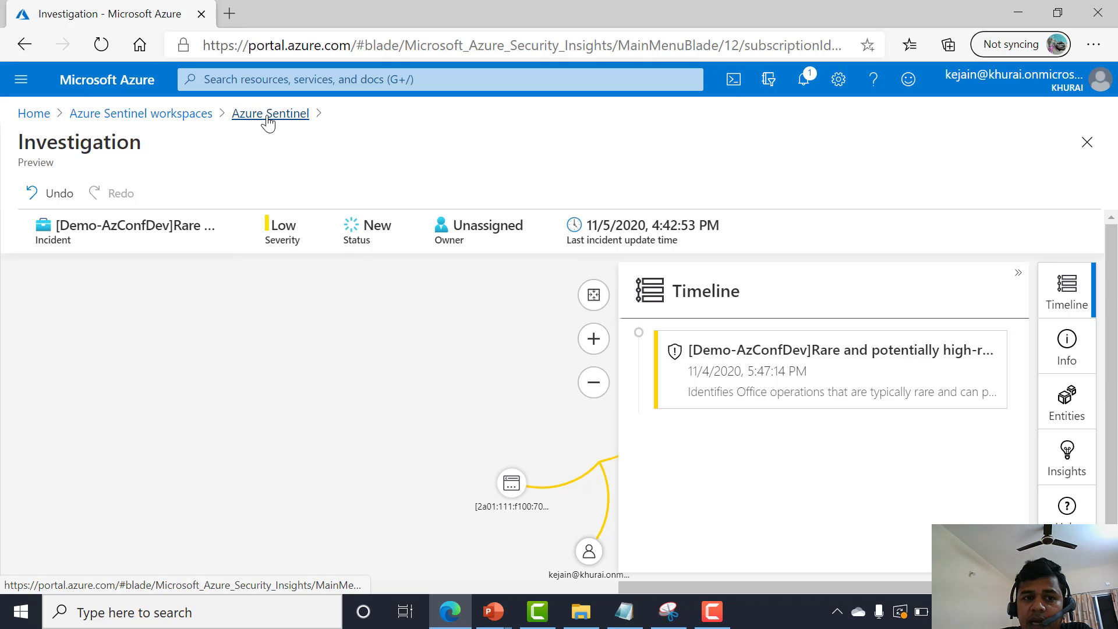
Return to the Azure Sentinel workspaces list and open the LA-AzConfDev workspace's Incidents page.
left_click(258, 116)
left_click(140, 114)
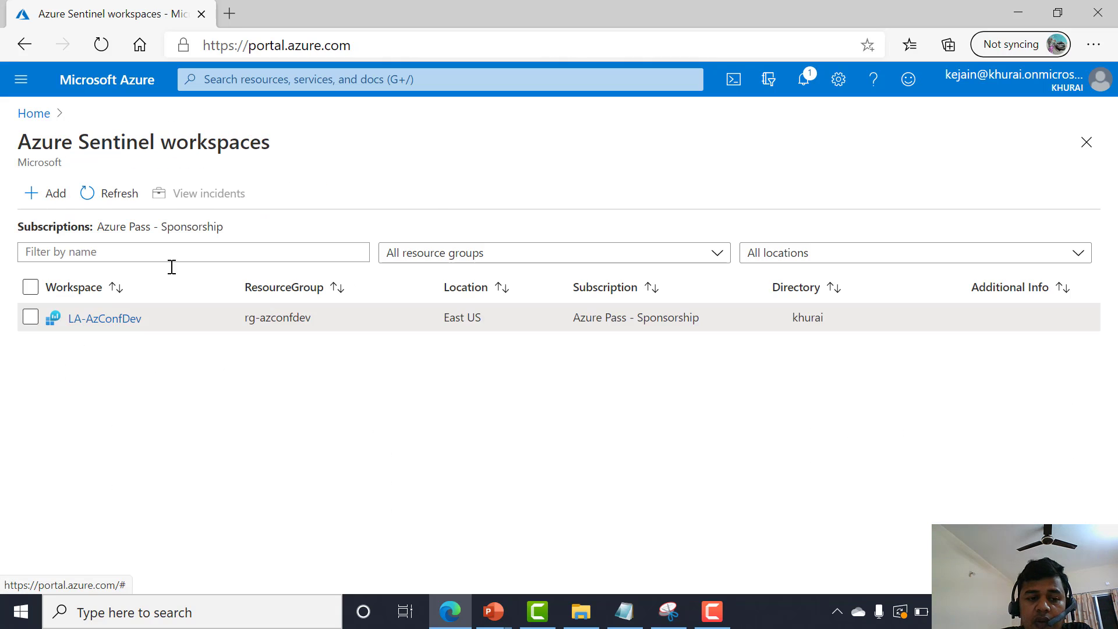
left_click(102, 296)
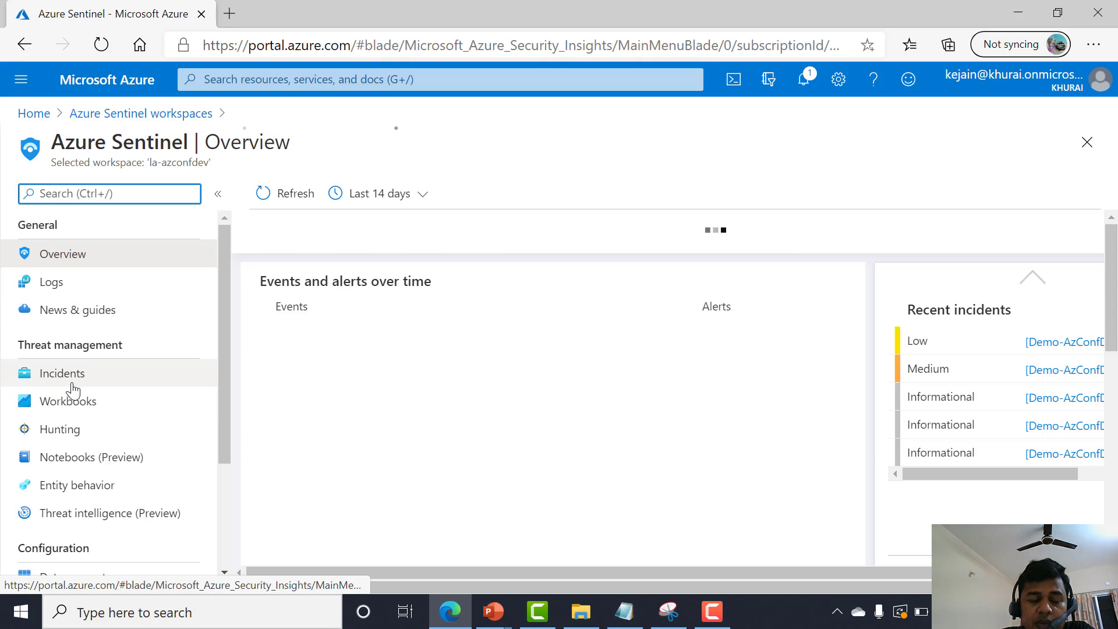
left_click(76, 378)
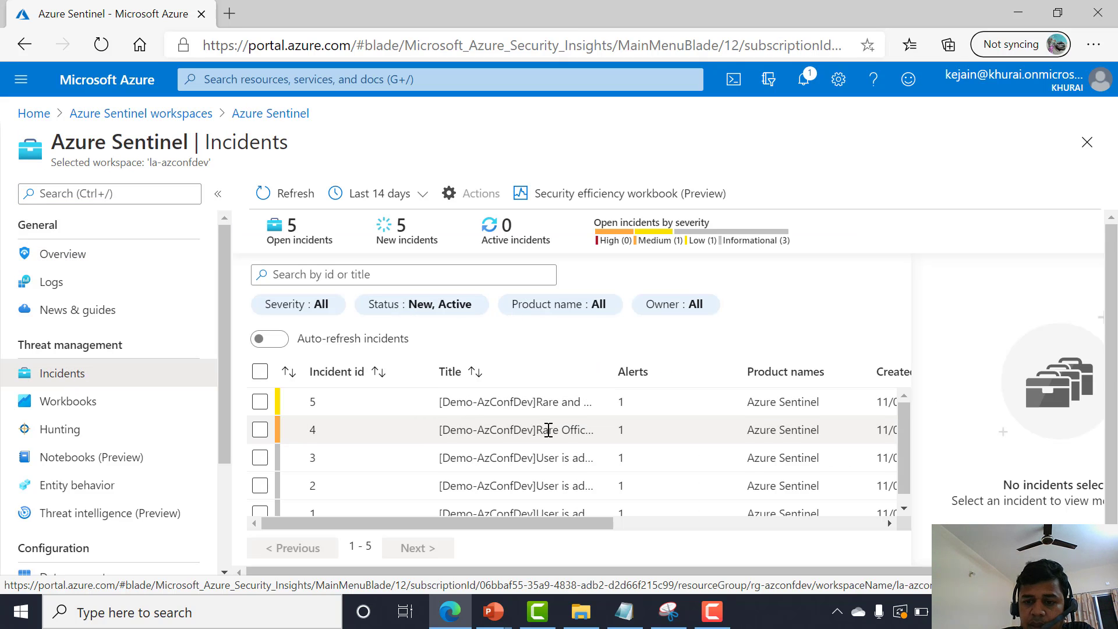
Widen the Title column and select incident 1, User is added to O365.
scroll(536, 449, "down", 1)
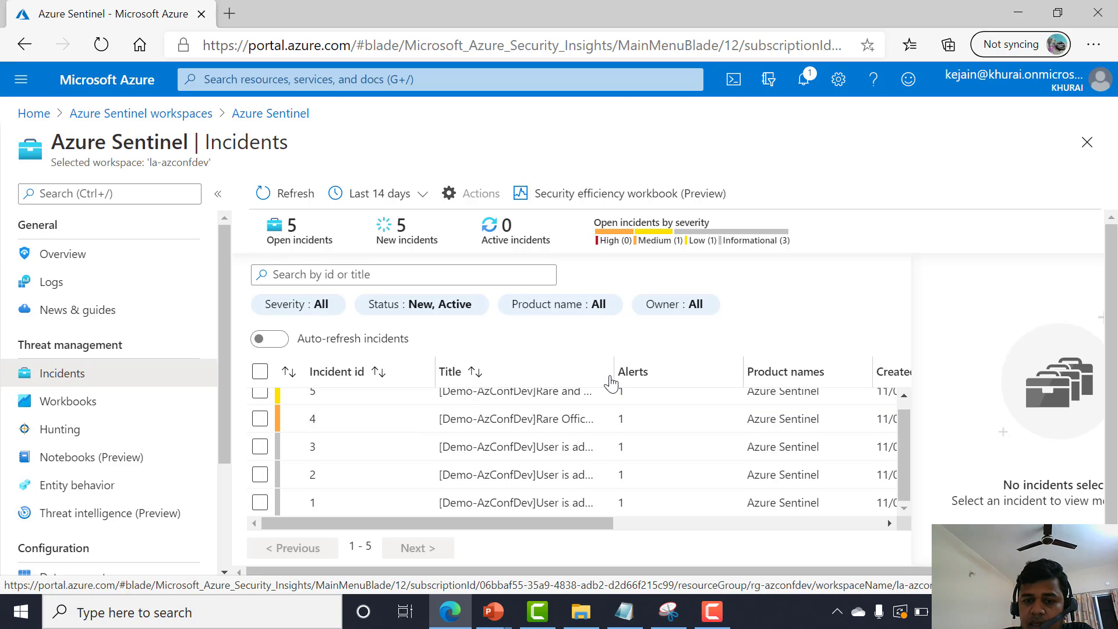
left_click_drag(614, 371, 687, 370)
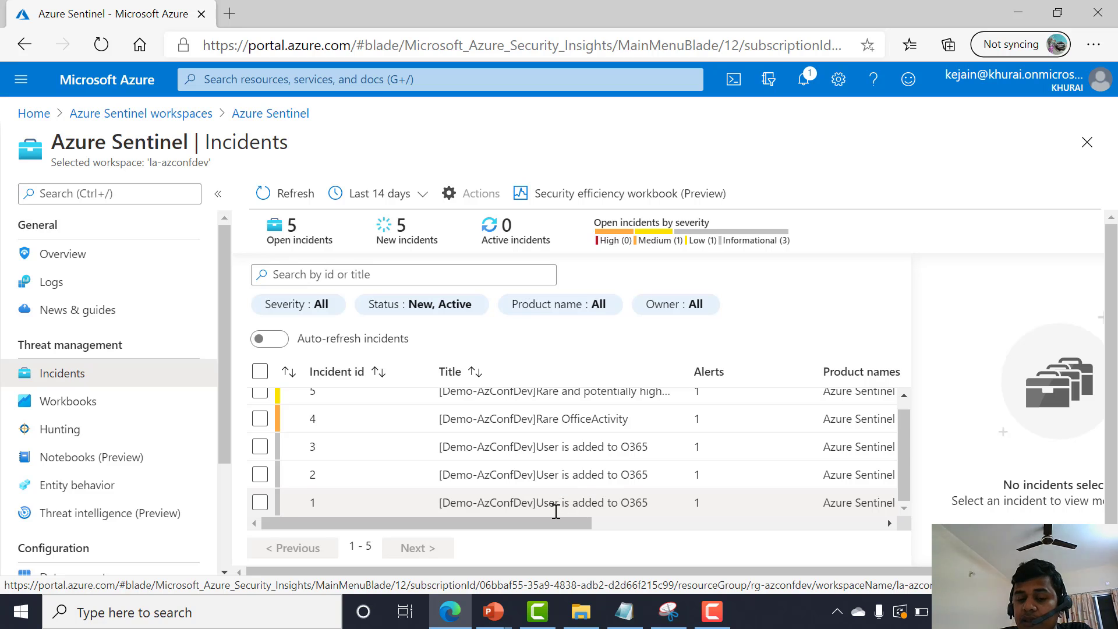
left_click_drag(538, 506, 643, 509)
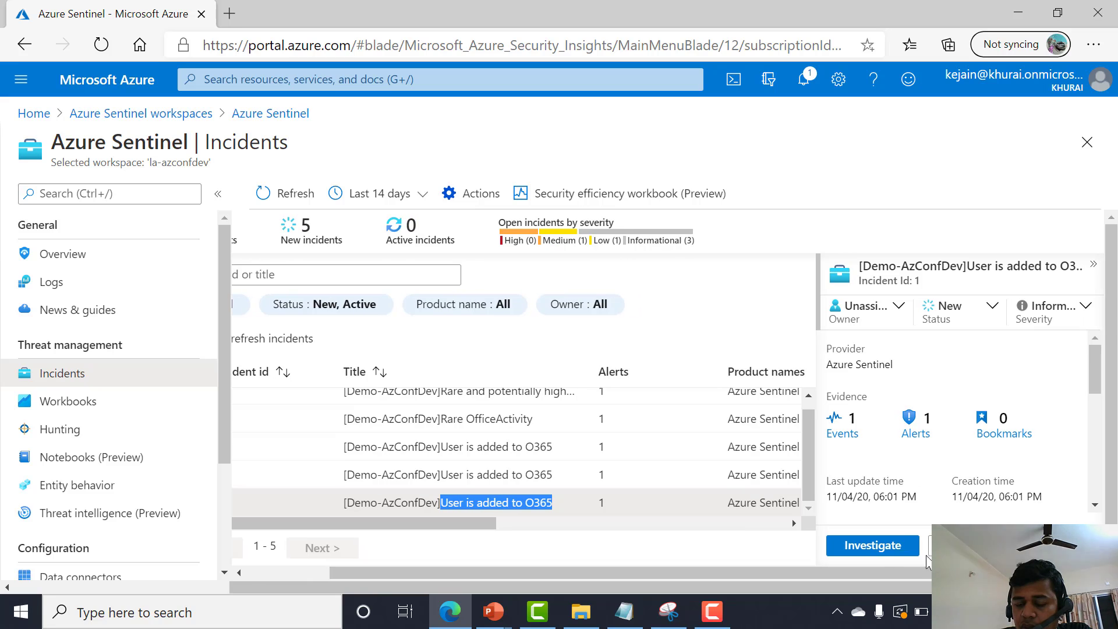
Open the investigation graph for incident 1, dismiss the notice, zoom in, and return to Incidents.
left_click(905, 550)
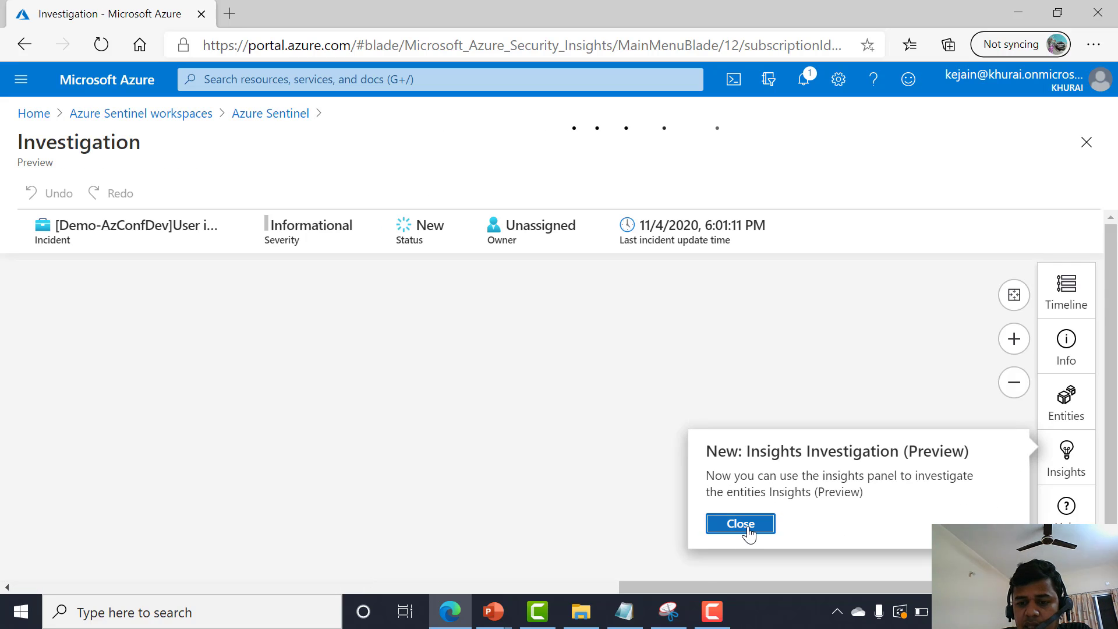
left_click(747, 527)
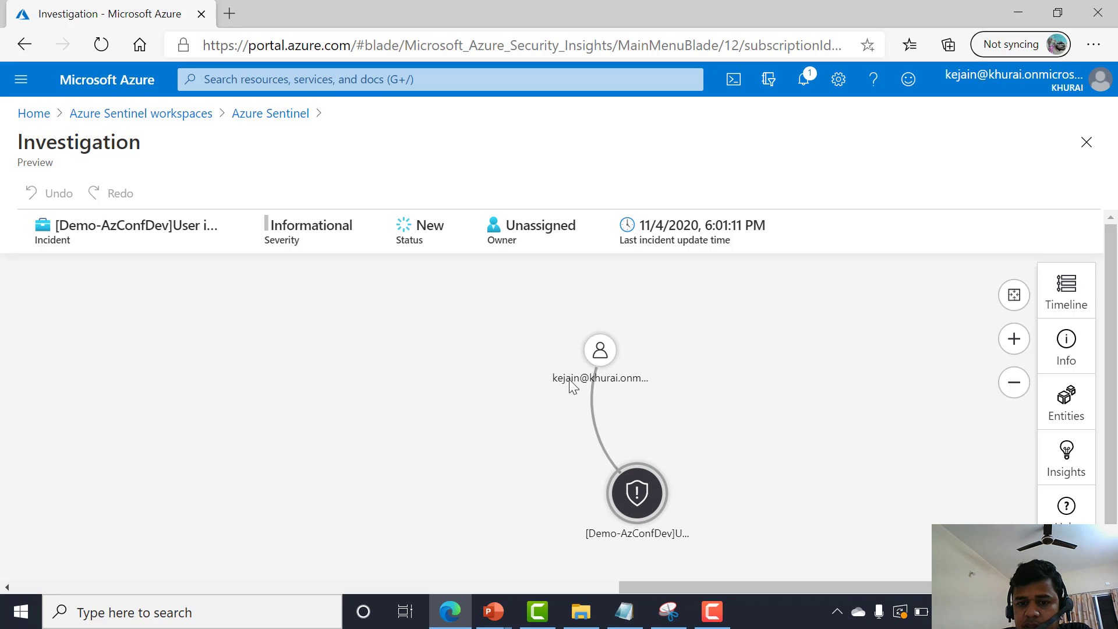
scroll(664, 433, "up", 2)
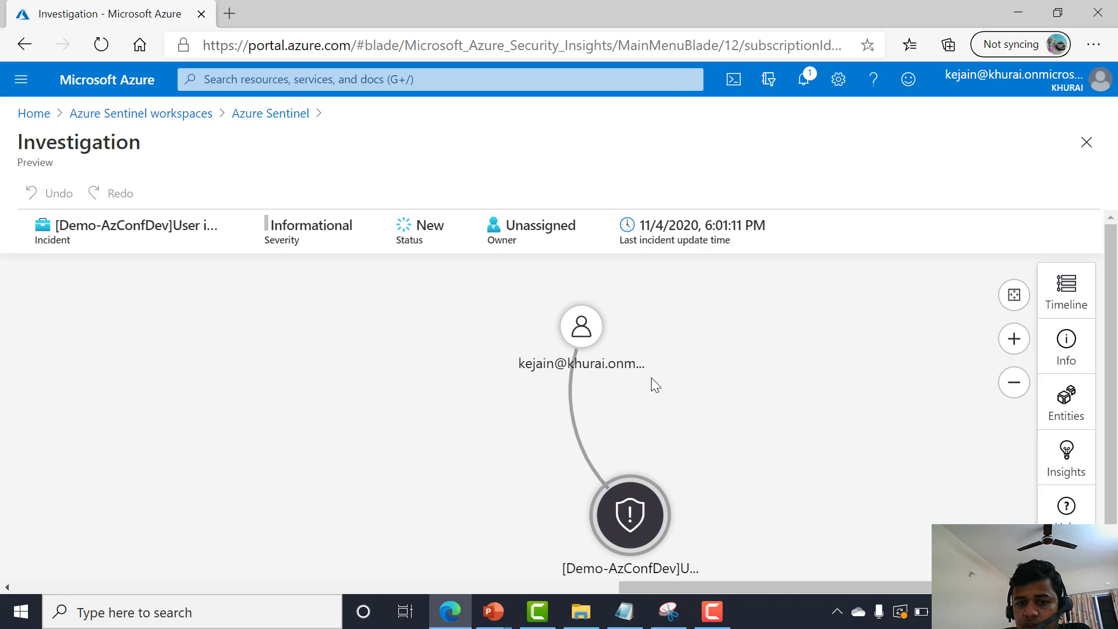
left_click(244, 114)
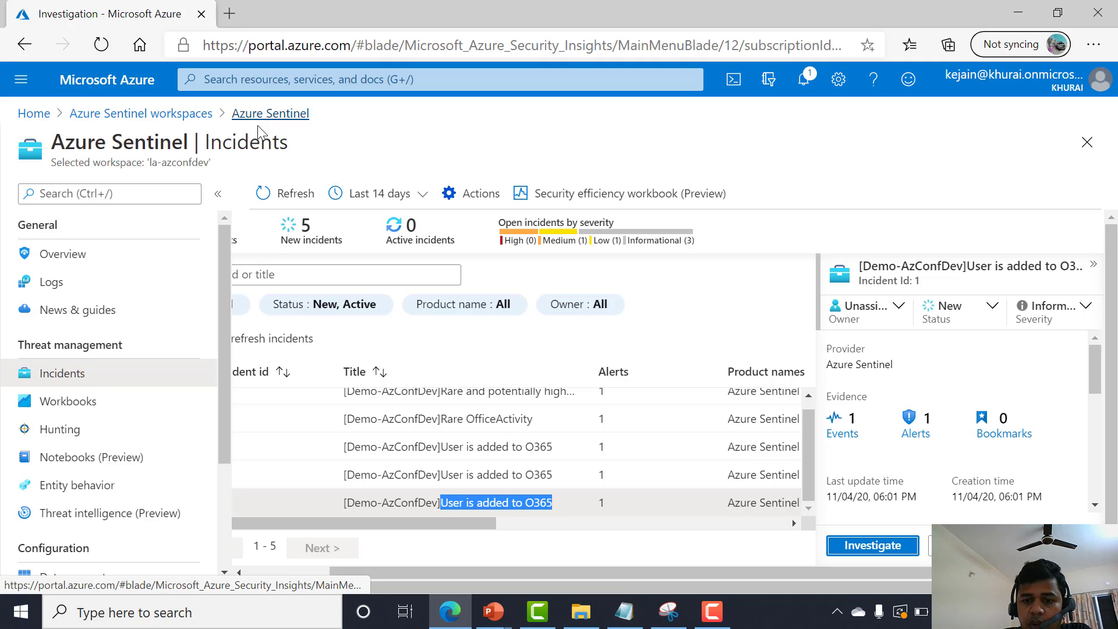
Open incident 1's full details and browse its Alerts, Bookmarks, Entities and Comments tabs.
left_click(873, 545)
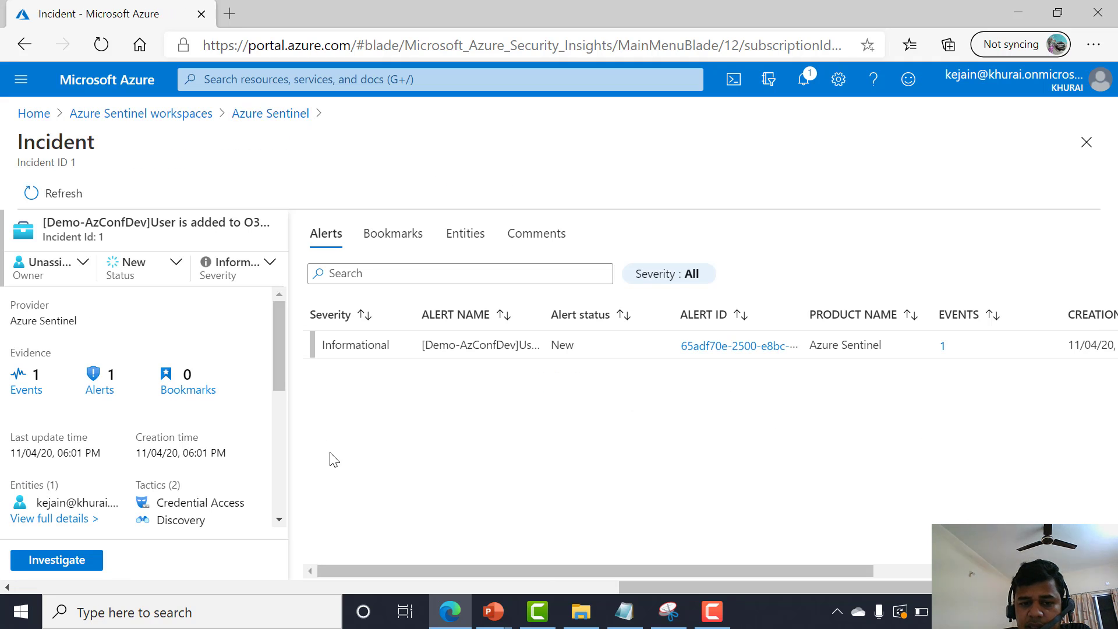
double_click(357, 344)
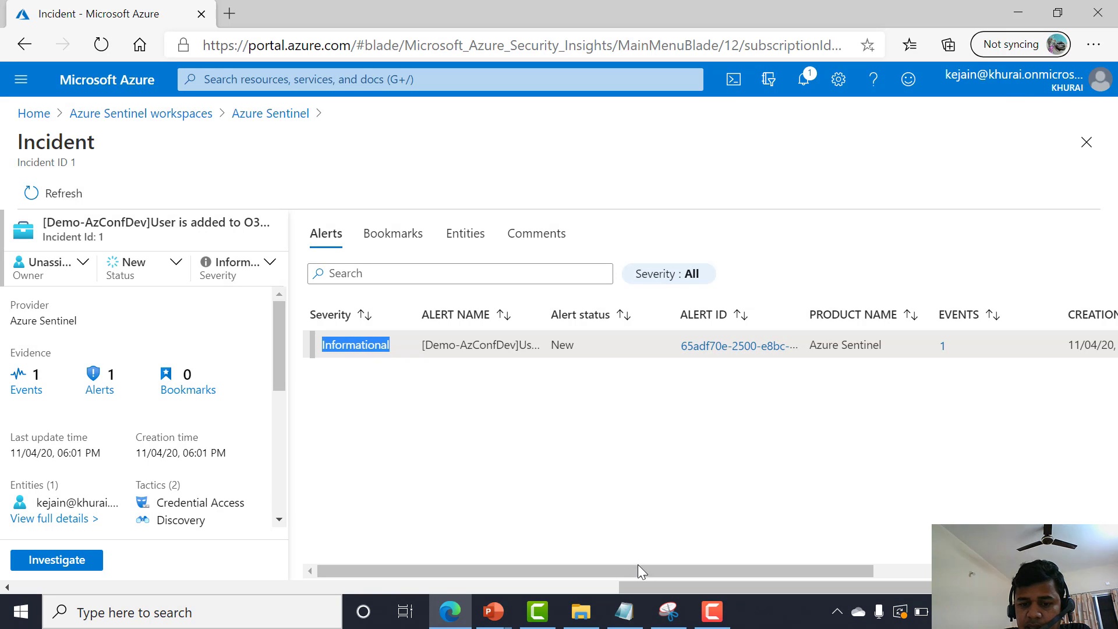
left_click_drag(638, 565, 556, 549)
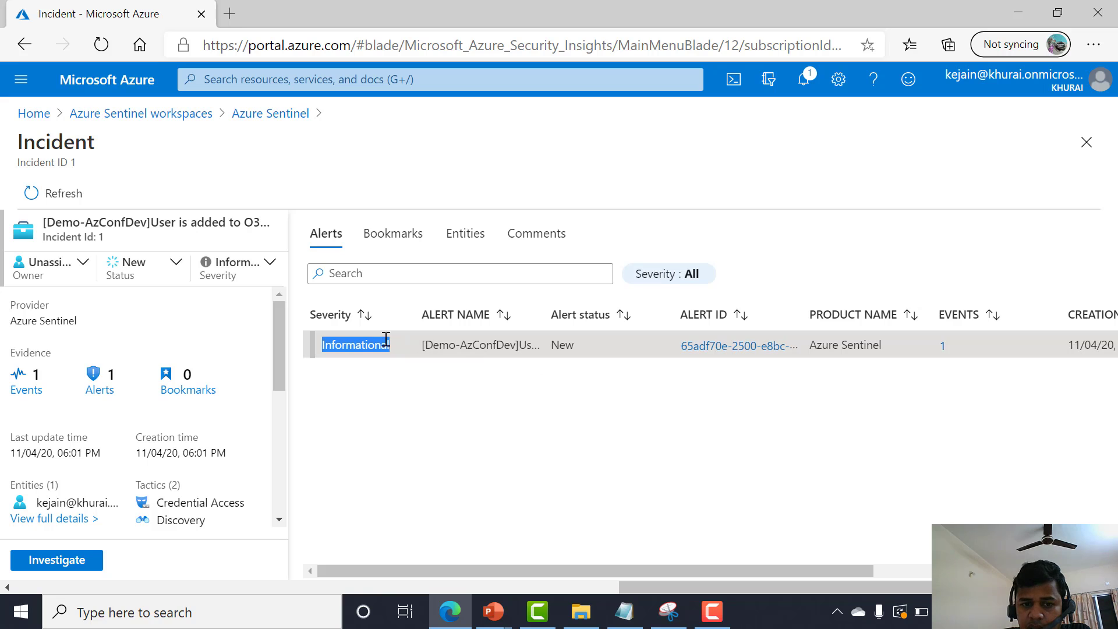
left_click(389, 246)
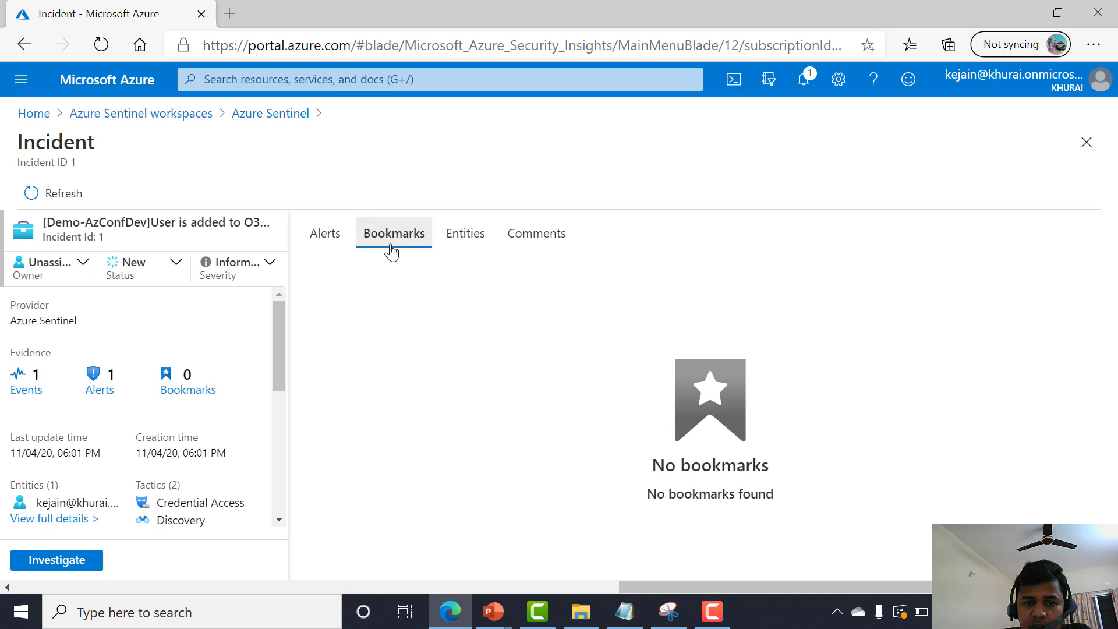
left_click(454, 245)
left_click(508, 241)
Post the comment "False positivie. ignore this" on incident 1.
left_click(517, 299)
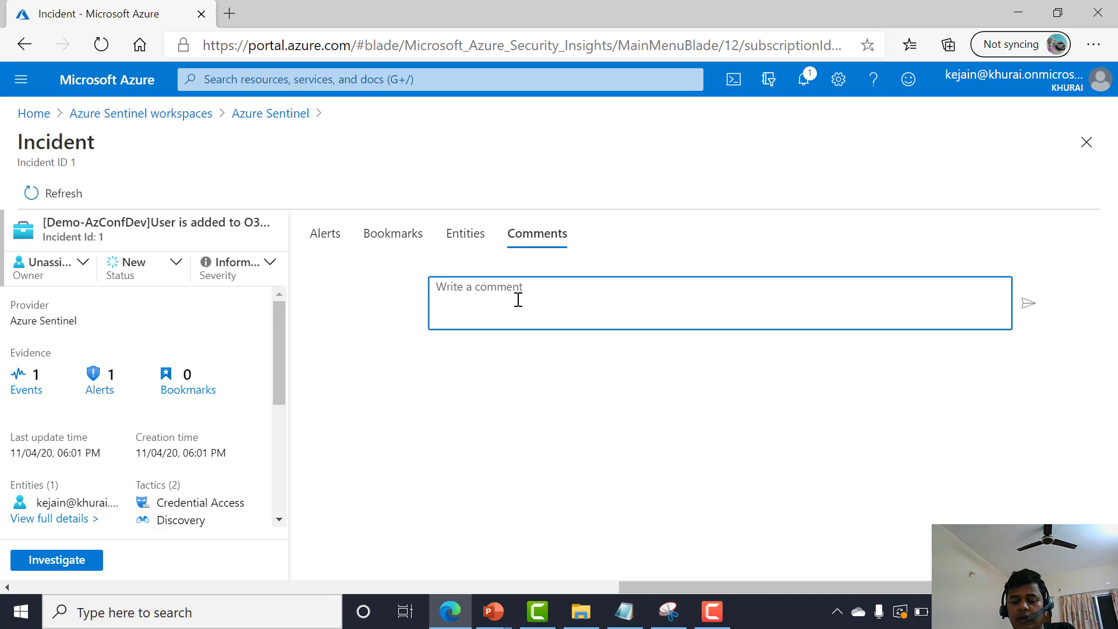
type("F")
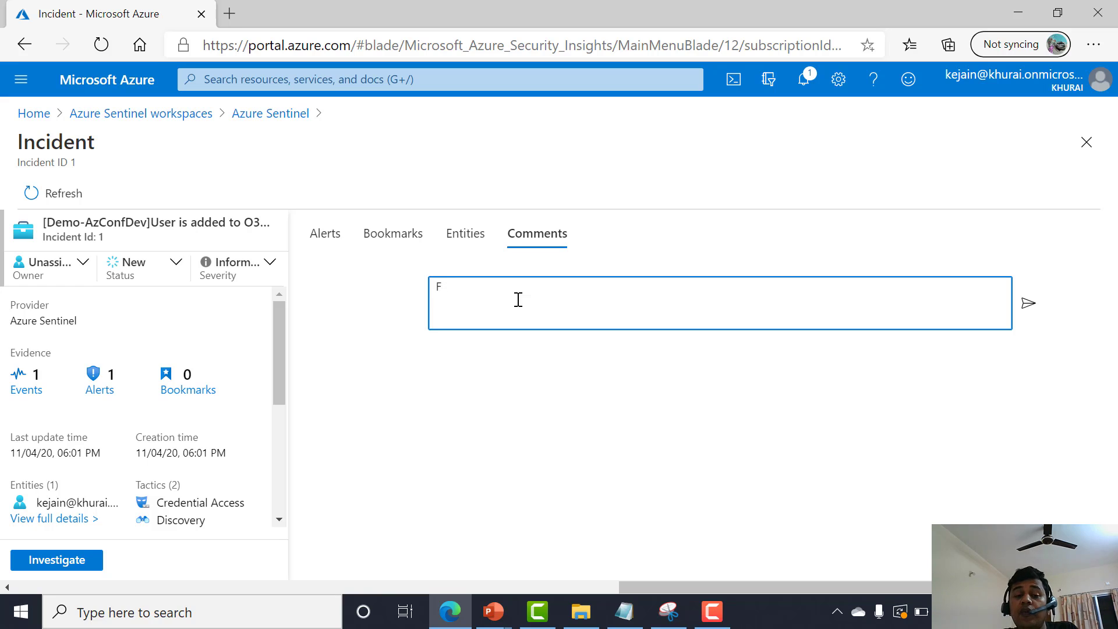
type("alse positivie. ignore this")
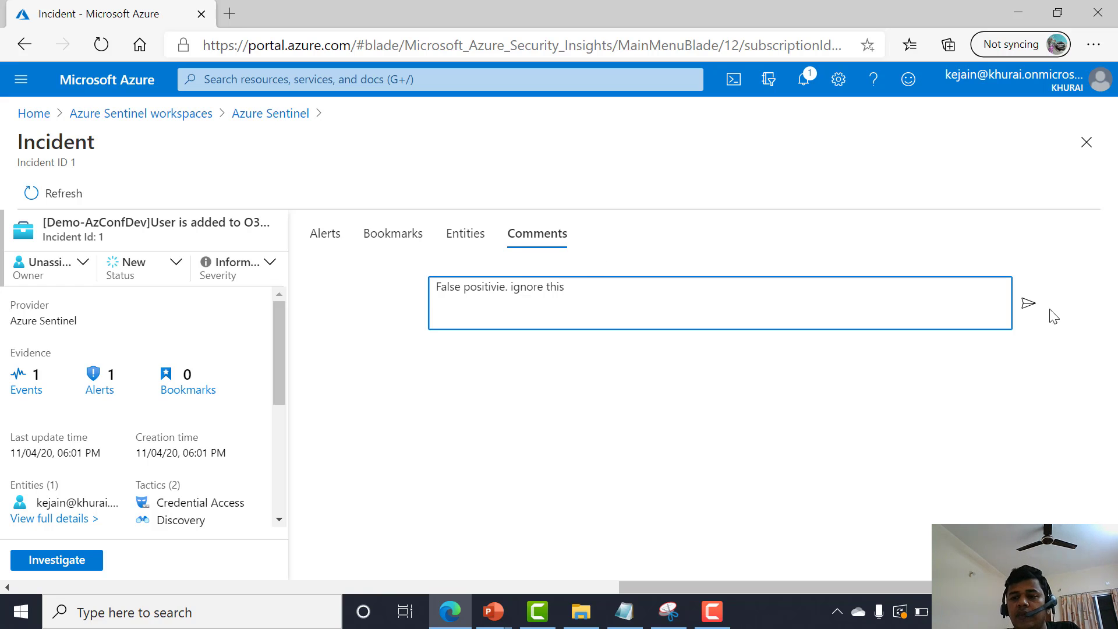
left_click(1029, 309)
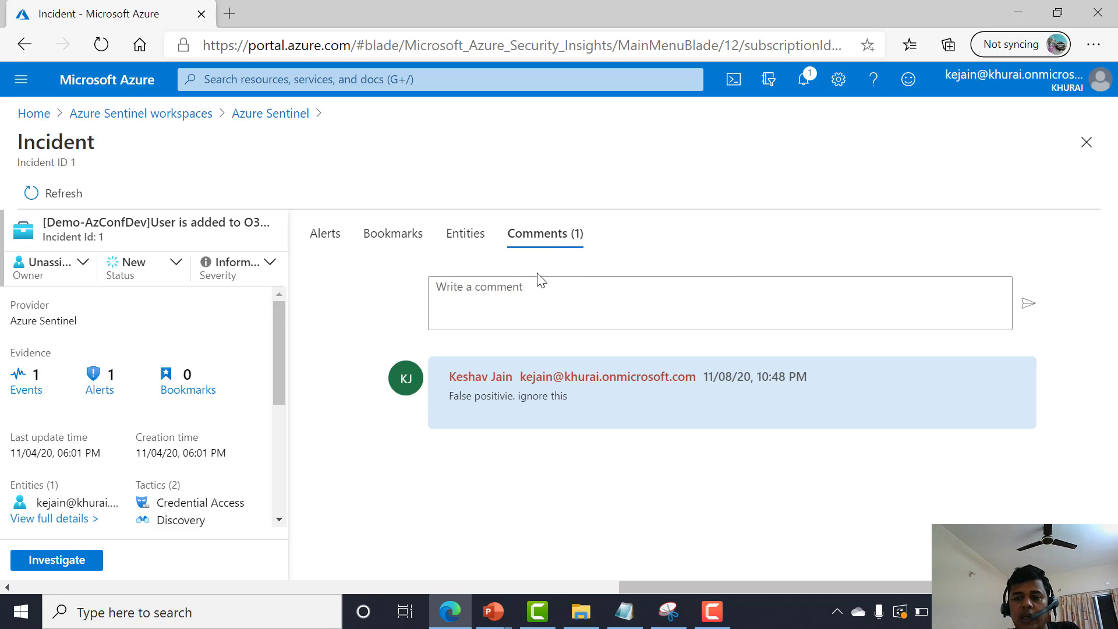
Return to the incidents list and scroll across to examine the created time, last update time, owner and status columns.
left_click(326, 241)
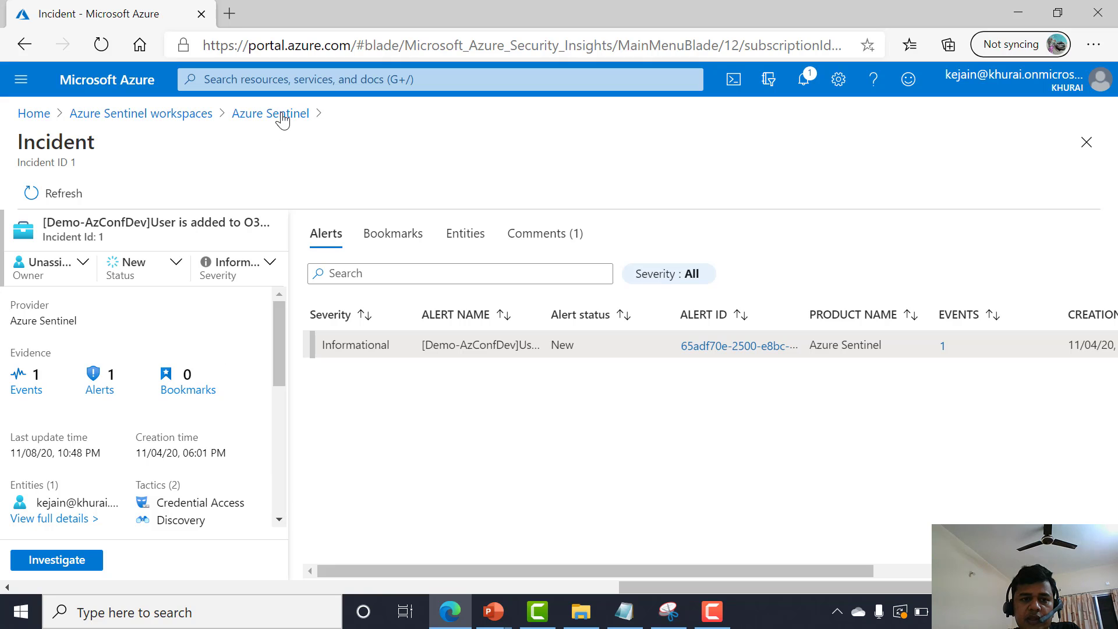
left_click(283, 115)
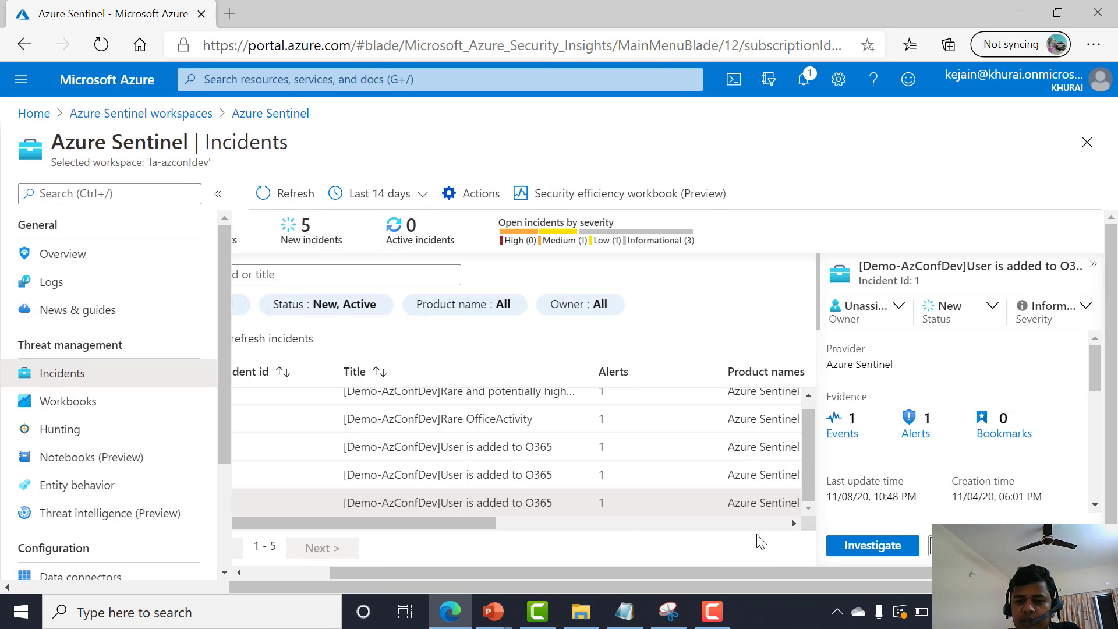
scroll(751, 527, "right", 5)
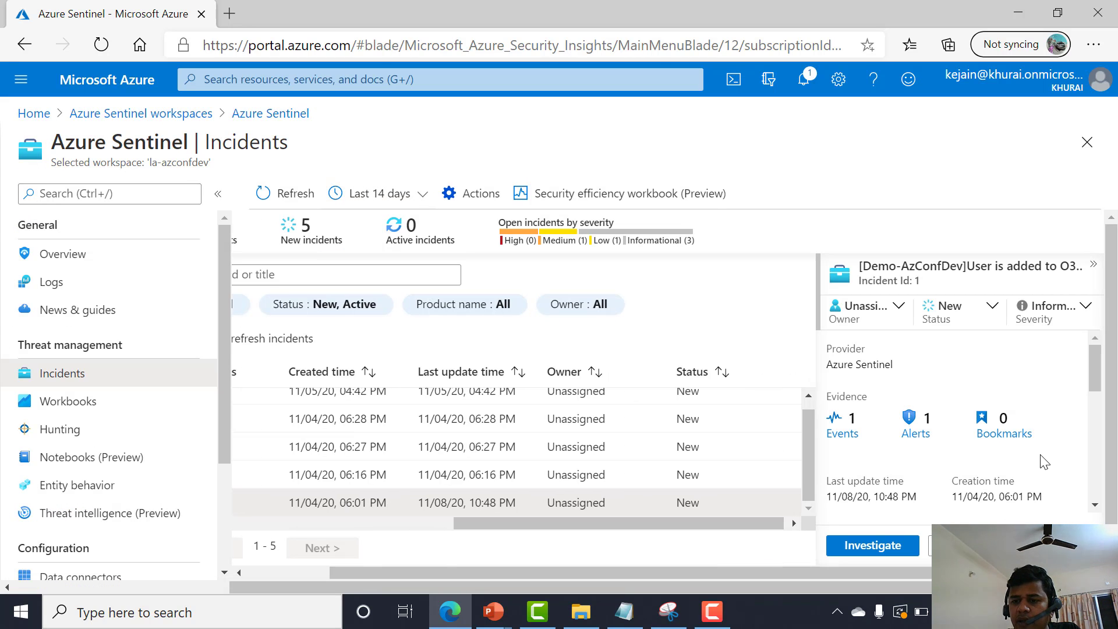
Assign incident 1 to a workspace user as its owner.
scroll(1042, 460, "down", 2)
scroll(1042, 463, "down", 3)
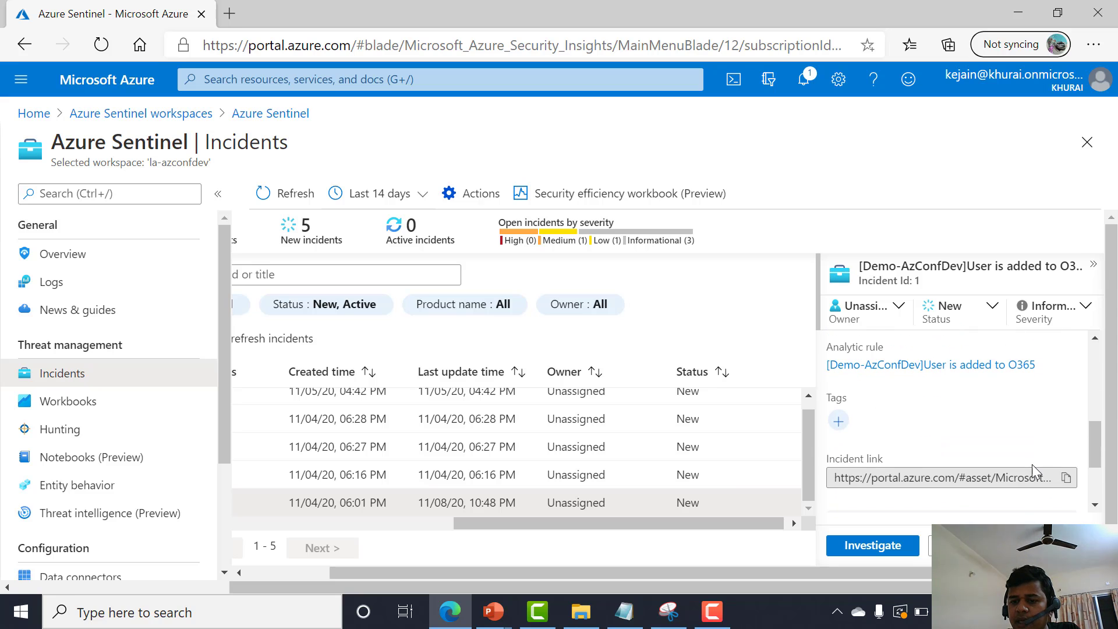
scroll(1036, 472, "up", 4)
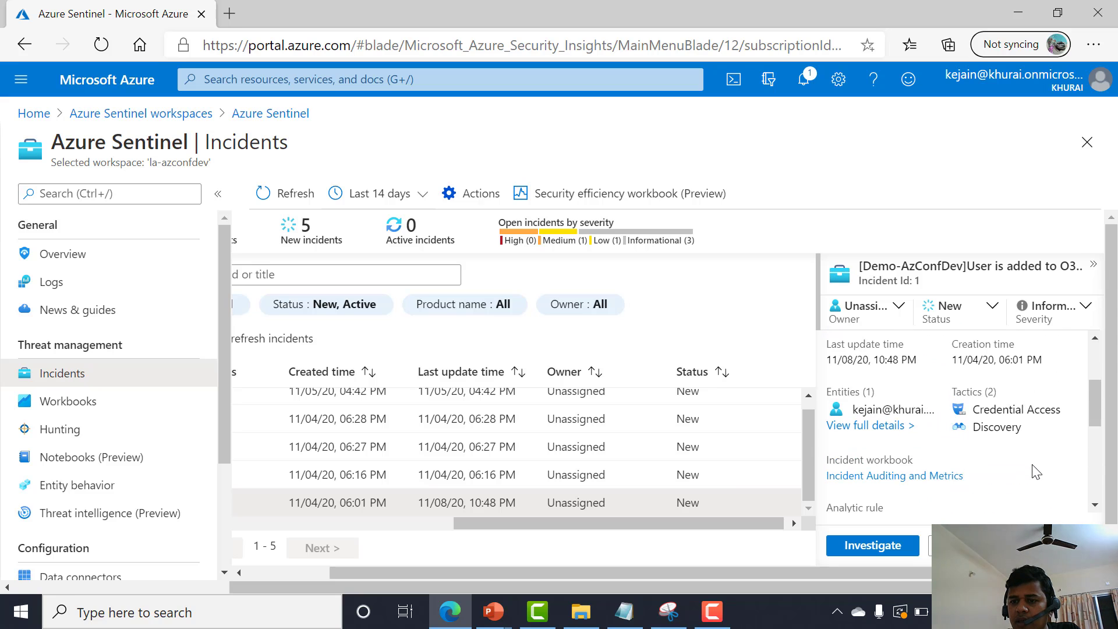
left_click(968, 317)
left_click(865, 314)
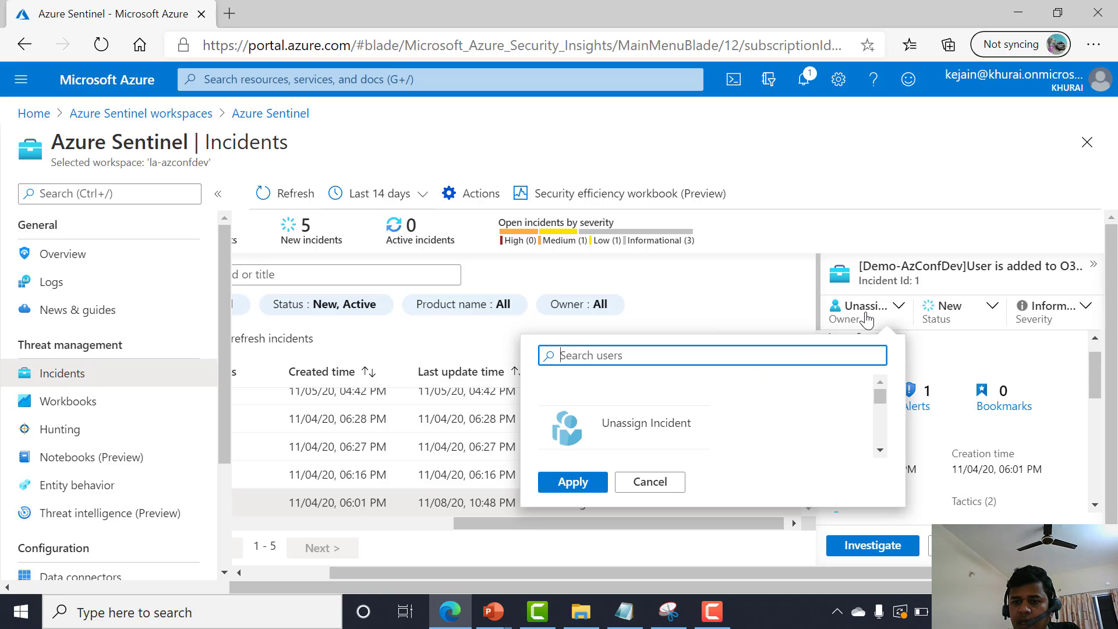
scroll(675, 431, "down", 2)
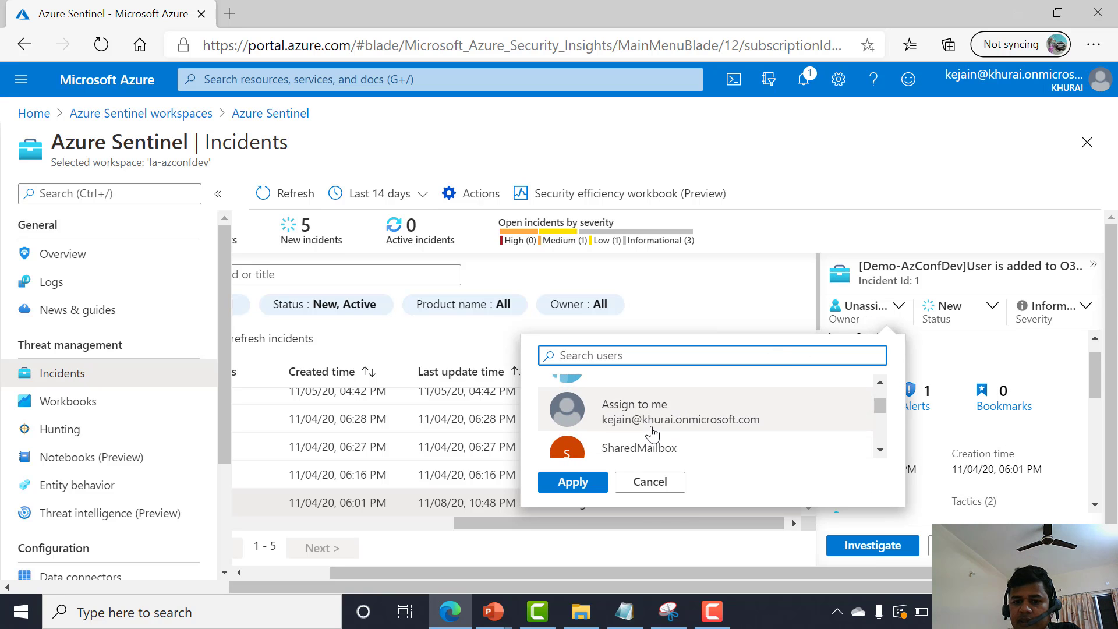
scroll(669, 448, "down", 4)
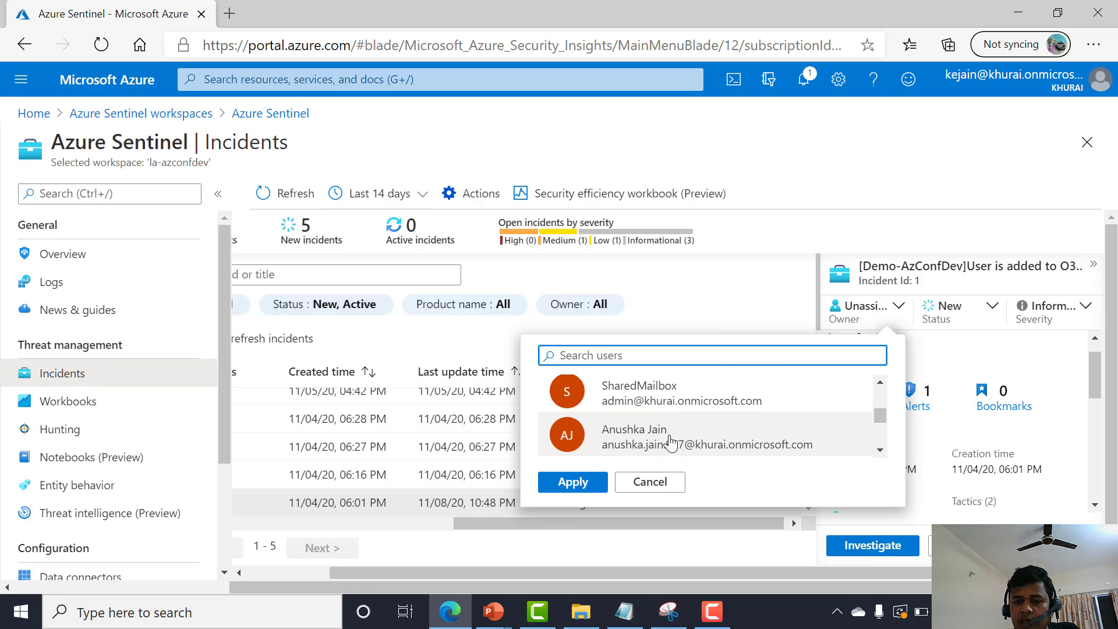
left_click(638, 408)
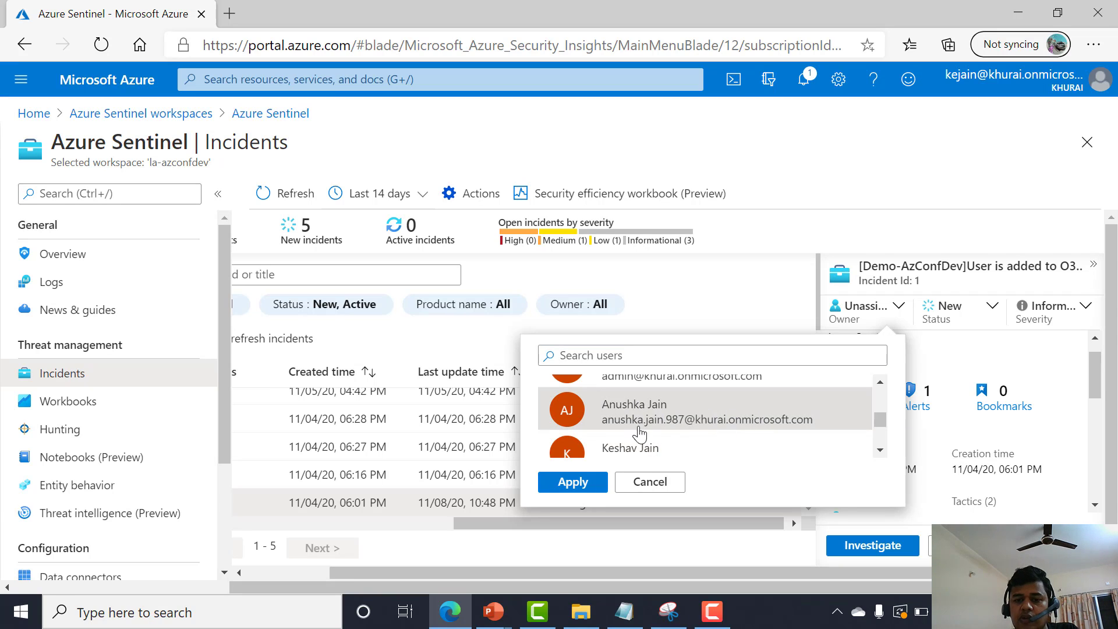
left_click(573, 482)
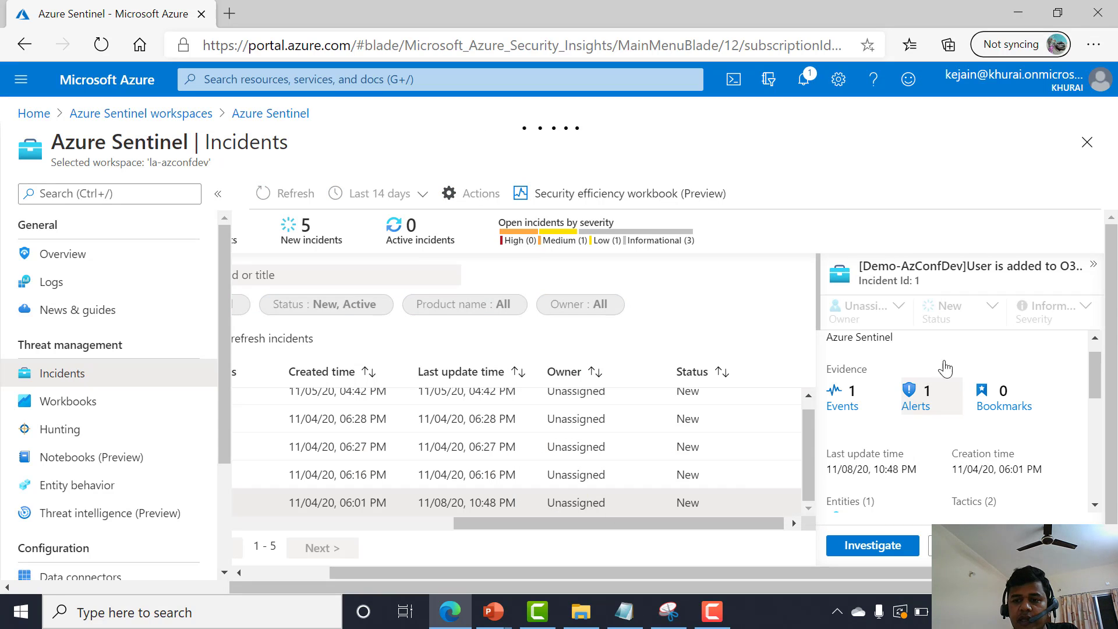
Set incident 1's status to Active and its severity to High.
left_click(985, 310)
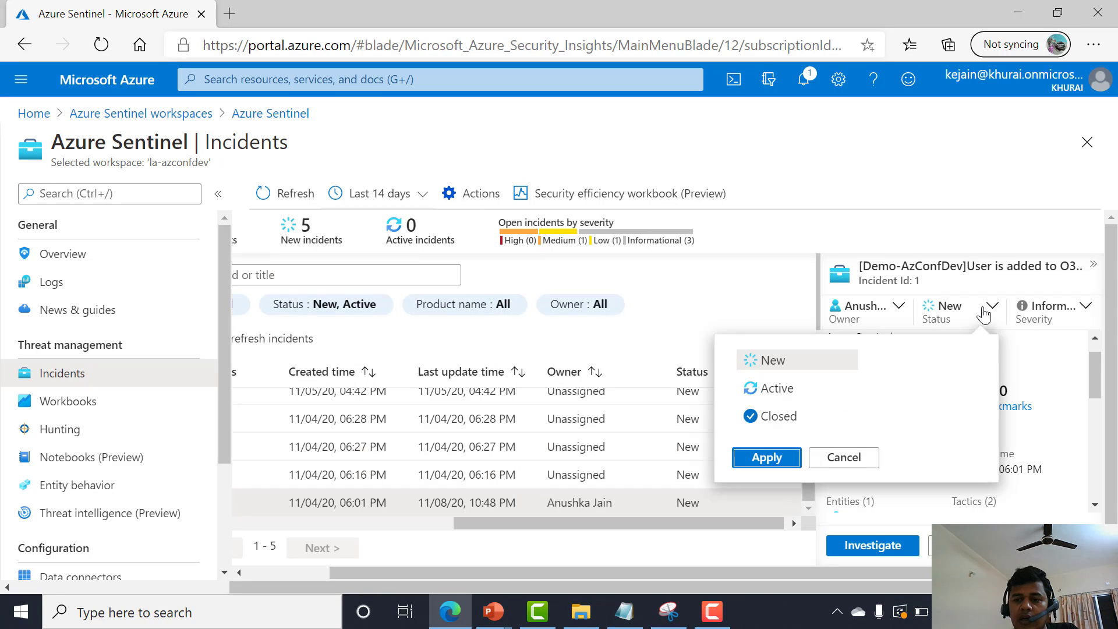
left_click(791, 389)
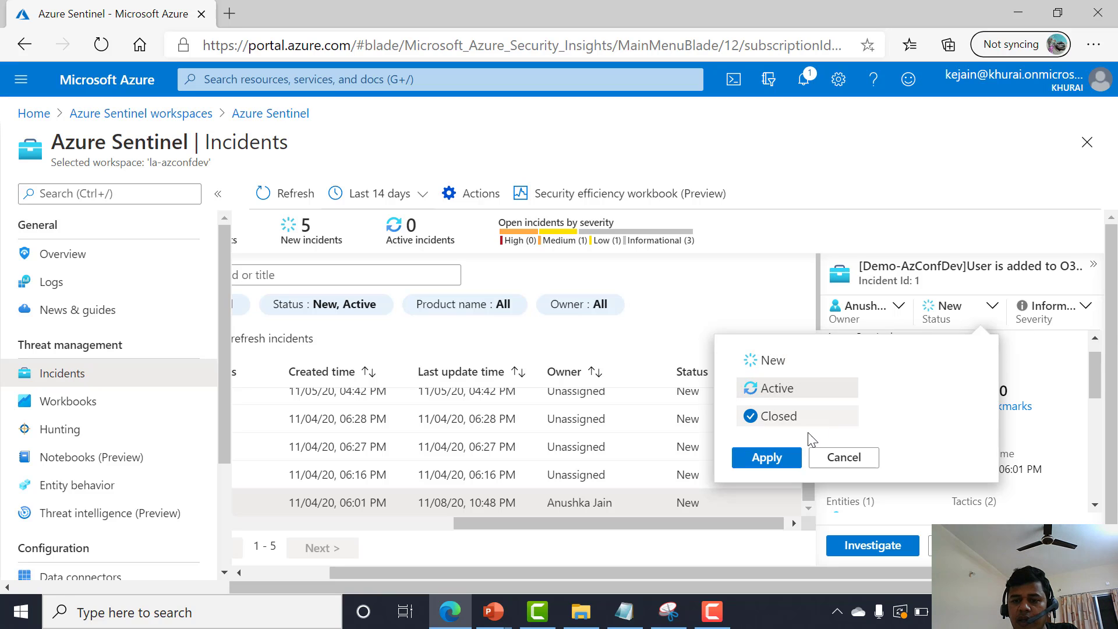
left_click(770, 457)
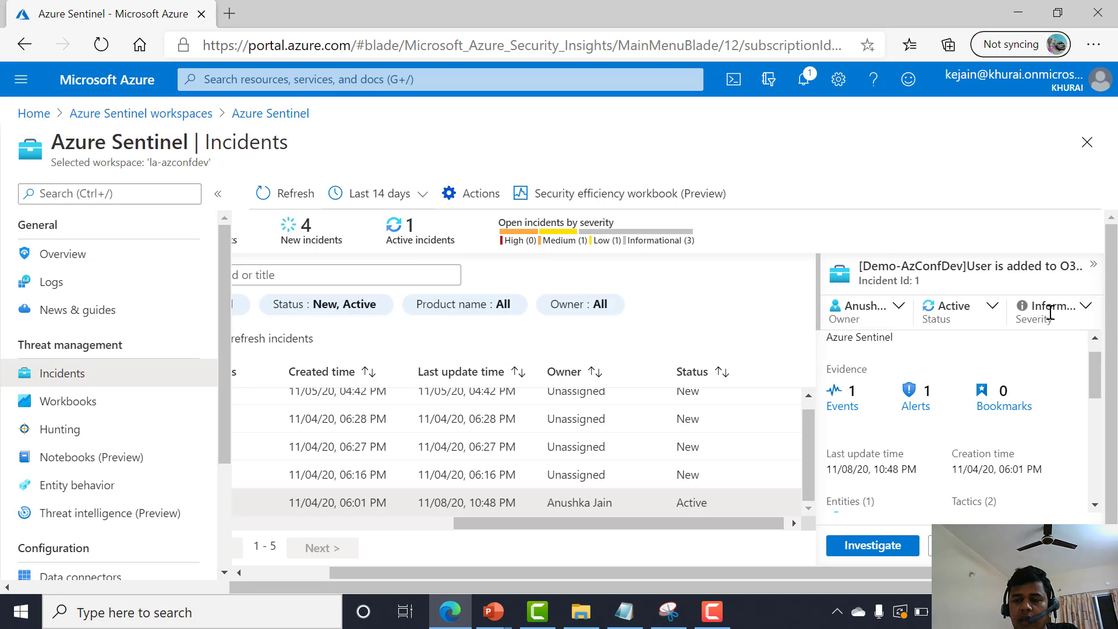
left_click(1052, 320)
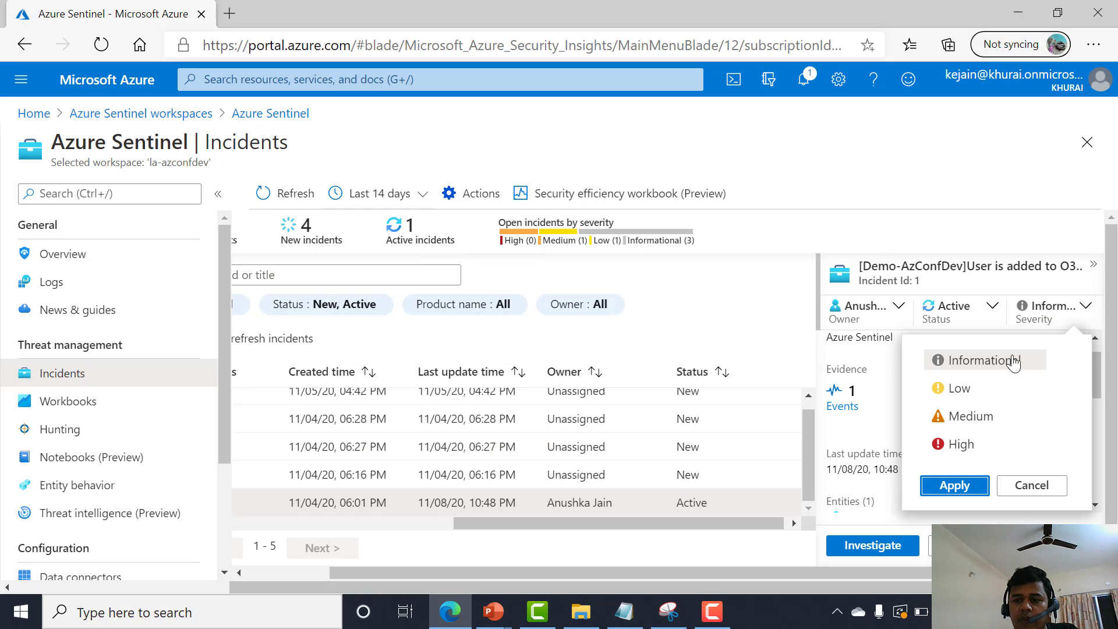
left_click(974, 452)
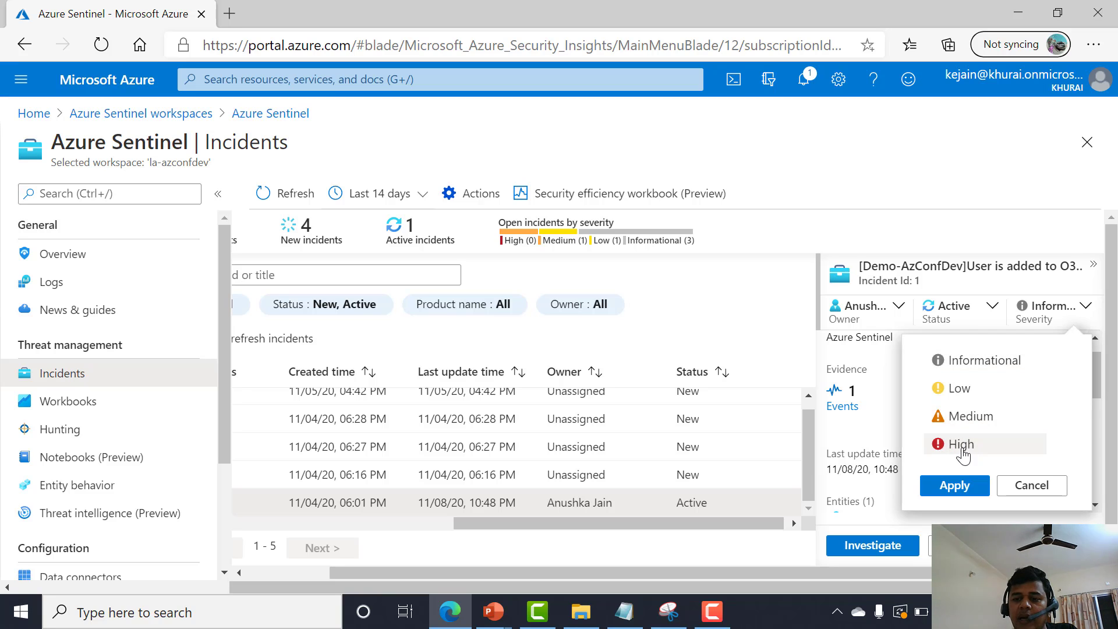
left_click(953, 483)
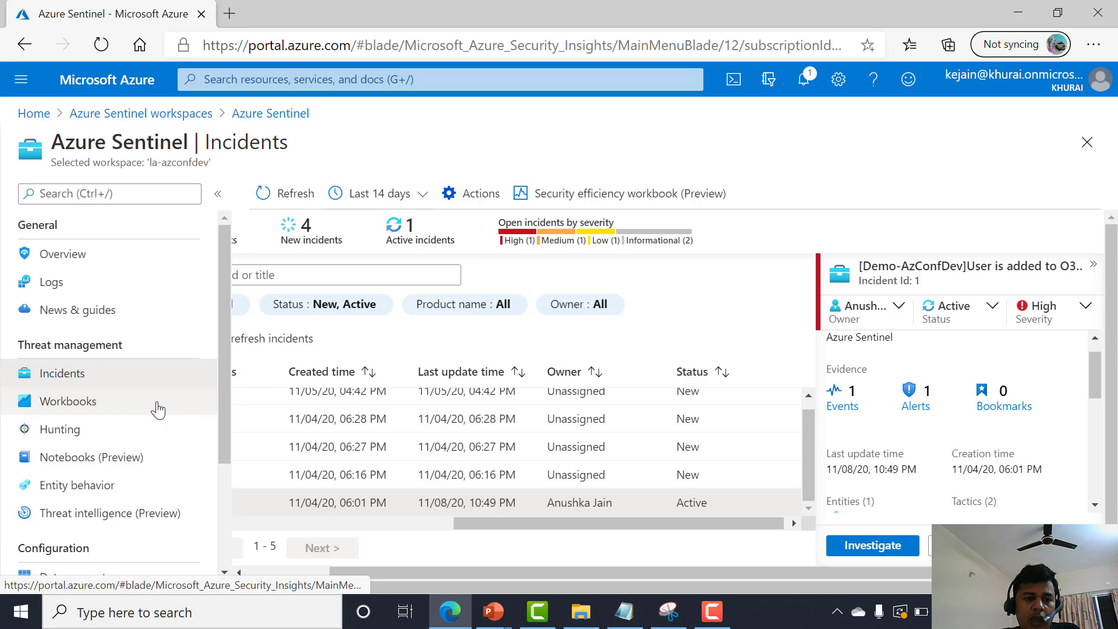
Open Workbooks and browse the list of workbook templates.
scroll(155, 407, "down", 1)
left_click(85, 345)
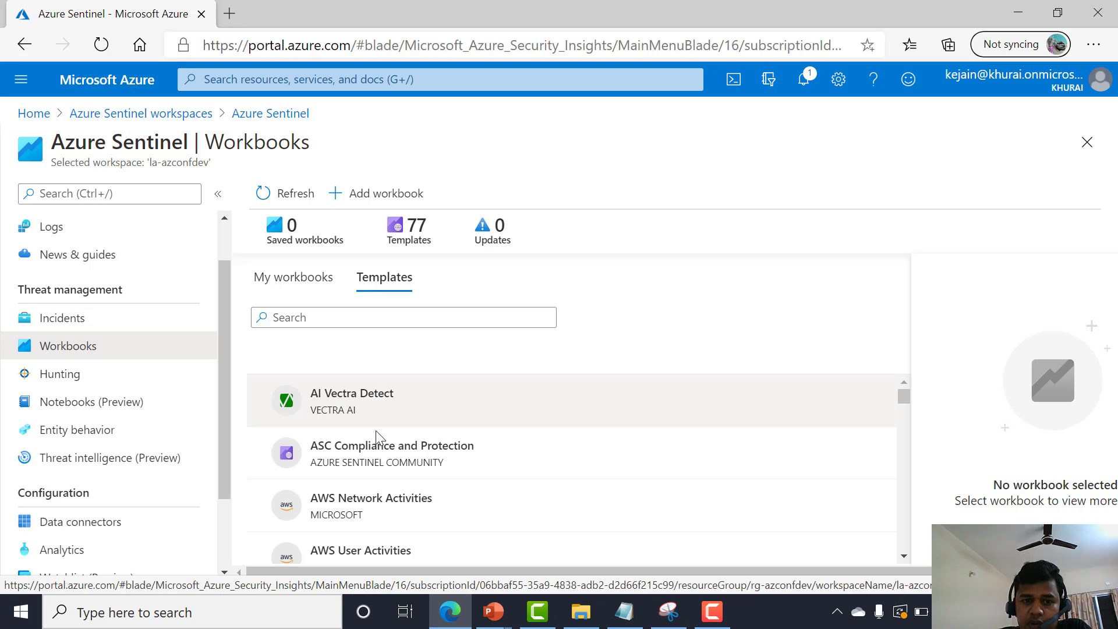
scroll(380, 416, "down", 1)
scroll(378, 422, "down", 2)
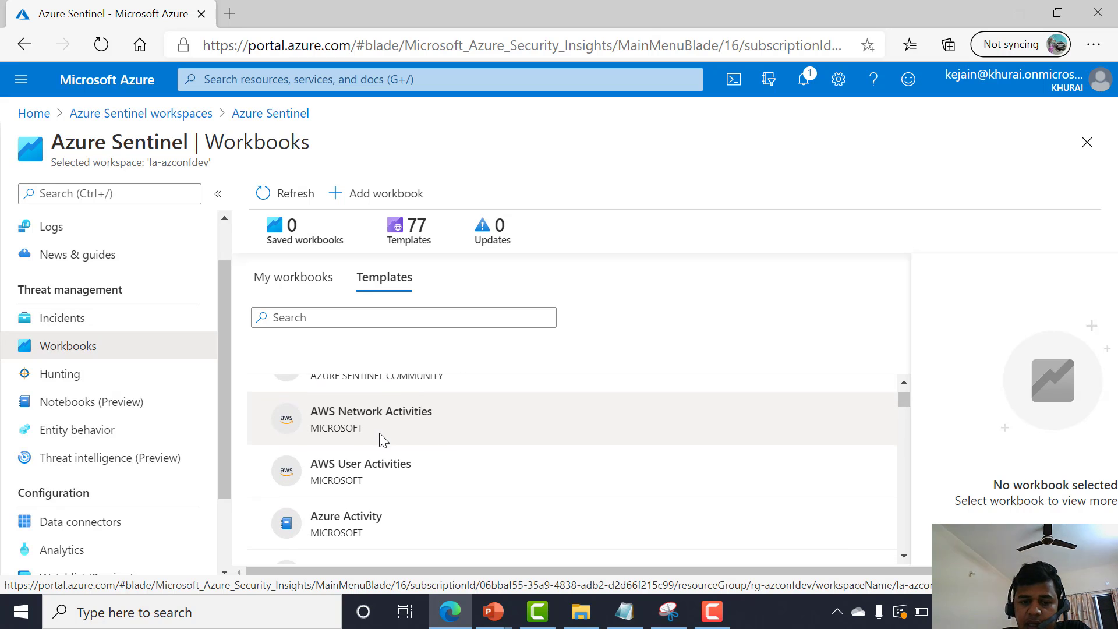
scroll(379, 432, "down", 2)
scroll(391, 484, "down", 1)
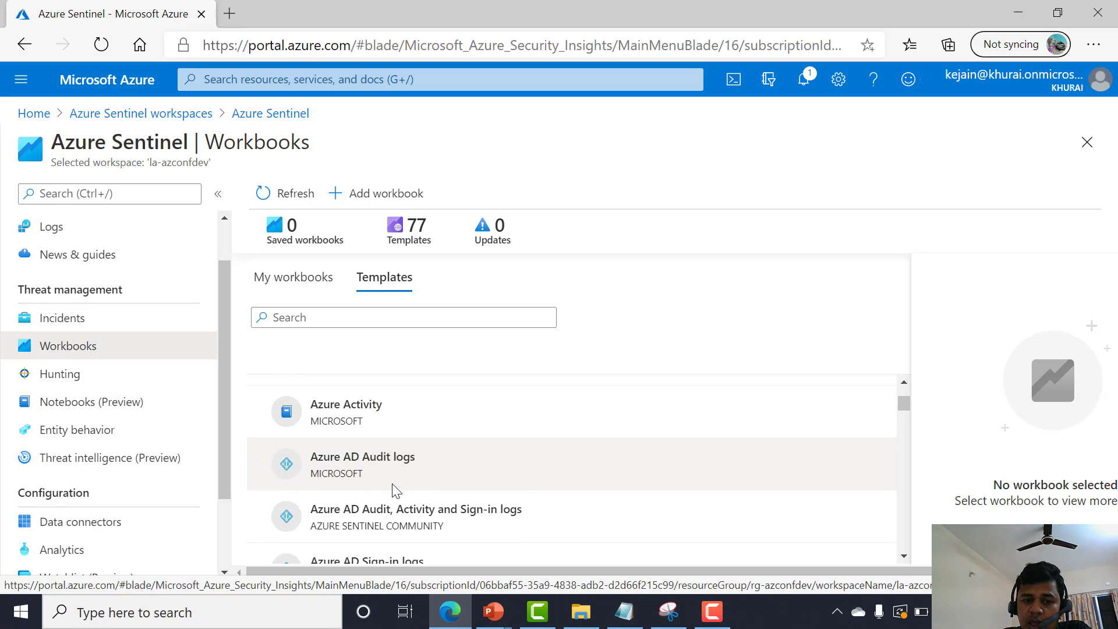
Search the workbook templates for intune, then office, and select the Office 365 template.
left_click(358, 317)
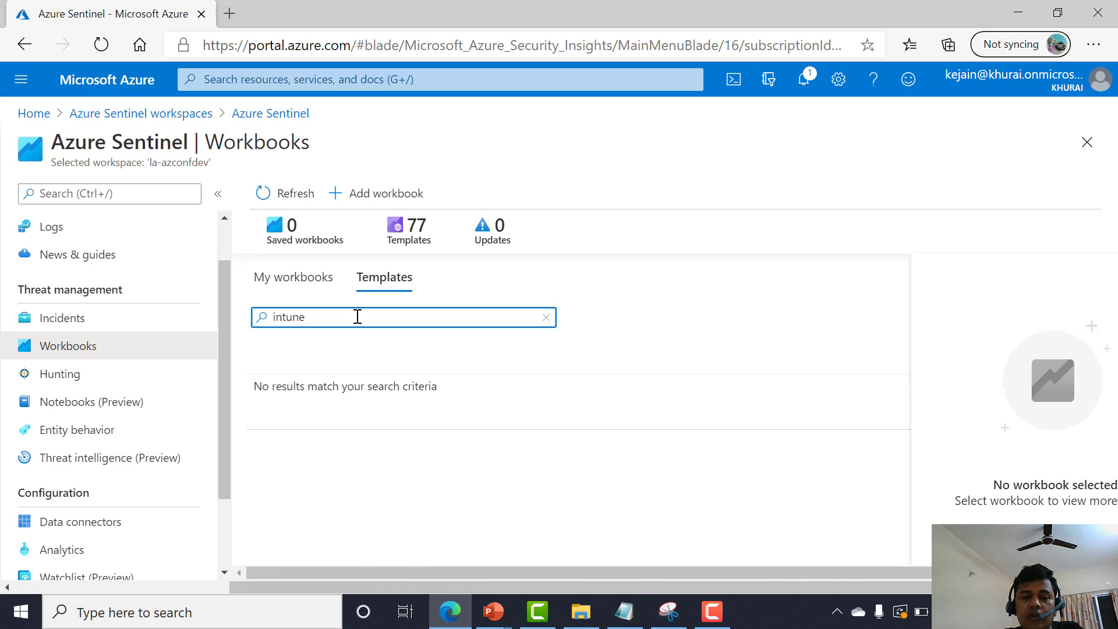
double_click(357, 317)
key("BackSpace")
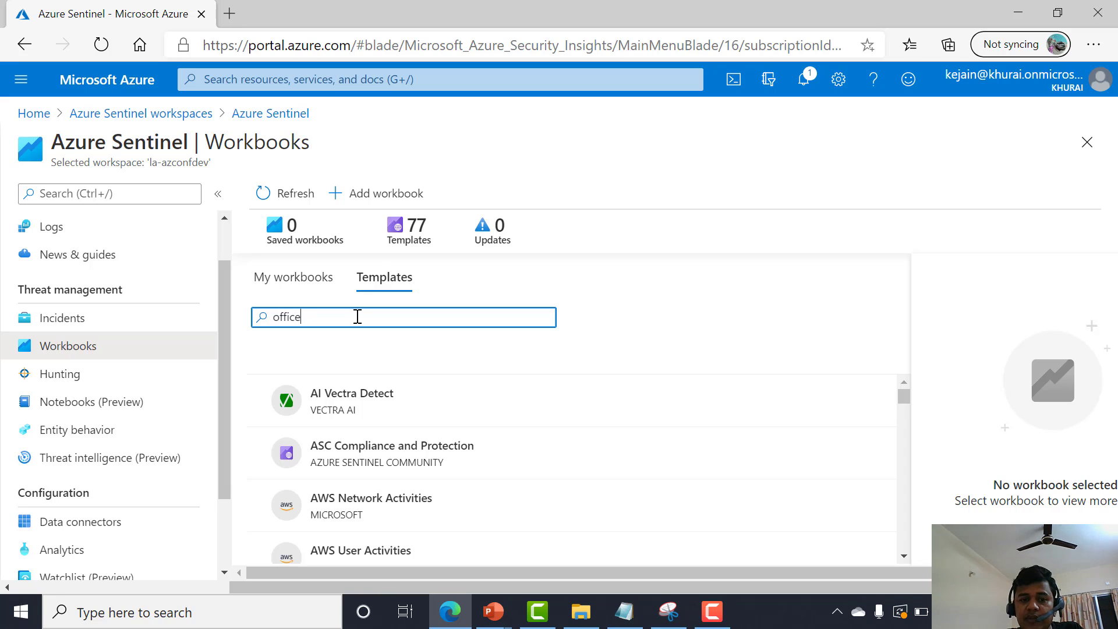
left_click(390, 396)
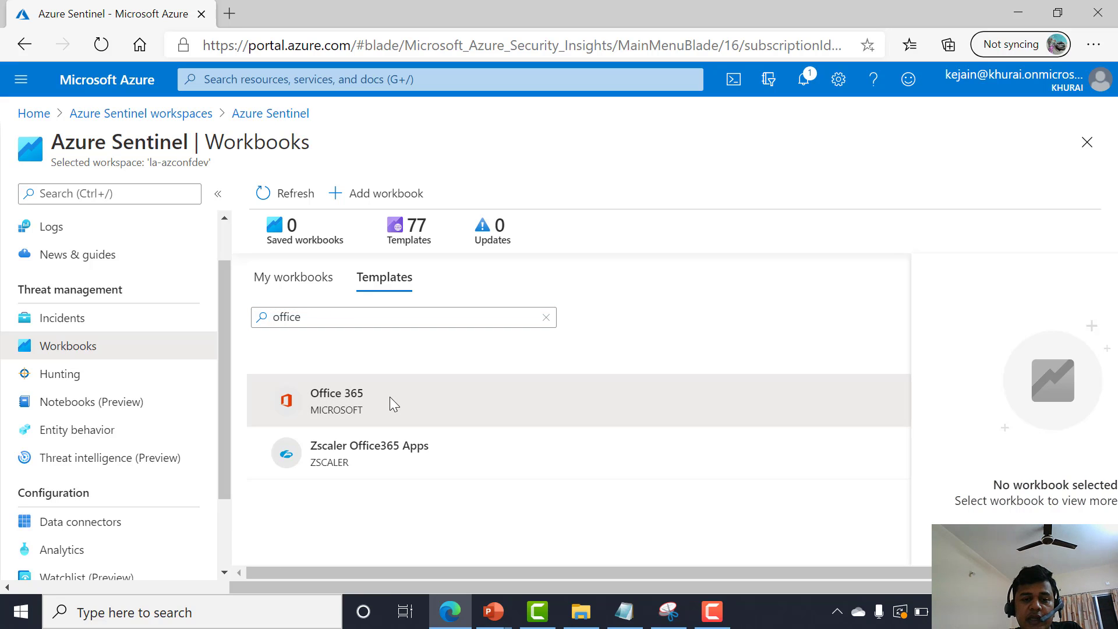
Open the Office 365 workbook template's view.
scroll(337, 390, "down", 3)
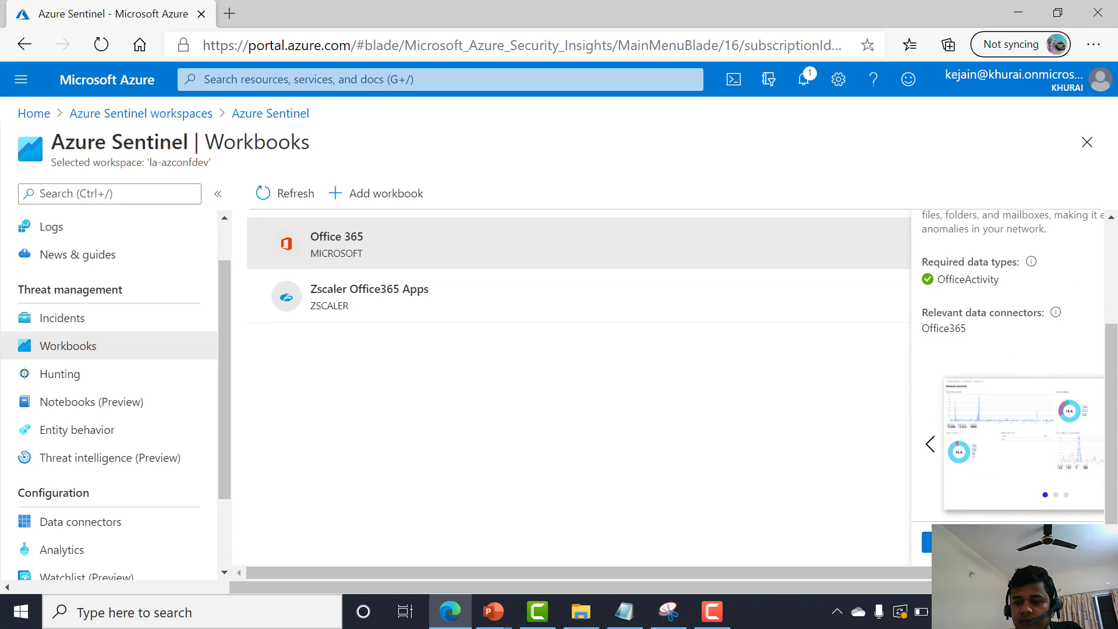
scroll(953, 515, "right", 2)
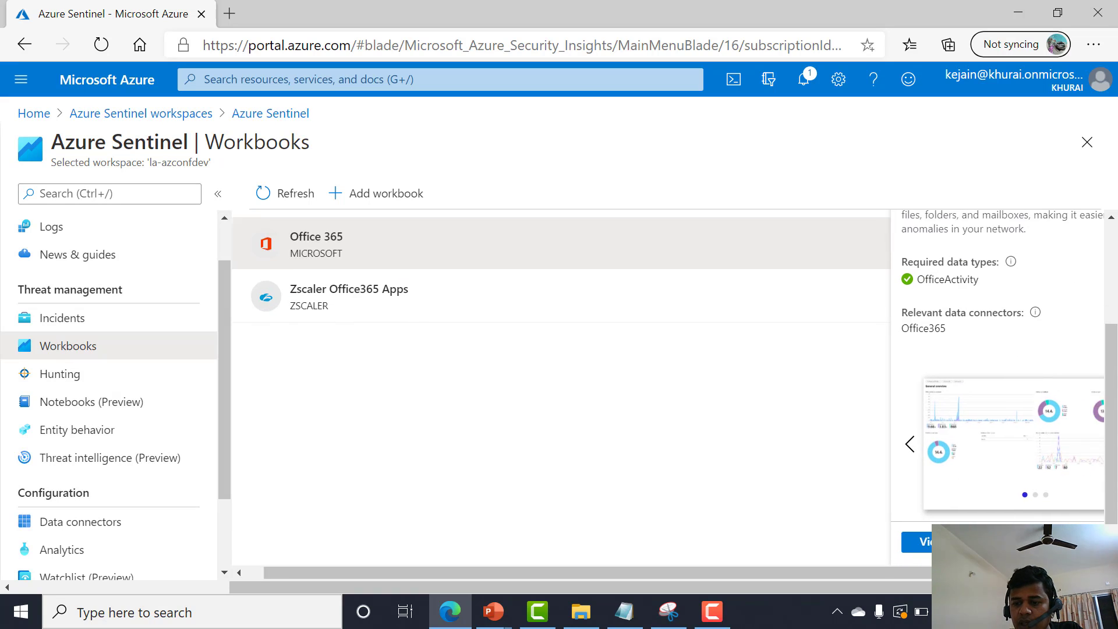
left_click(913, 541)
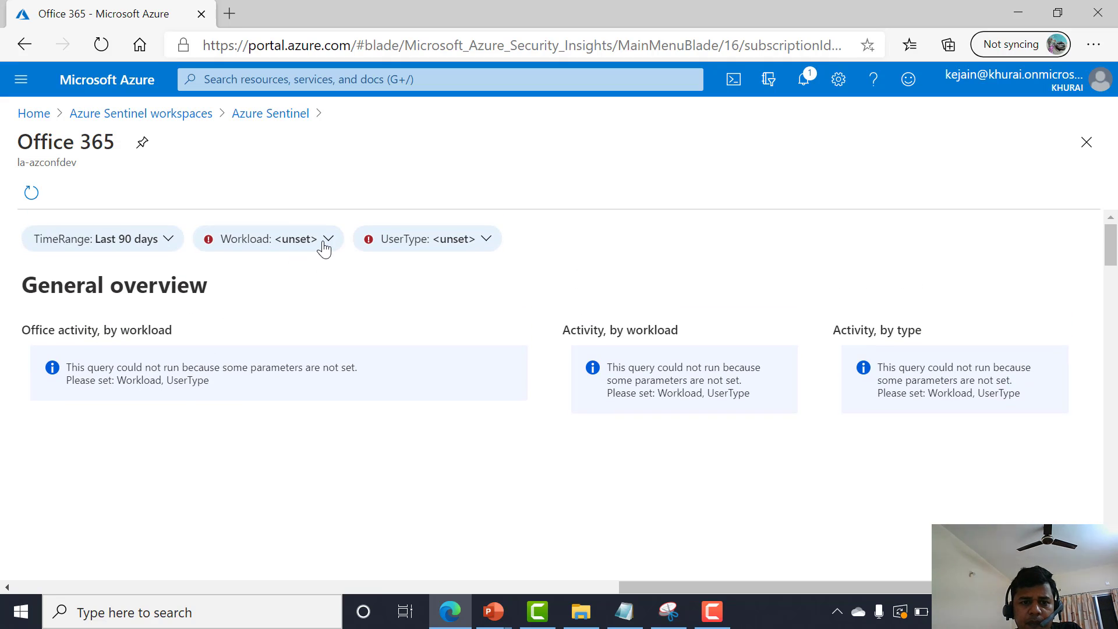
Set the Workload parameter to MicrosoftTeams, Exchange and SharePoint.
left_click(256, 247)
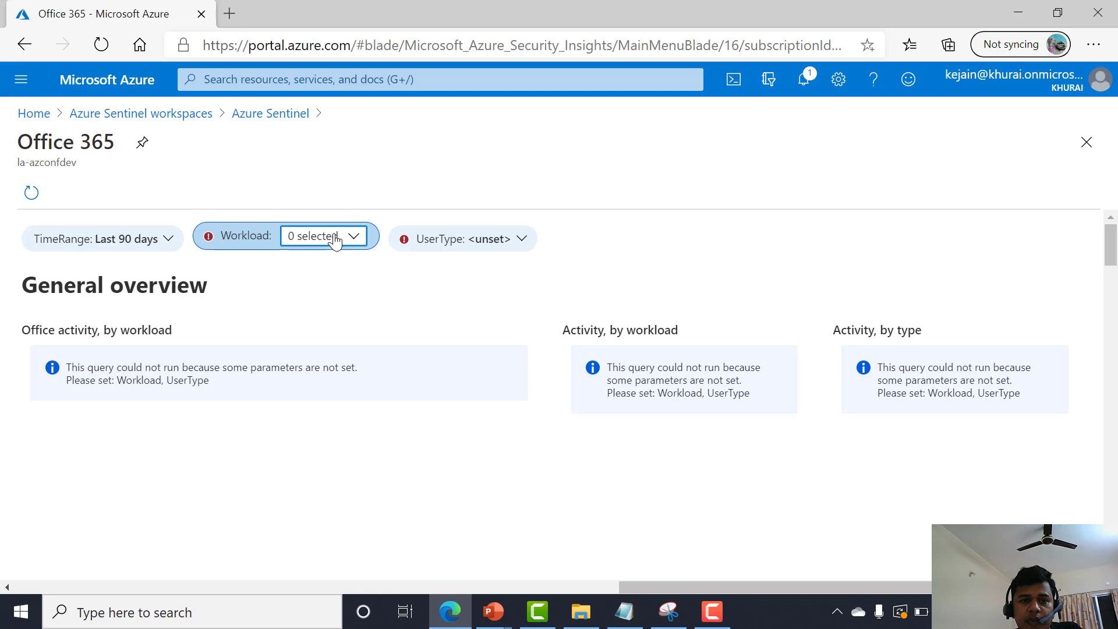
left_click(352, 237)
left_click(295, 288)
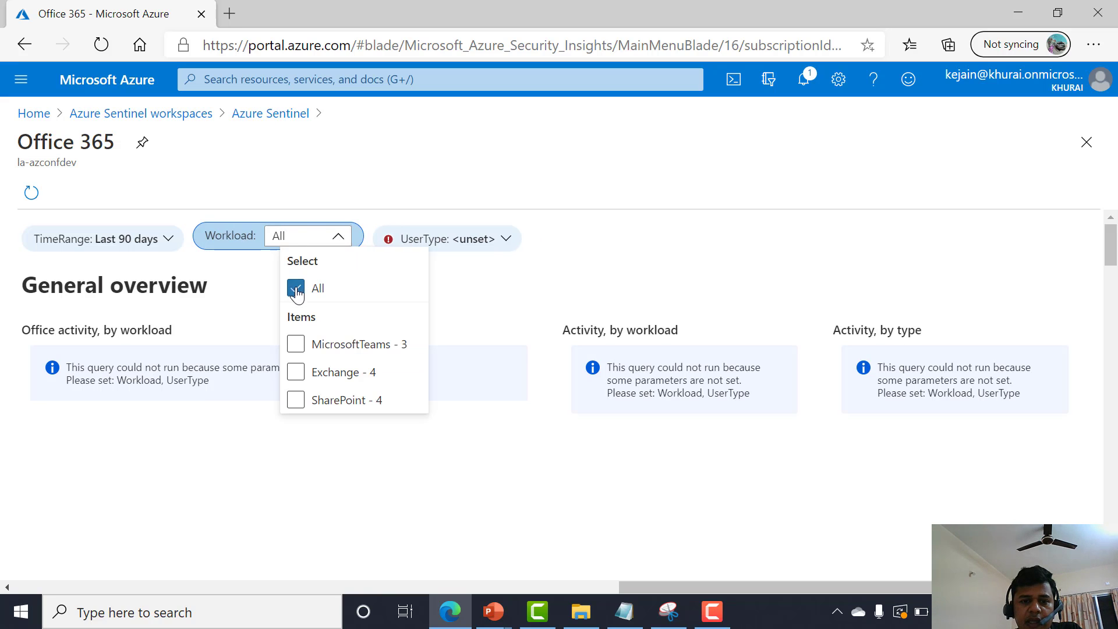
left_click(296, 345)
left_click(296, 344)
left_click(280, 372)
left_click(278, 400)
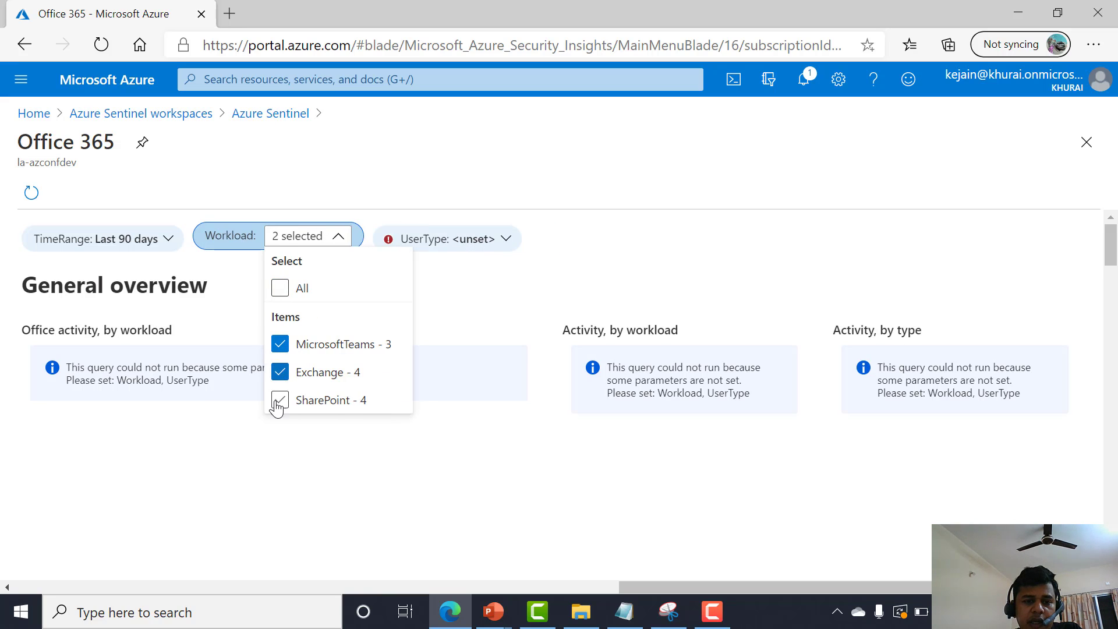
left_click(478, 243)
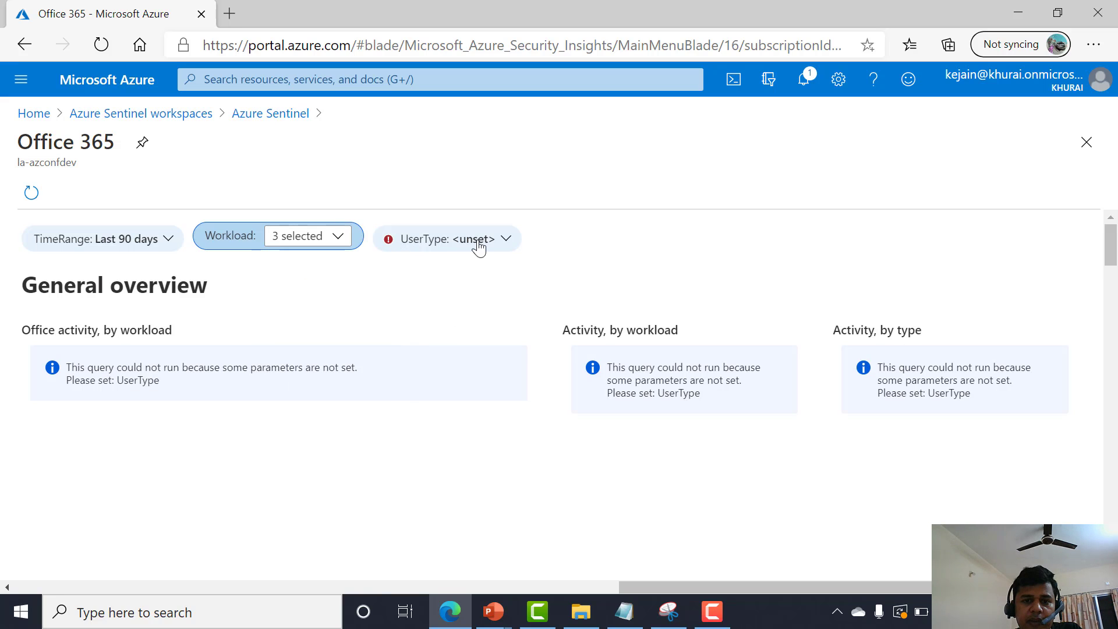
Set the UserType parameter to Regular and Admin.
left_click(499, 236)
left_click(473, 287)
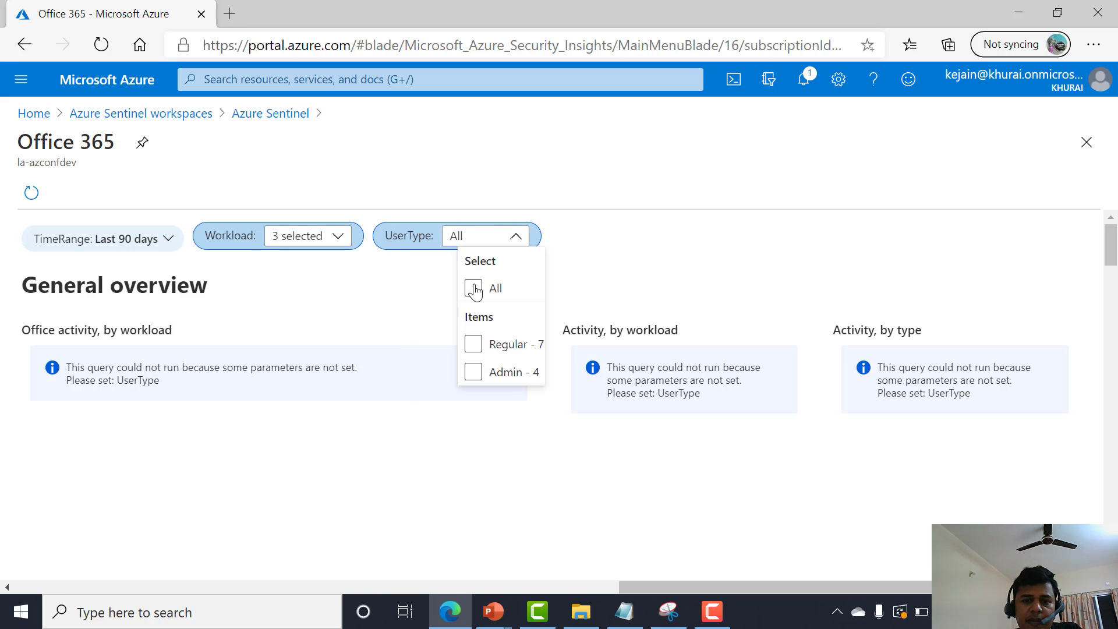
left_click(473, 344)
left_click(473, 372)
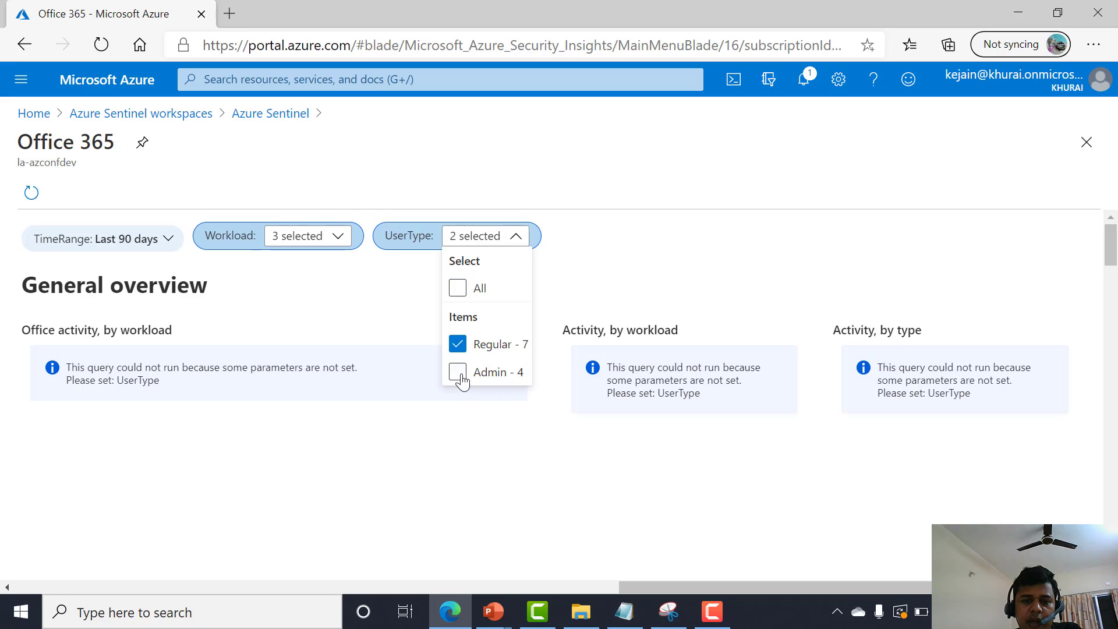
left_click(474, 429)
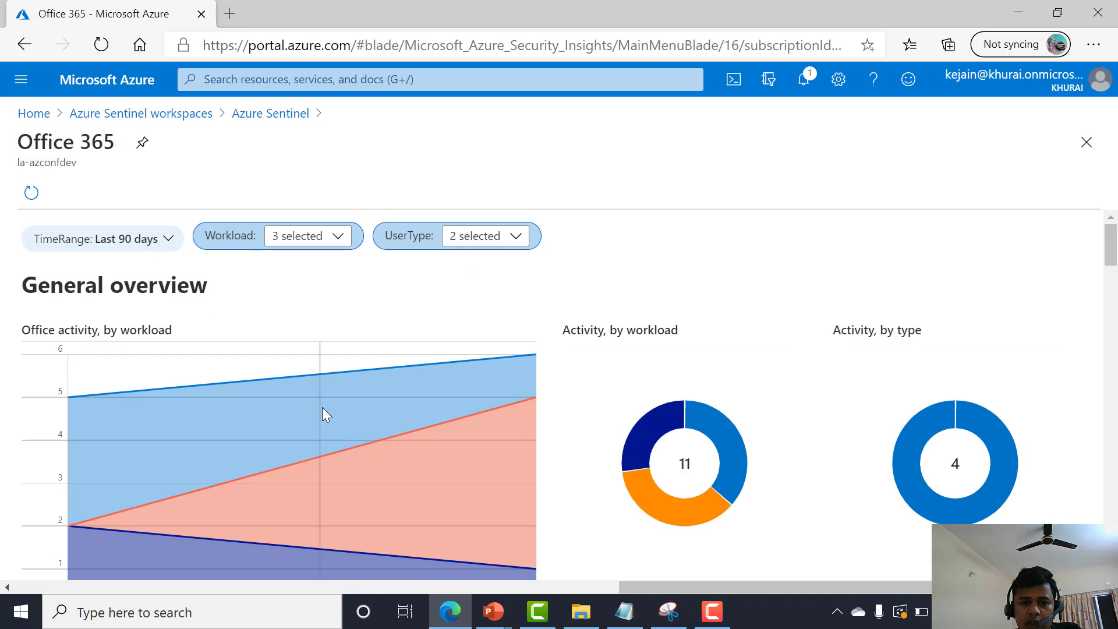
Scroll through the Office 365 workbook to examine its activity charts and tables.
scroll(322, 408, "down", 1)
scroll(537, 393, "down", 5)
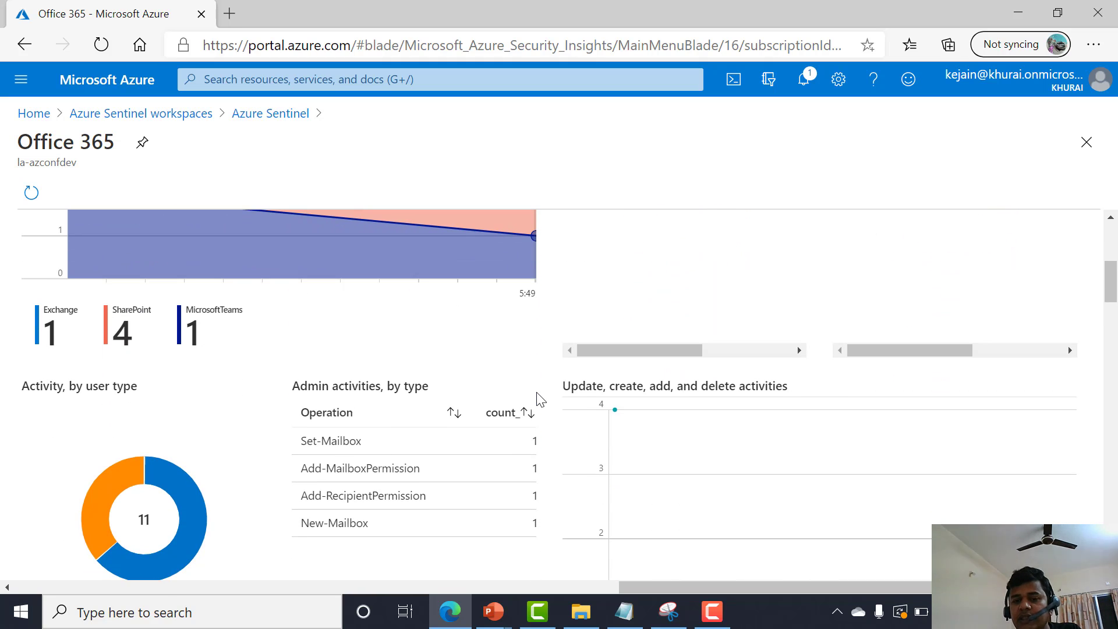
scroll(540, 398, "down", 1)
scroll(534, 385, "down", 8)
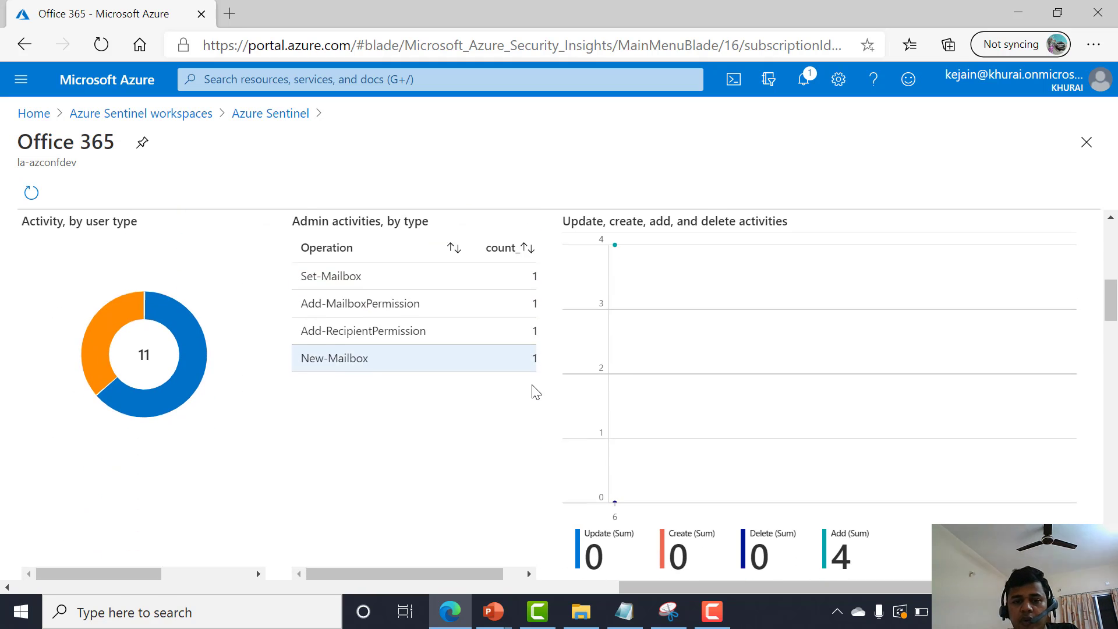
scroll(533, 389, "up", 1)
scroll(535, 388, "up", 4)
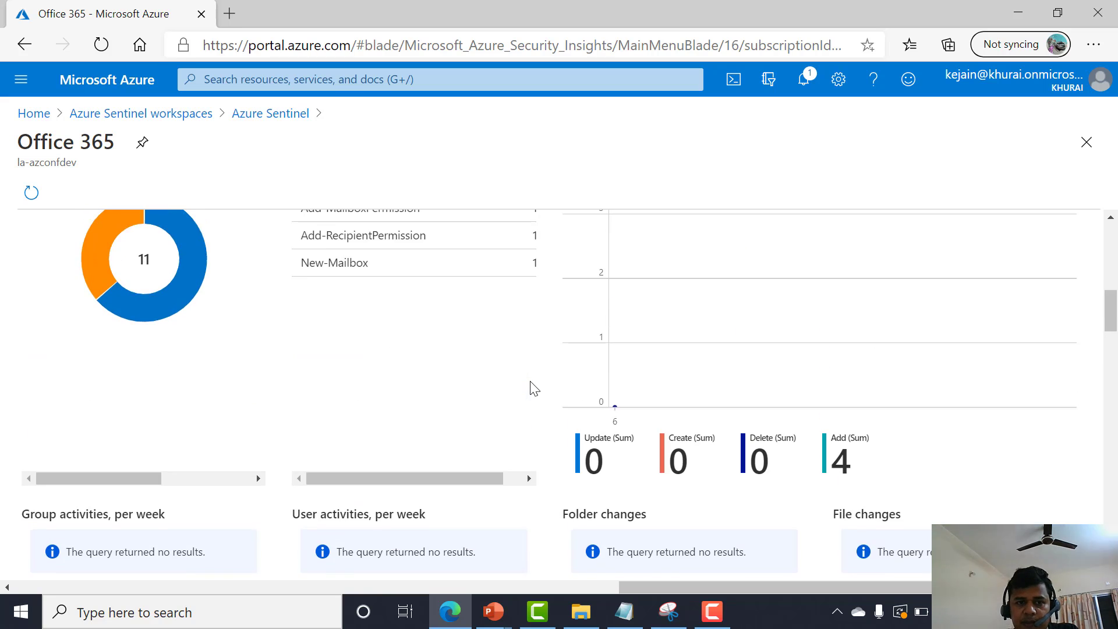
scroll(361, 267, "up", 2)
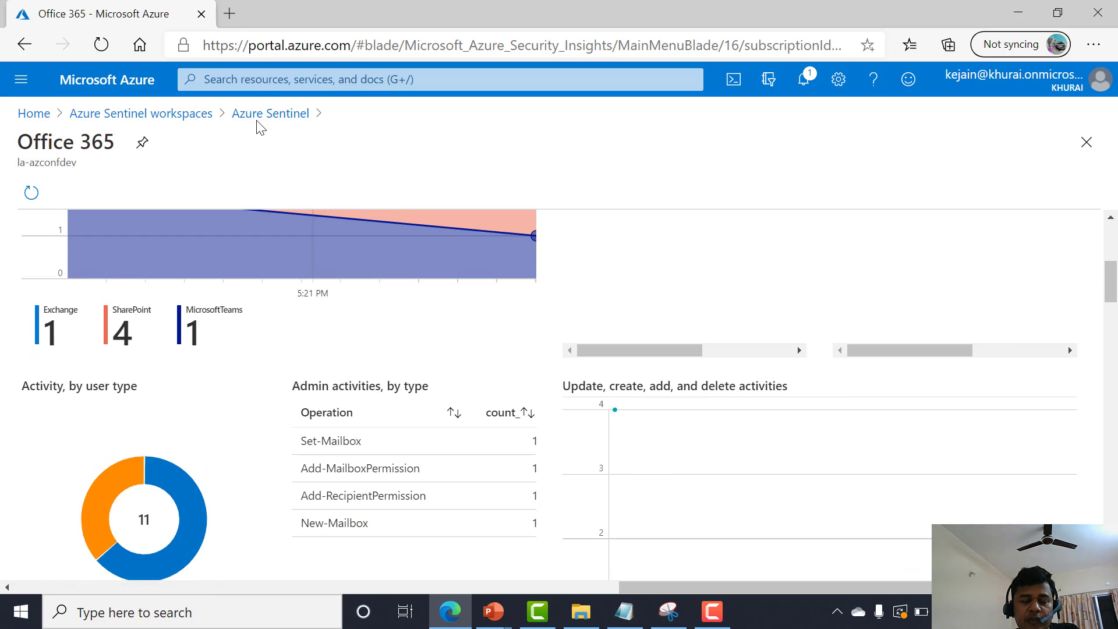
Return to Workbooks and add a new workbook.
left_click(258, 115)
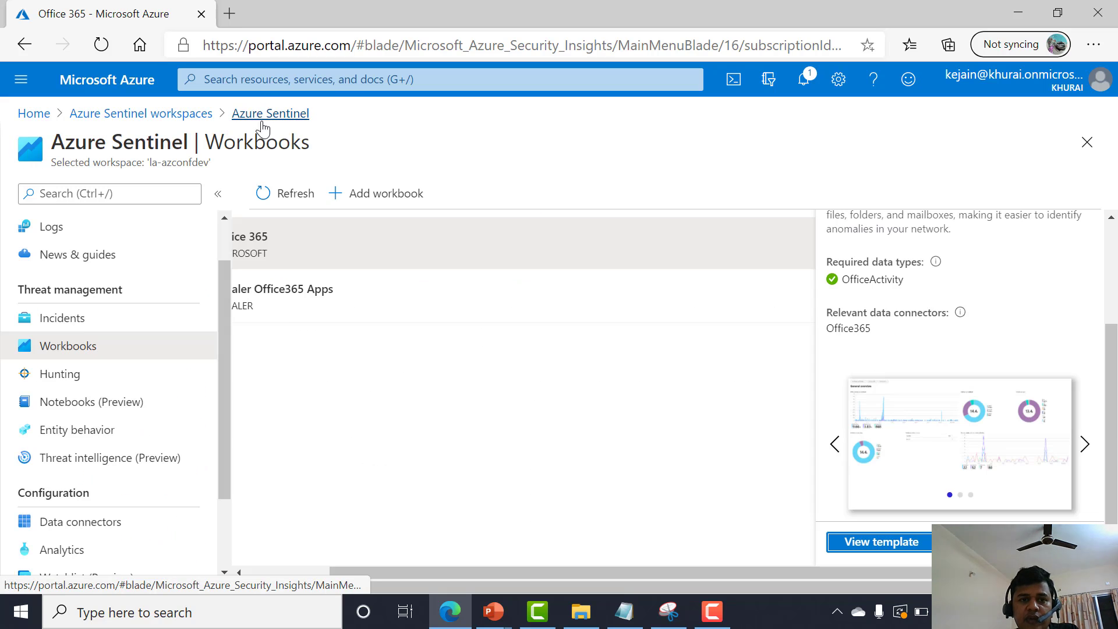
left_click(362, 196)
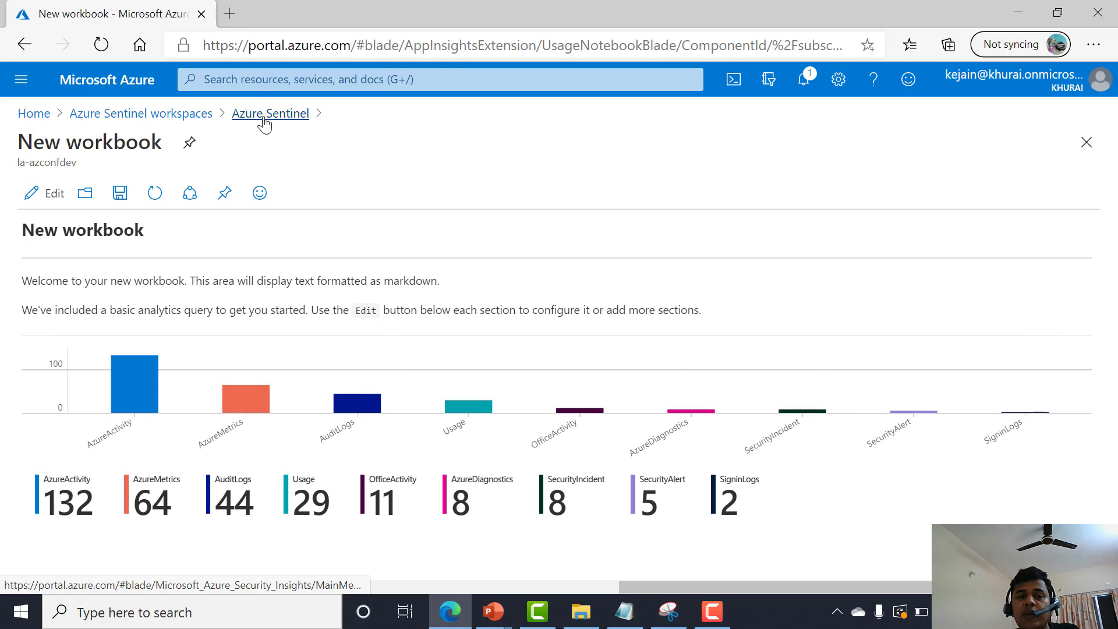
Go back to Azure Sentinel and open the Data connectors page.
left_click(265, 117)
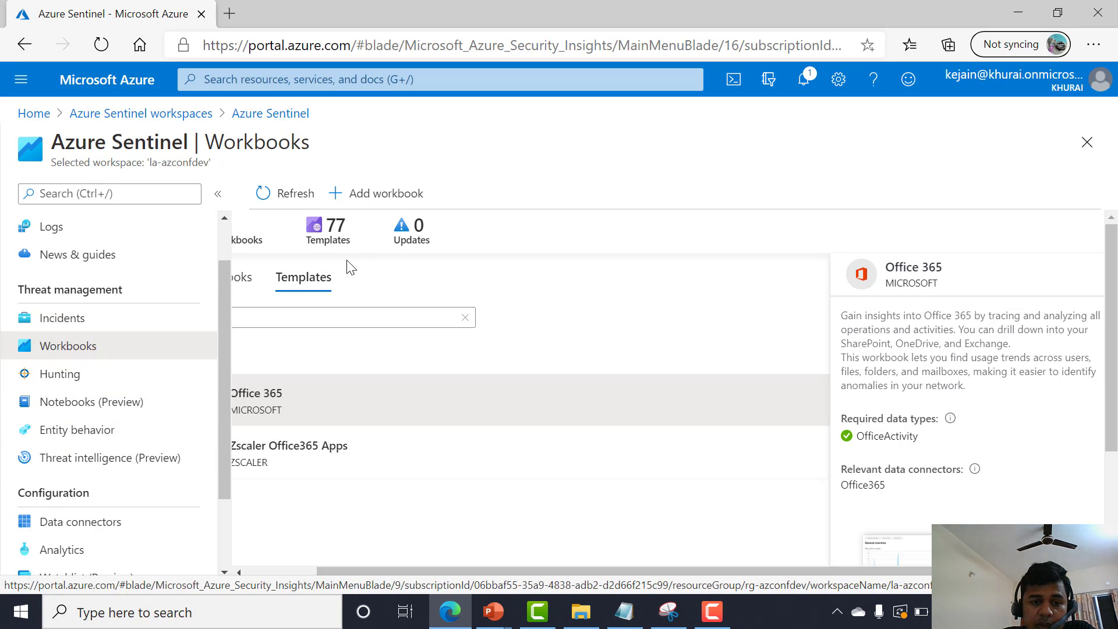
scroll(373, 383, "down", 2)
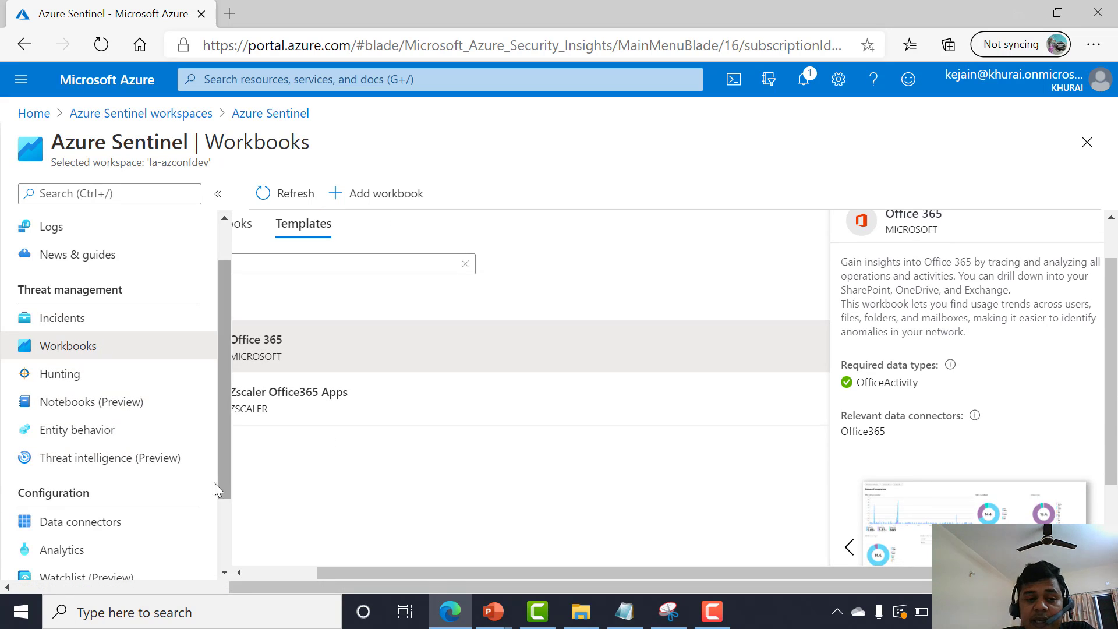
left_click(298, 573)
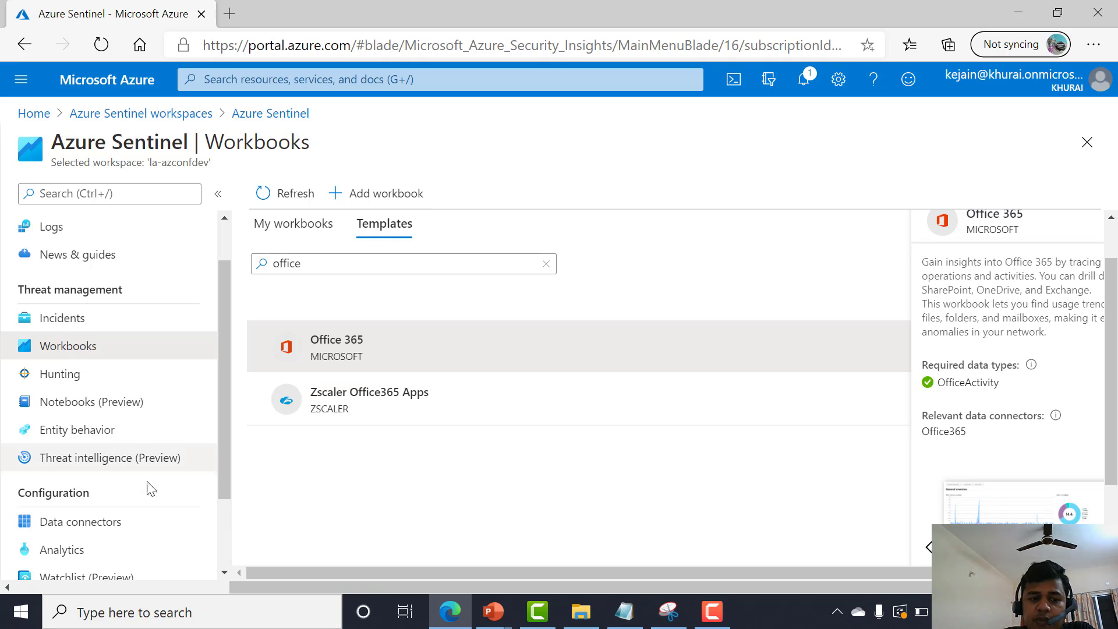
left_click(119, 528)
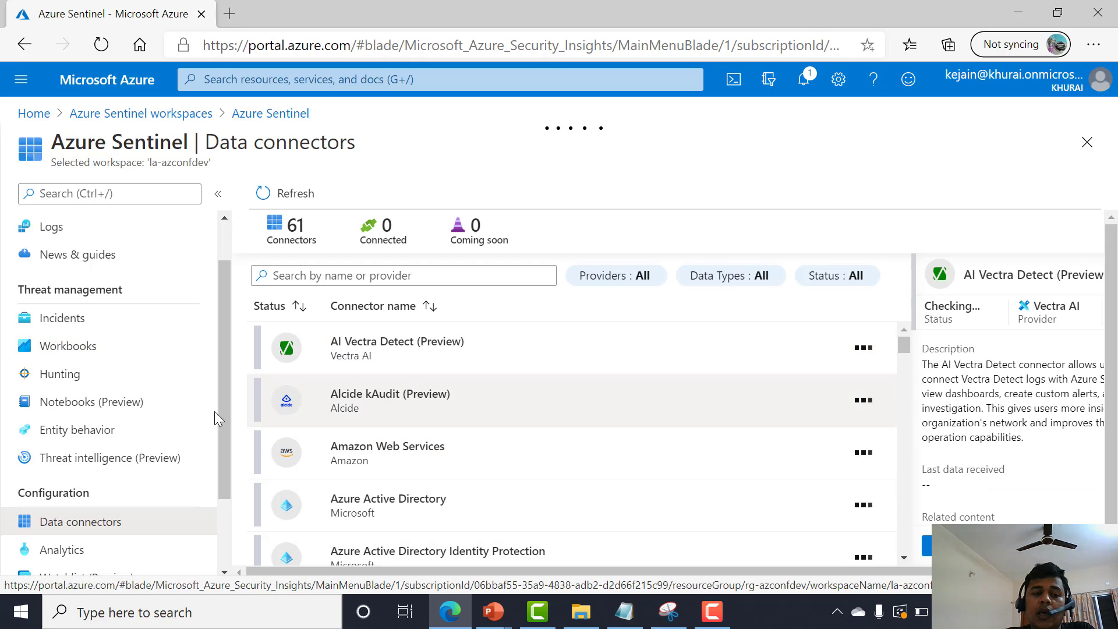
Scroll the connector list and inspect the Azure Active Directory and Identity Protection connectors' details.
scroll(388, 378, "down", 1)
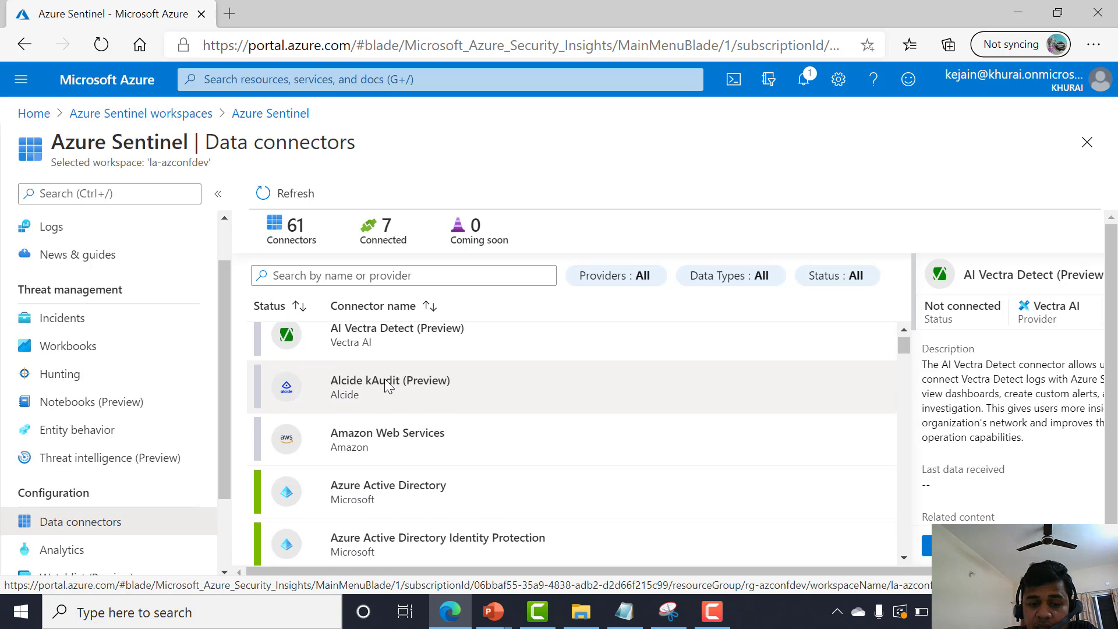
scroll(384, 389, "down", 2)
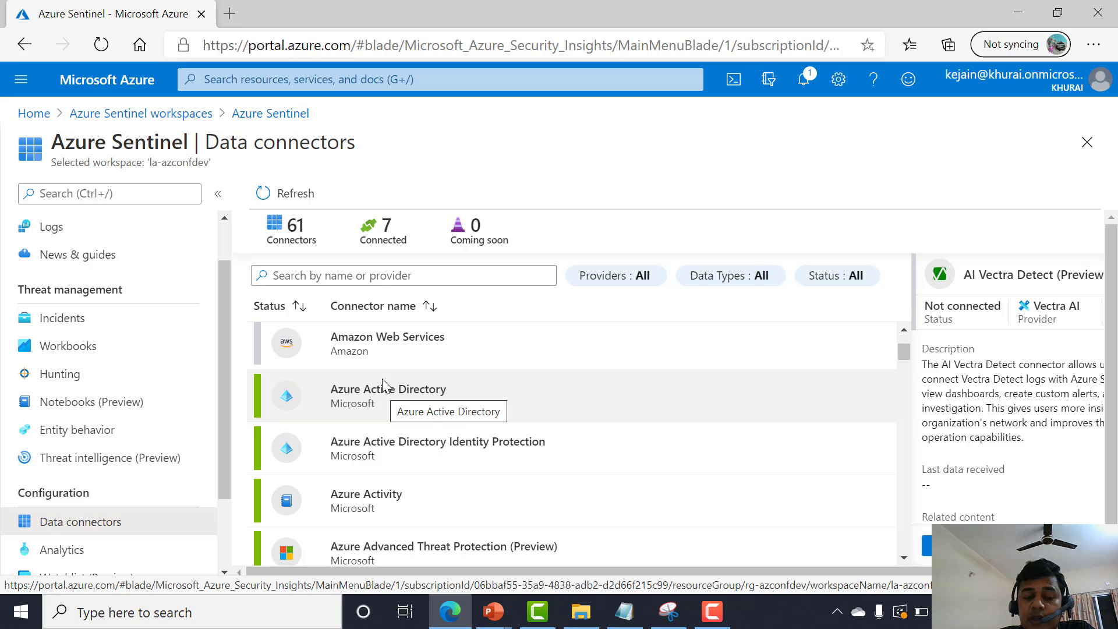
triple_click(349, 389)
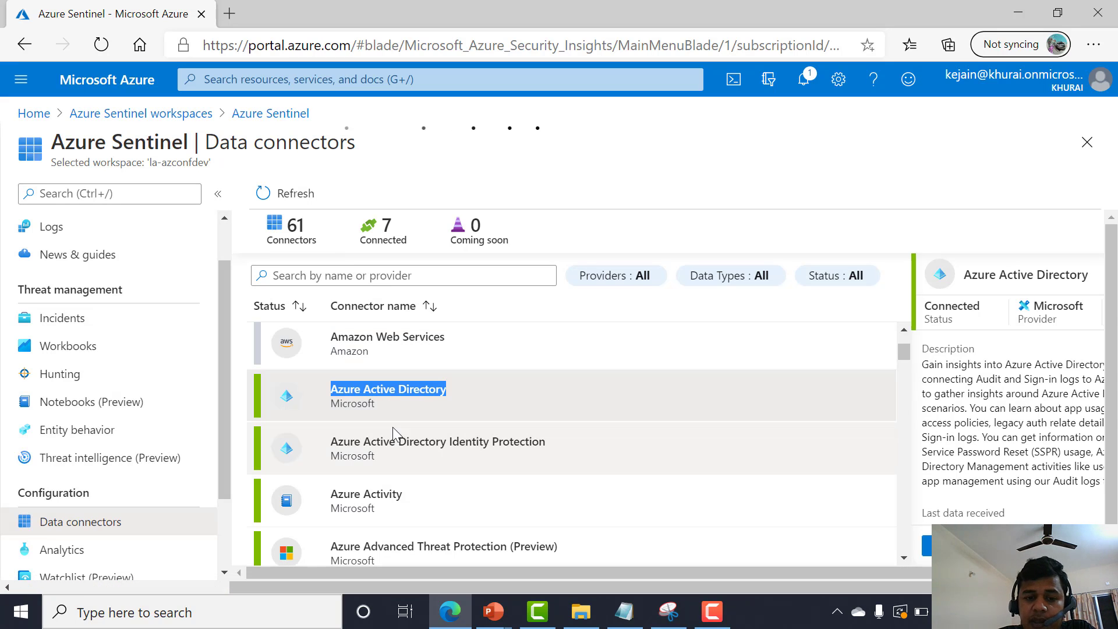
triple_click(393, 441)
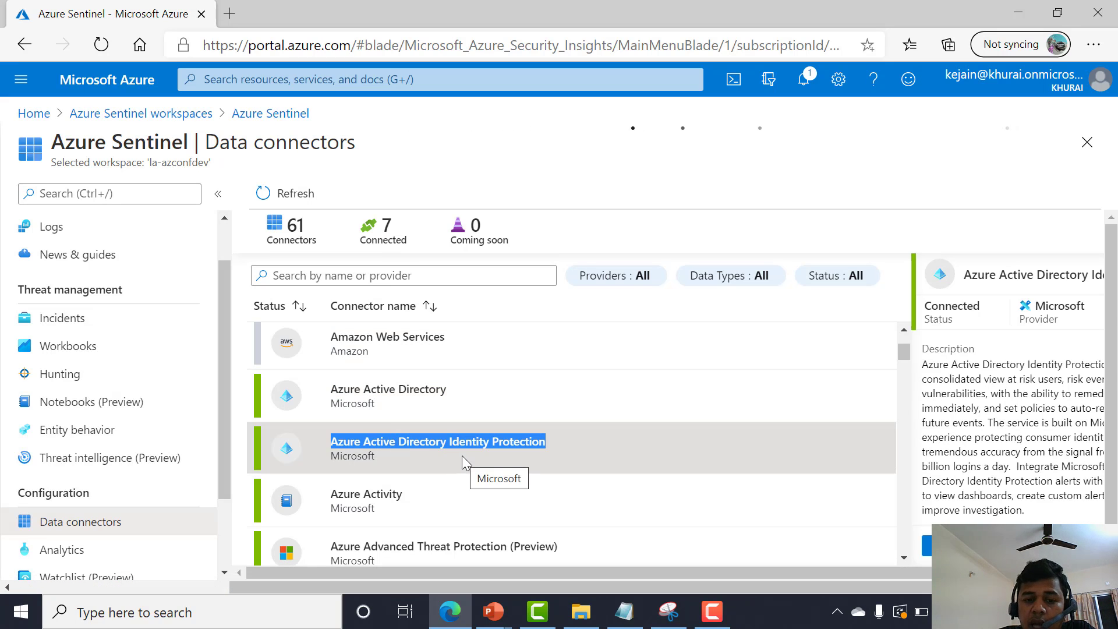
scroll(463, 456, "down", 2)
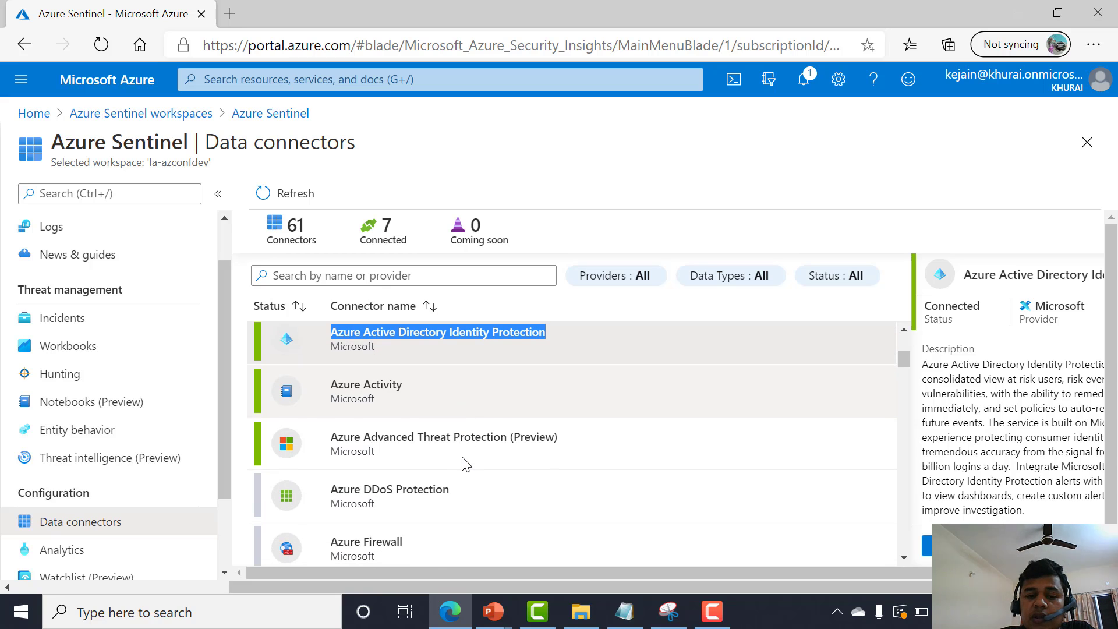
scroll(462, 457, "down", 2)
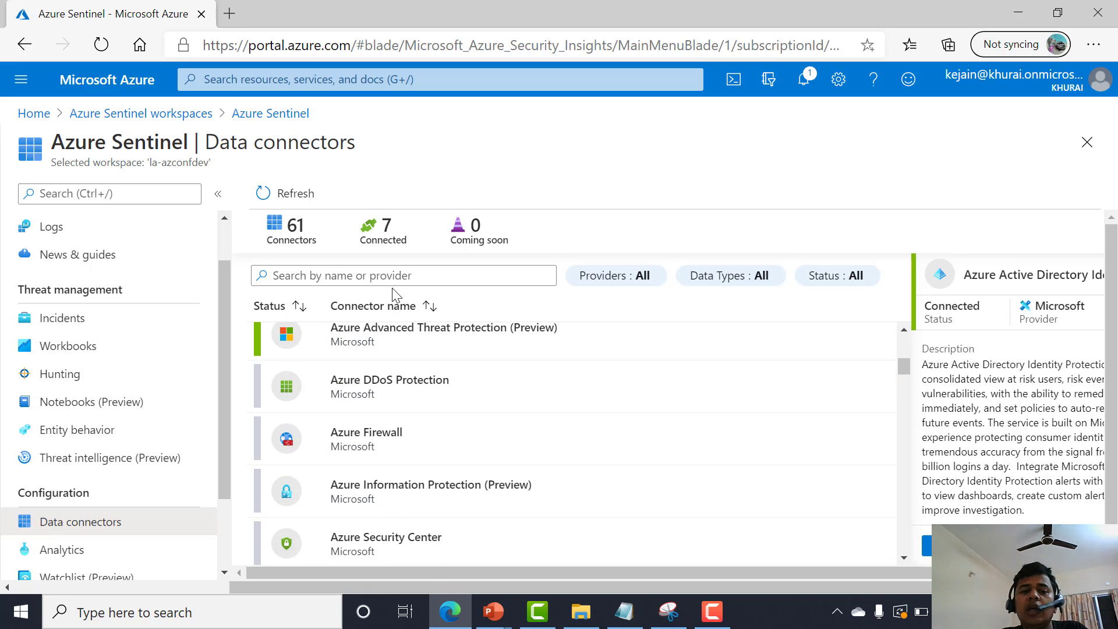
Search the data connectors for "office" and open the Office 365 connector page.
left_click(387, 273)
type("off")
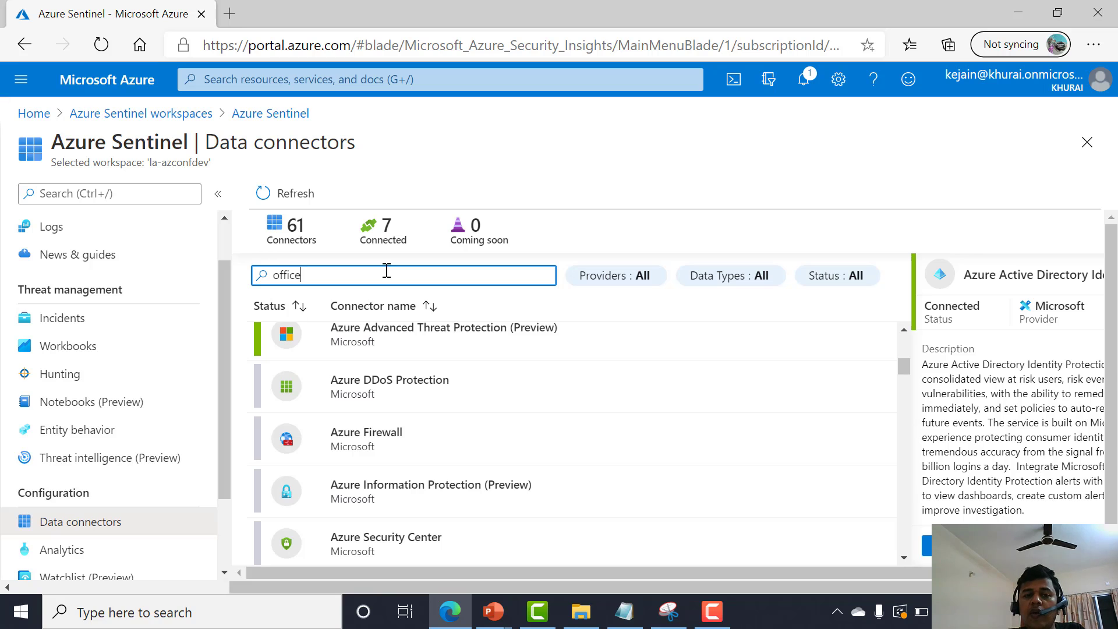
type("ice")
left_click(424, 350)
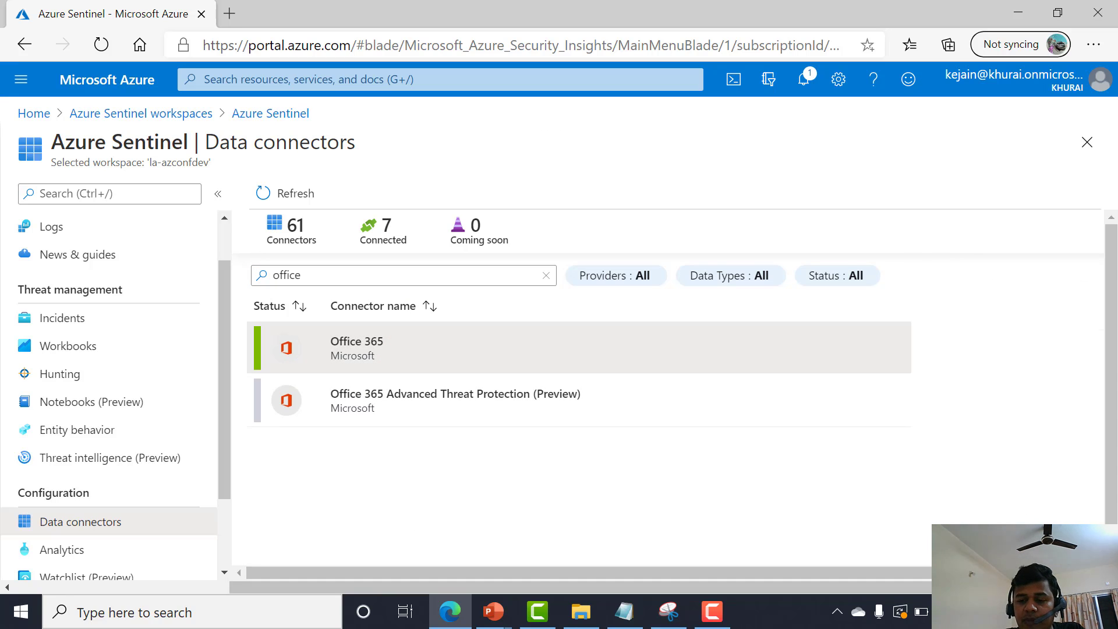
left_click(966, 545)
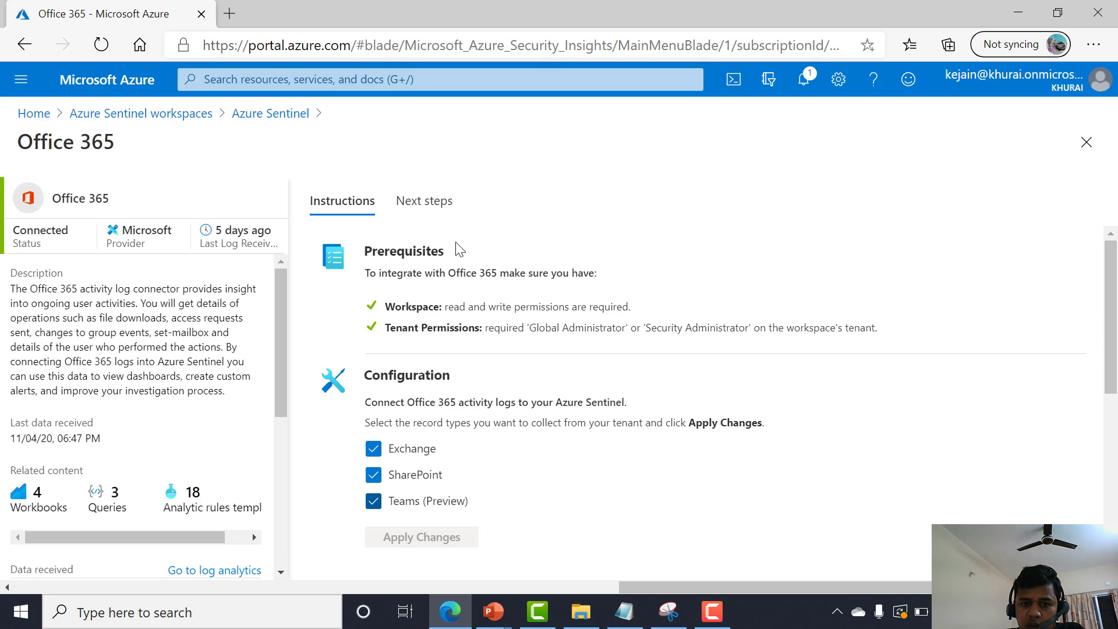
Examine the Office 365 connector's prerequisites and record type options, returning to the Data connectors list.
left_click_drag(485, 330, 684, 331)
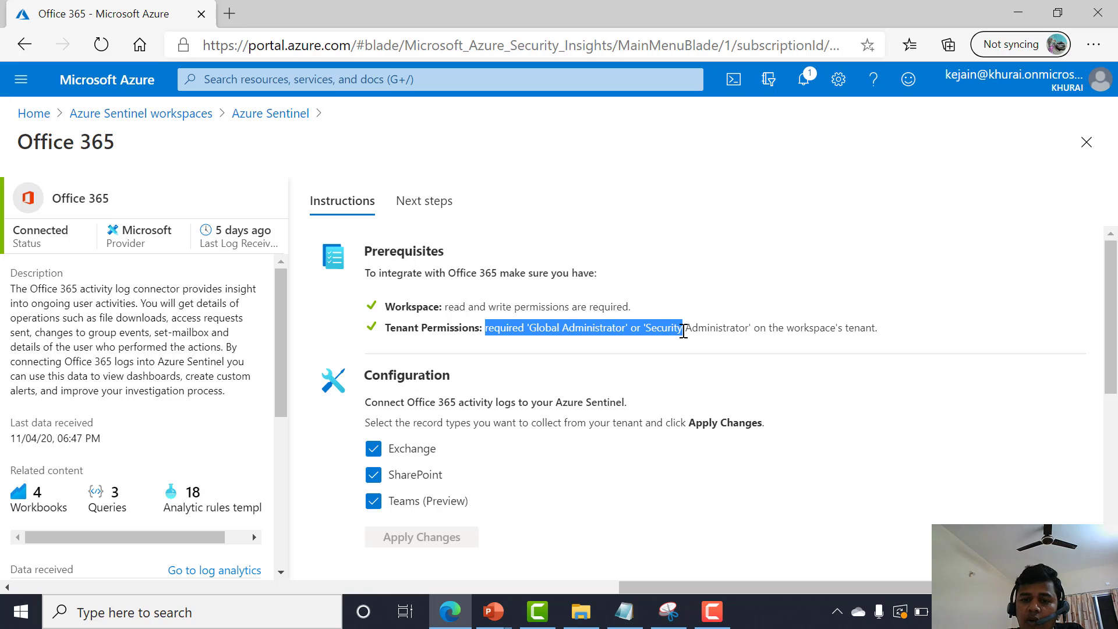
triple_click(704, 330)
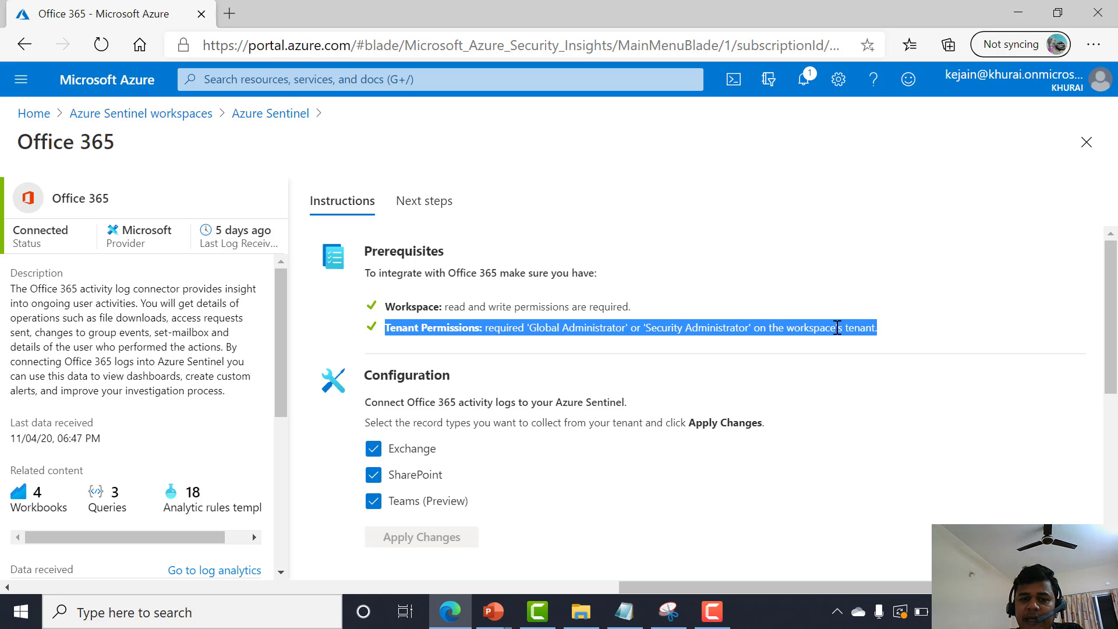
left_click(901, 332)
left_click_drag(901, 332, 377, 305)
left_click(382, 349)
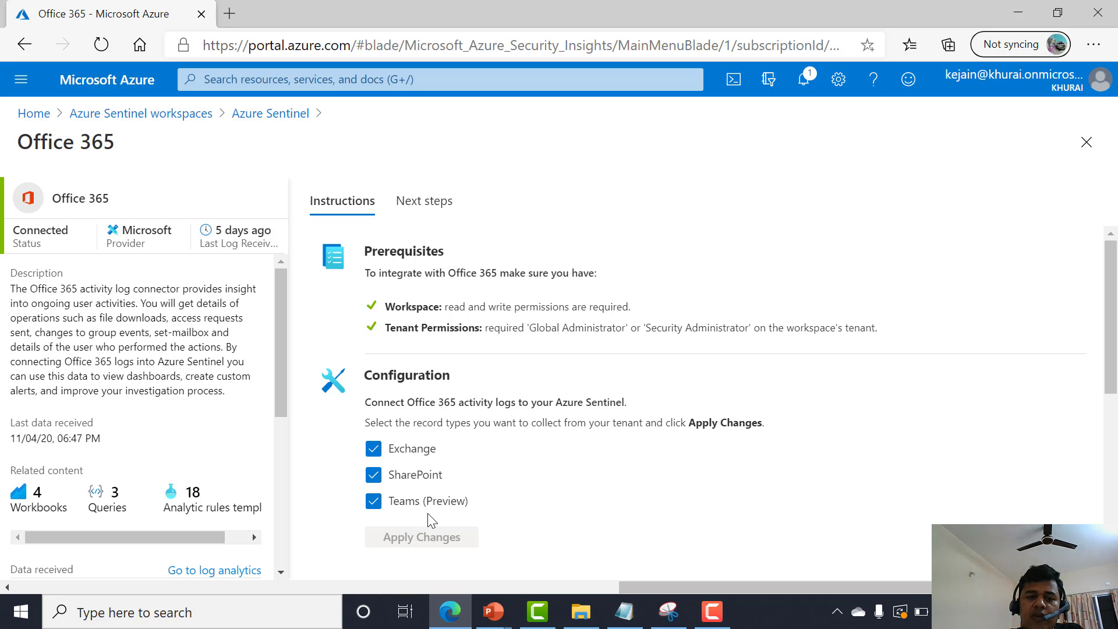
left_click(282, 116)
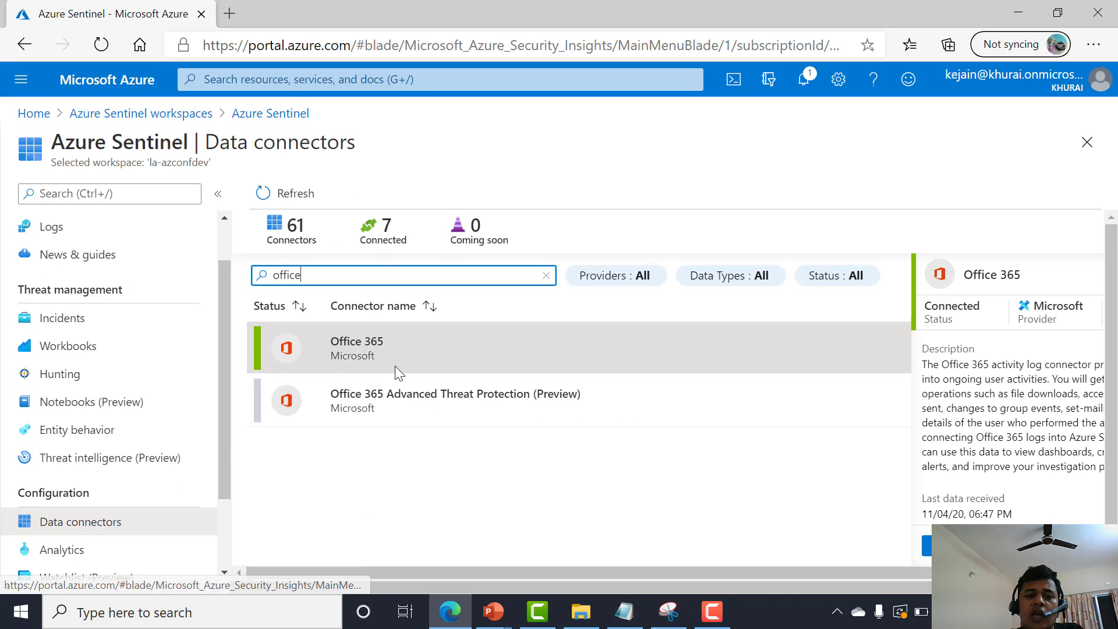
Search the connectors for "azure active" and review the Azure Active Directory connector page.
left_click(347, 280)
key("ctrl+a")
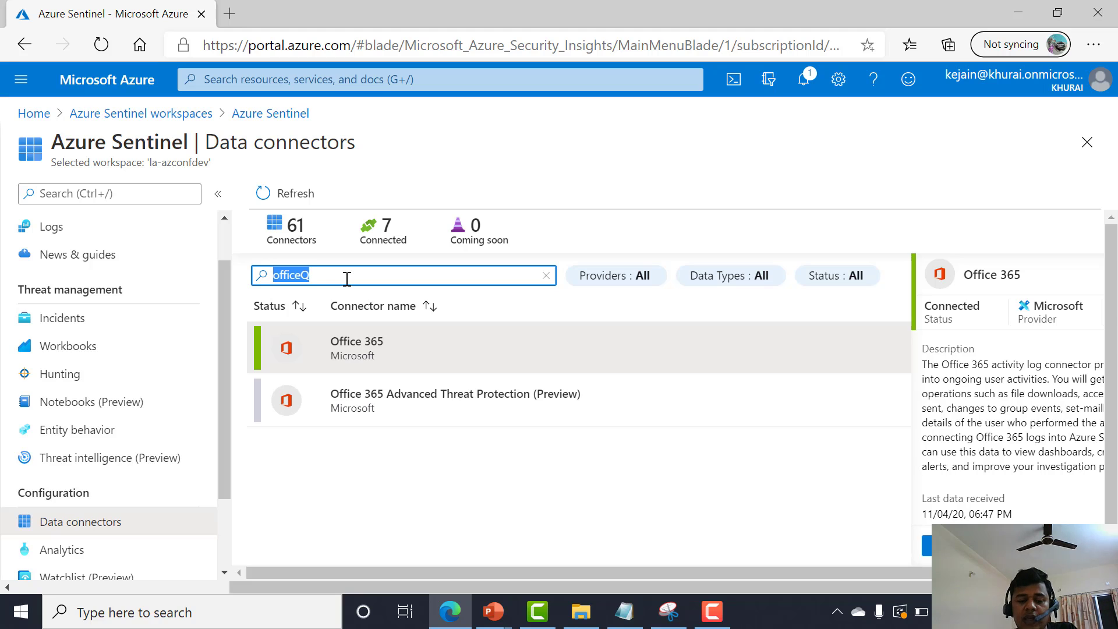
type("azure active")
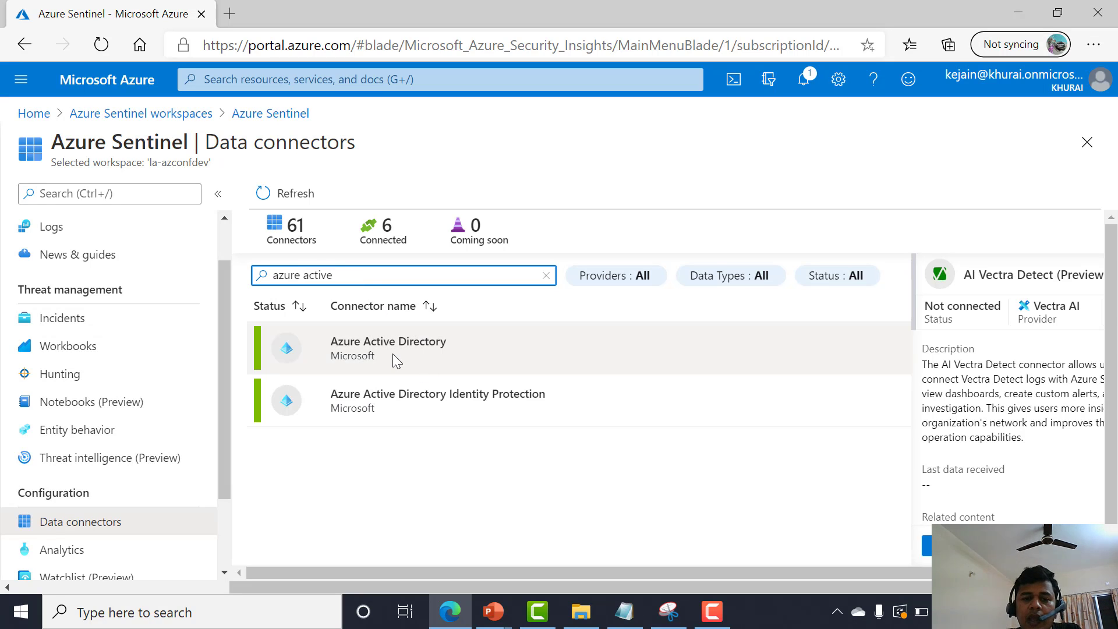
left_click(393, 354)
left_click(955, 546)
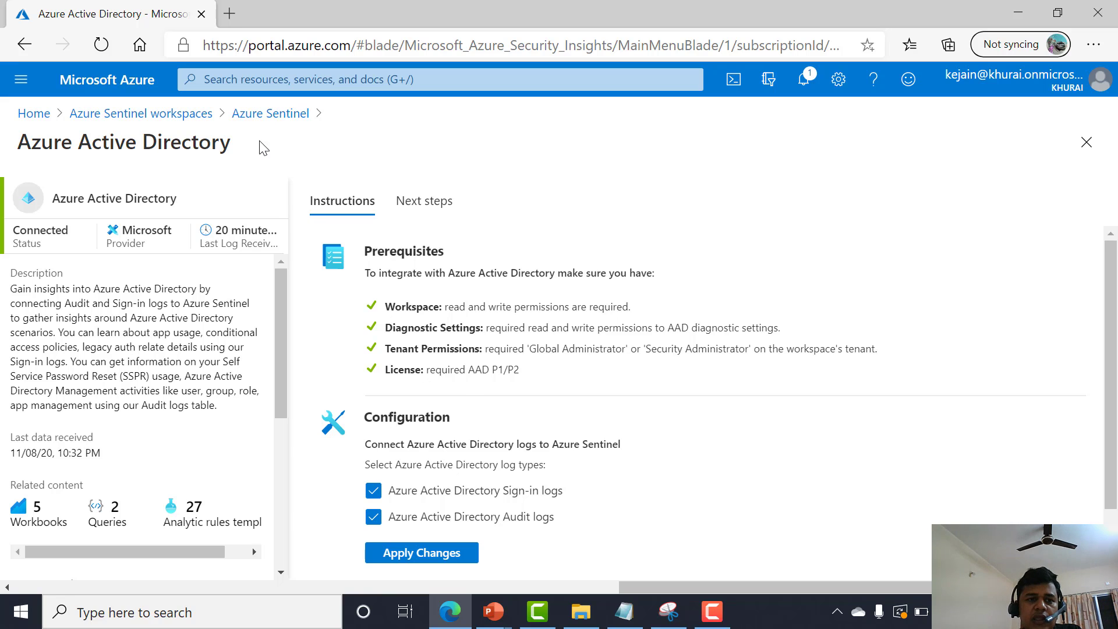
left_click(250, 115)
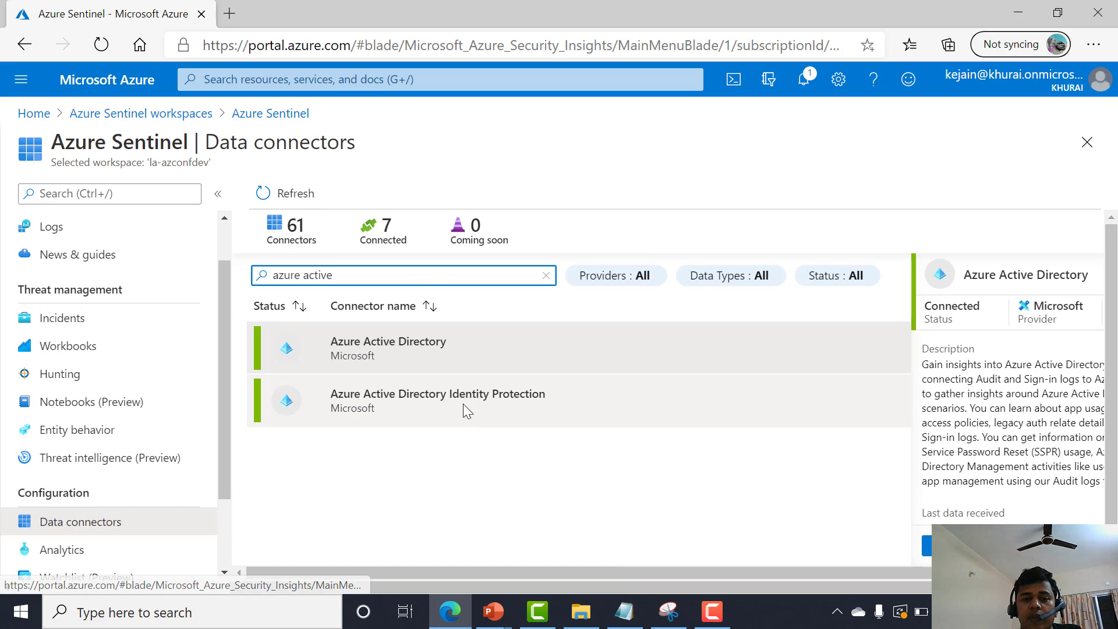
Search the connectors for "goo" and clear the search box.
key("ctrl+a")
key("BackSpace")
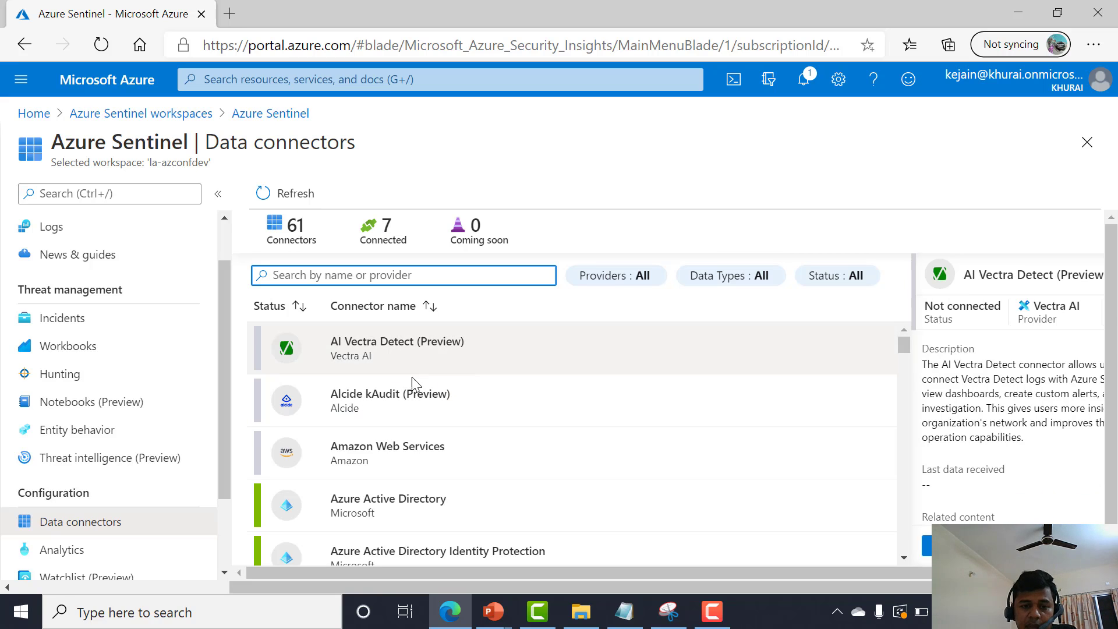
type("go")
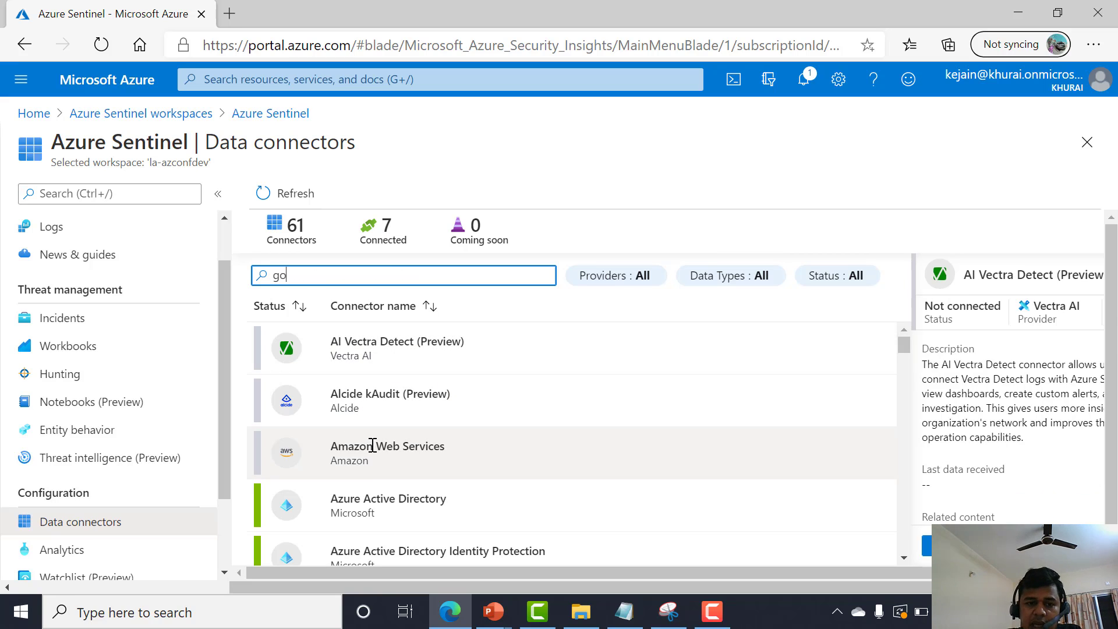
type("o")
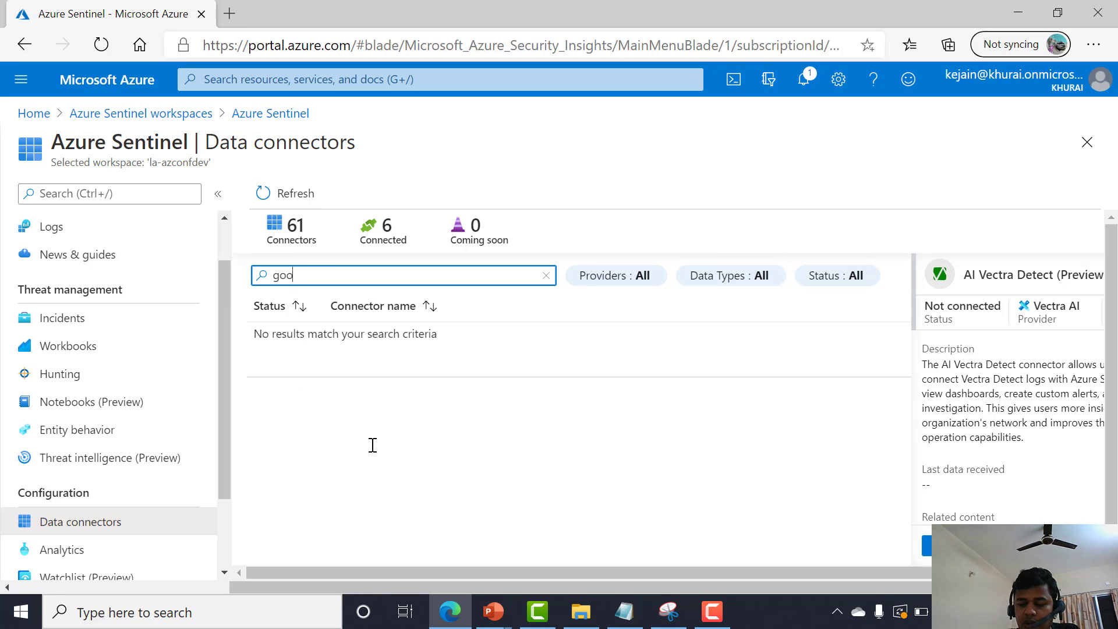
key("ctrl+a")
key("BackSpace")
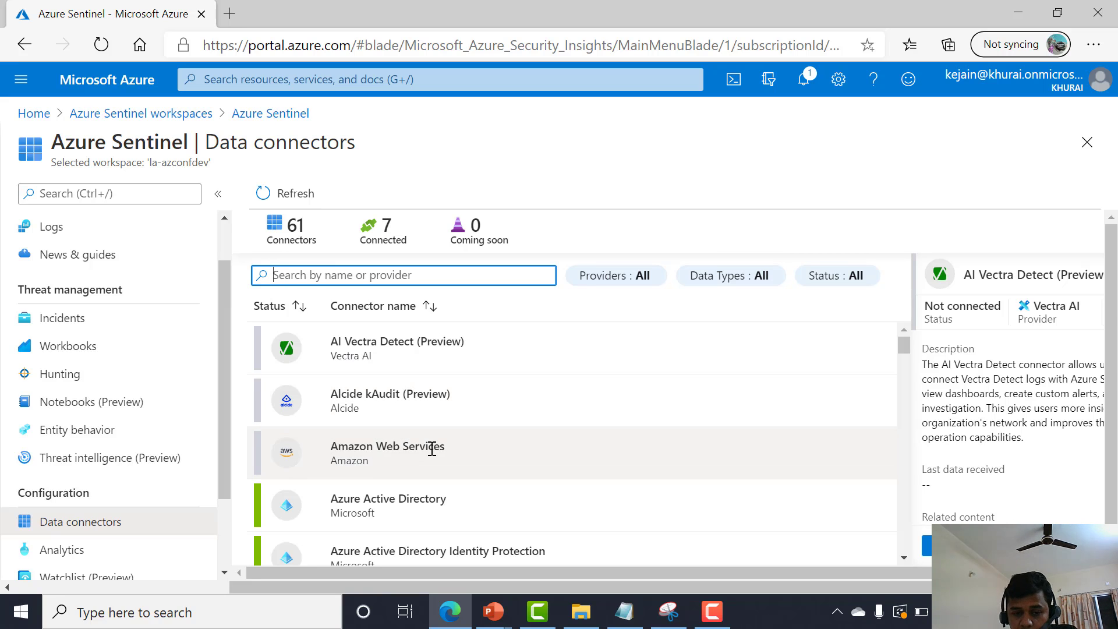
Scroll through the full list of available data connectors to review them.
scroll(432, 448, "down", 3)
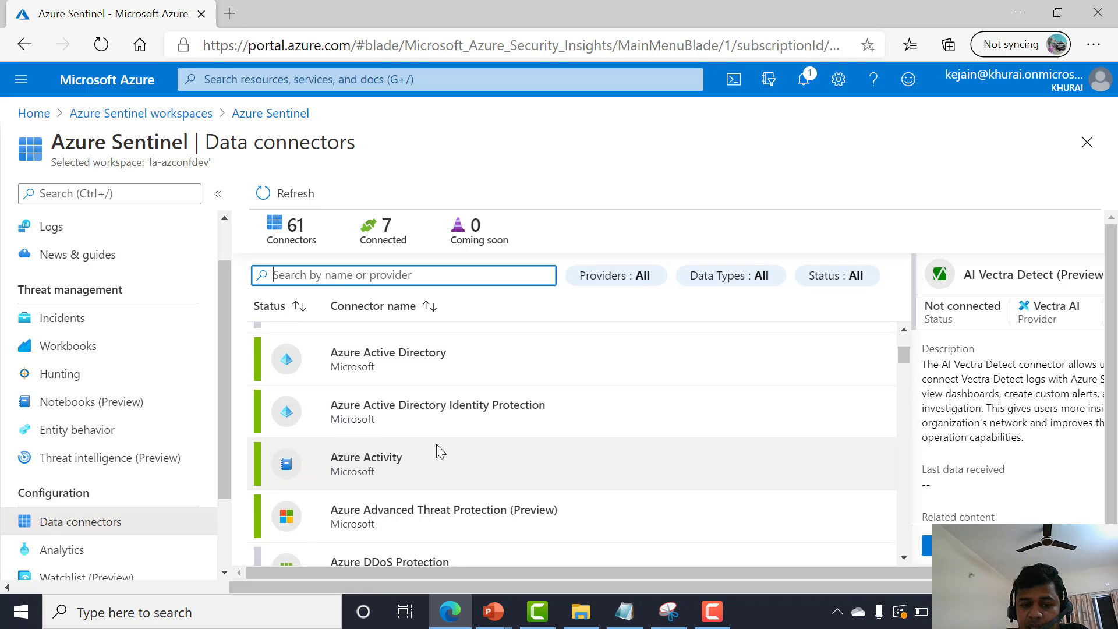
scroll(441, 451, "down", 3)
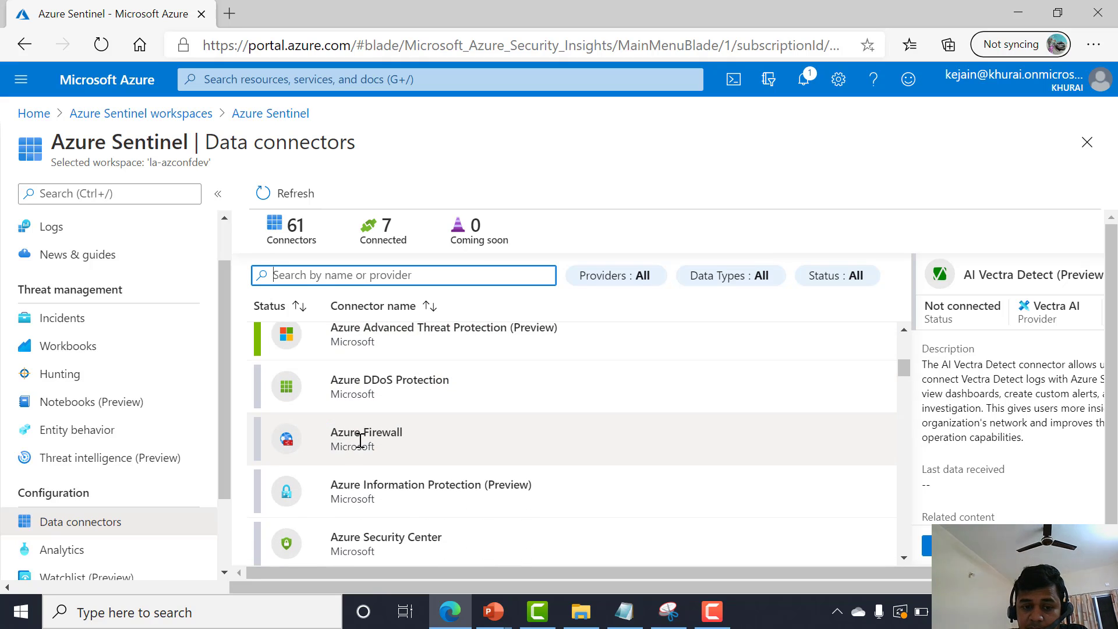
scroll(360, 440, "down", 10)
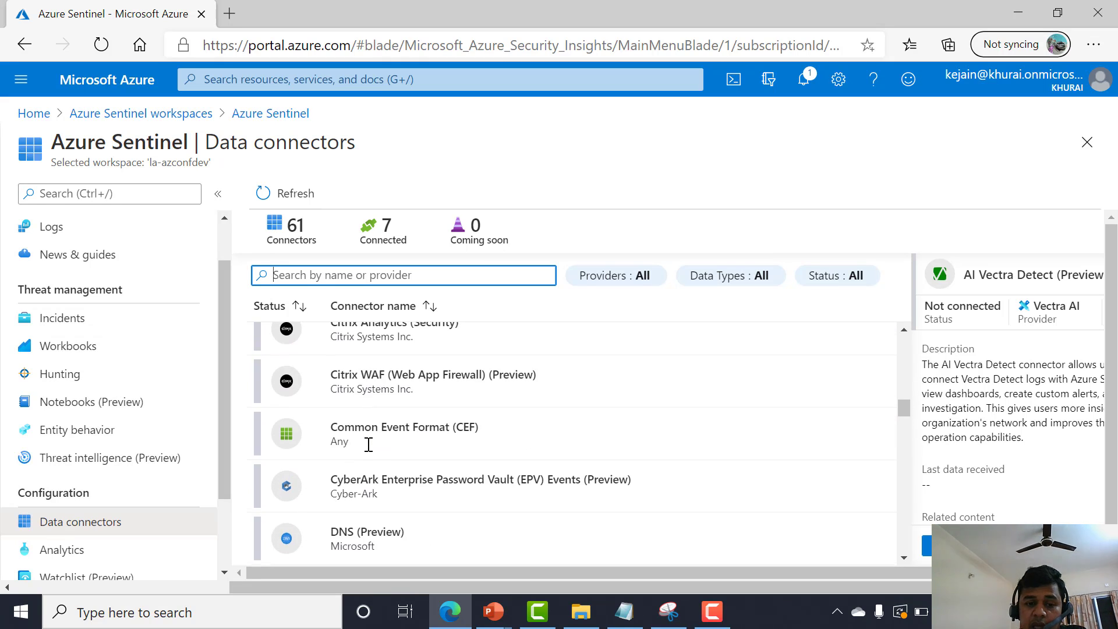
scroll(368, 442, "down", 8)
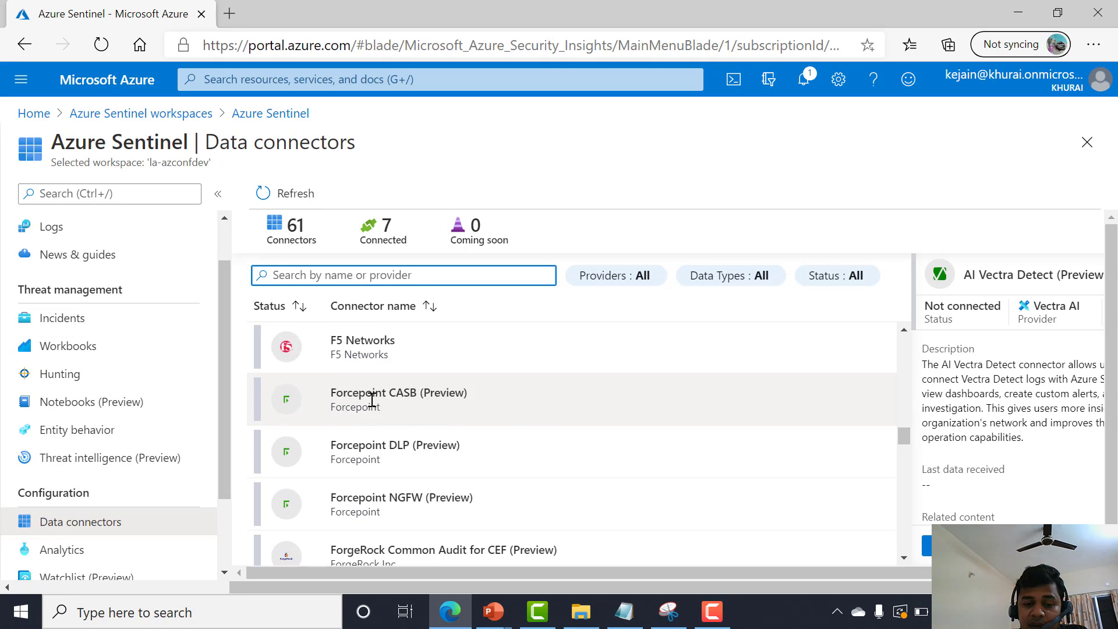
scroll(372, 400, "down", 20)
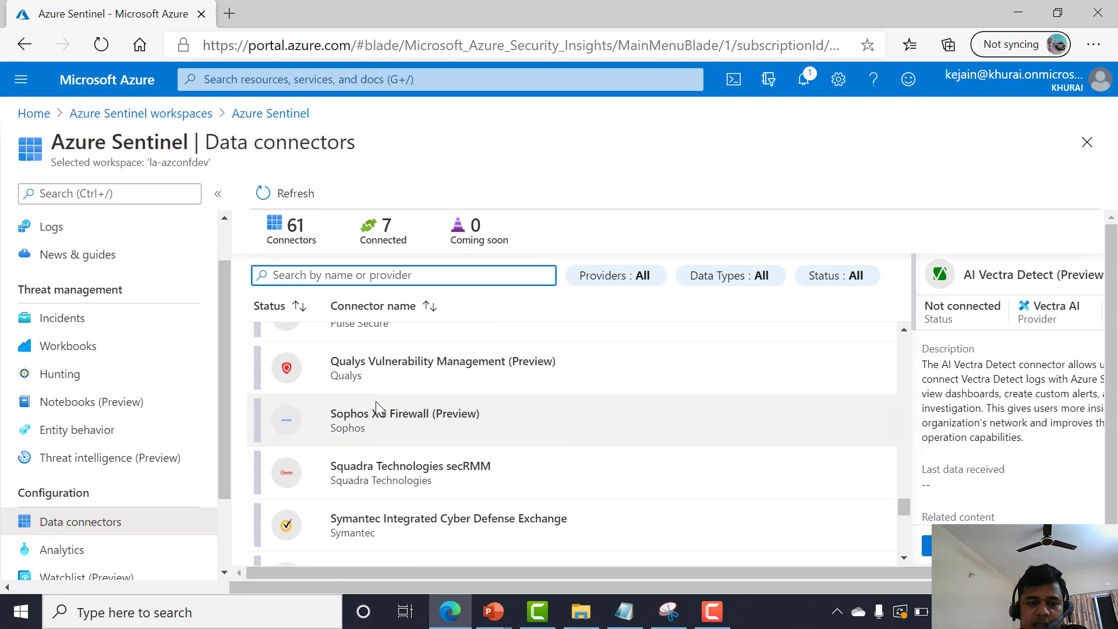
scroll(373, 404, "down", 6)
scroll(357, 415, "up", 3)
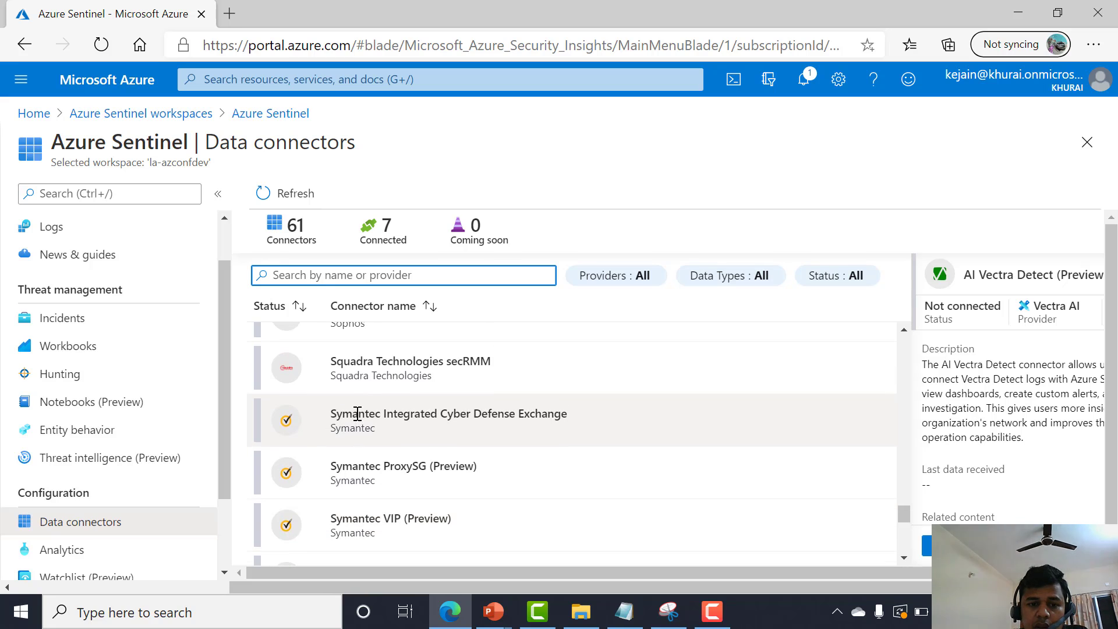
scroll(356, 415, "up", 3)
scroll(387, 411, "down", 1)
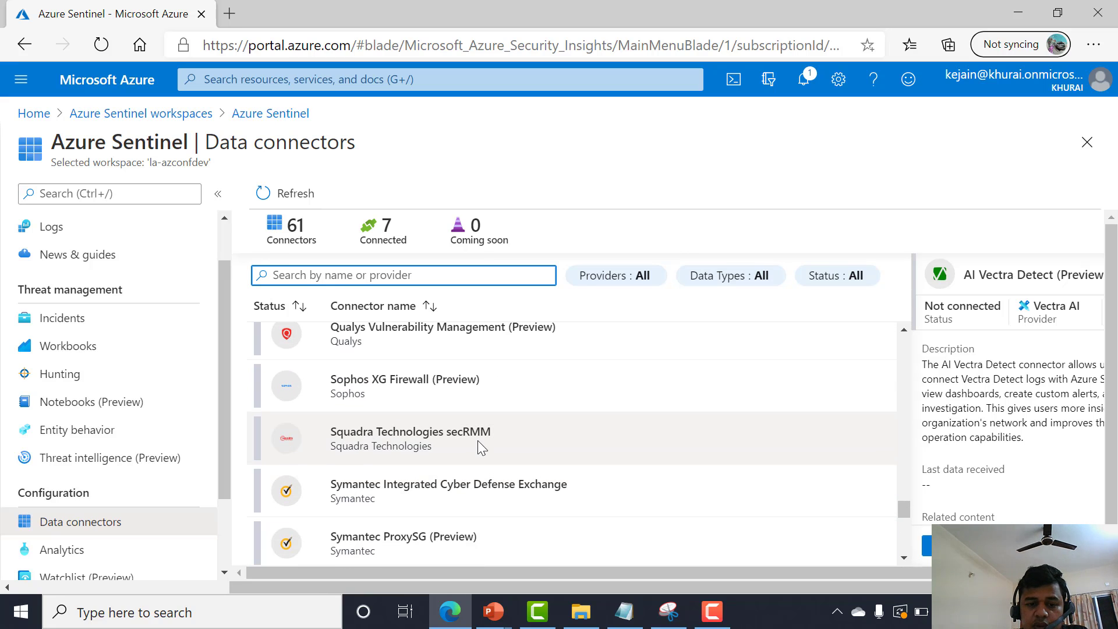
scroll(478, 440, "up", 3)
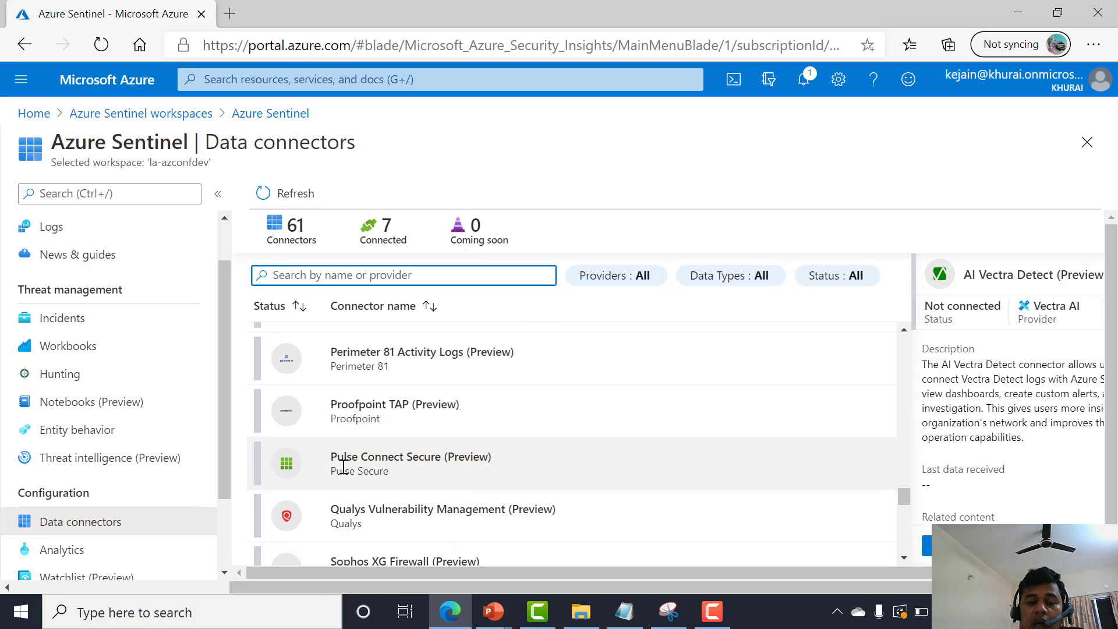
scroll(382, 469, "up", 1)
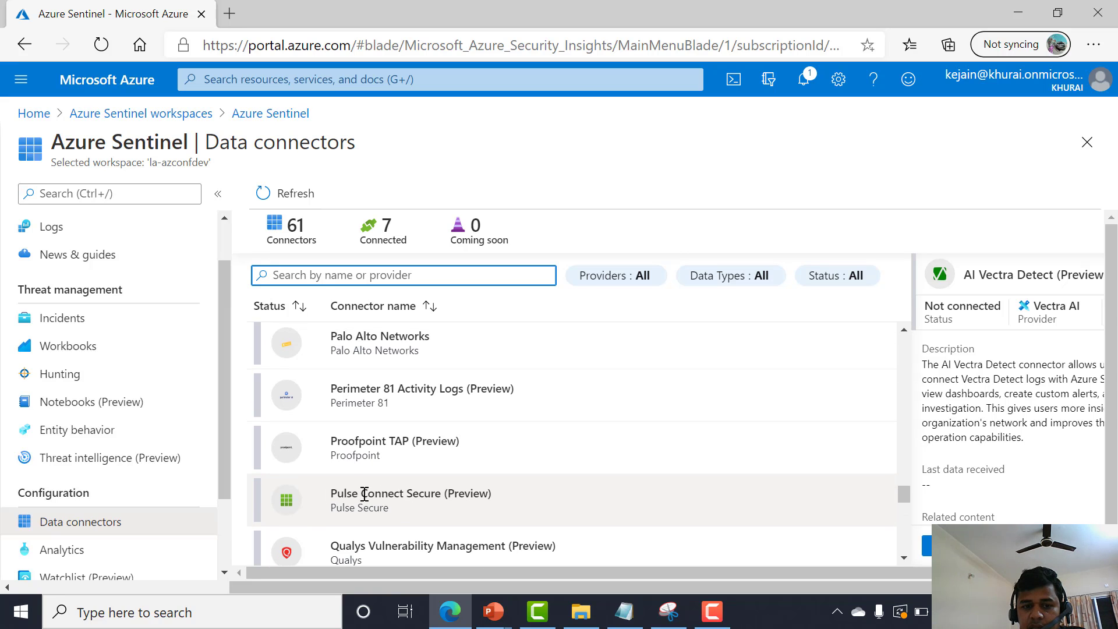
scroll(401, 494, "up", 1)
scroll(357, 424, "up", 1)
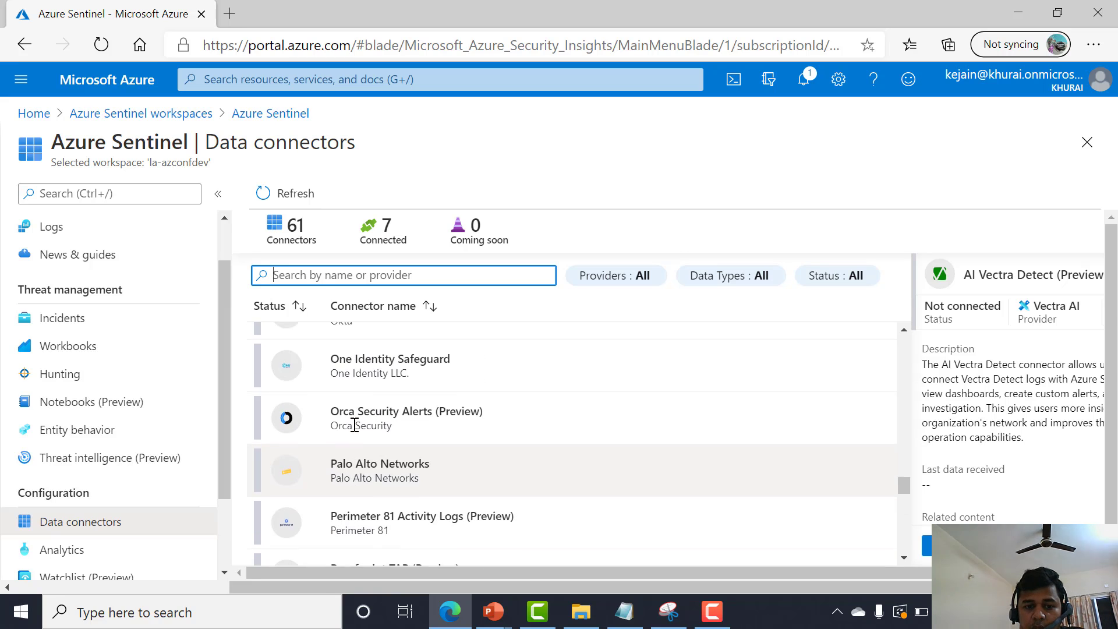
Search the data connectors for "sys" and select the Syslog connector.
scroll(344, 414, "down", 2)
type("SIE")
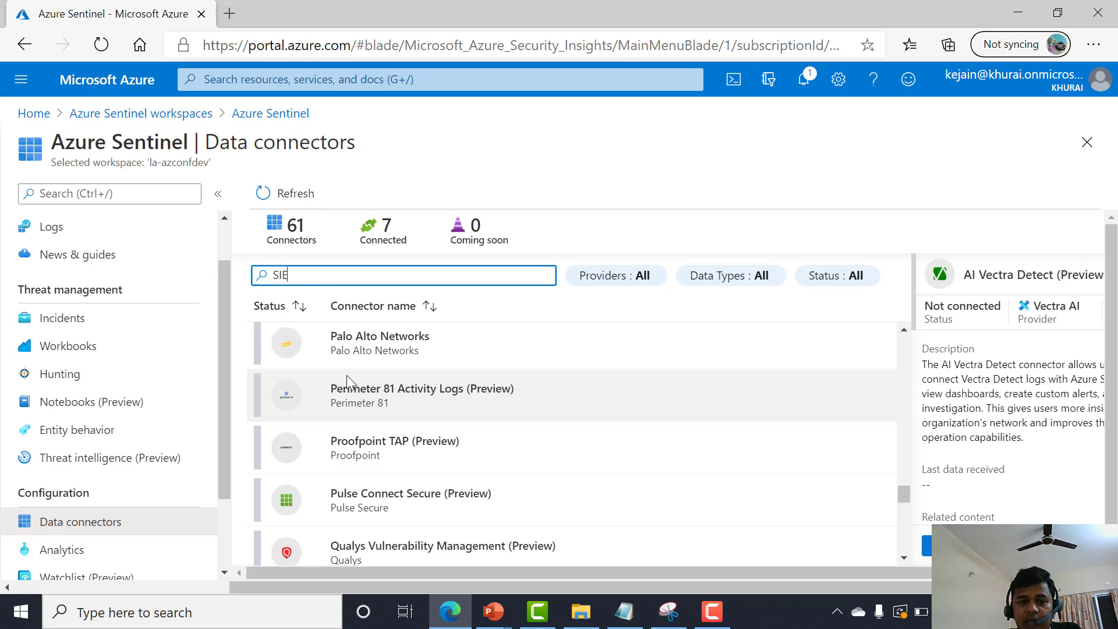
type("a")
key("ctrl+a")
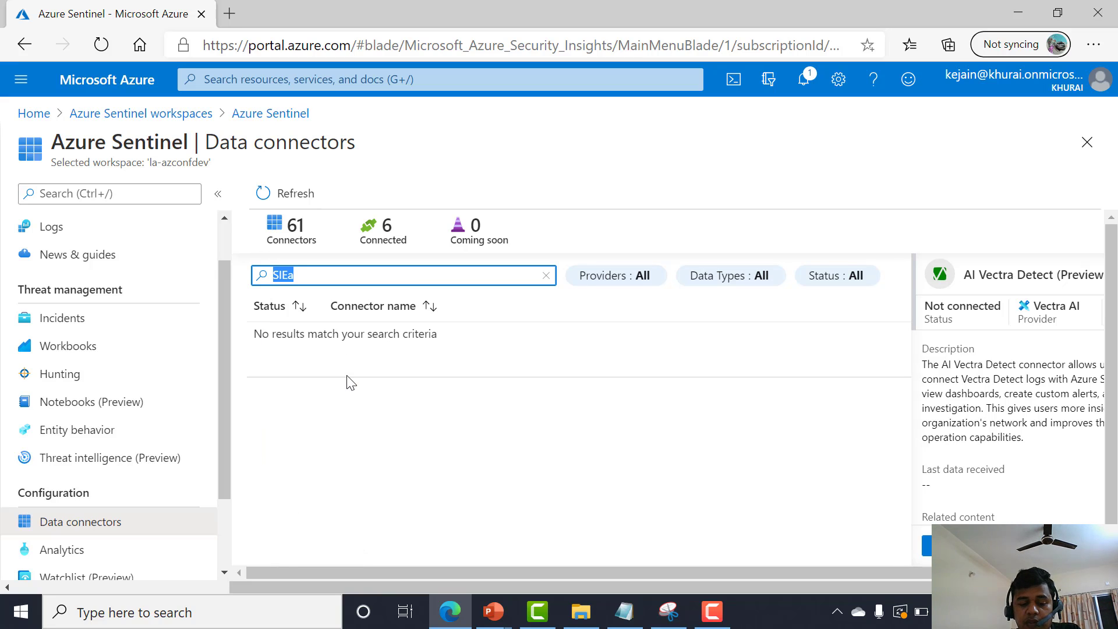
key("BackSpace")
type("sys")
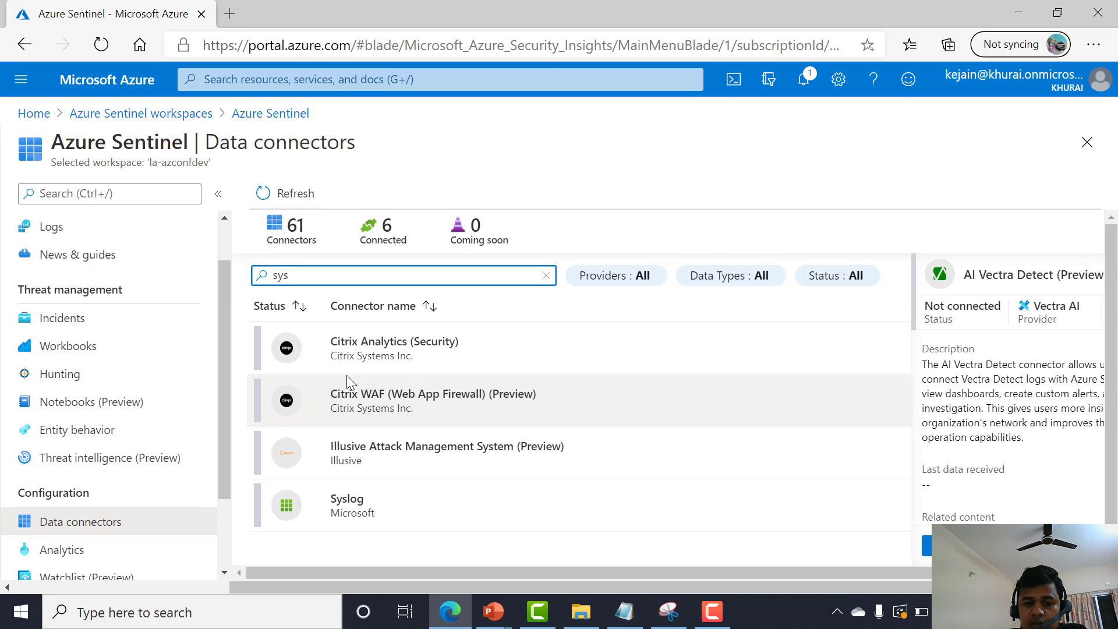
left_click(413, 495)
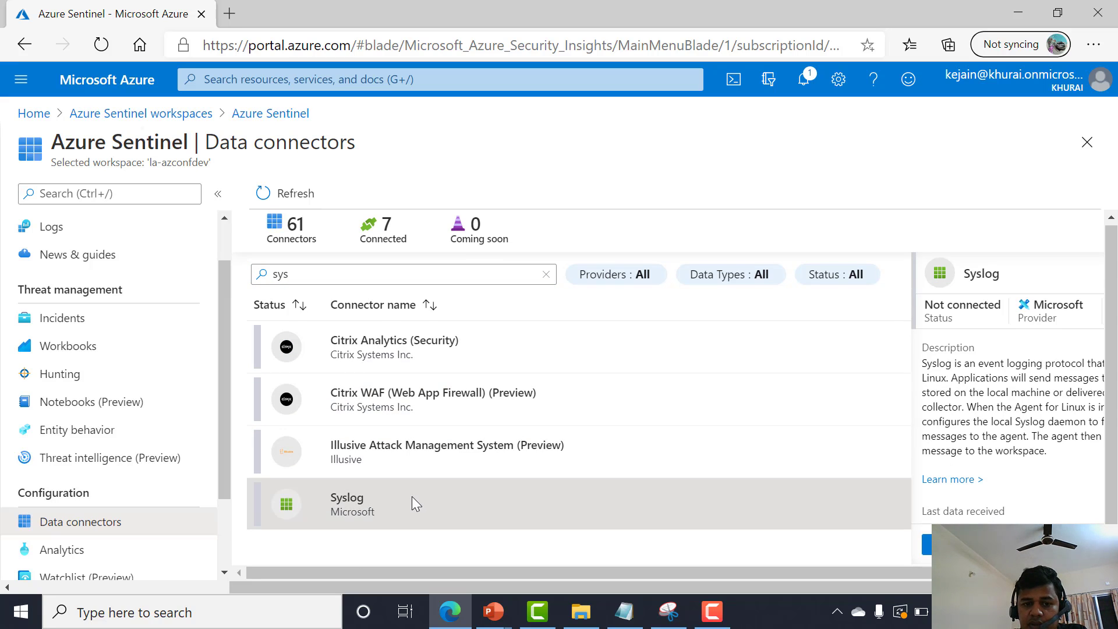
Search the data connectors for "CEF" and select the Common Event Format (CEF) connector.
double_click(322, 281)
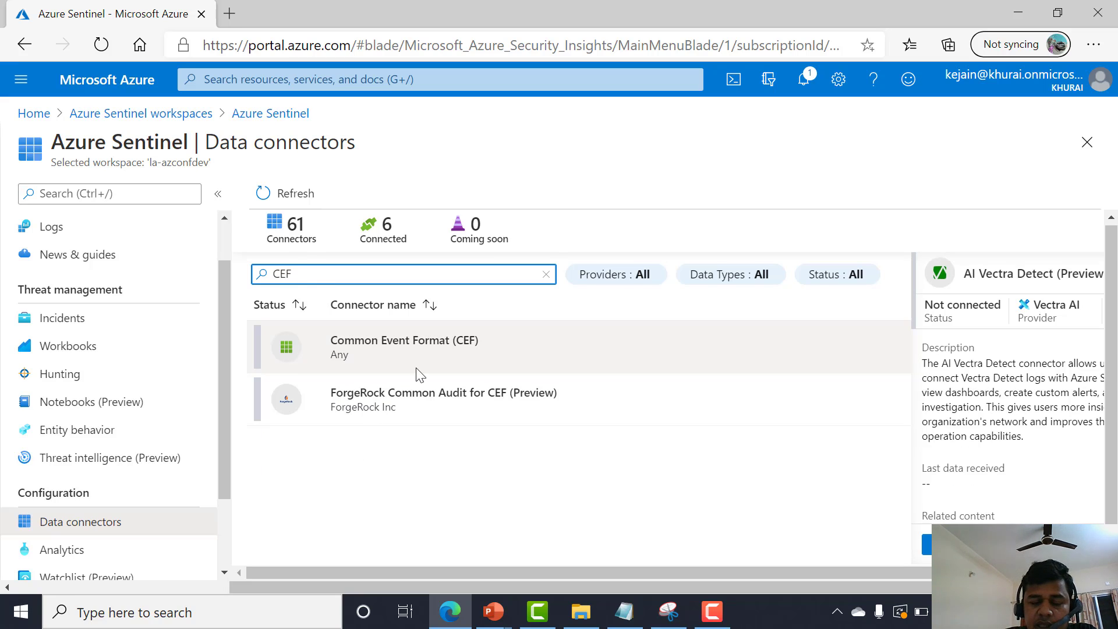
left_click(415, 368)
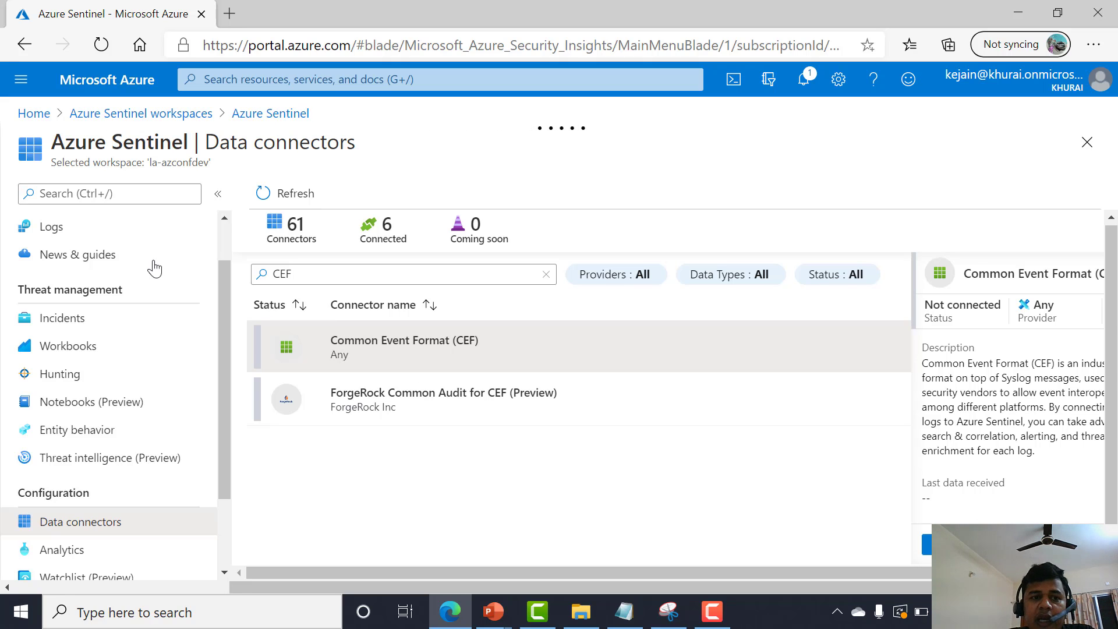
Open the Azure portal in a new browser tab and switch back to the Sentinel tab.
left_click(225, 17)
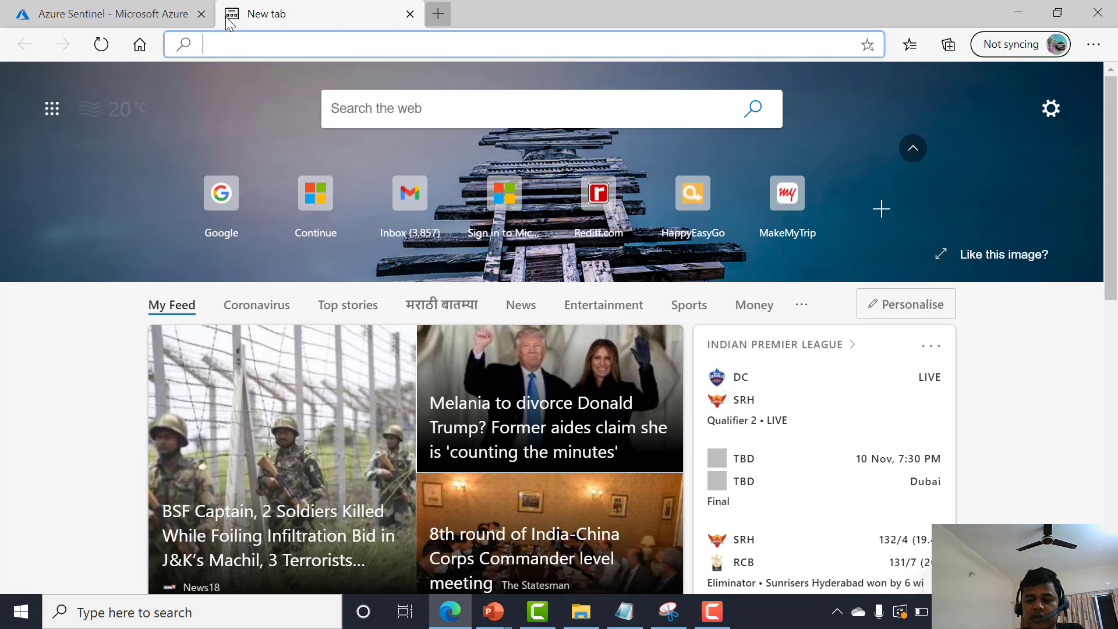
type("portal.azure.com")
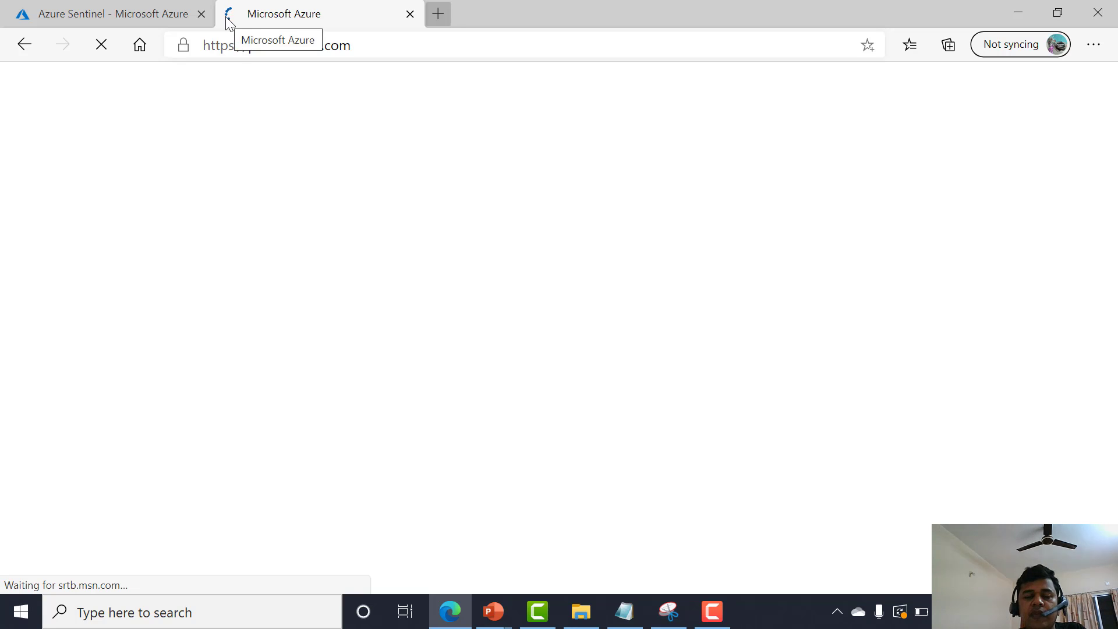
left_click(125, 5)
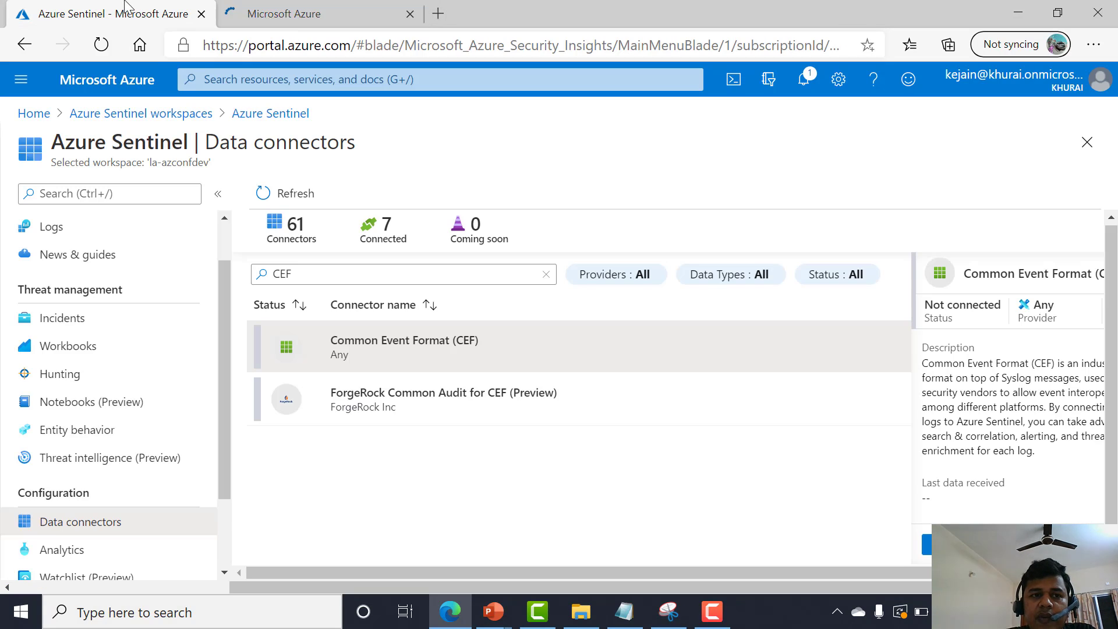
Open the Sentinel Analytics page and switch to its rule templates list.
scroll(142, 415, "down", 3)
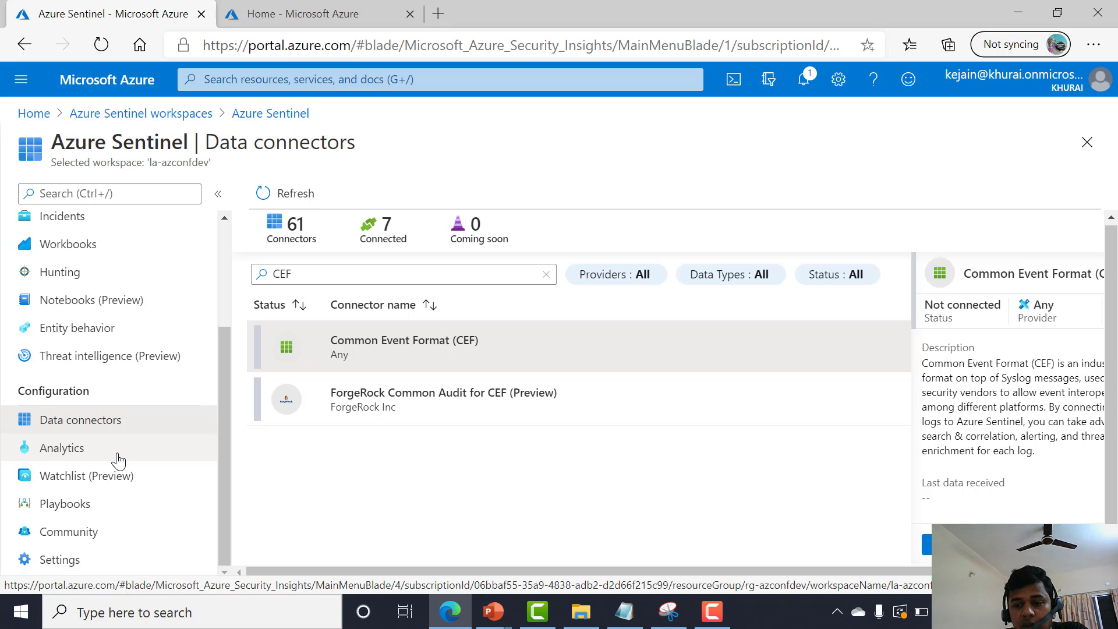
left_click(80, 227)
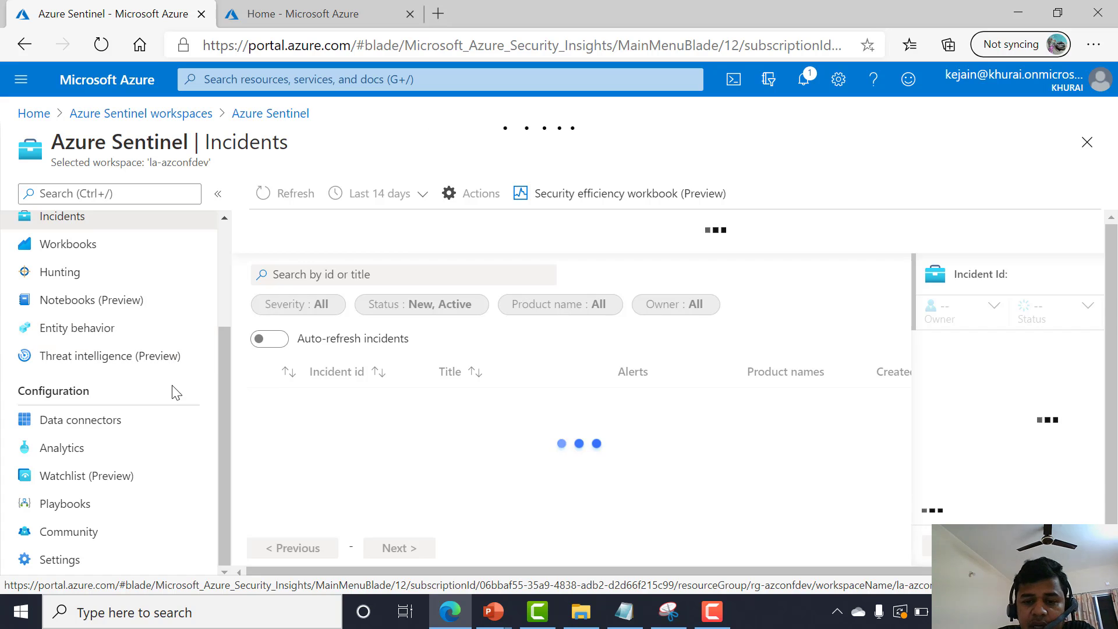
left_click(98, 460)
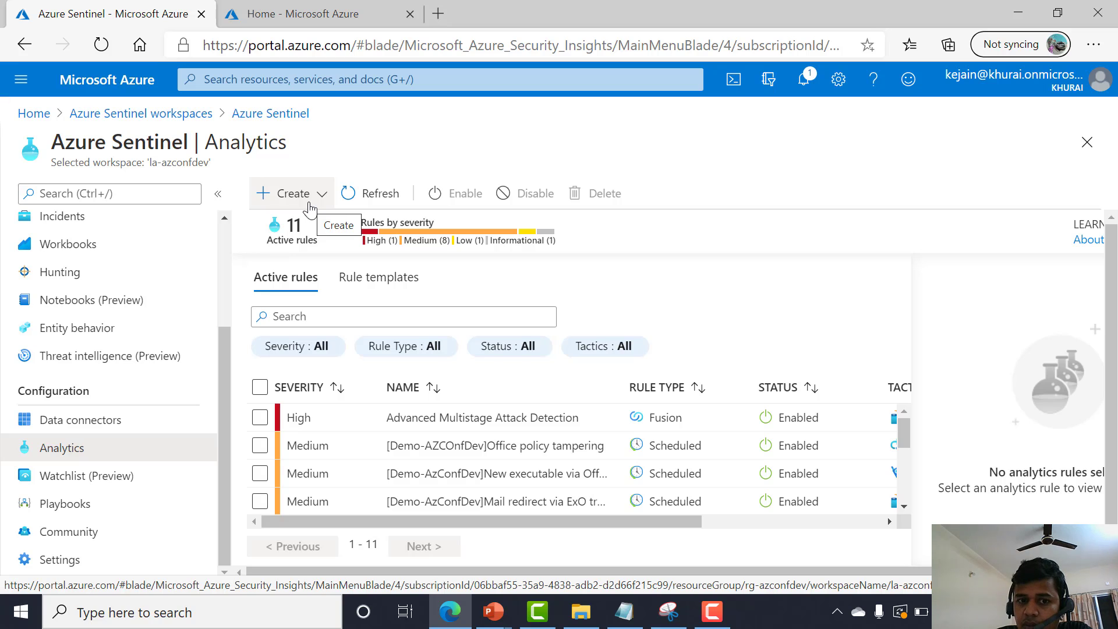
left_click(360, 279)
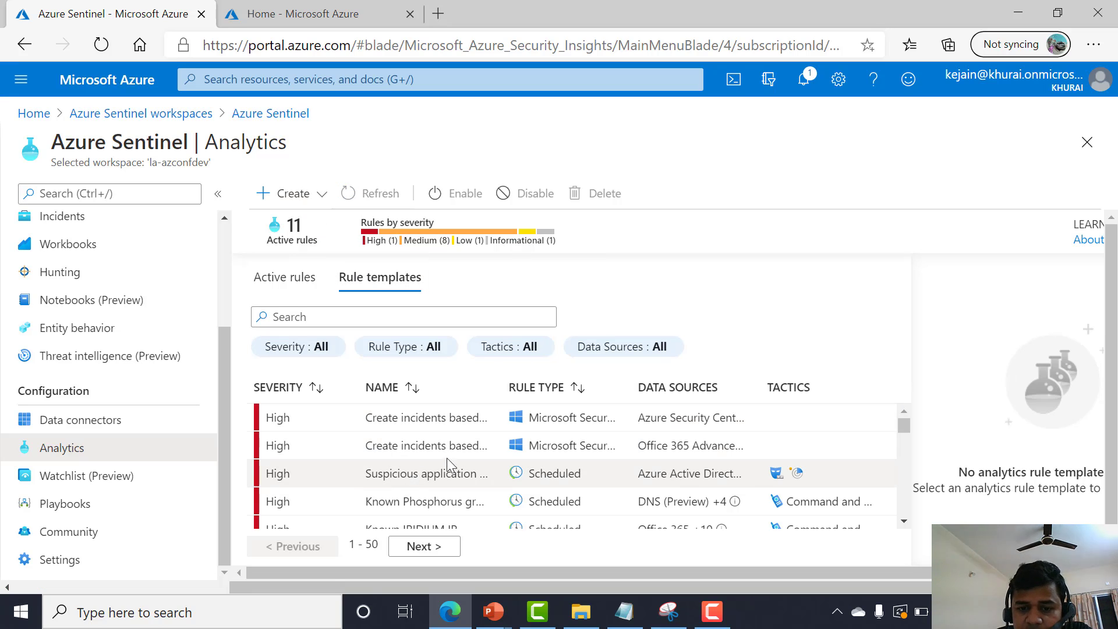
Scroll through the rule templates, widening the Name column, to review them.
scroll(463, 465, "down", 2)
scroll(463, 459, "up", 2)
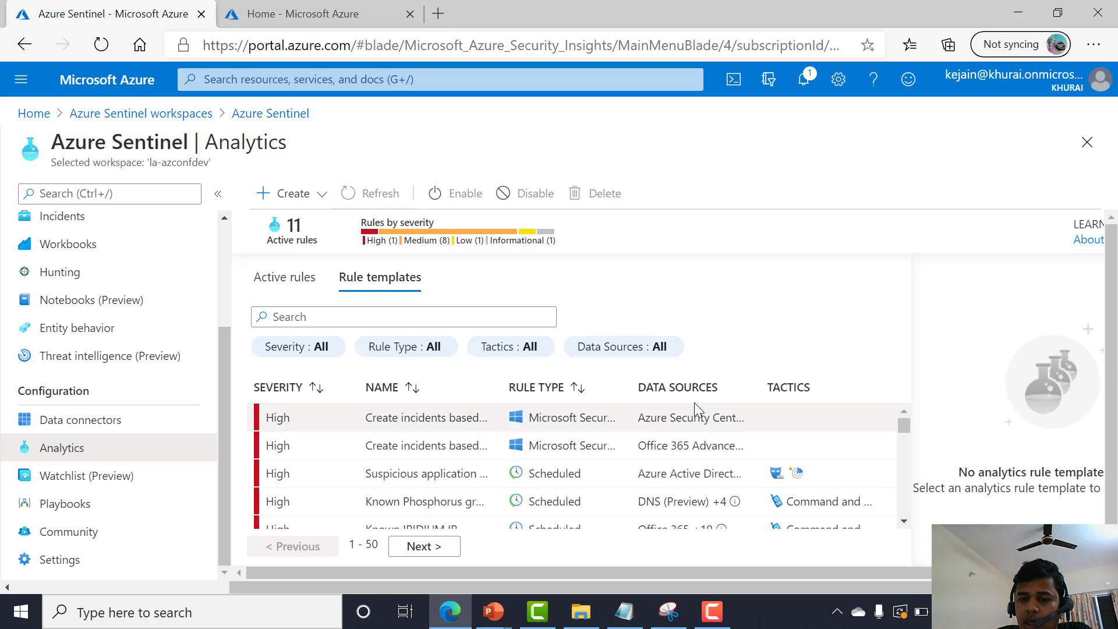
left_click_drag(761, 388, 850, 387)
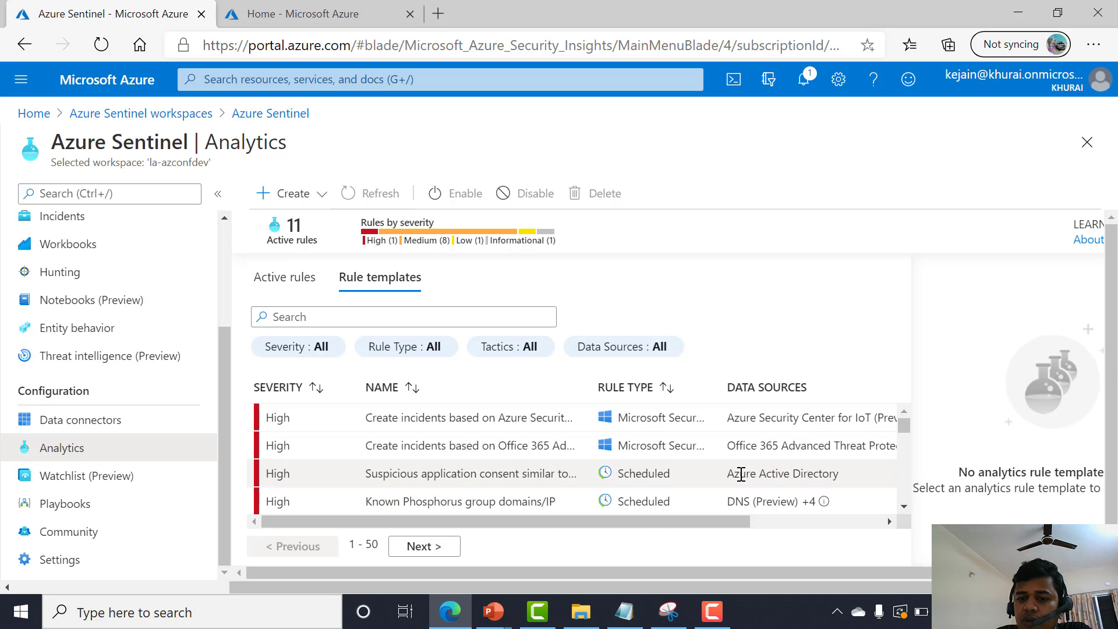
scroll(740, 476, "down", 2)
scroll(732, 474, "down", 4)
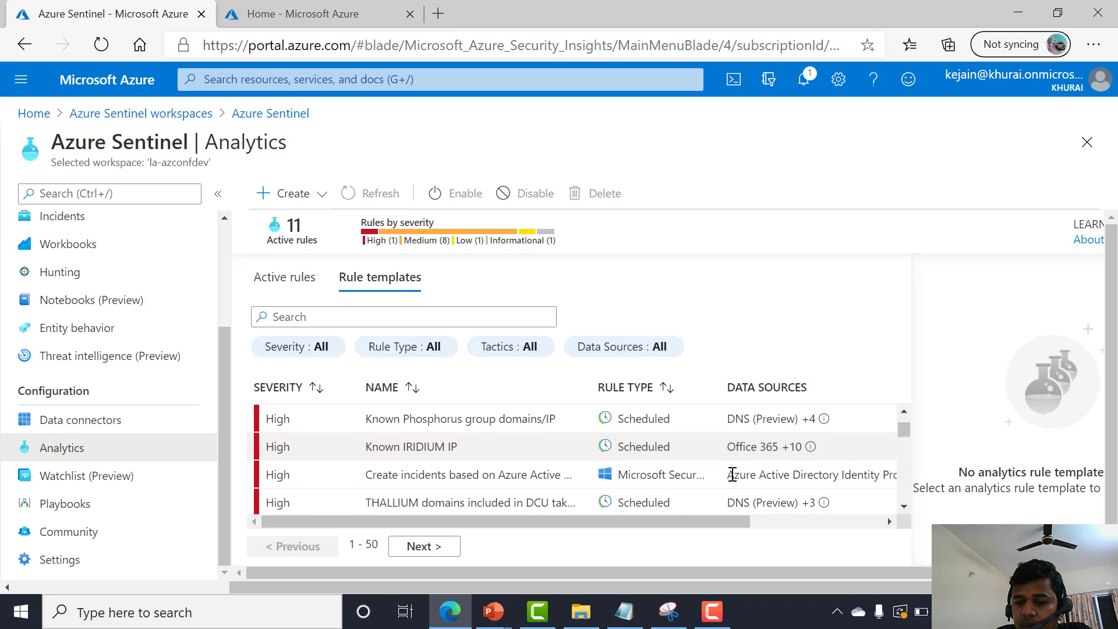
scroll(731, 481, "down", 2)
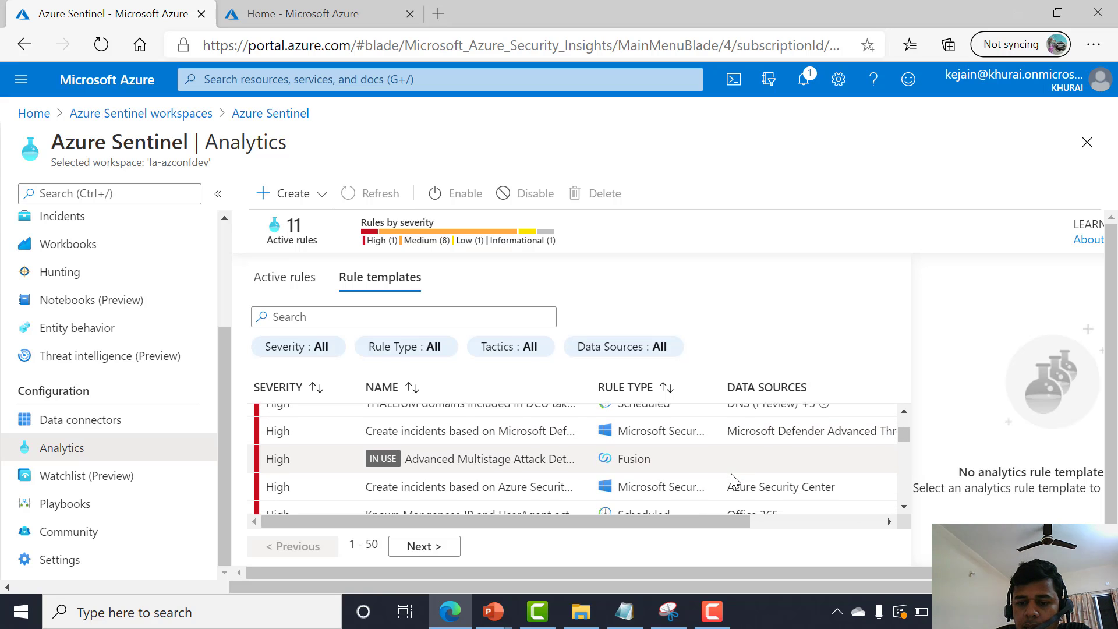
scroll(562, 465, "up", 3)
scroll(563, 466, "up", 4)
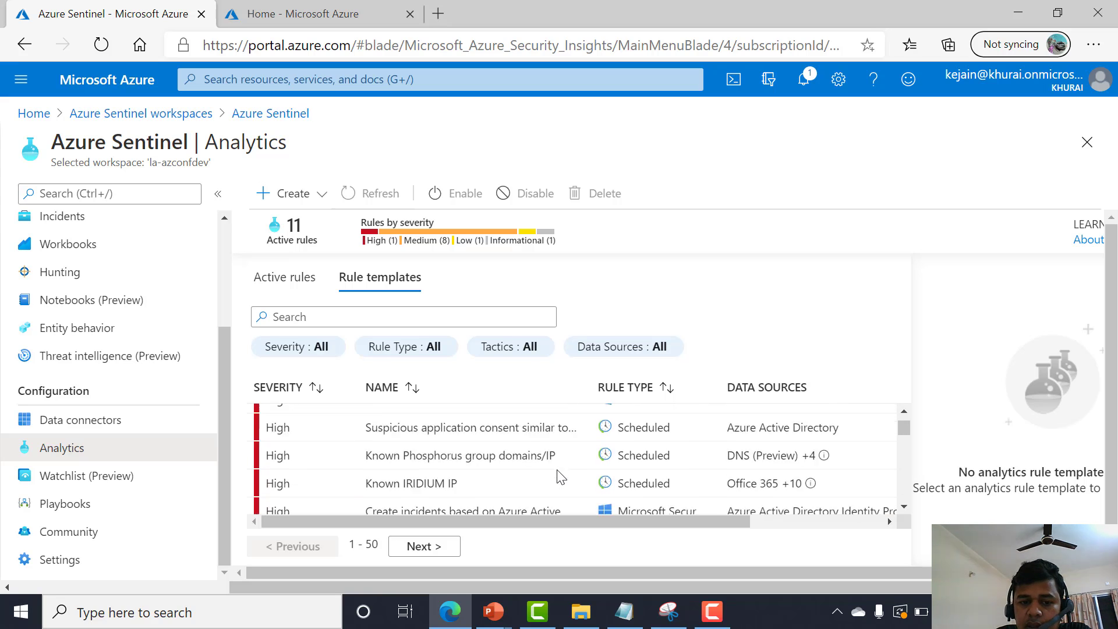
scroll(419, 496, "up", 1)
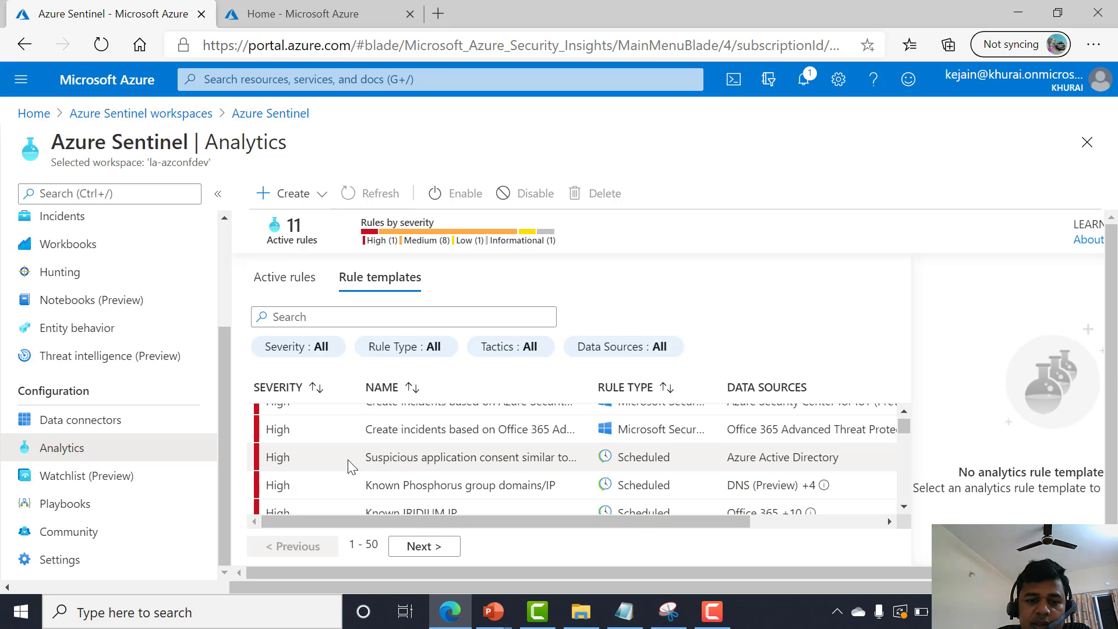
Select the "Suspicious application consent similar to O365 Attack Toolkit" template and review its details pane.
triple_click(396, 463)
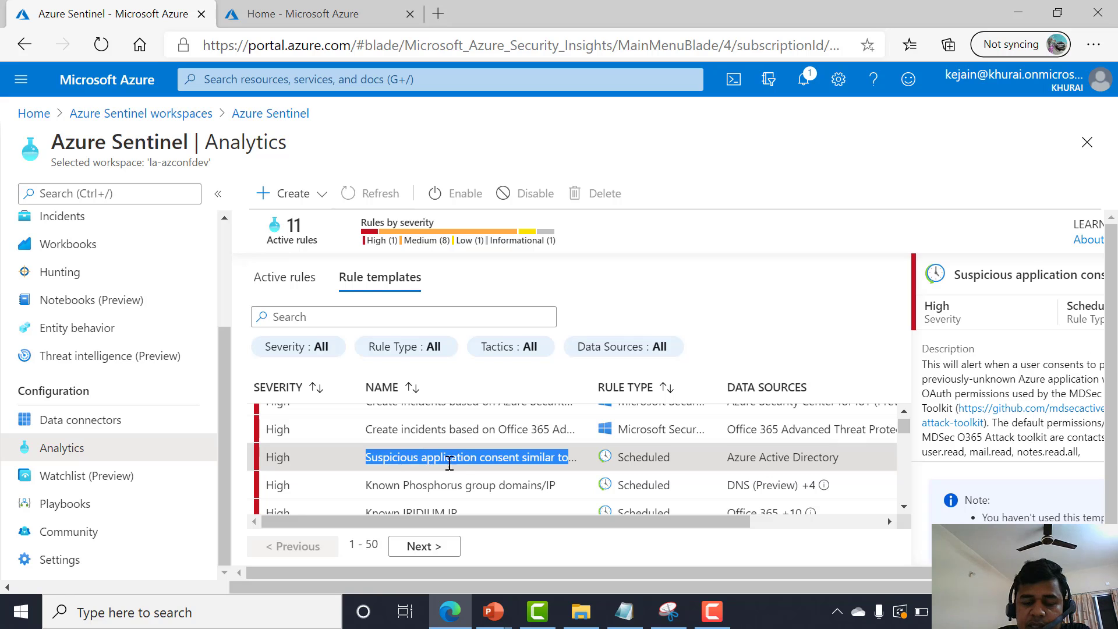
left_click(1097, 572)
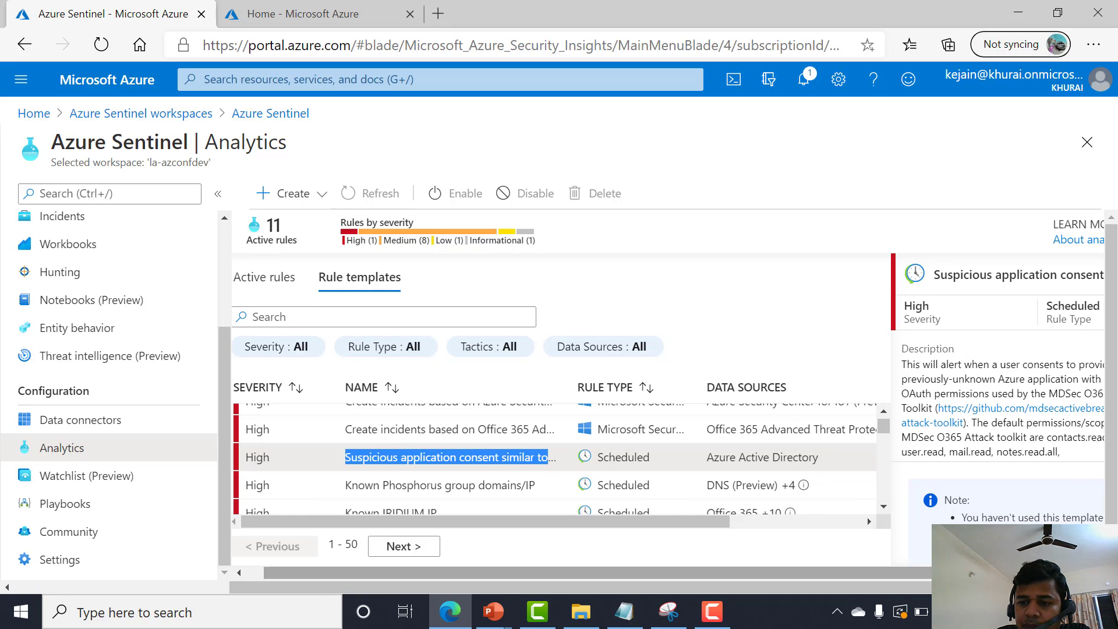
left_click(806, 527)
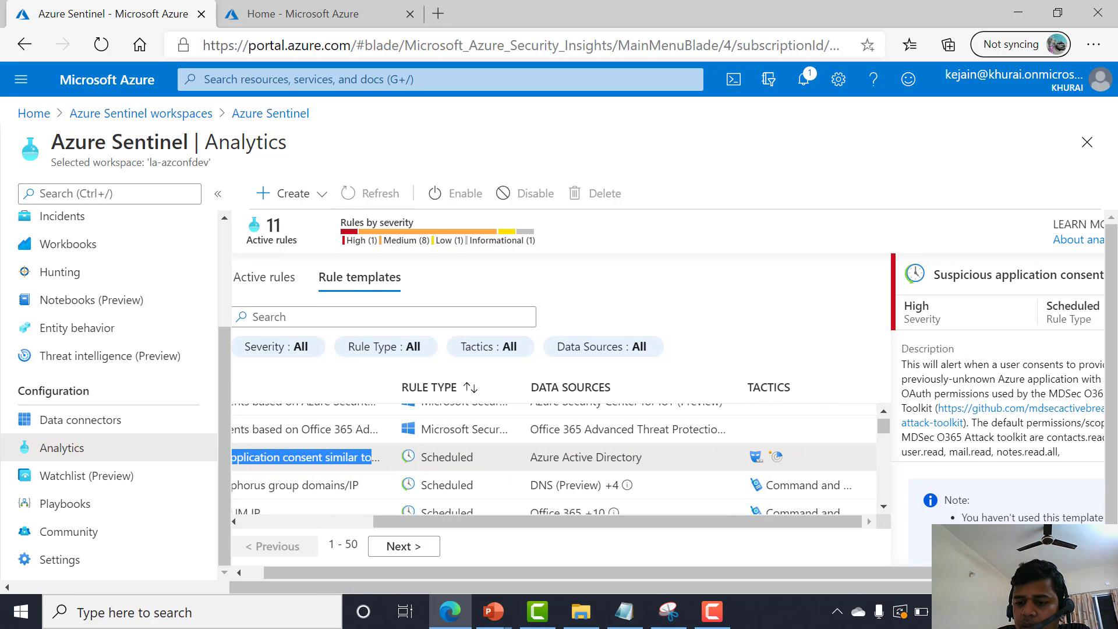
left_click(1068, 572)
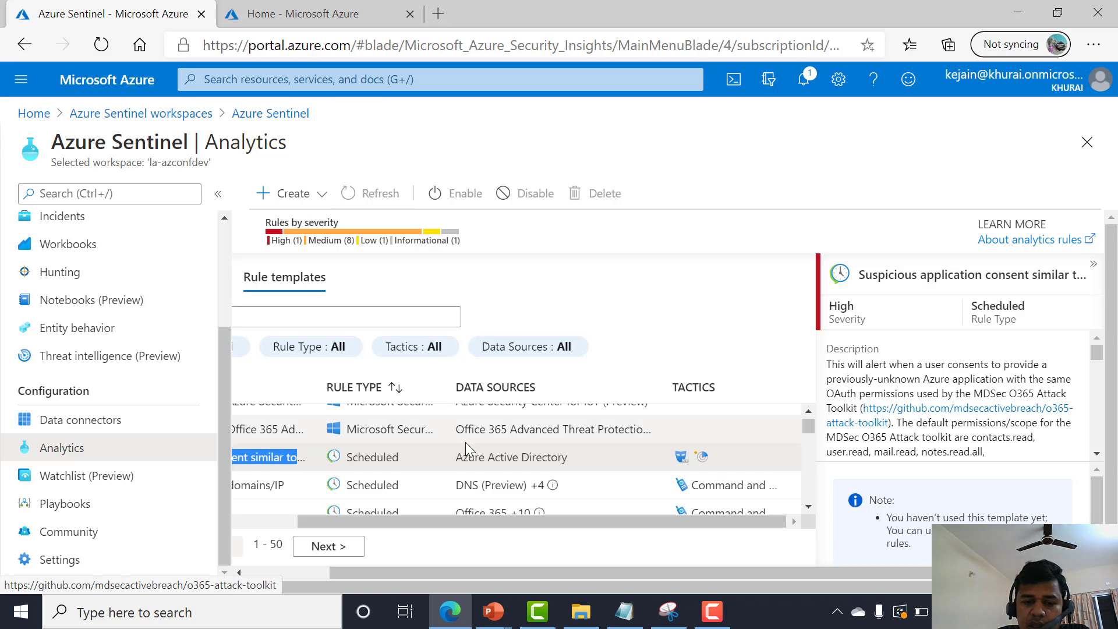
Go to the next page of rule templates and scroll through its entries.
left_click(352, 546)
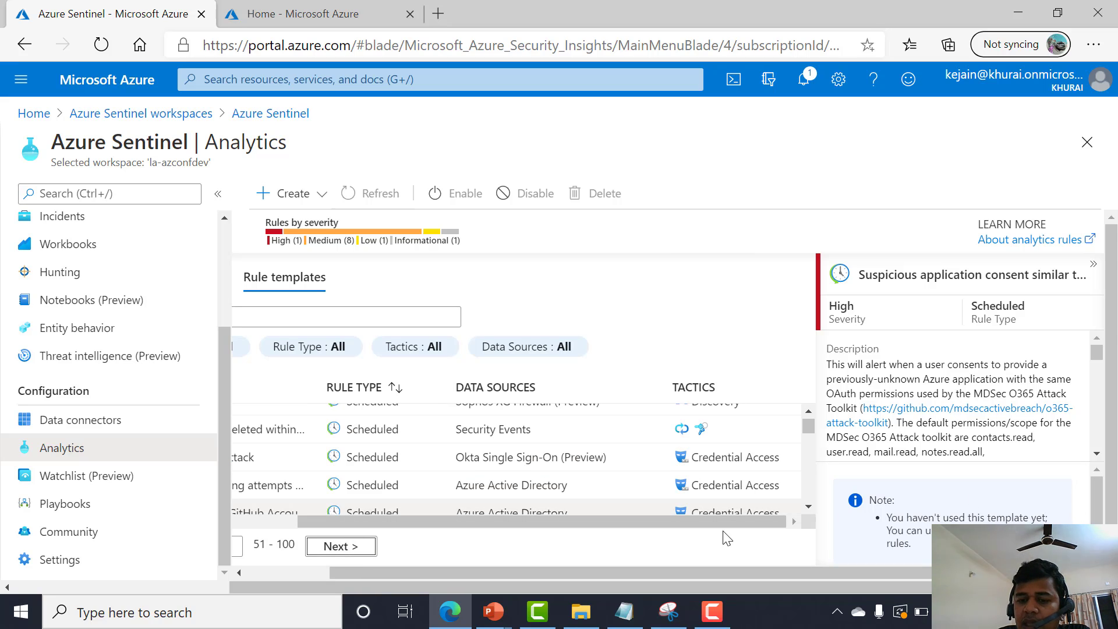
left_click_drag(434, 573, 351, 574)
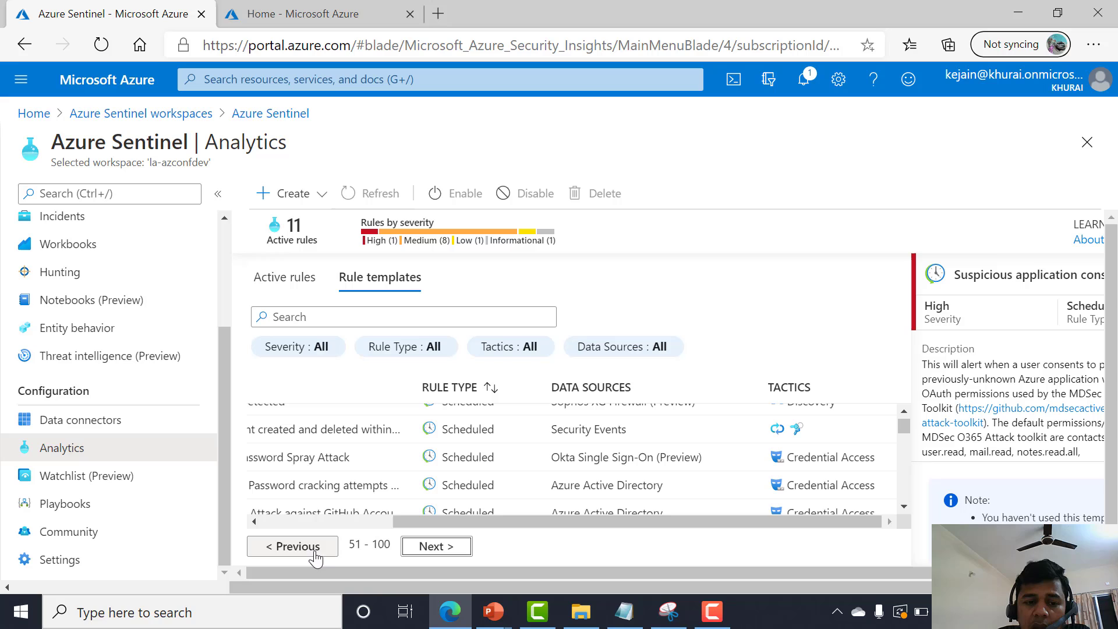
left_click(341, 524)
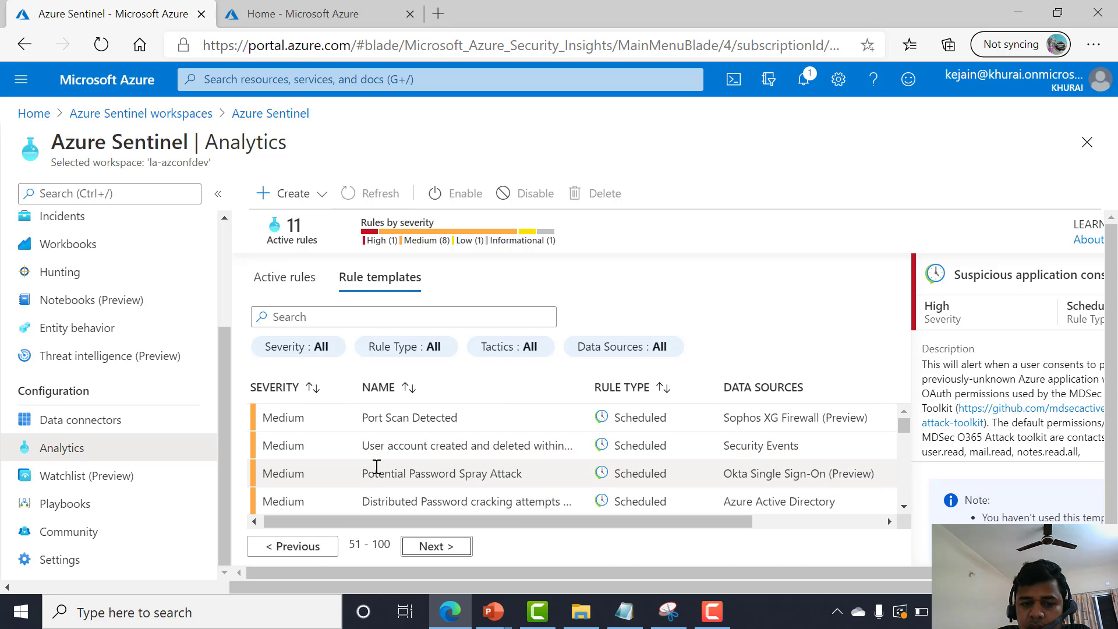
scroll(379, 466, "down", 2)
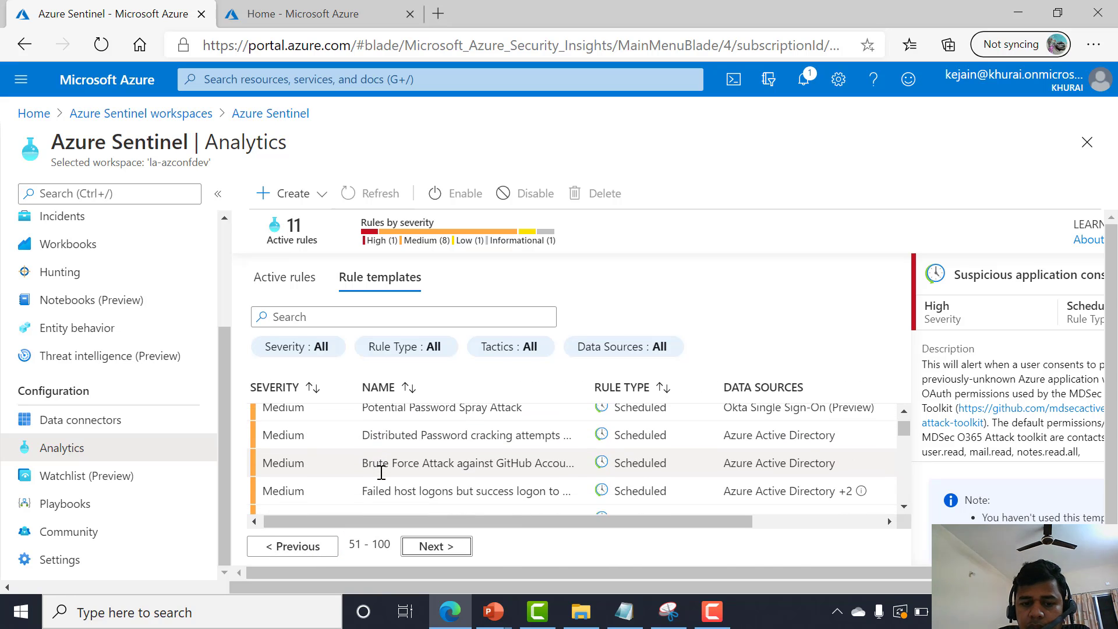
scroll(380, 470, "up", 1)
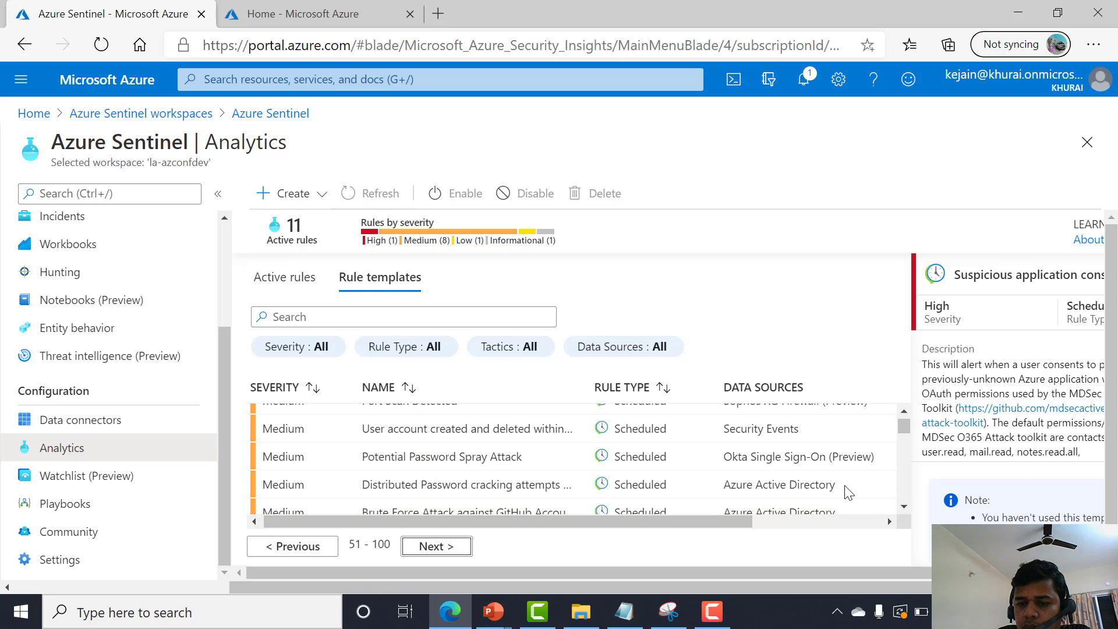
scroll(844, 492, "up", 1)
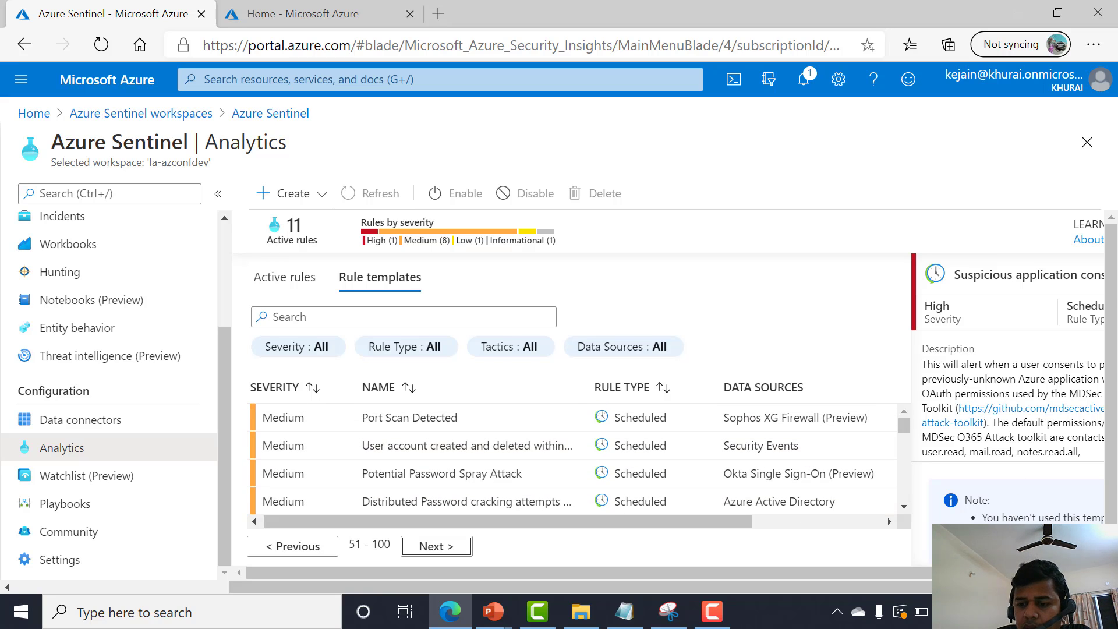
scroll(1046, 474, "down", 1)
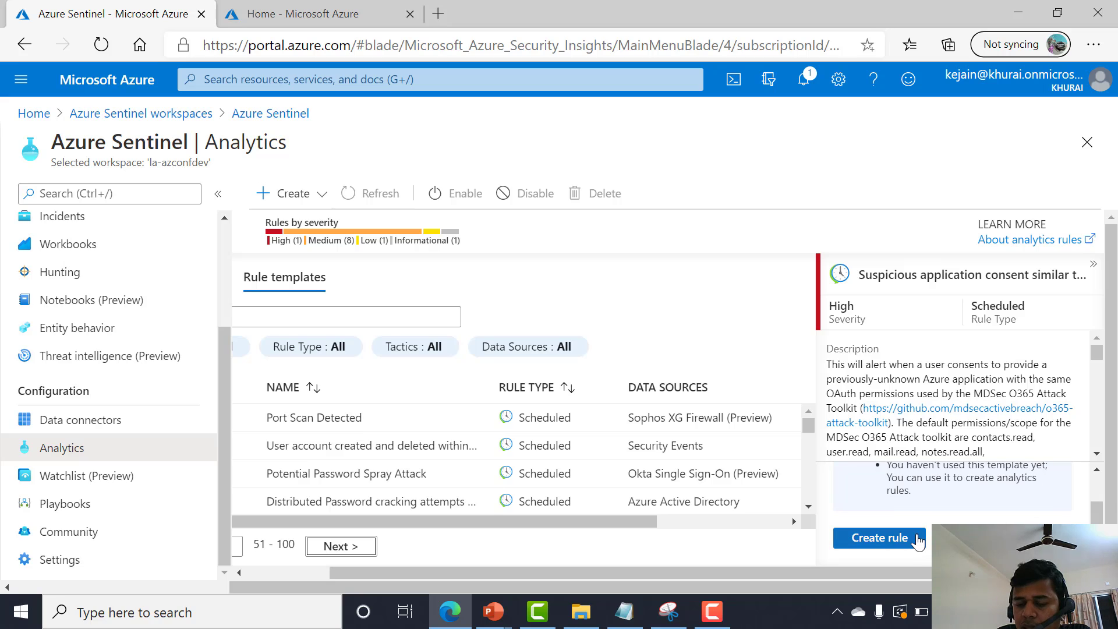
Start creating an analytics rule from the selected Suspicious application consent template.
left_click(879, 537)
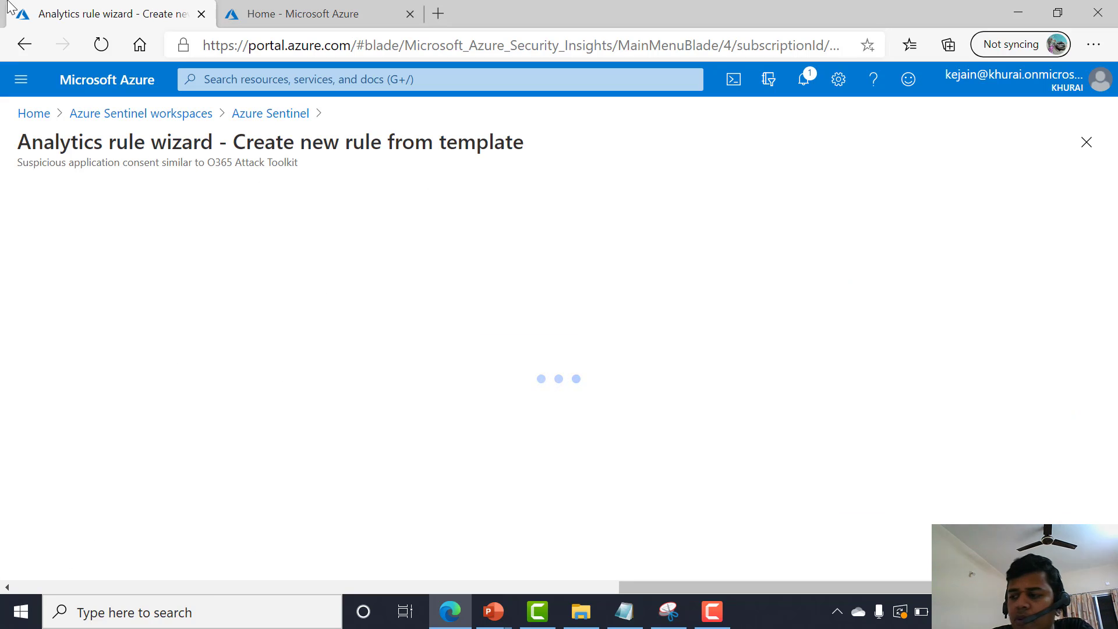
scroll(71, 405, "down", 1)
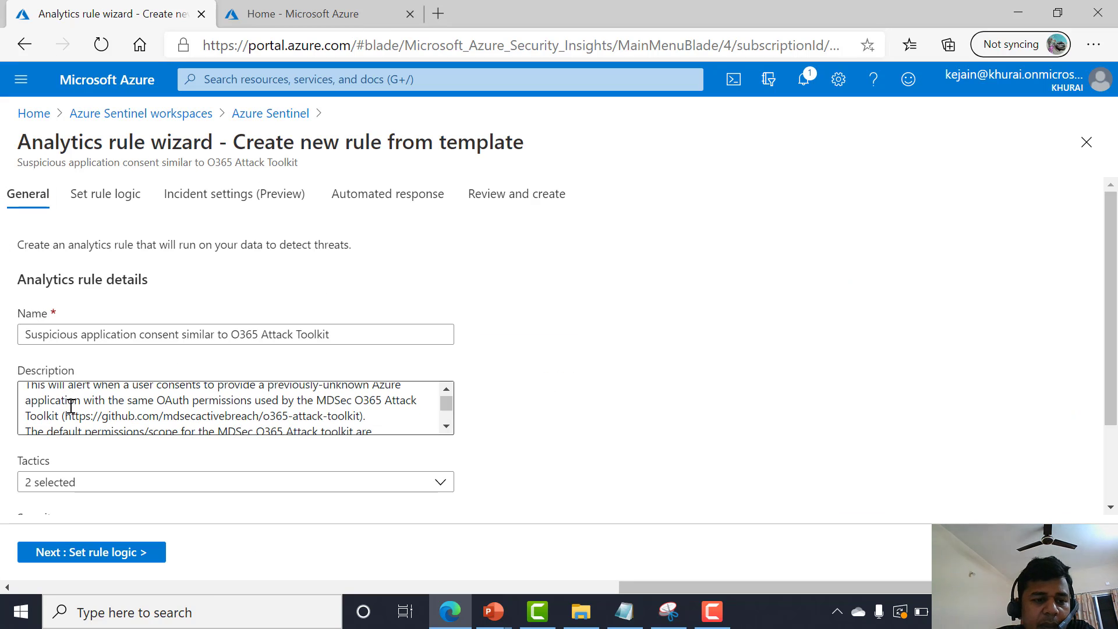
scroll(71, 405, "down", 2)
Prefix the rule name with "[Az-Demo]".
left_click(53, 333)
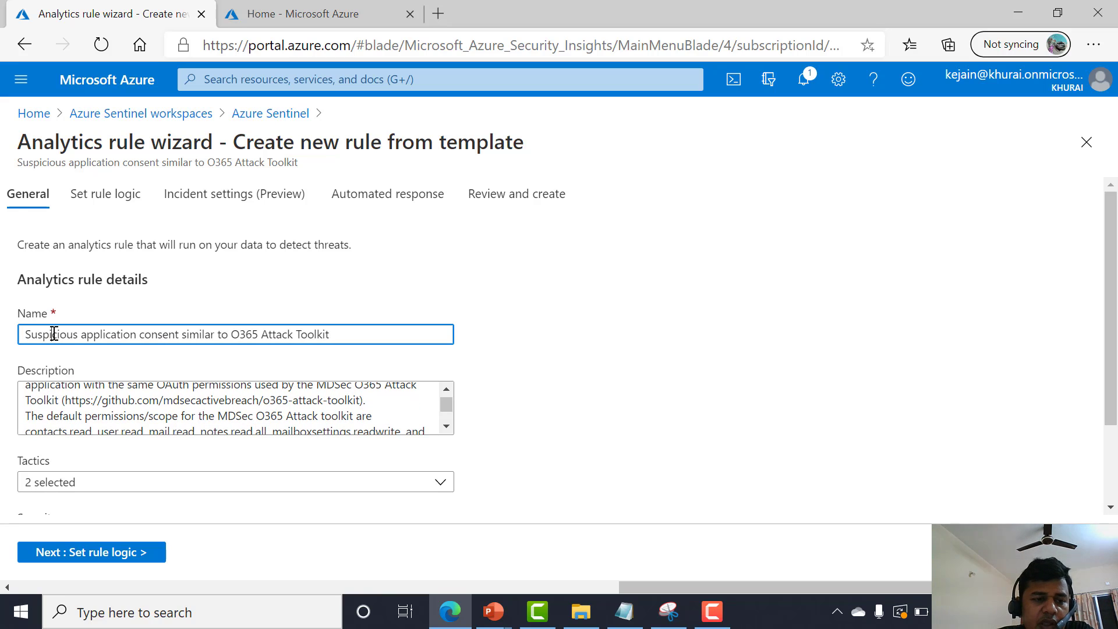
type("[]")
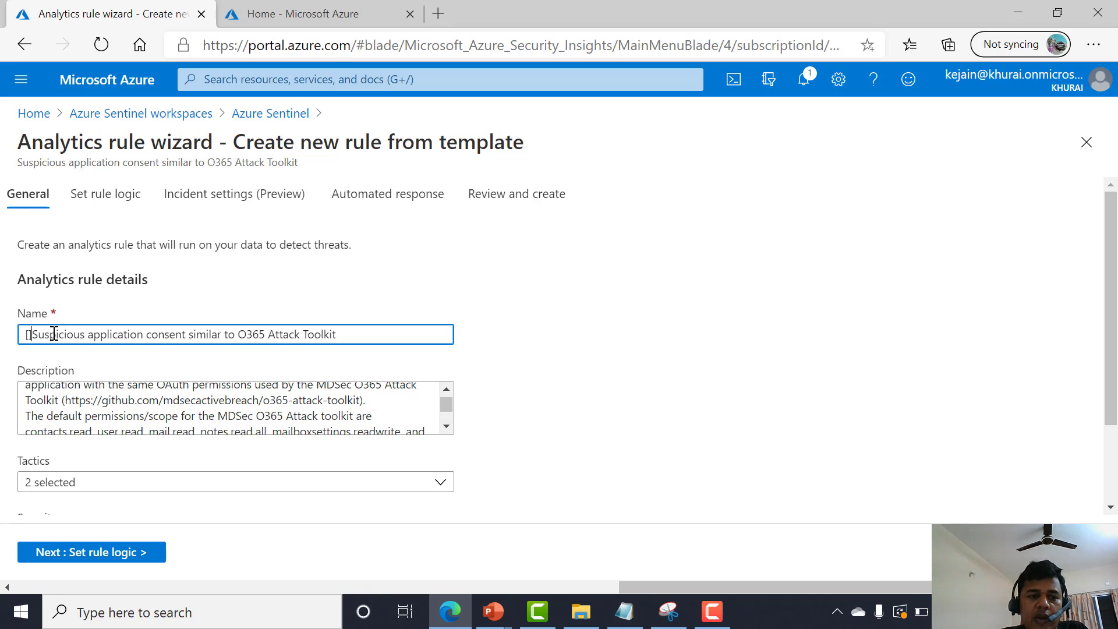
type("Az-Demo")
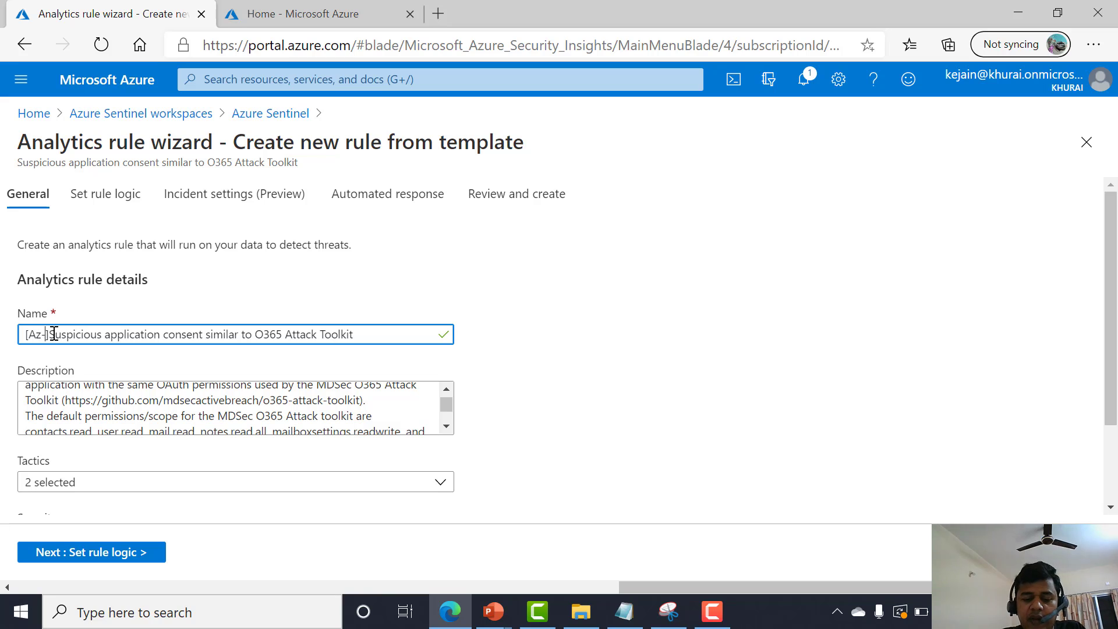
type("-")
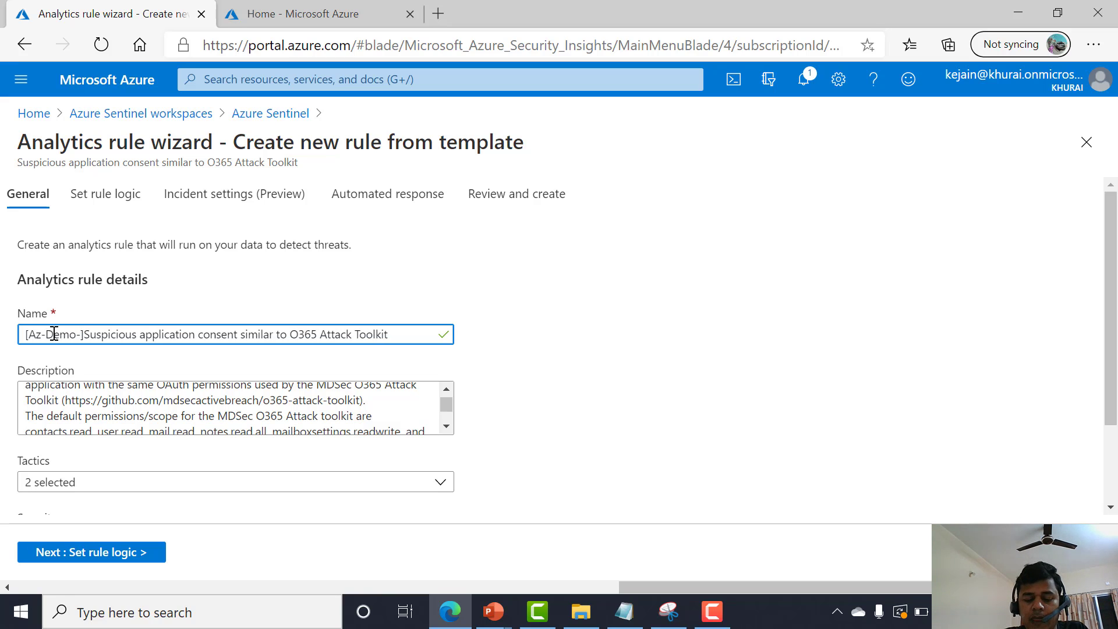
type("AZONFI")
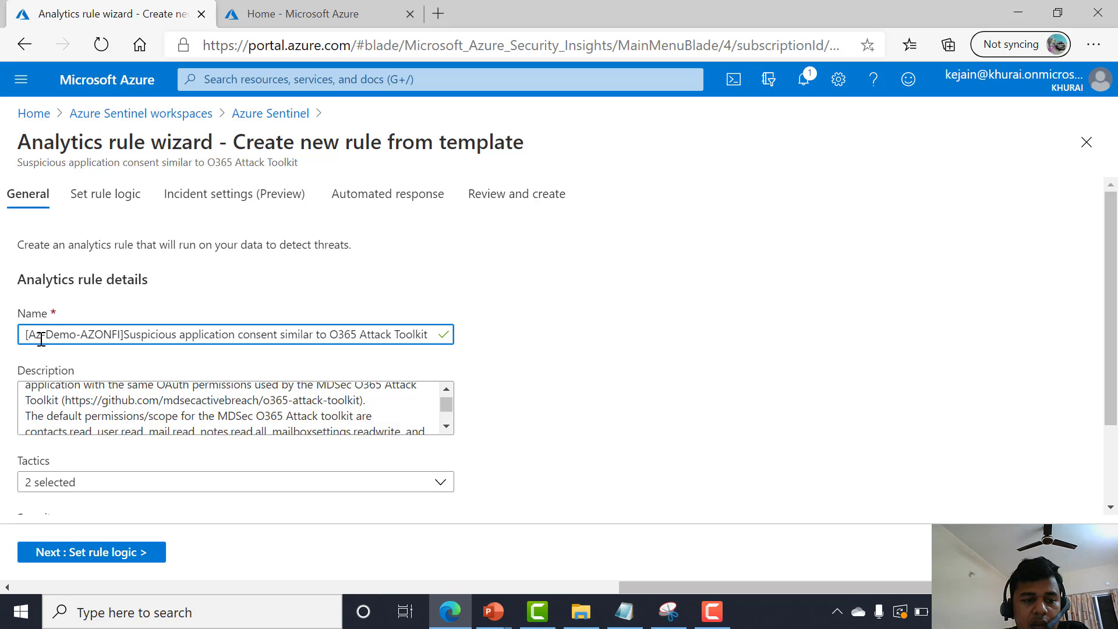
Change the rule name's prefix to "[Demo-AZONFI]".
key("shift+Home")
key("BackSpace")
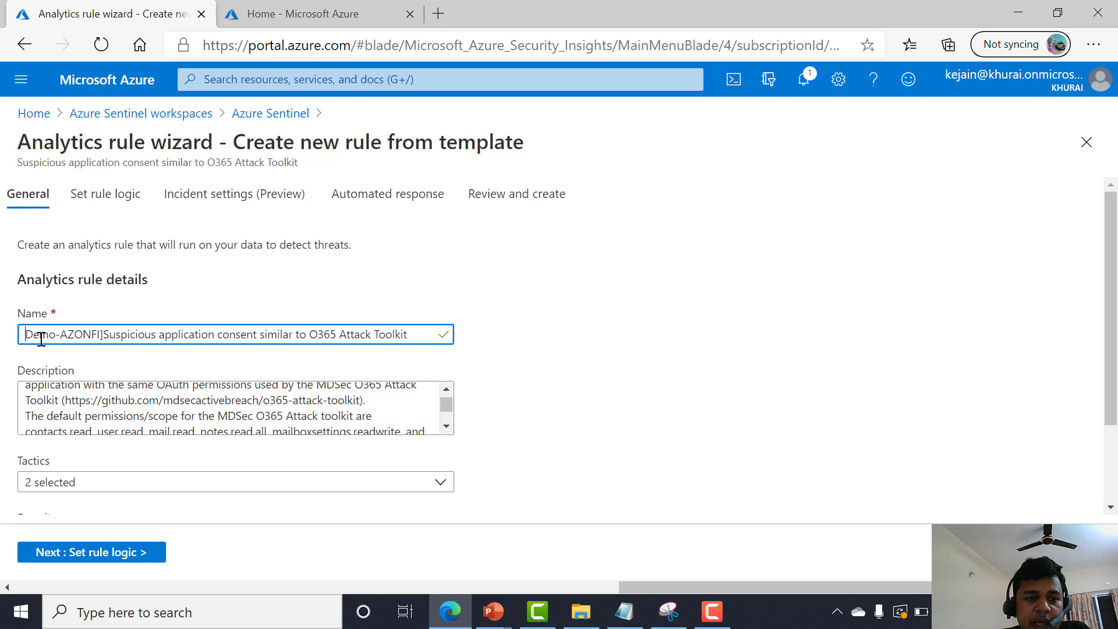
type("[")
Check the rule's preselected tactics and continue to the rule logic page.
scroll(135, 456, "down", 2)
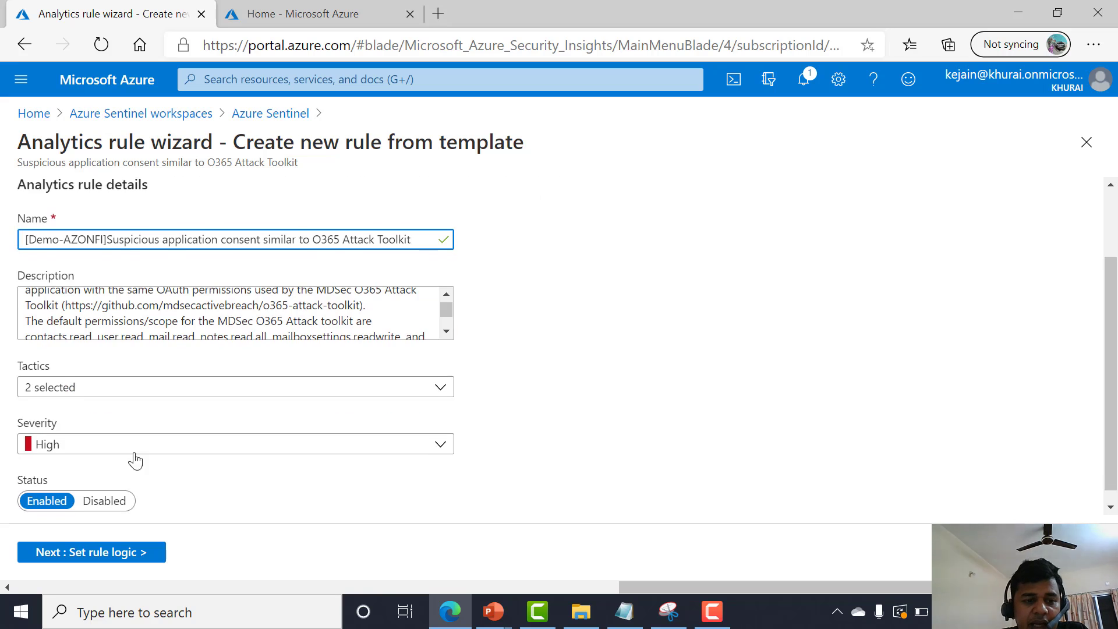
left_click(114, 384)
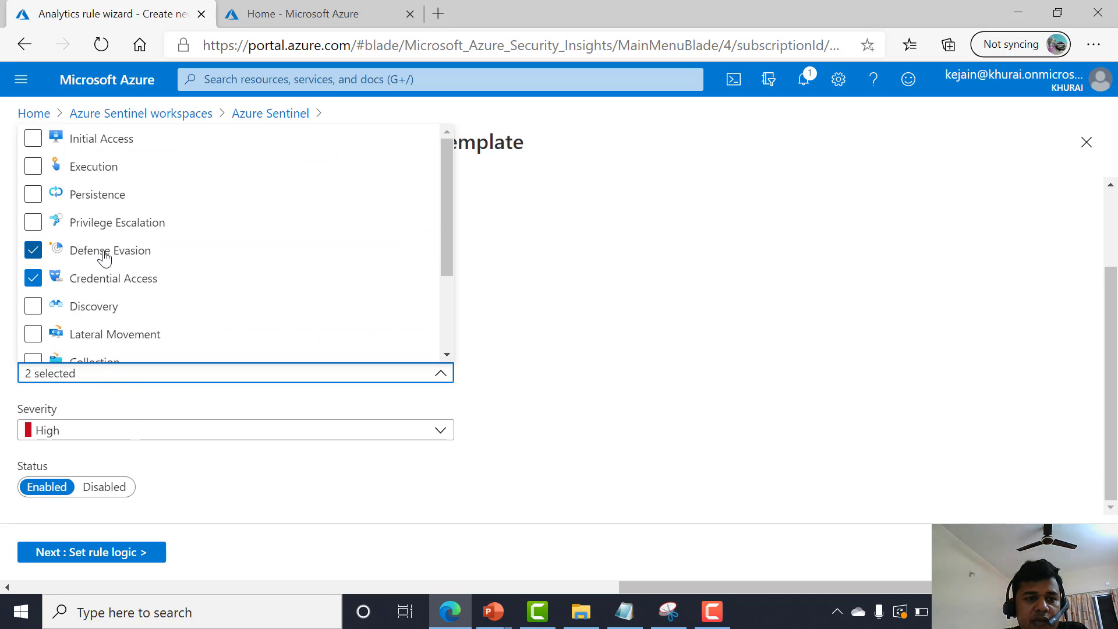
left_click(607, 370)
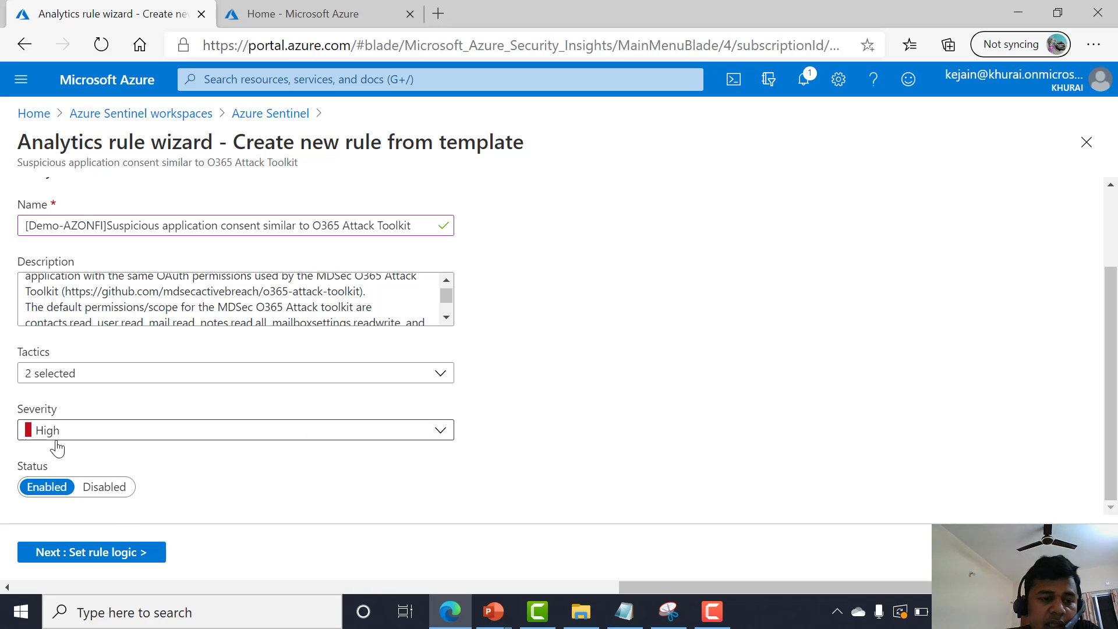
left_click(110, 559)
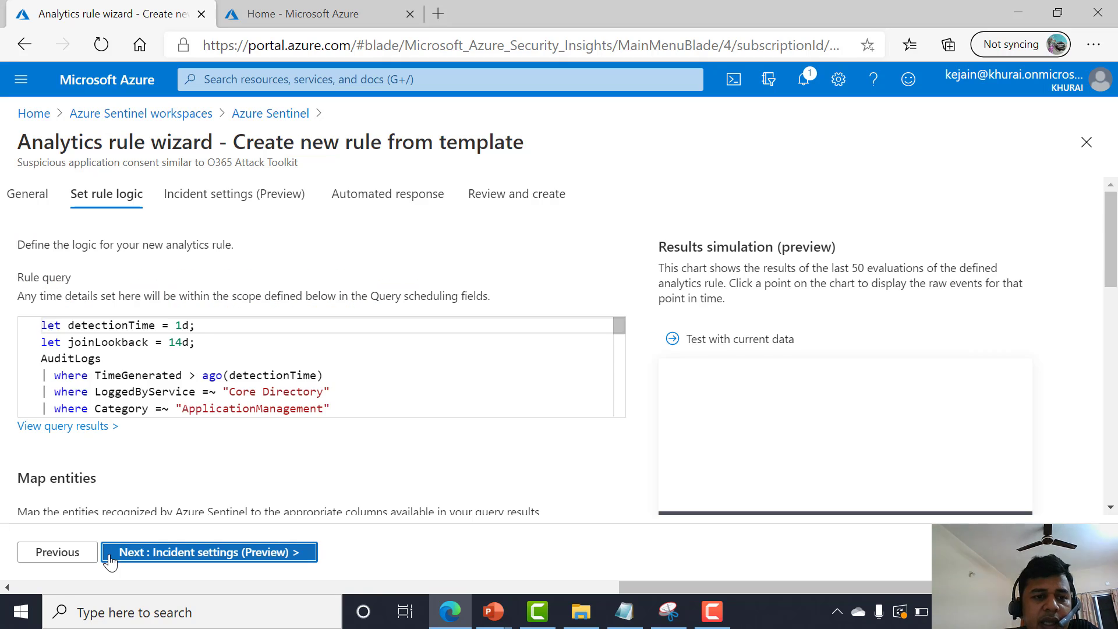
Review the template's rule query and proceed to the incident settings page.
scroll(176, 379, "down", 2)
left_click(235, 382)
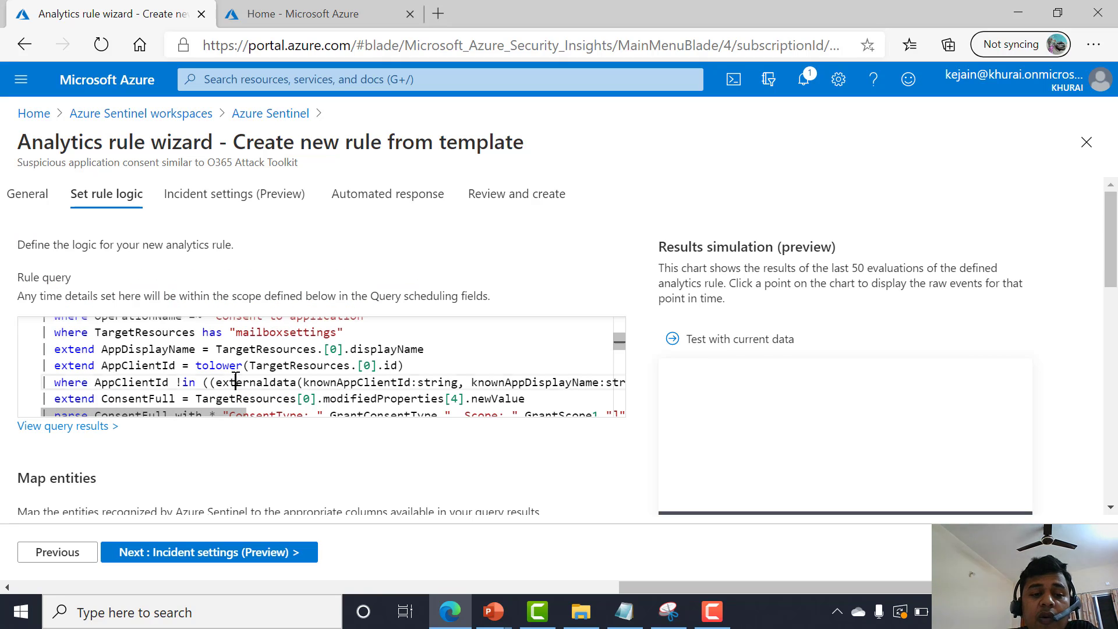
key("ctrl+a")
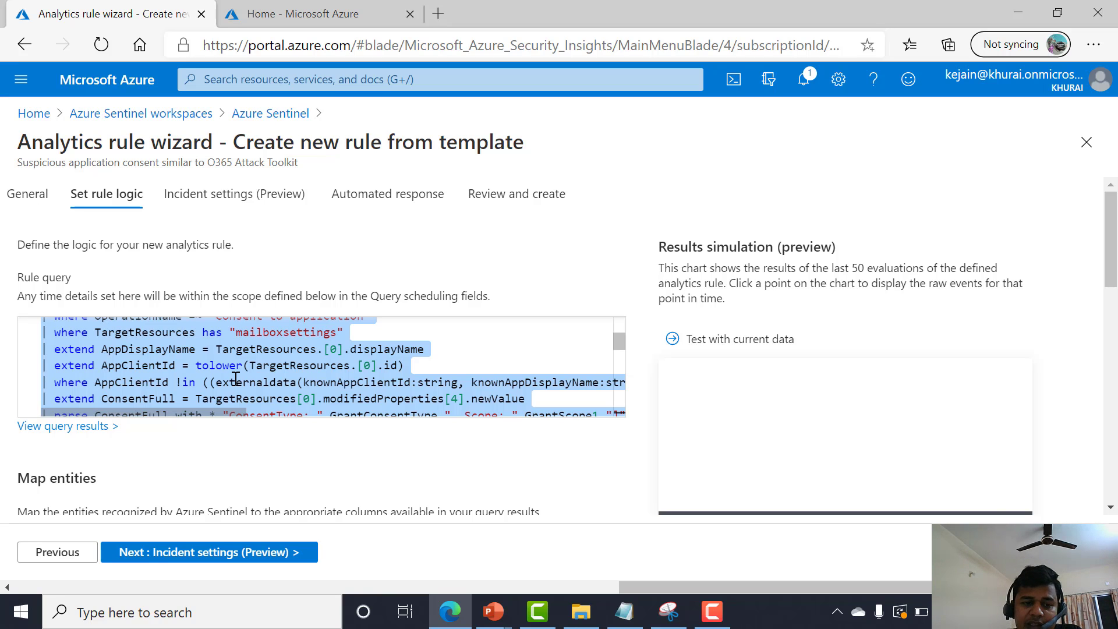
scroll(236, 379, "down", 3)
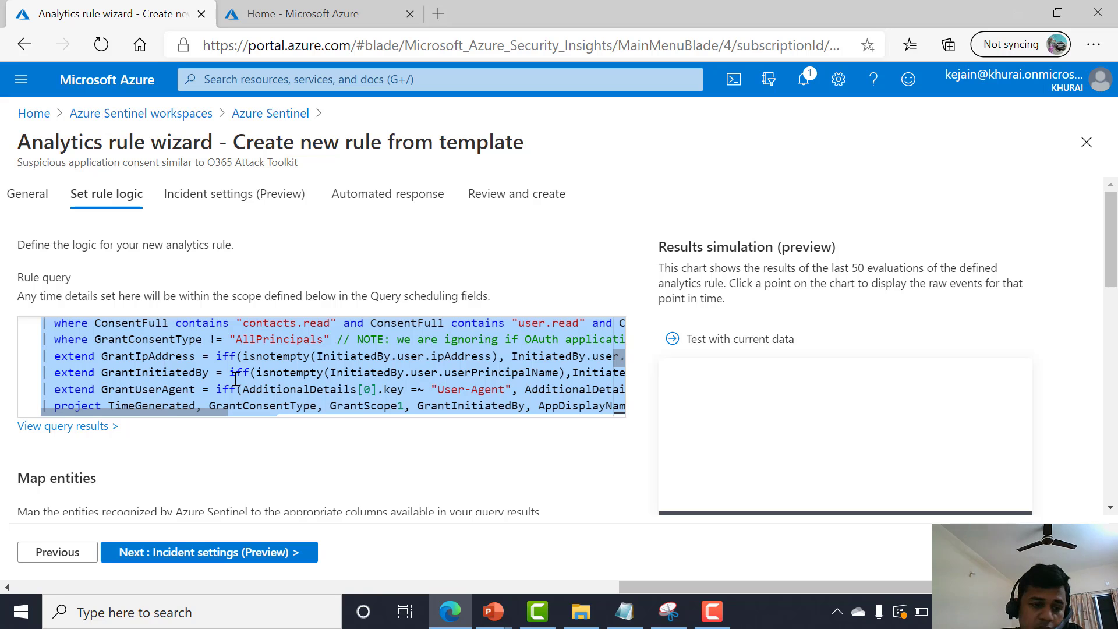
scroll(236, 379, "up", 3)
scroll(186, 443, "down", 4)
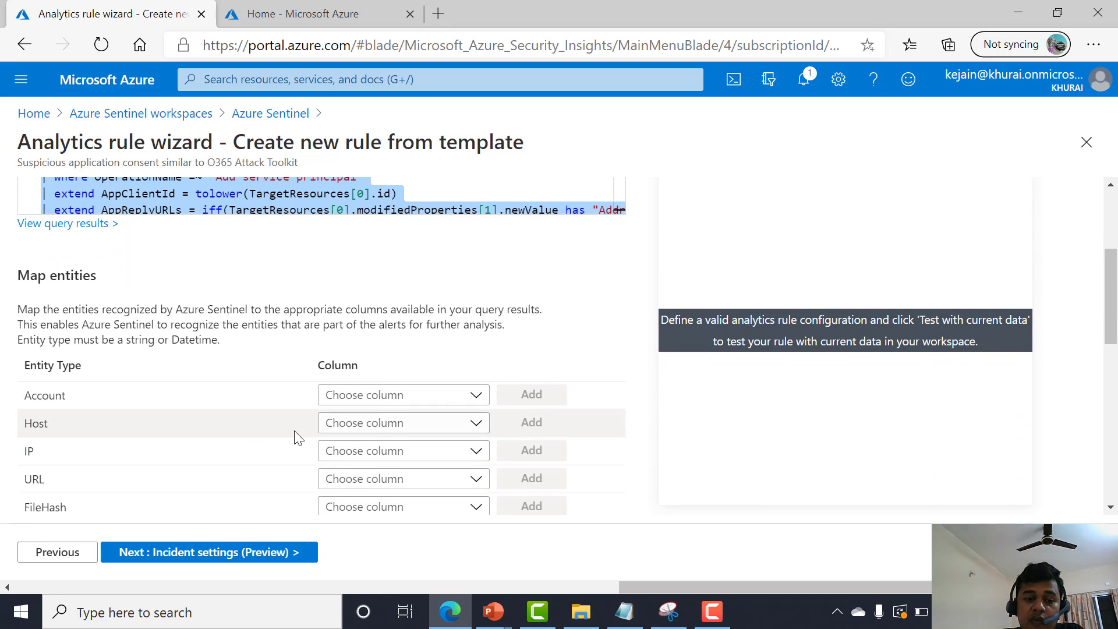
scroll(298, 438, "up", 3)
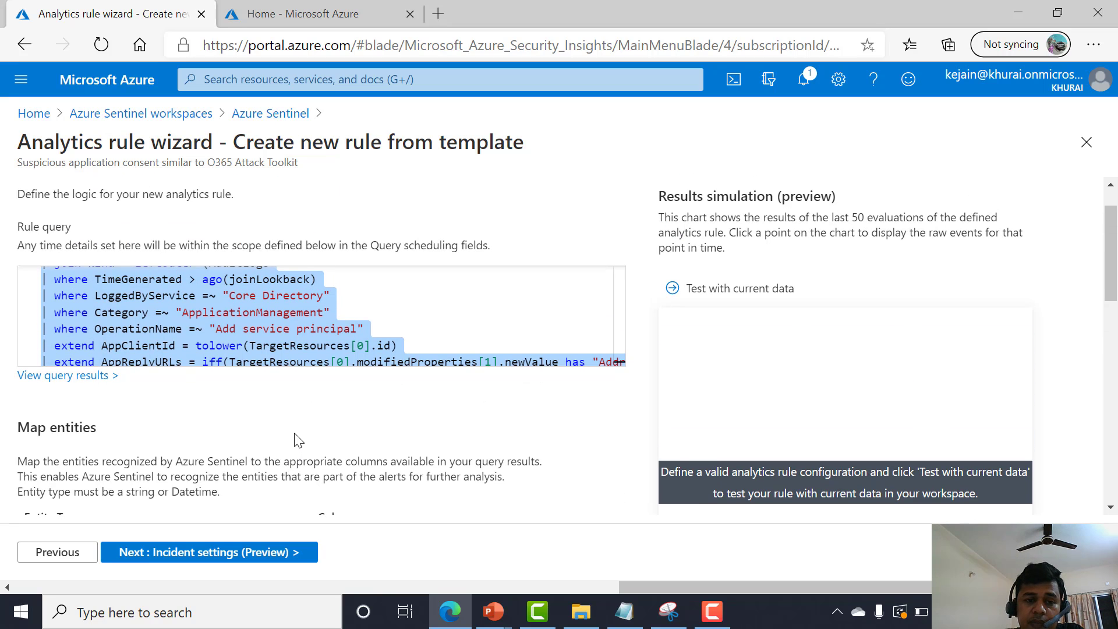
scroll(298, 441, "up", 1)
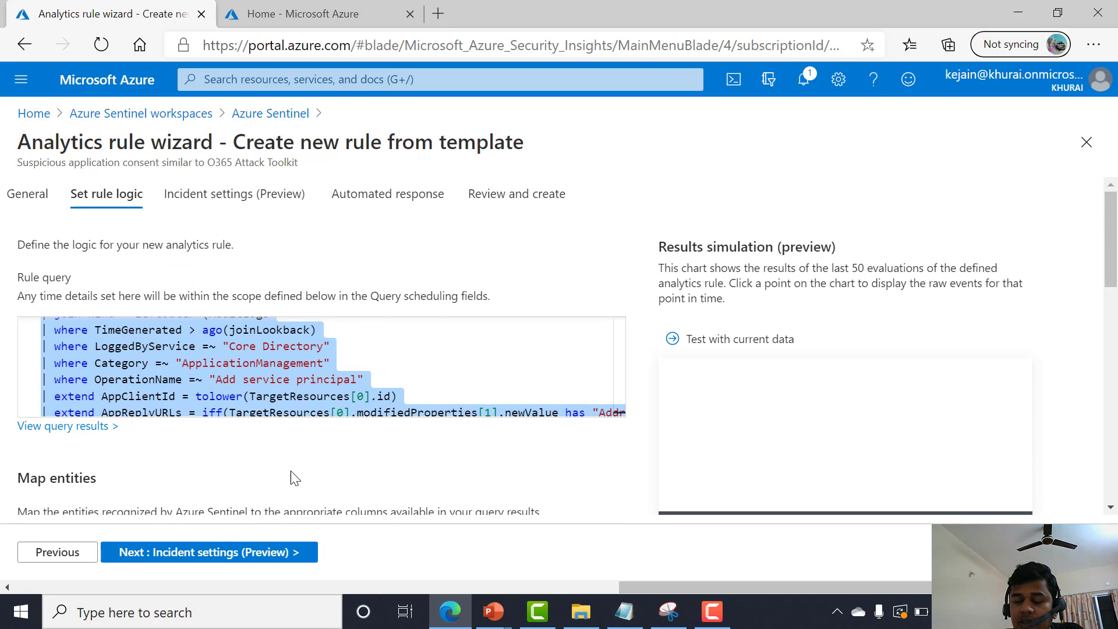
left_click(273, 555)
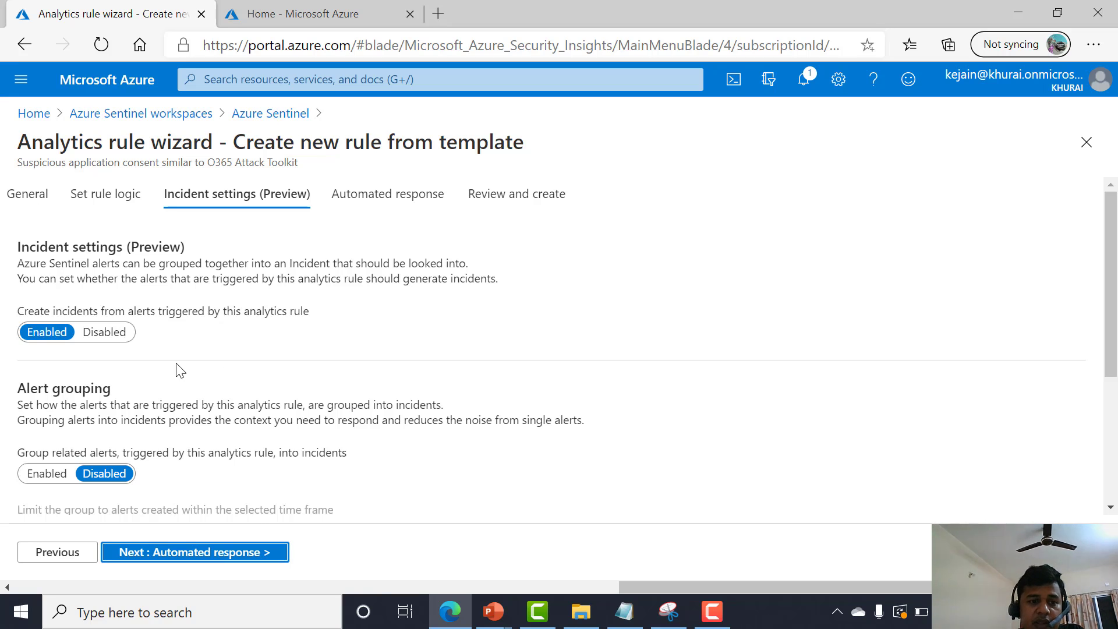
Look over the incident and alert grouping settings and select the LA-Sentinel-Integration-AzConfDev playbook as automated response.
scroll(181, 378, "down", 1)
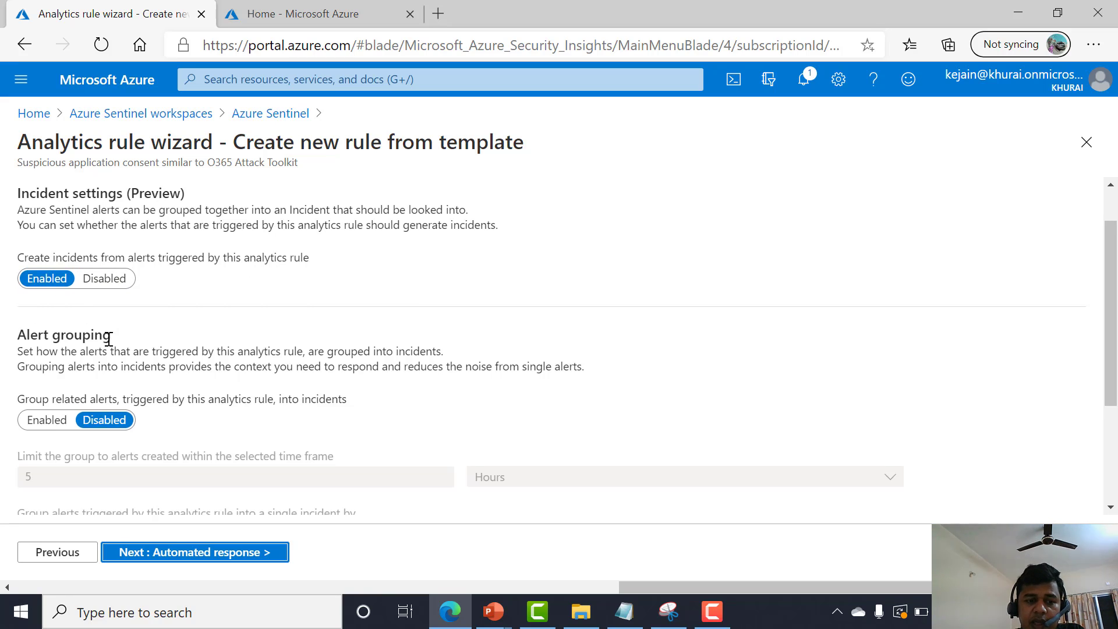
scroll(107, 355, "down", 3)
scroll(30, 381, "down", 1)
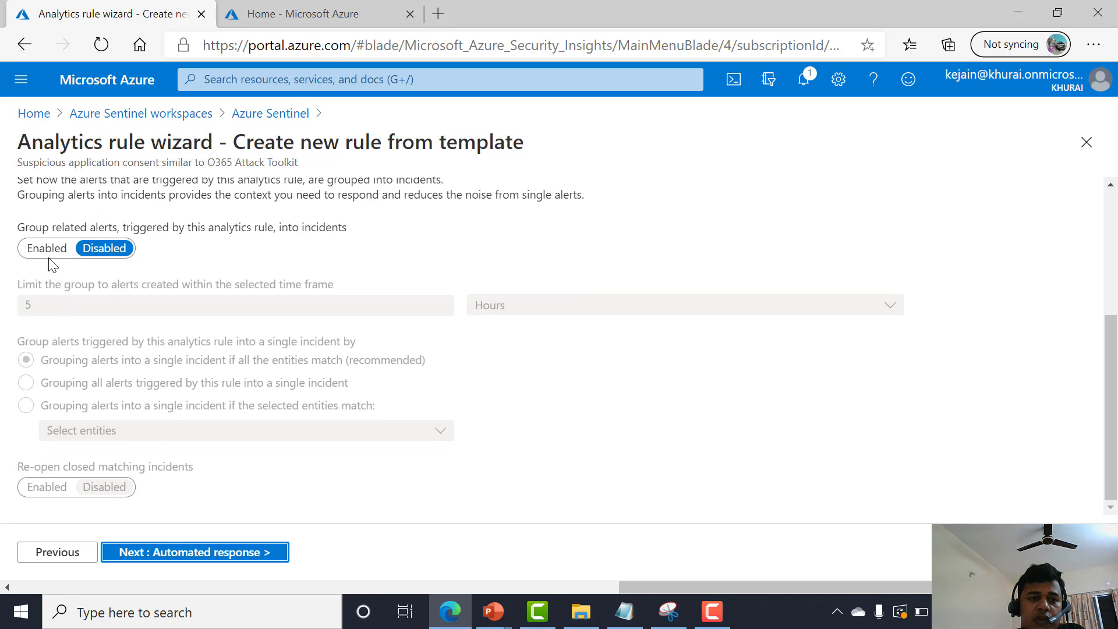
left_click(238, 553)
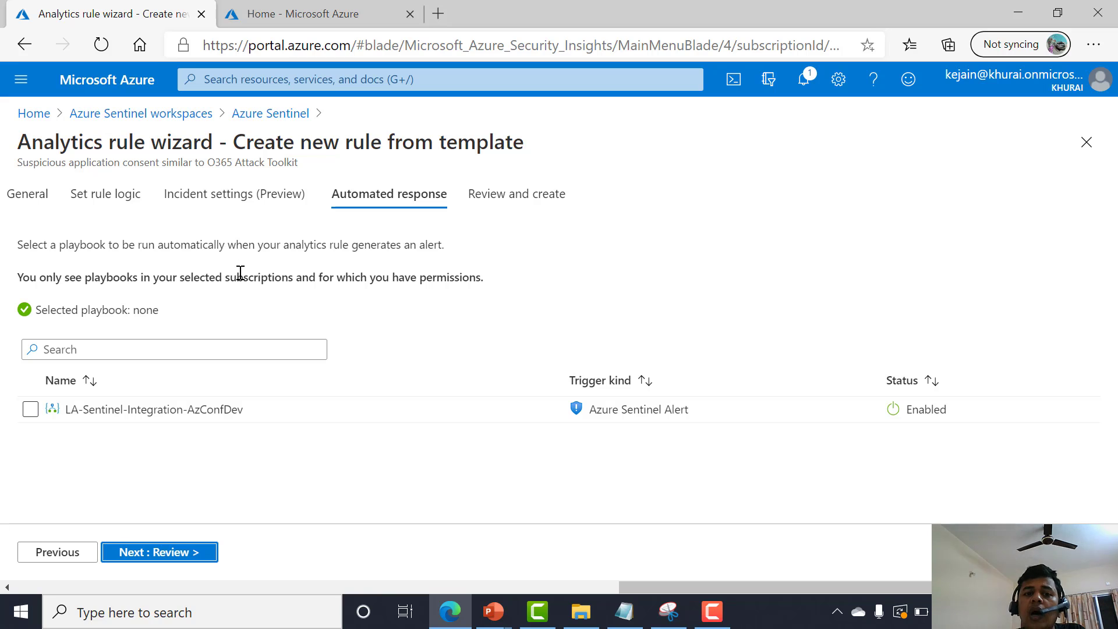
left_click(26, 415)
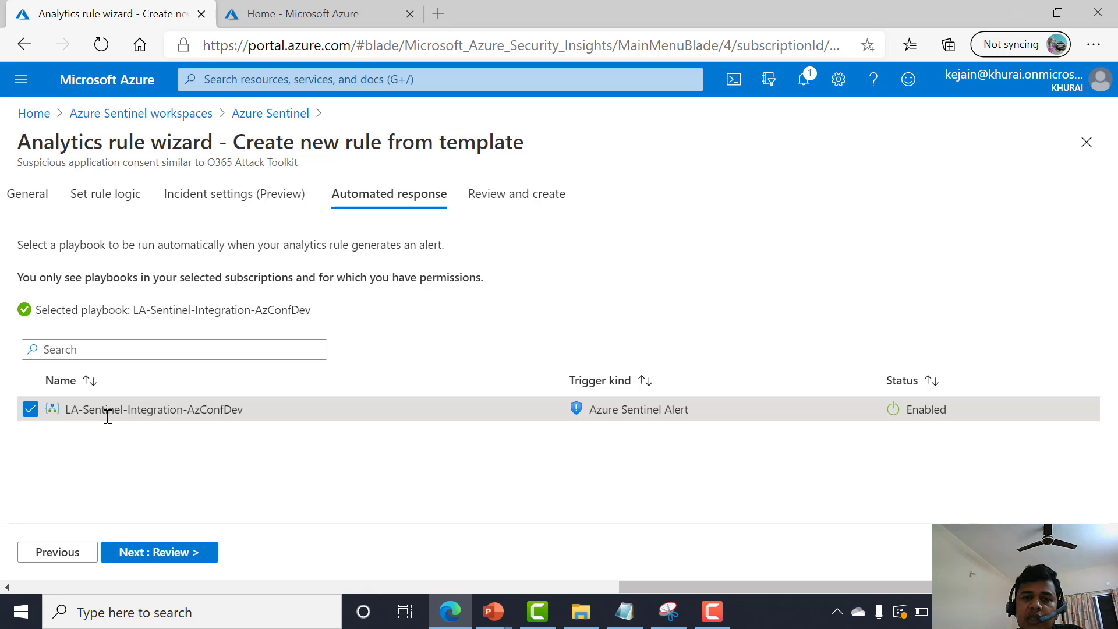
Review and create the analytics rule.
left_click(517, 194)
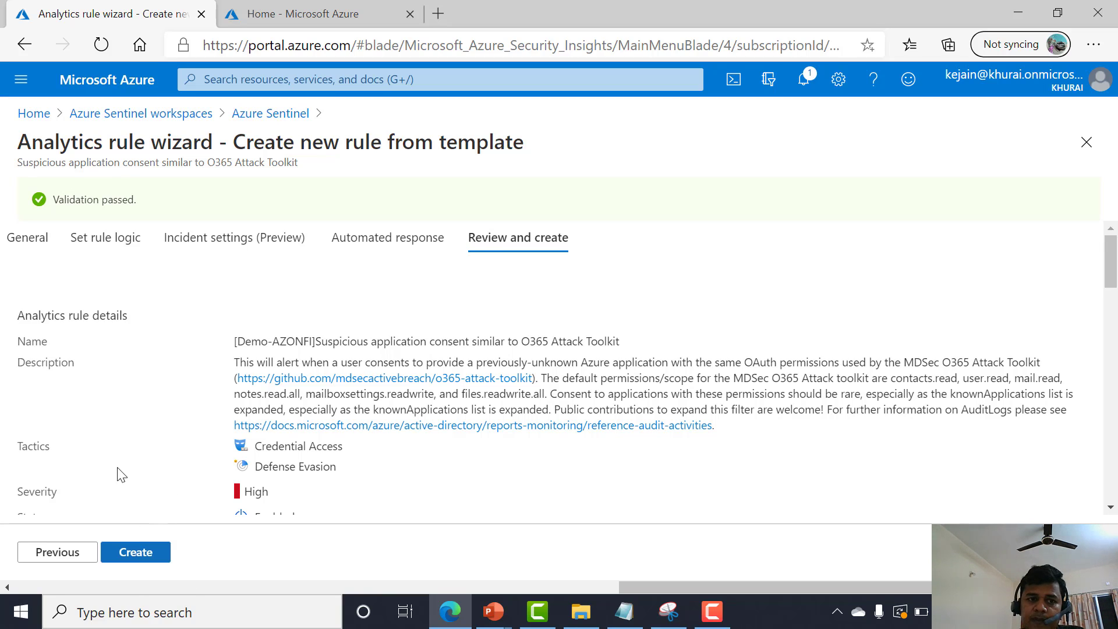
left_click(149, 553)
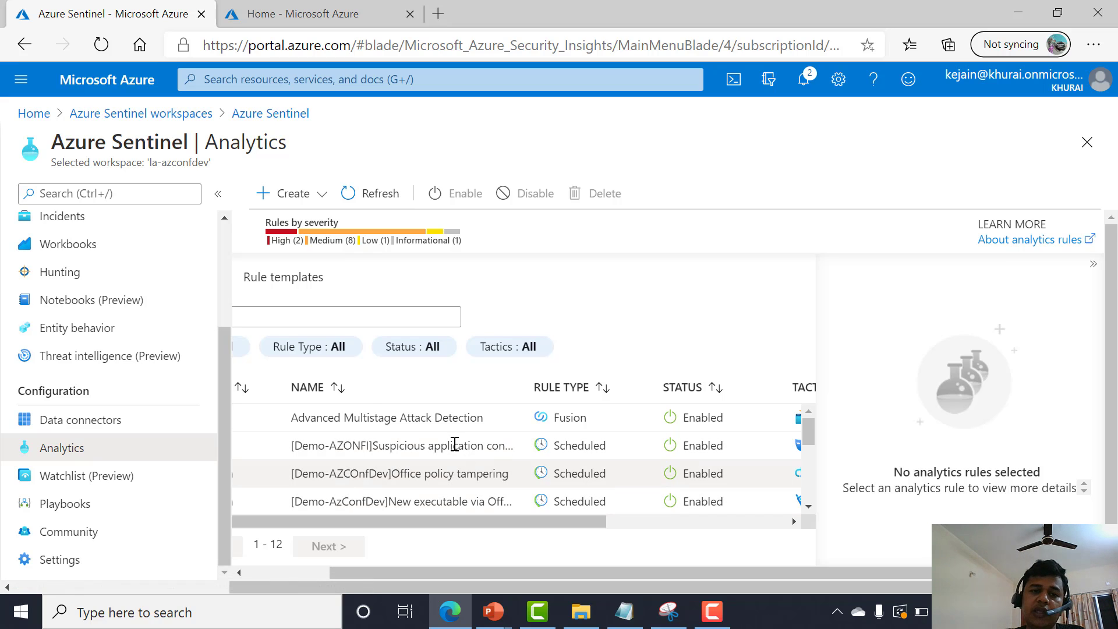
Start a new scheduled query rule and name it "[Demo-Azconf]testing".
left_click(298, 201)
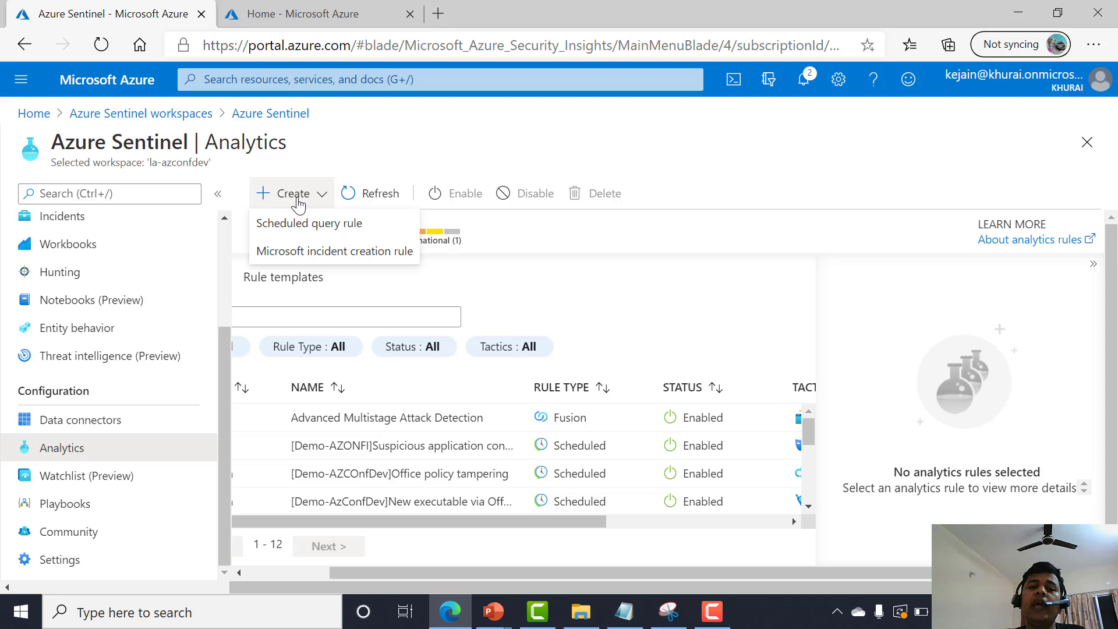
left_click(315, 234)
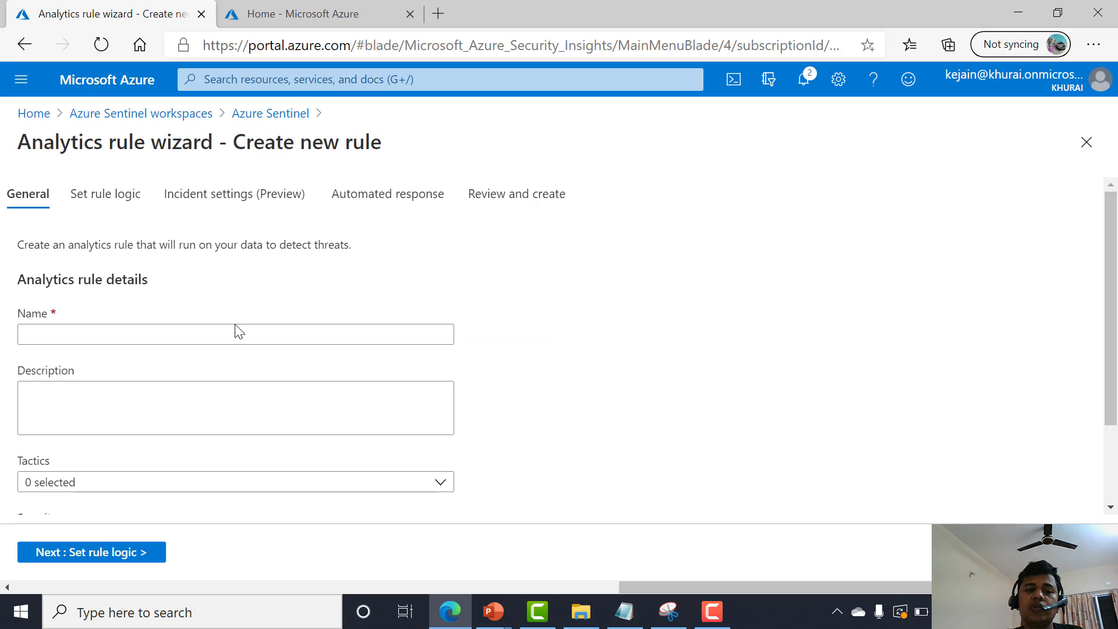
left_click(233, 337)
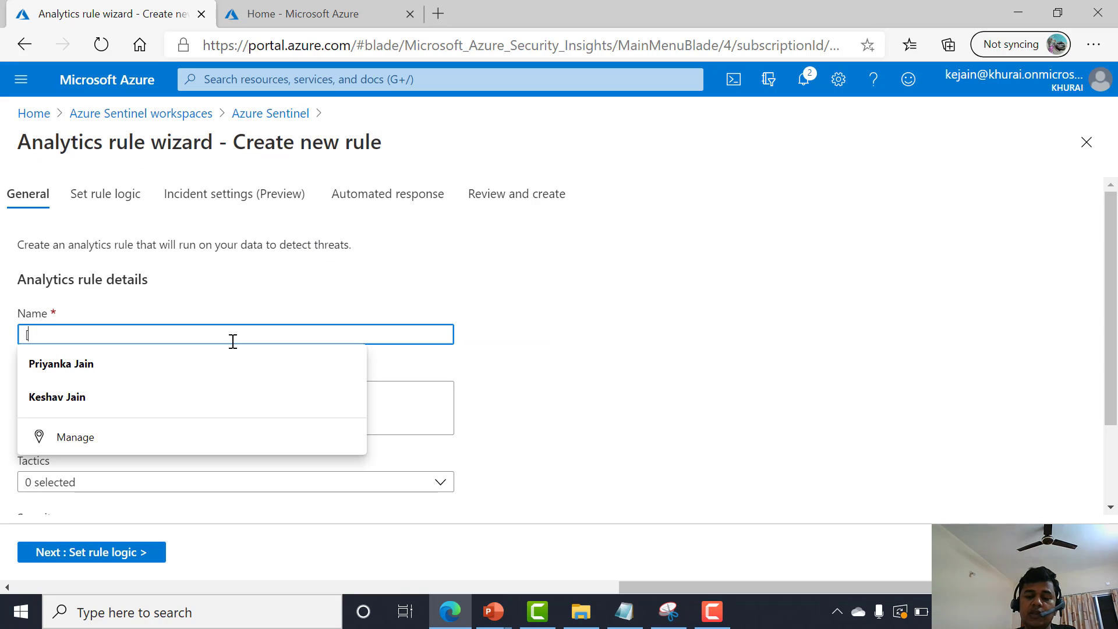
type("[Demo-Azconf]testing")
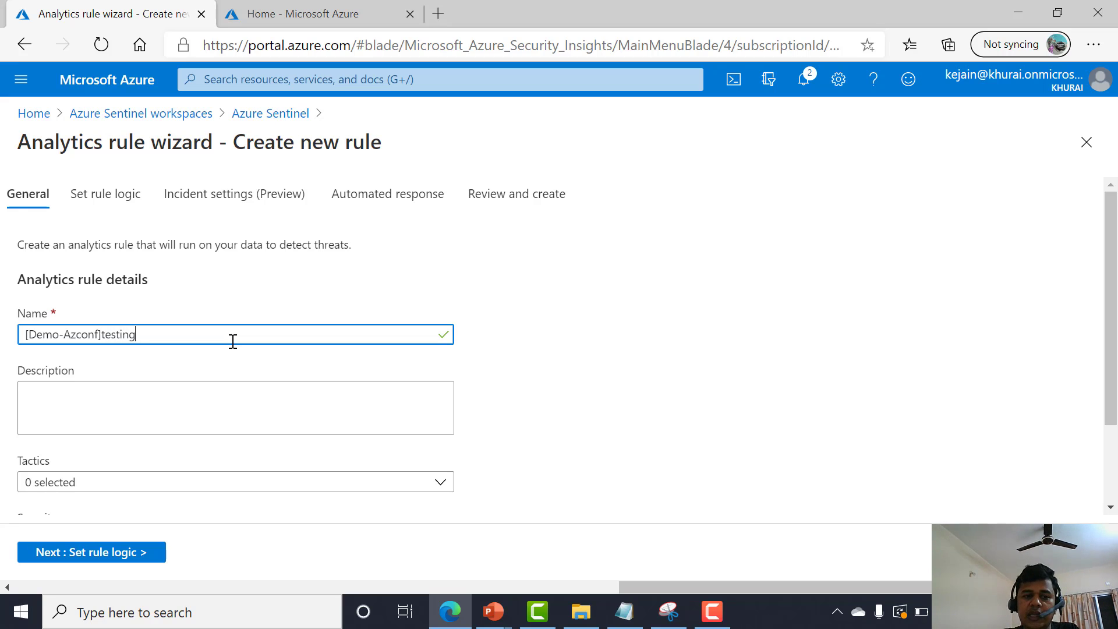
Copy the rule name into the description field.
key("ctrl+a")
key("ctrl+c")
left_click(234, 386)
key("ctrl+v")
Choose the rule's tactics, including Collection, and continue to the rule logic page.
scroll(215, 427, "down", 2)
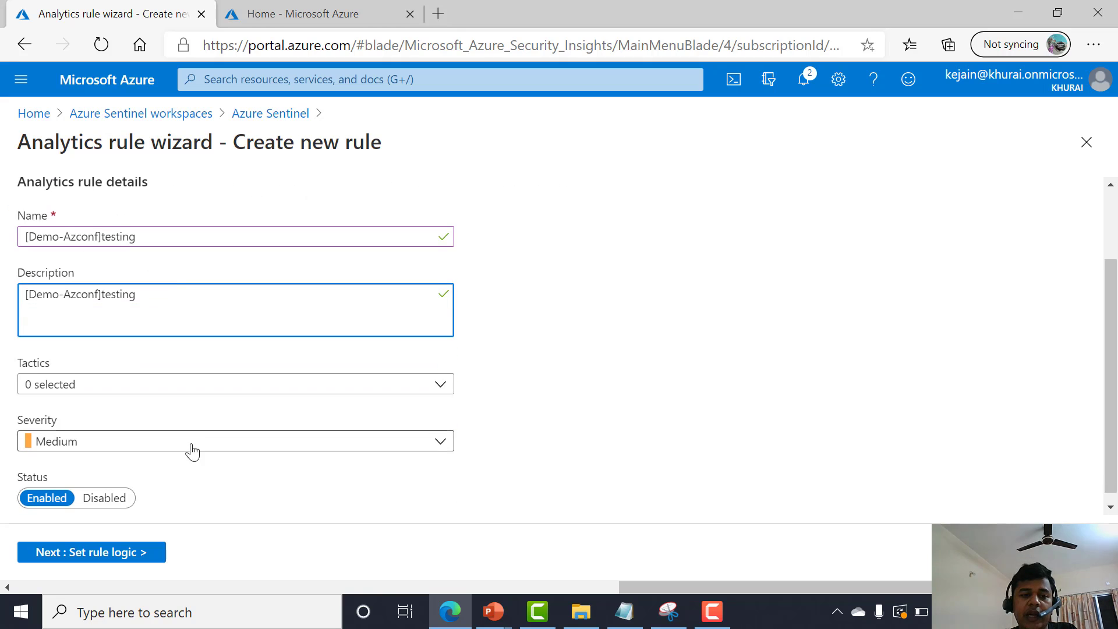
left_click(145, 384)
scroll(132, 364, "down", 2)
left_click(113, 312)
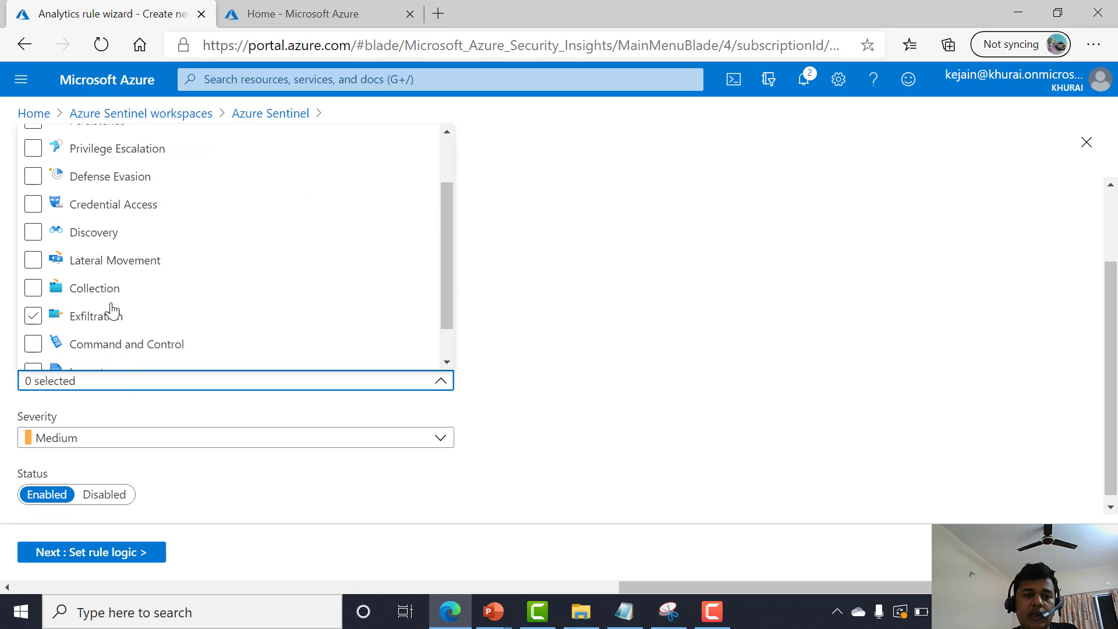
left_click(109, 291)
scroll(124, 265, "up", 1)
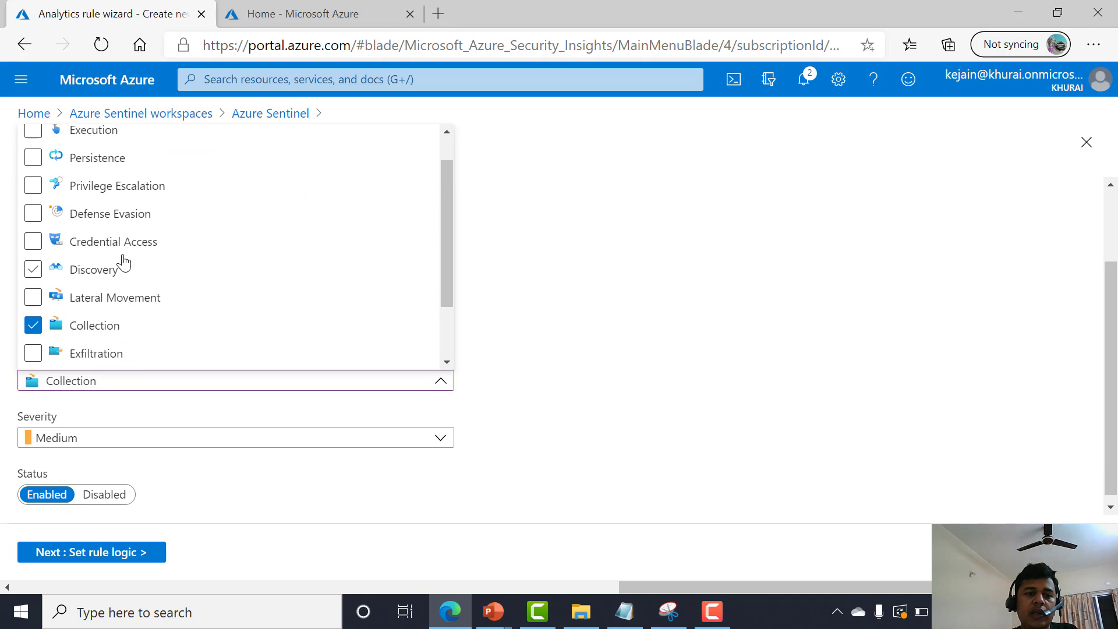
left_click(126, 246)
left_click(124, 554)
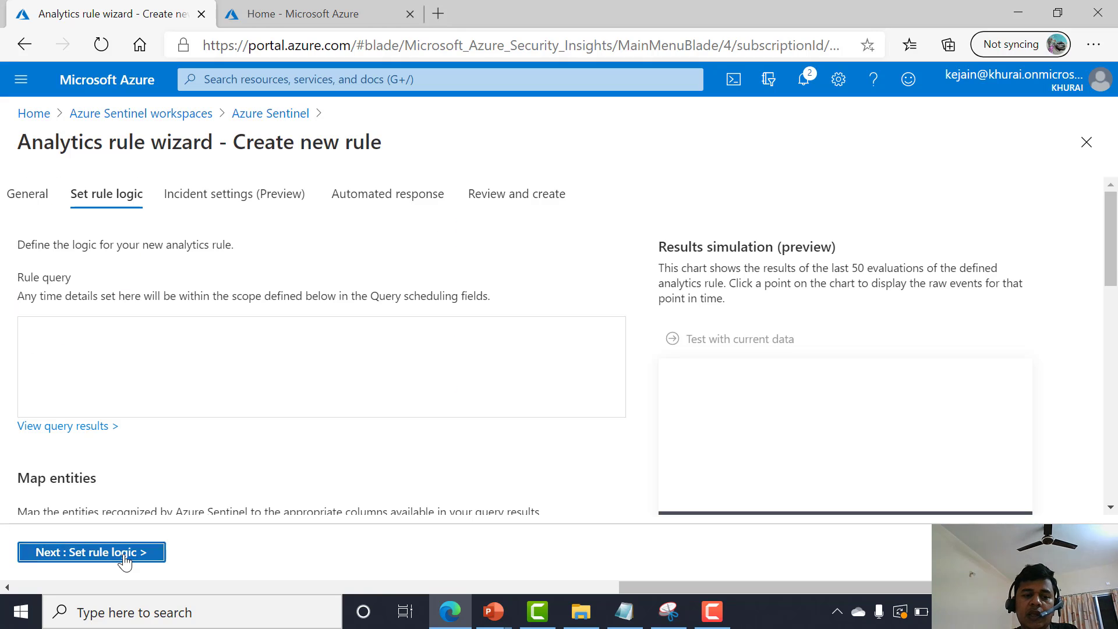
Start the rule query with the SecurityEvent table.
left_click(146, 389)
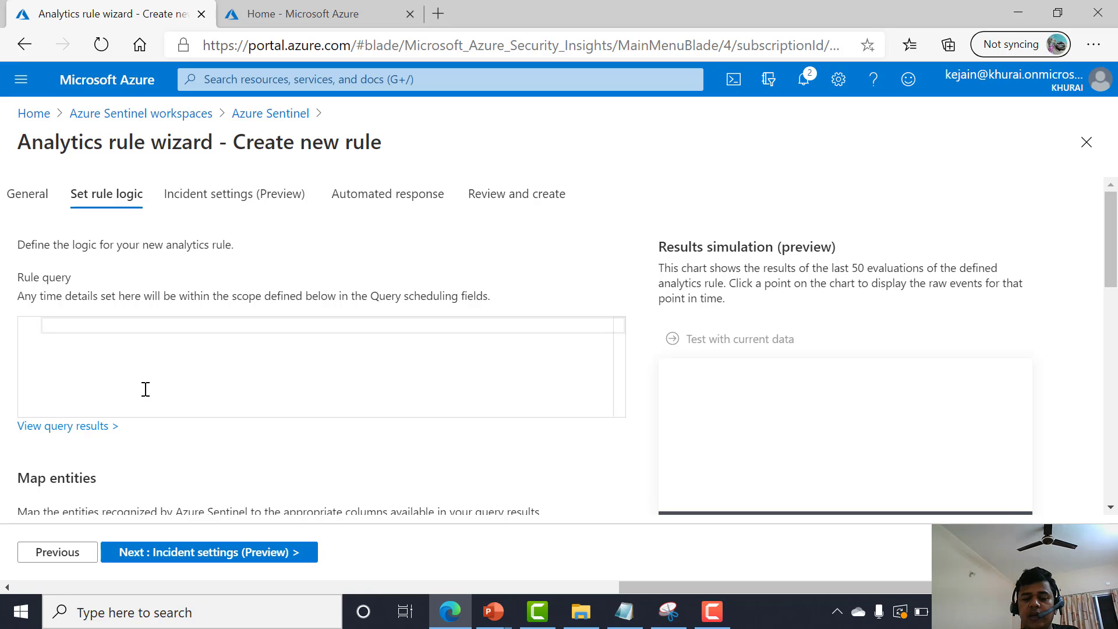
type("s")
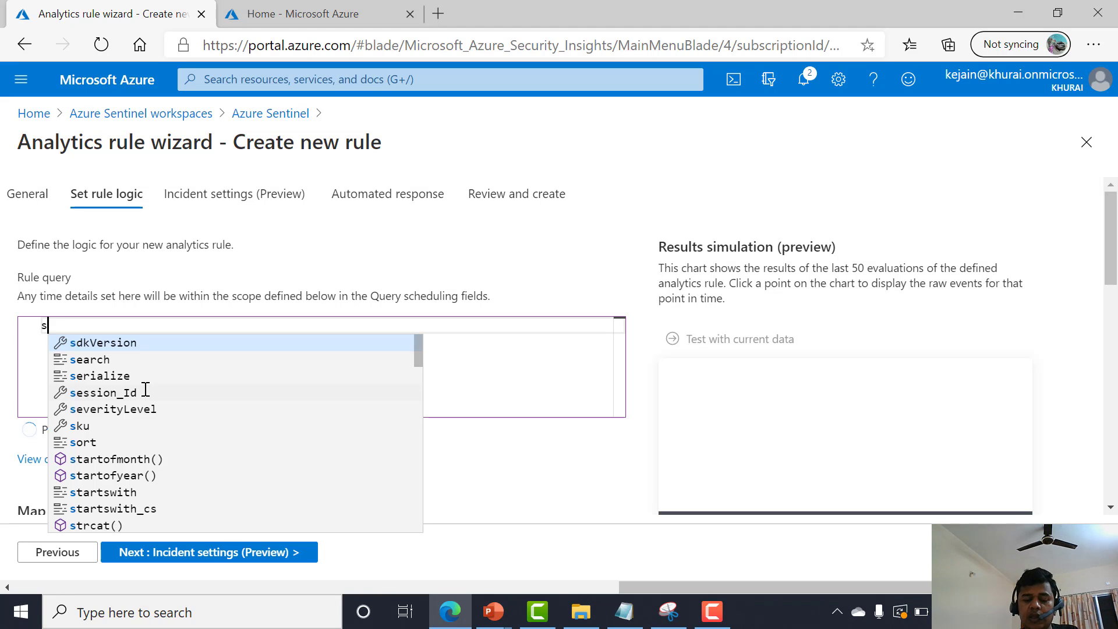
key("Escape")
type("ecu")
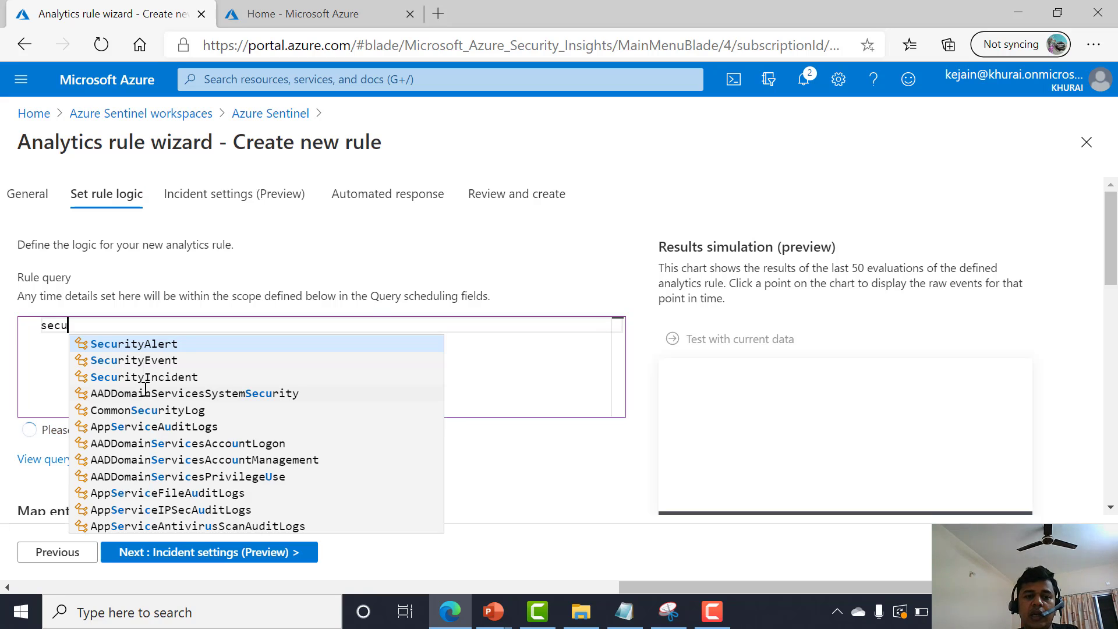
key("Down")
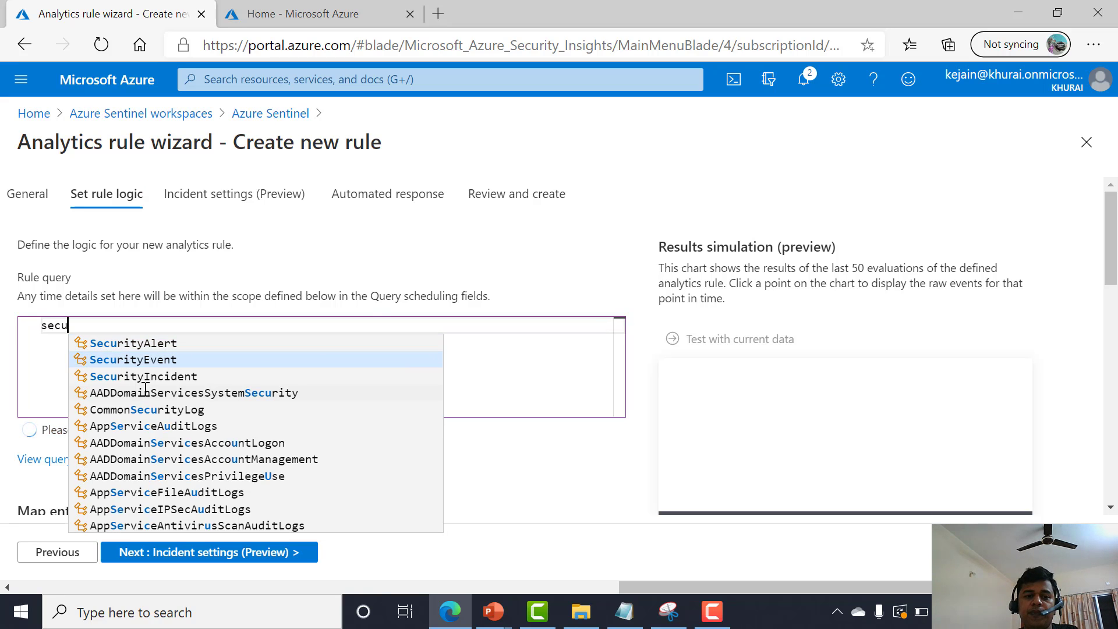
key("Return")
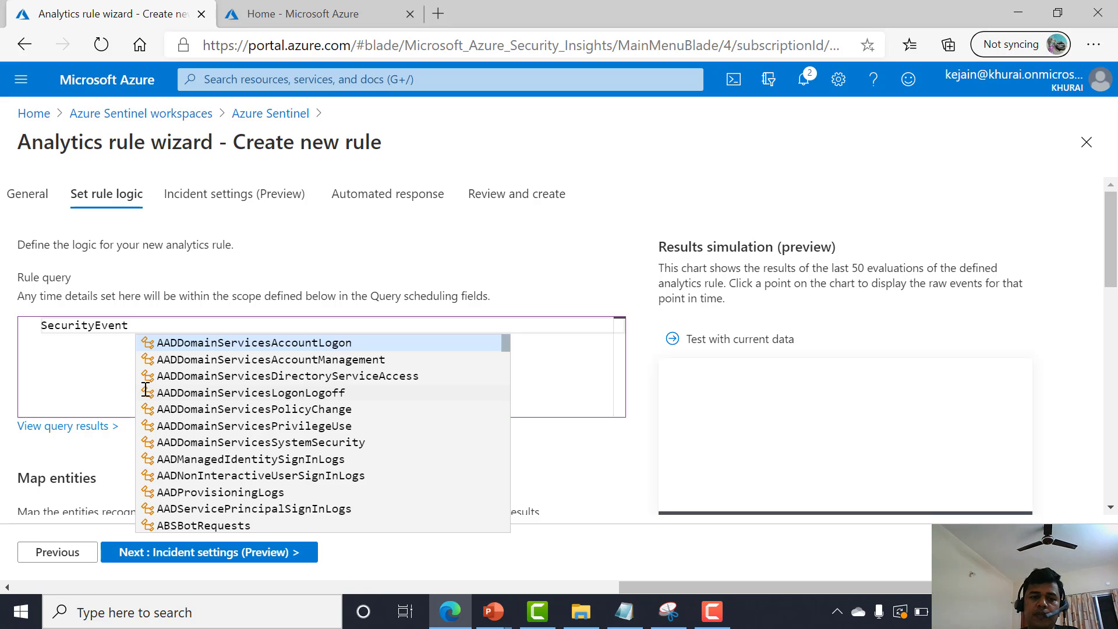
Try to add a where clause filtering SecurityEvent to entries containing 12.
type("| whe")
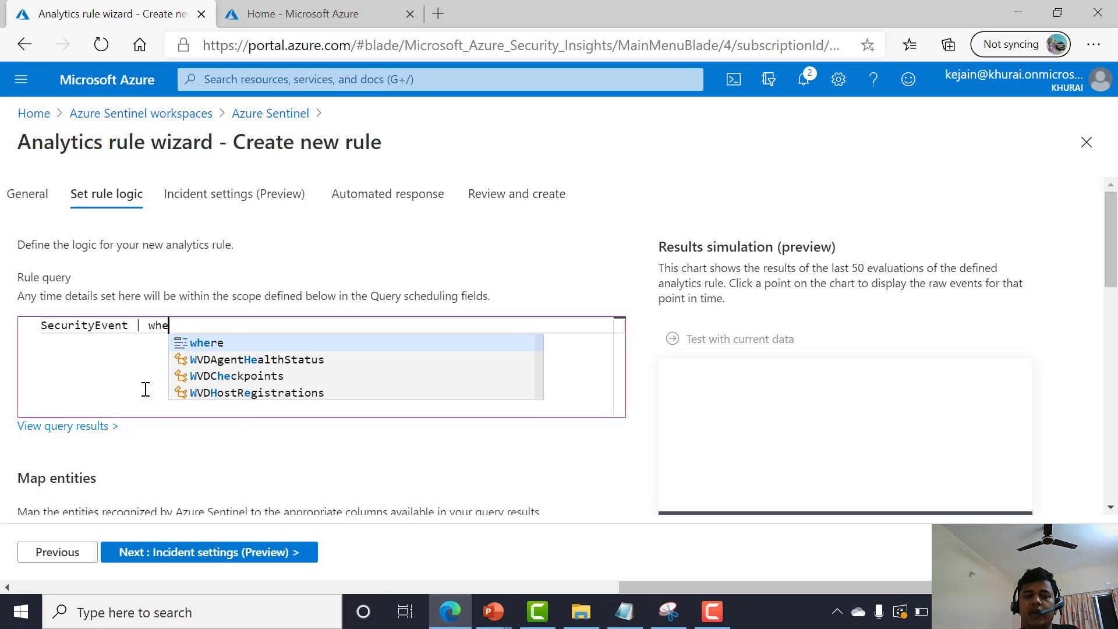
type("re se")
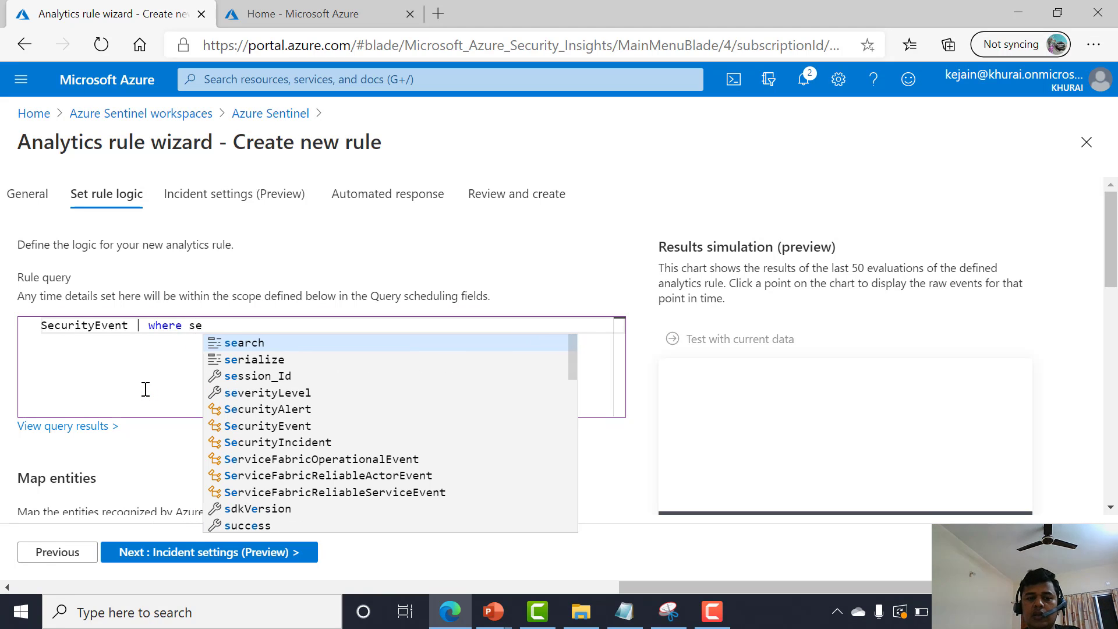
key("Down")
key("Down")
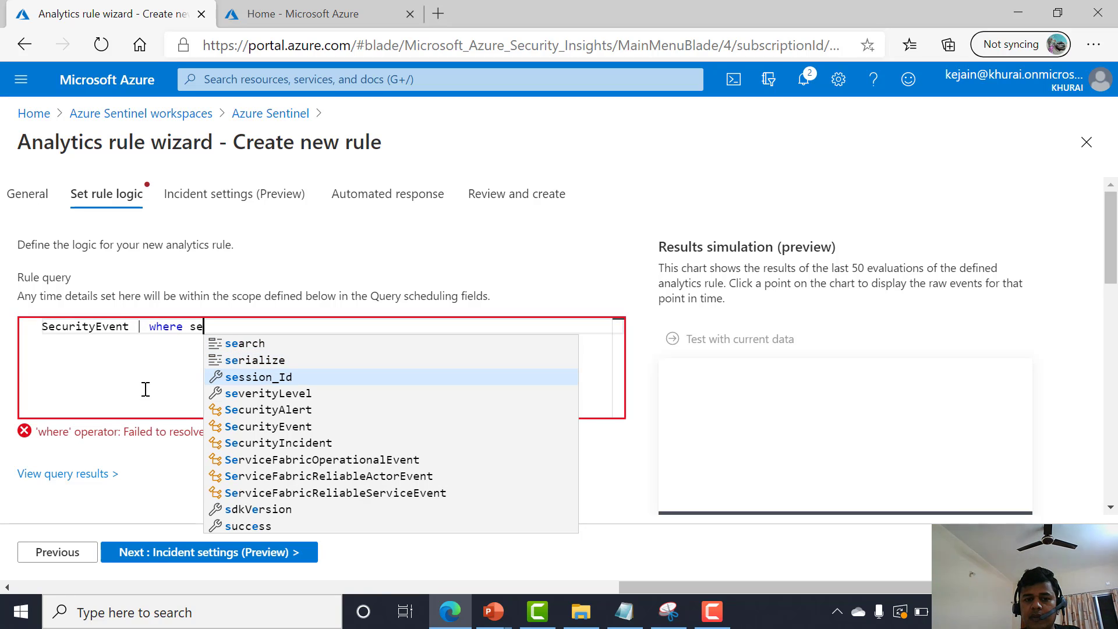
key("Down")
key("Down")
key("Down")
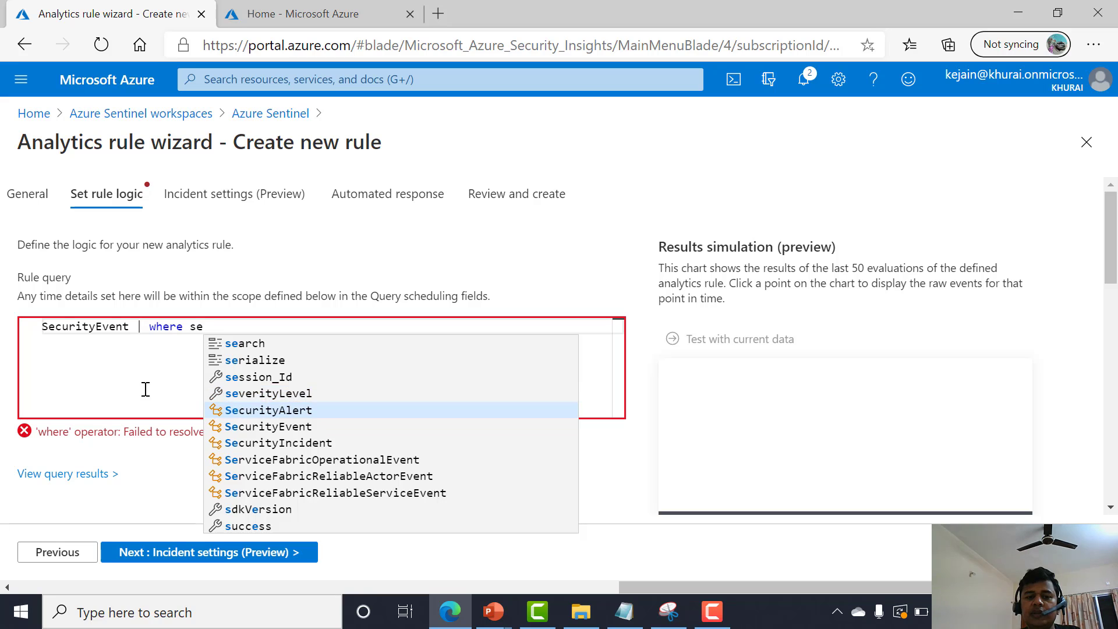
key("Tab")
type("== ")
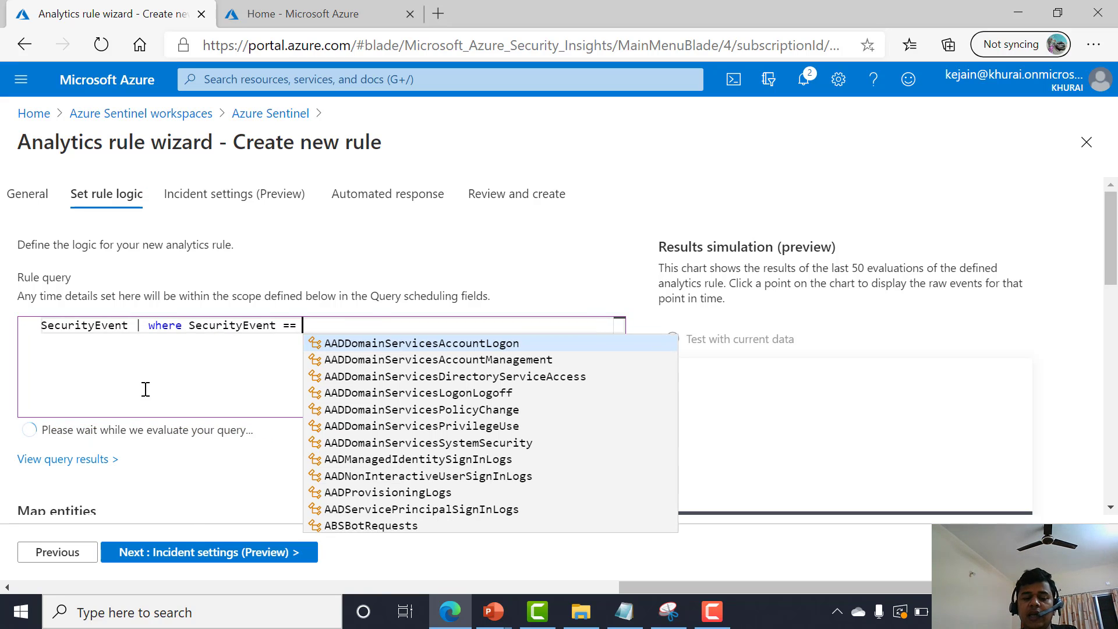
type("23232")
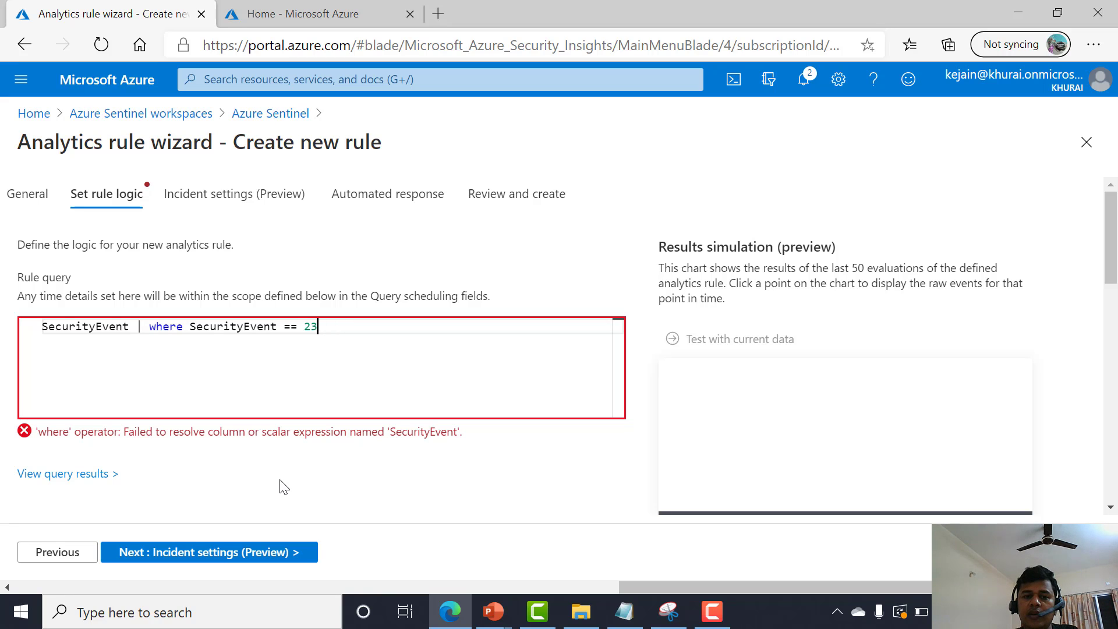
type("co")
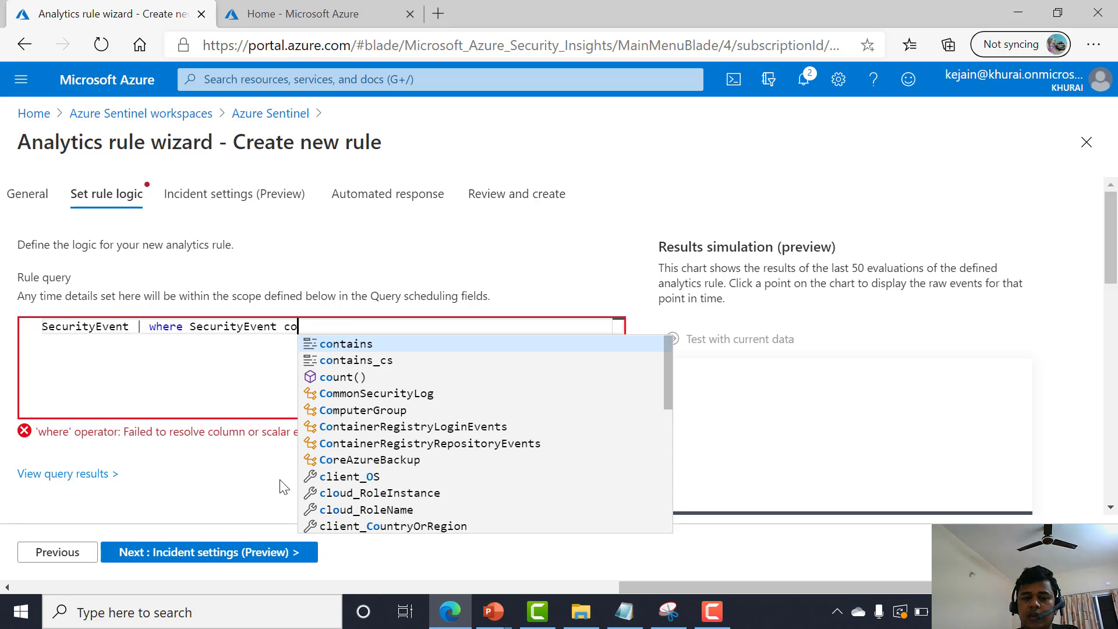
type("ntains 12")
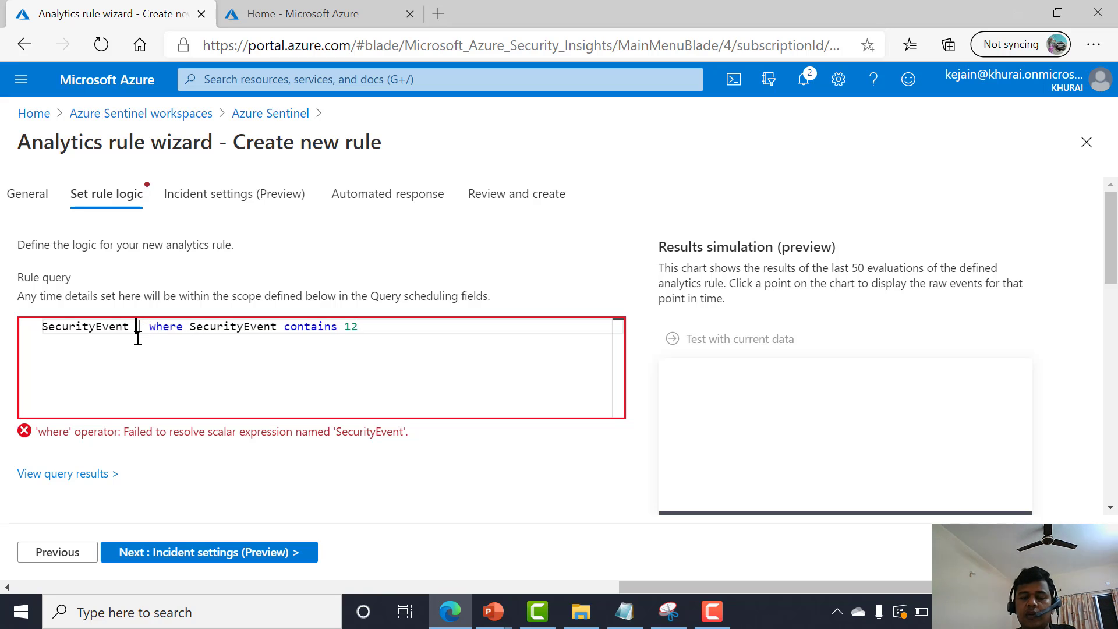
Delete the where clause line from the rule query.
key("Return")
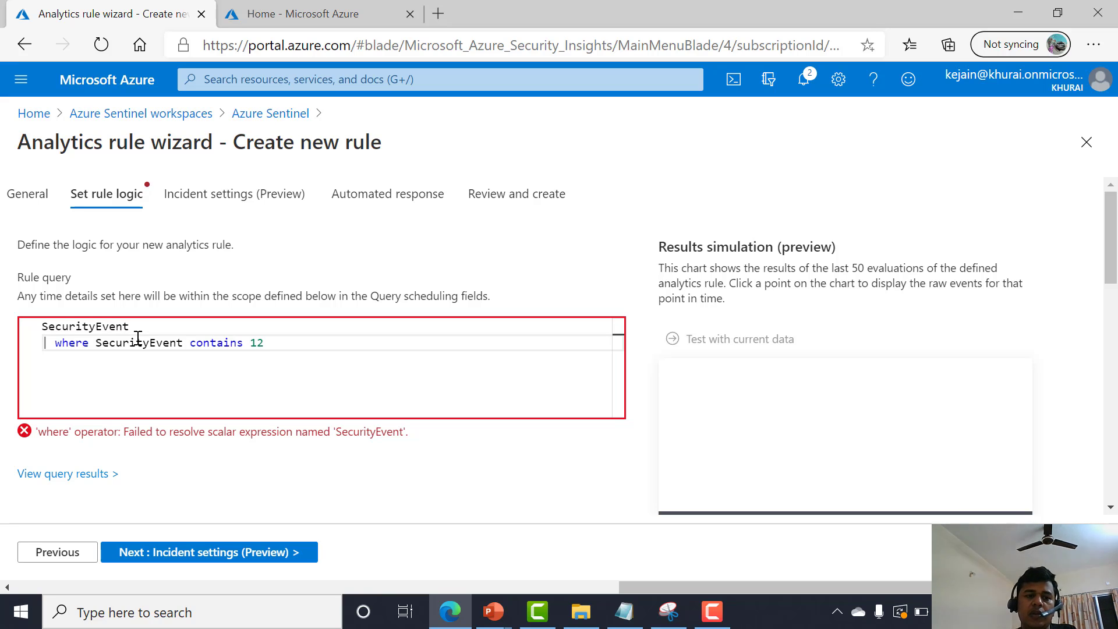
key("shift+End")
type("\\")
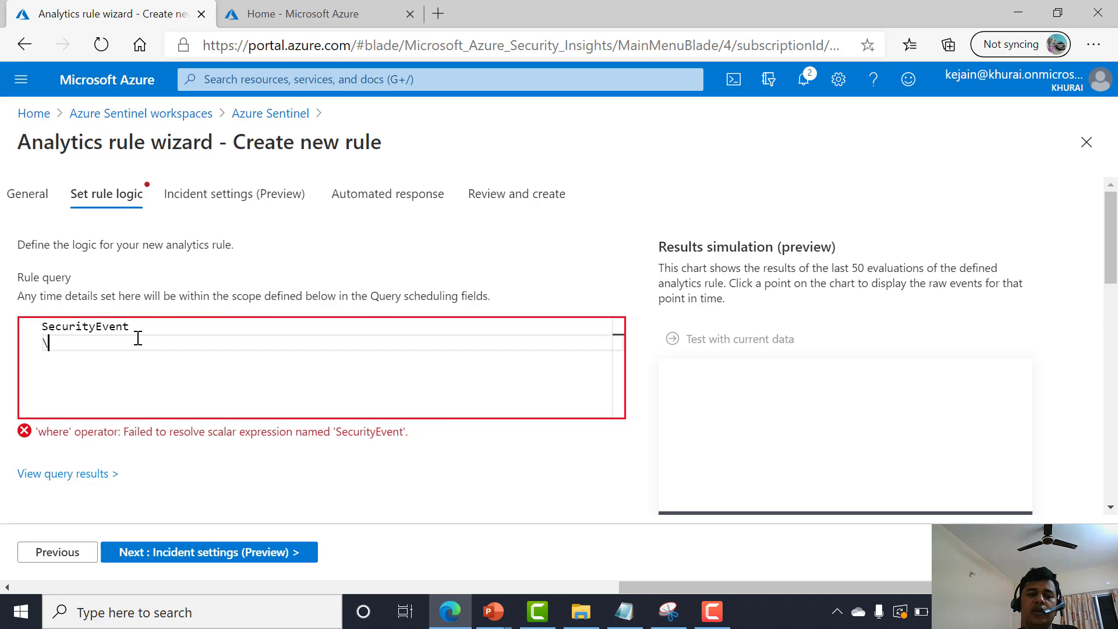
key("BackSpace")
key("BackSpace")
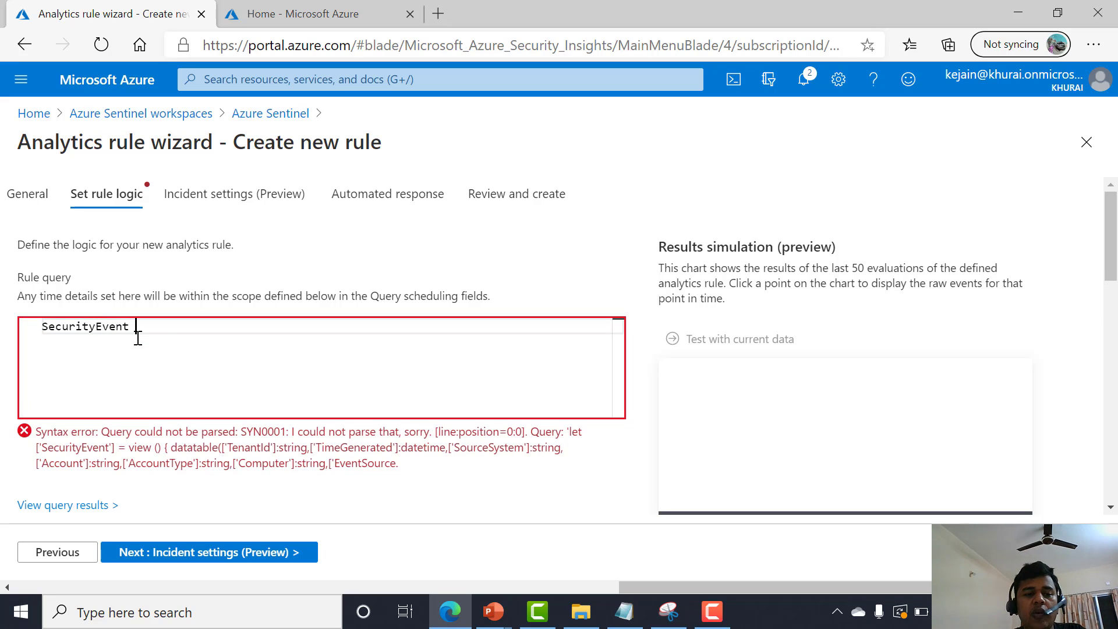
key("BackSpace")
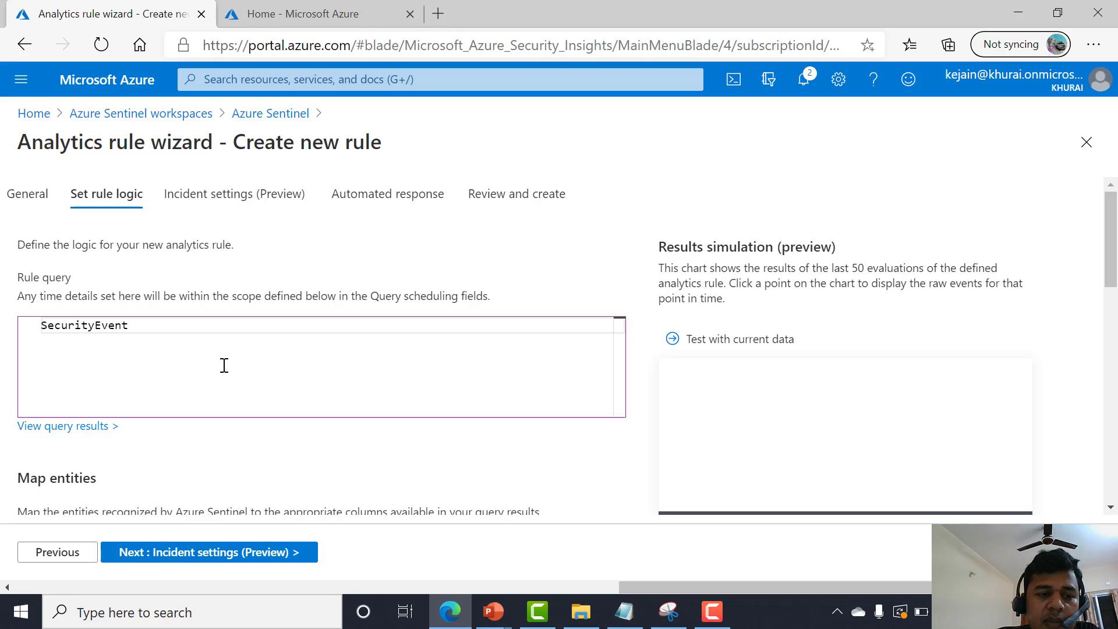
Map the Account entity to the Account column of the query results.
left_click(193, 560)
left_click(66, 560)
scroll(221, 443, "down", 4)
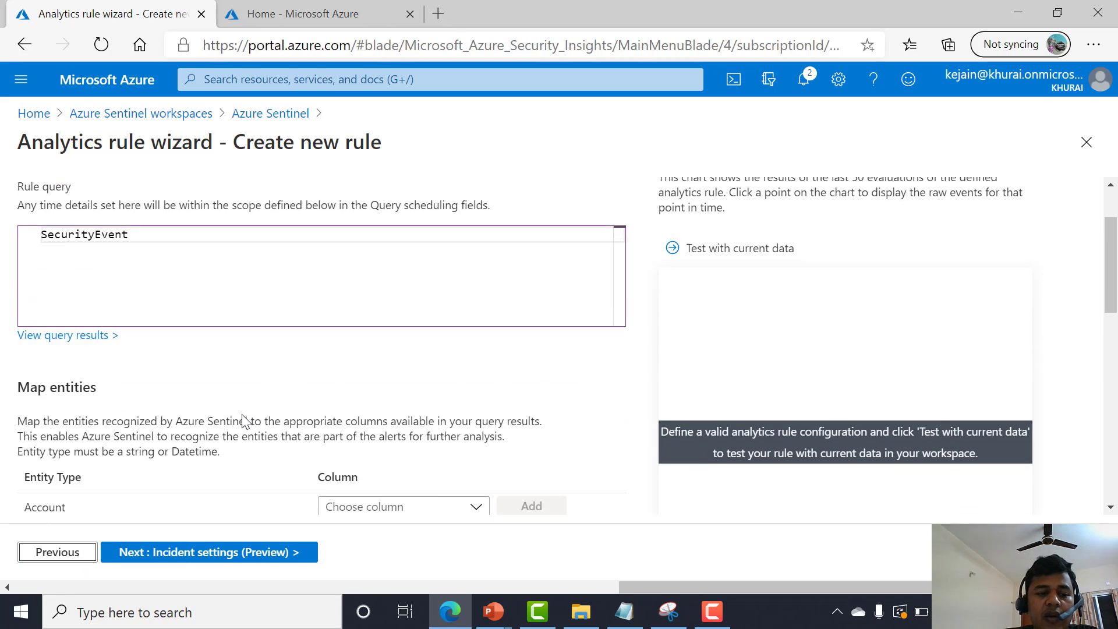
left_click(367, 394)
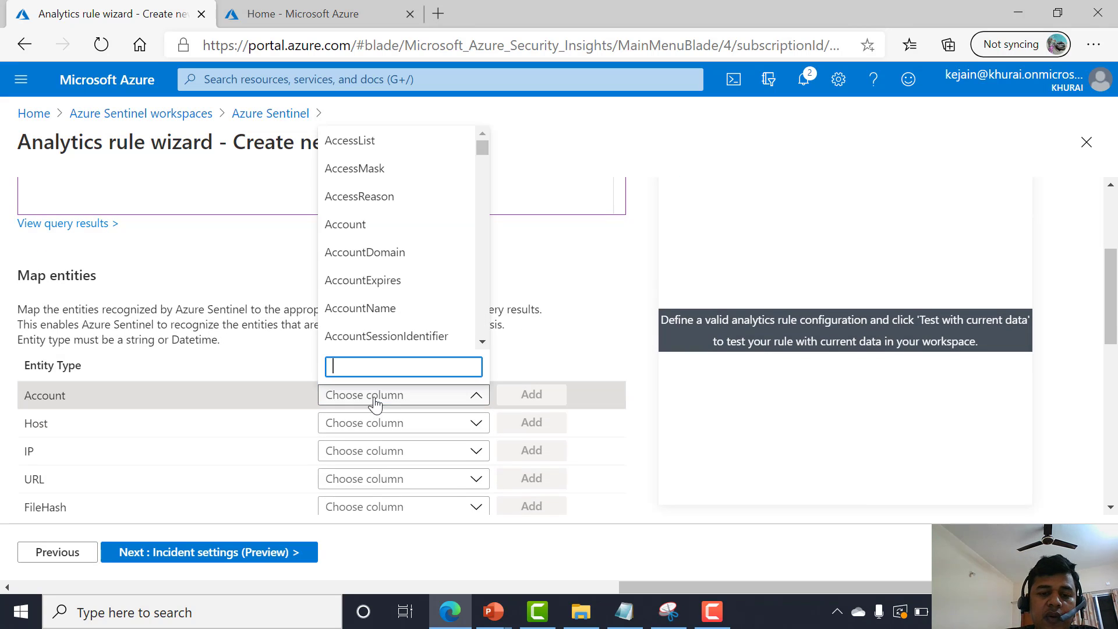
left_click(354, 228)
left_click(531, 394)
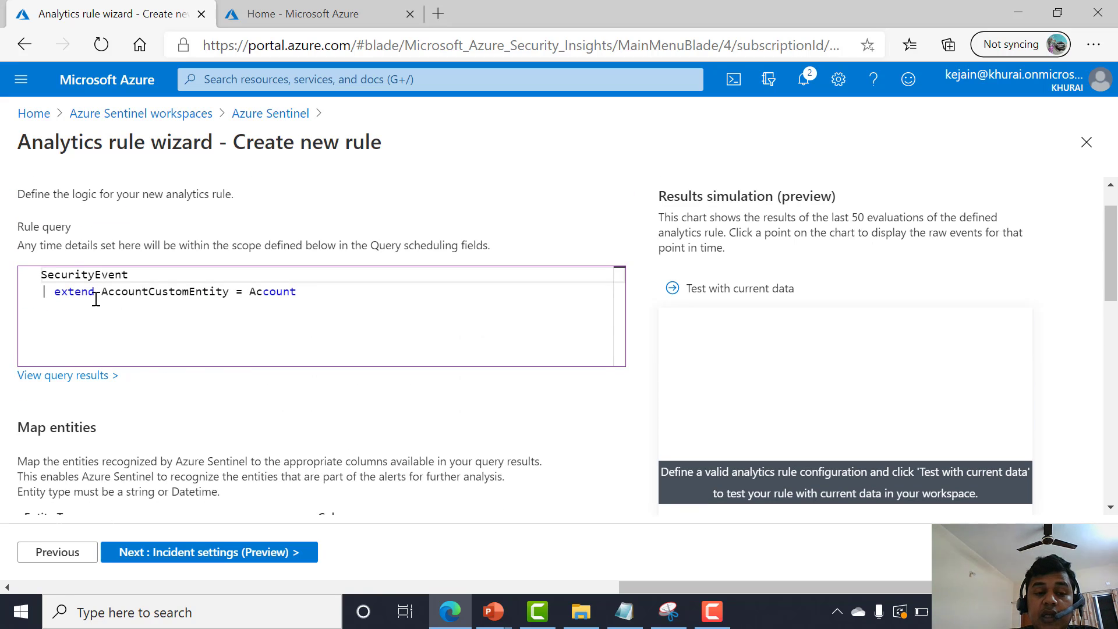
Continue through the incident settings with their defaults to the automated response page.
double_click(150, 293)
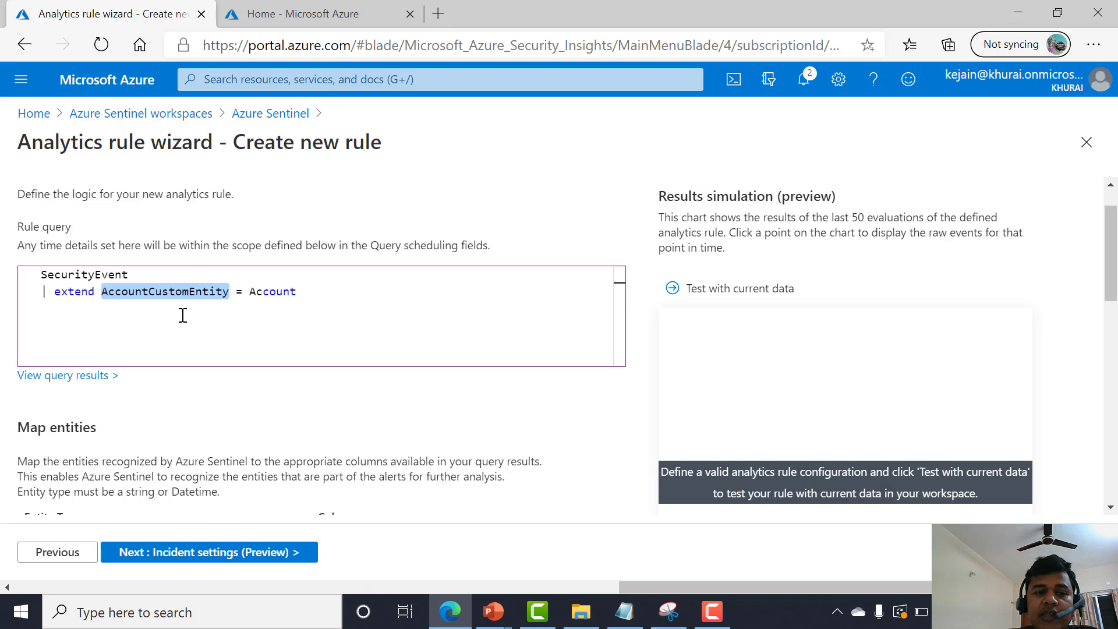
scroll(253, 295, "down", 1)
scroll(314, 262, "down", 3)
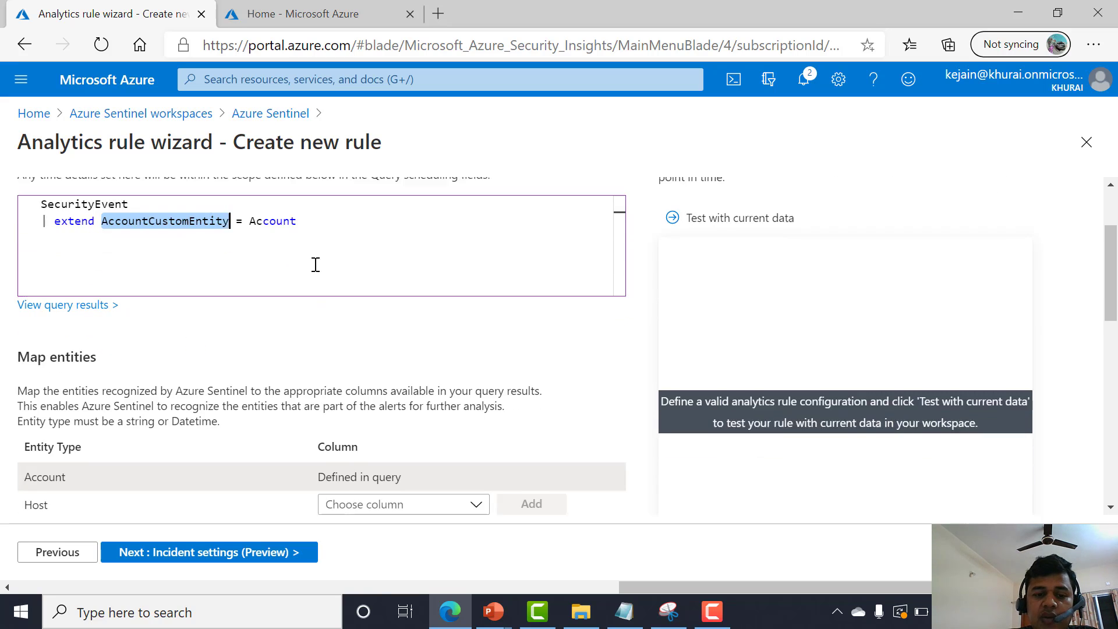
left_click(224, 557)
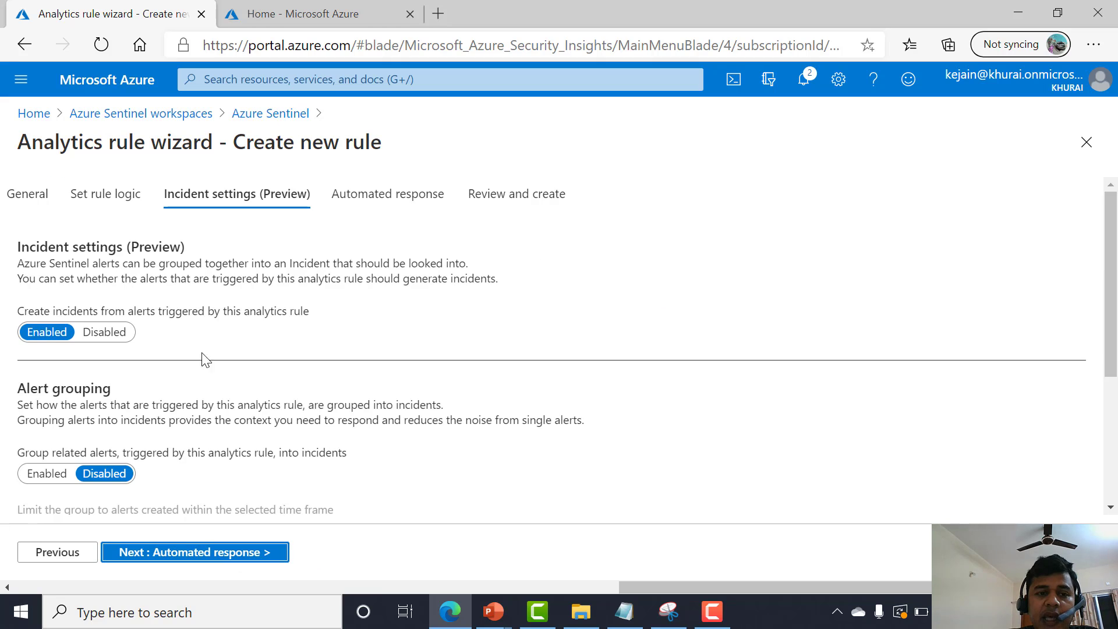
scroll(111, 353, "down", 2)
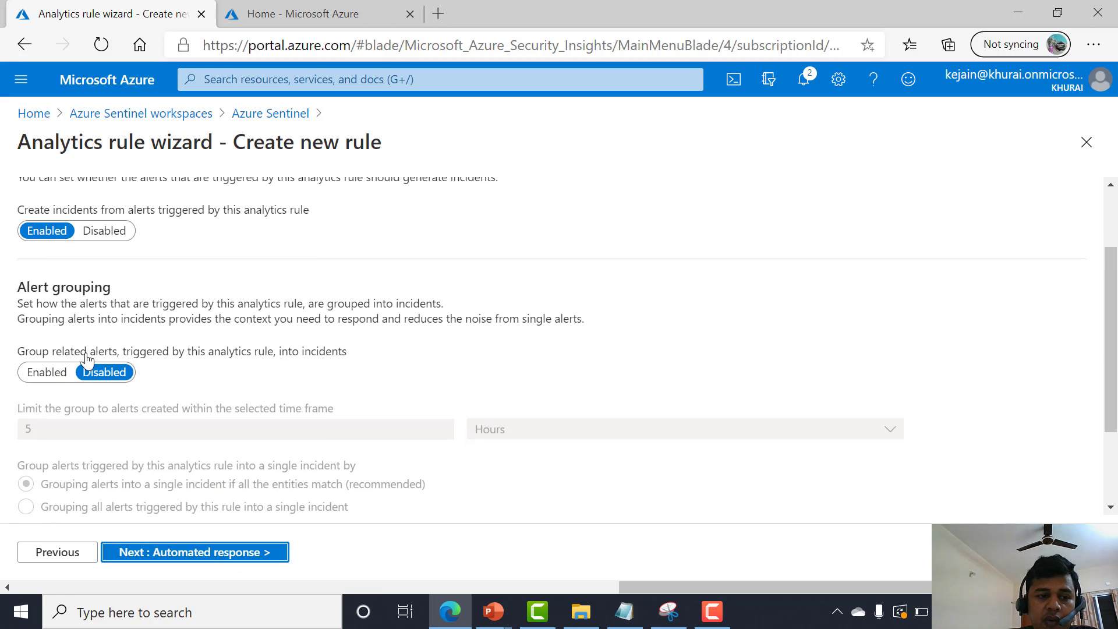
left_click(230, 556)
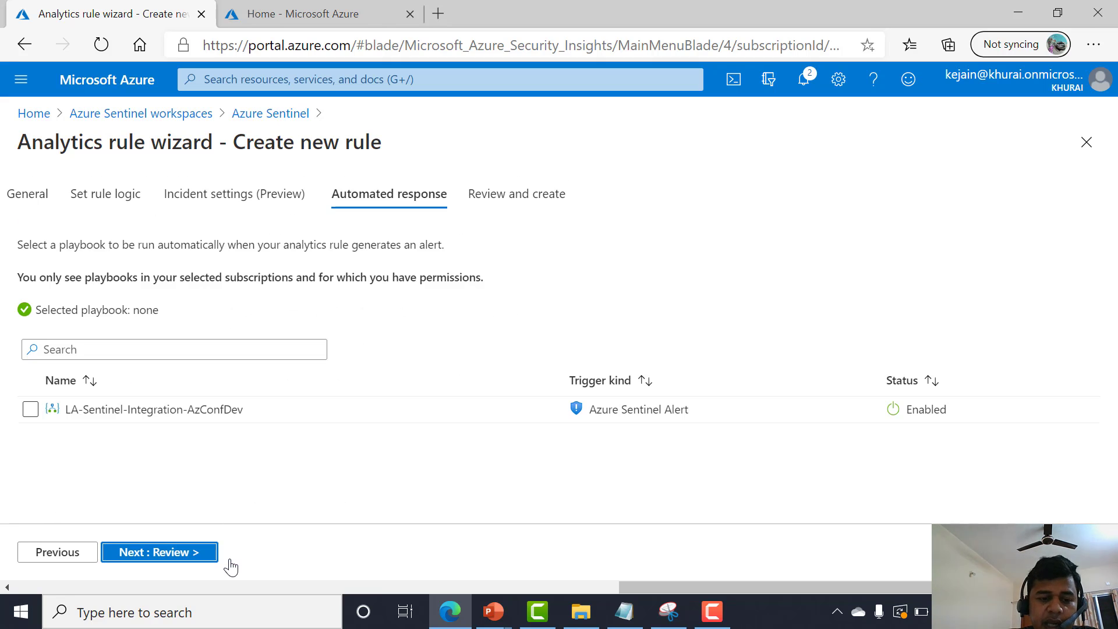
Attach the LA-Sentinel-Integration-AzConfDev playbook to the rule and go to the review page.
left_click(32, 414)
left_click(153, 553)
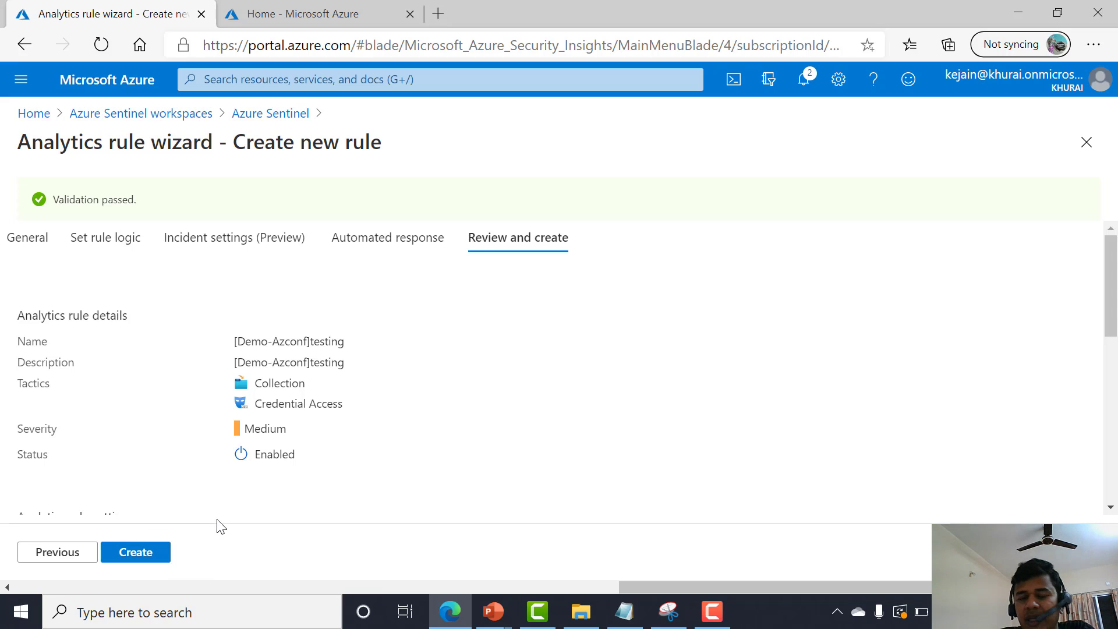
Leave the wizard for the Sentinel playbooks page and start adding a new playbook.
left_click(265, 113)
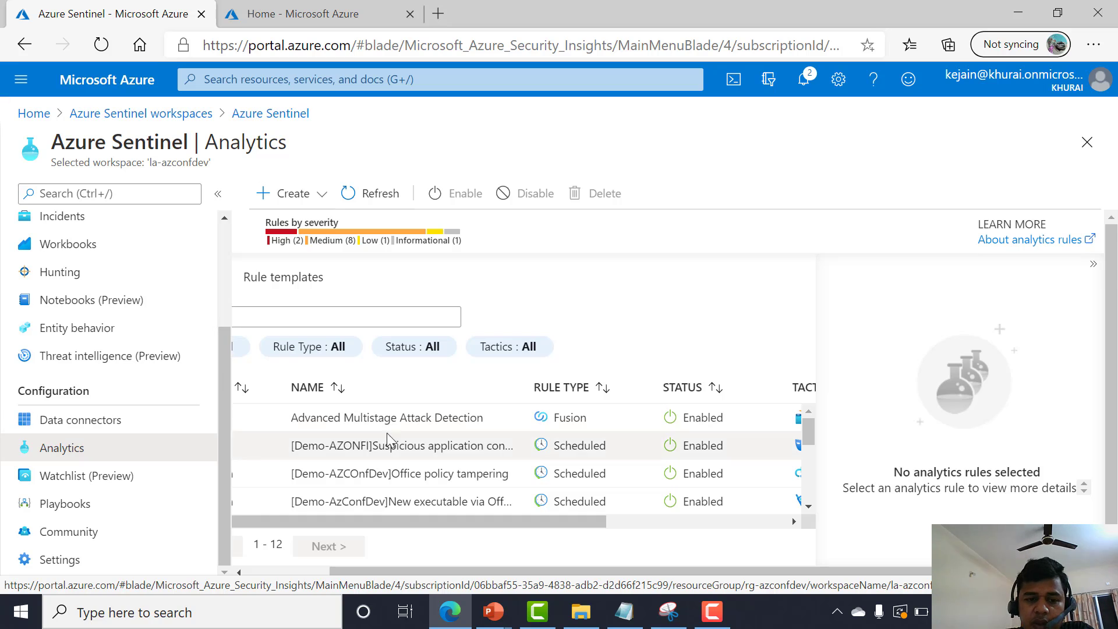
left_click(95, 508)
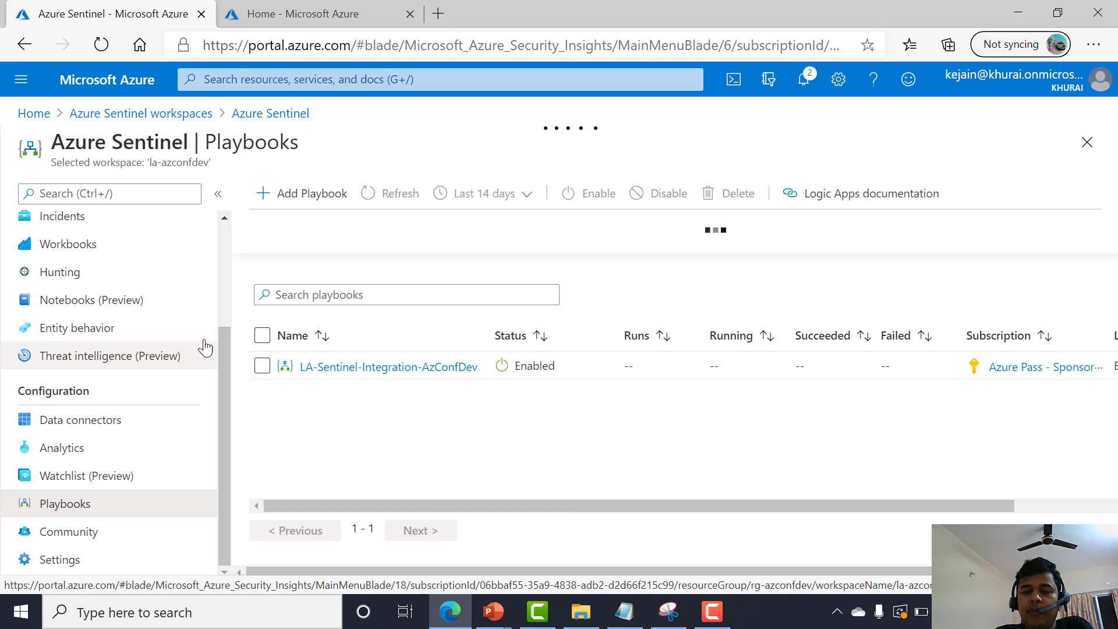
left_click(329, 195)
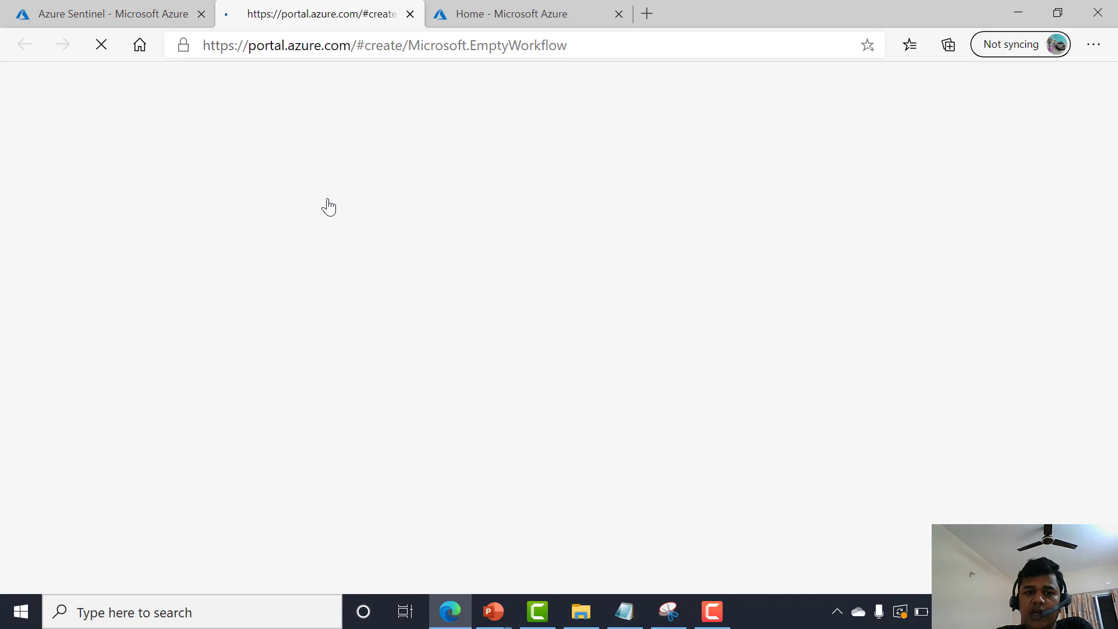
Select the RG-AzConfDev resource group for the new Logic App.
left_click(123, 3)
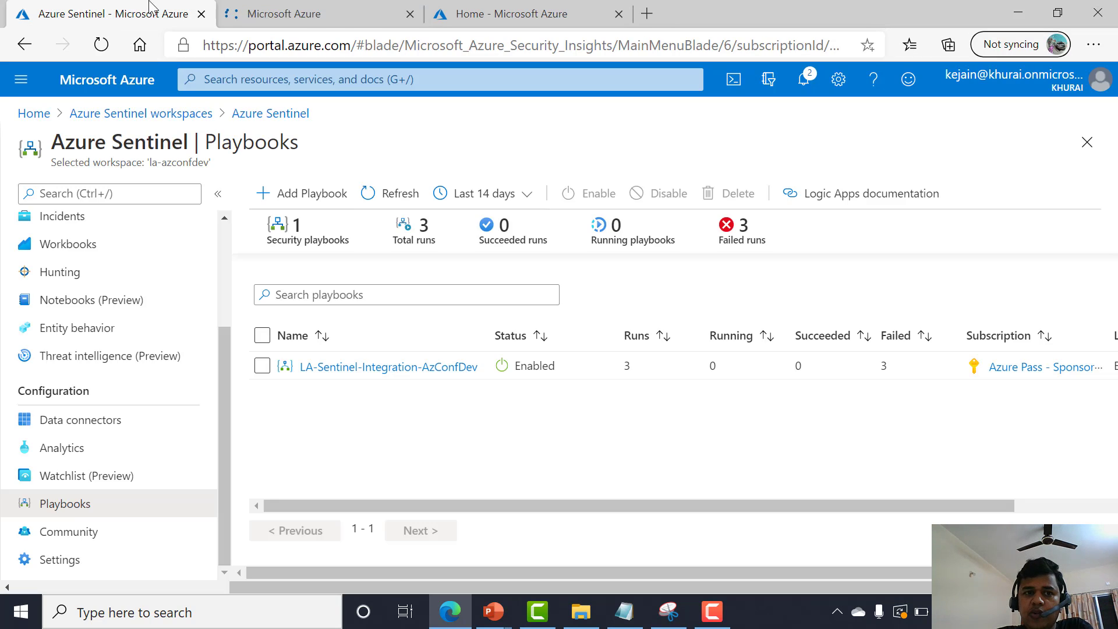
left_click(286, 13)
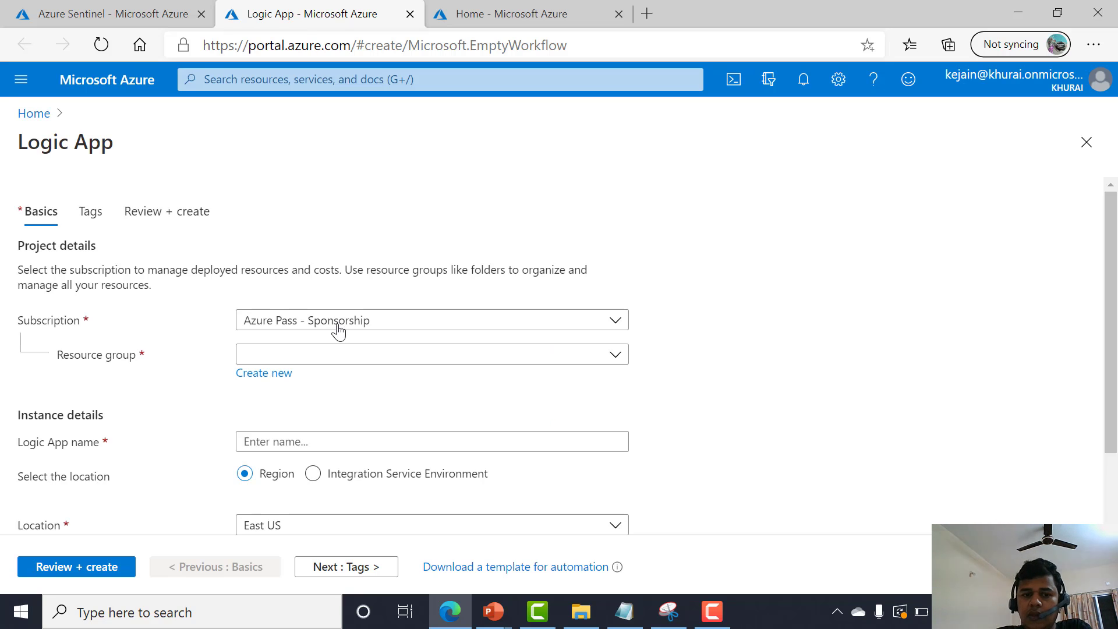
scroll(335, 349, "down", 3)
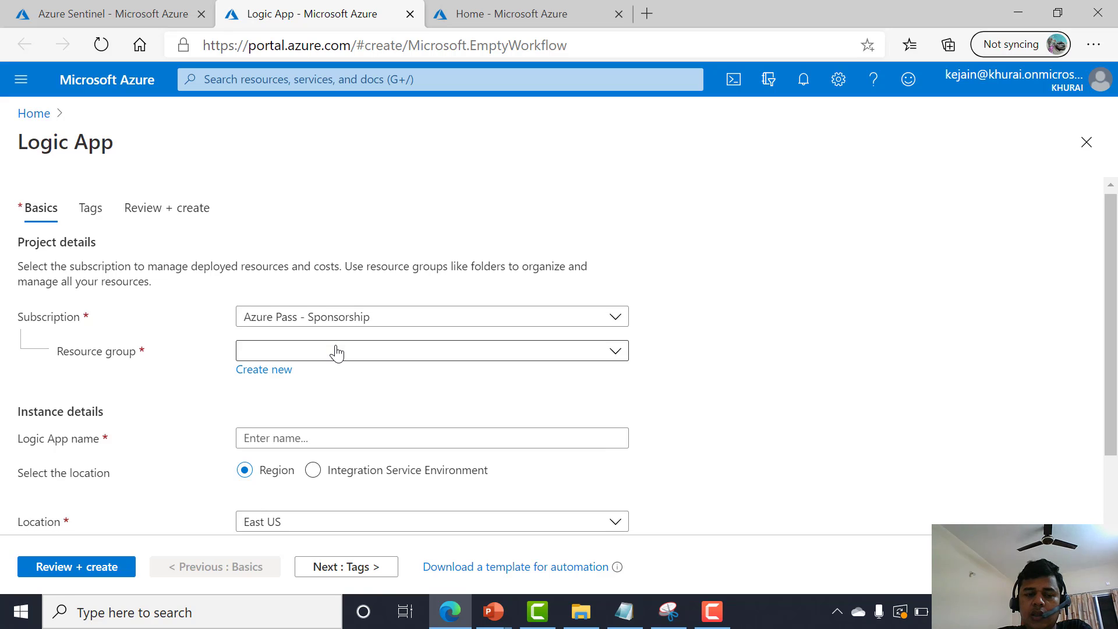
scroll(311, 314, "up", 1)
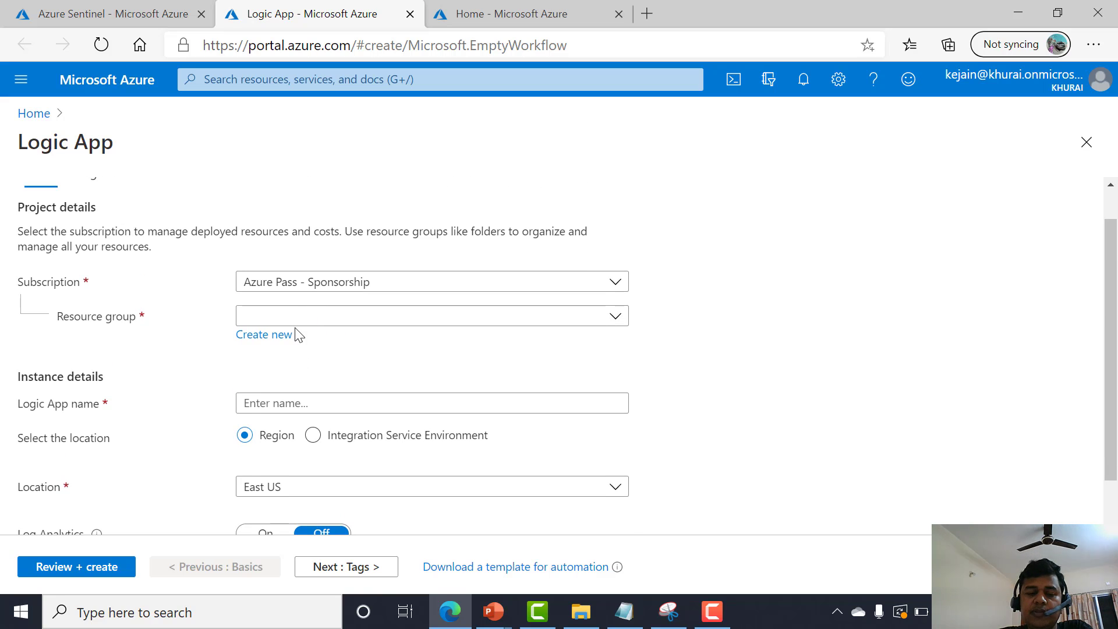
left_click(296, 319)
left_click(299, 401)
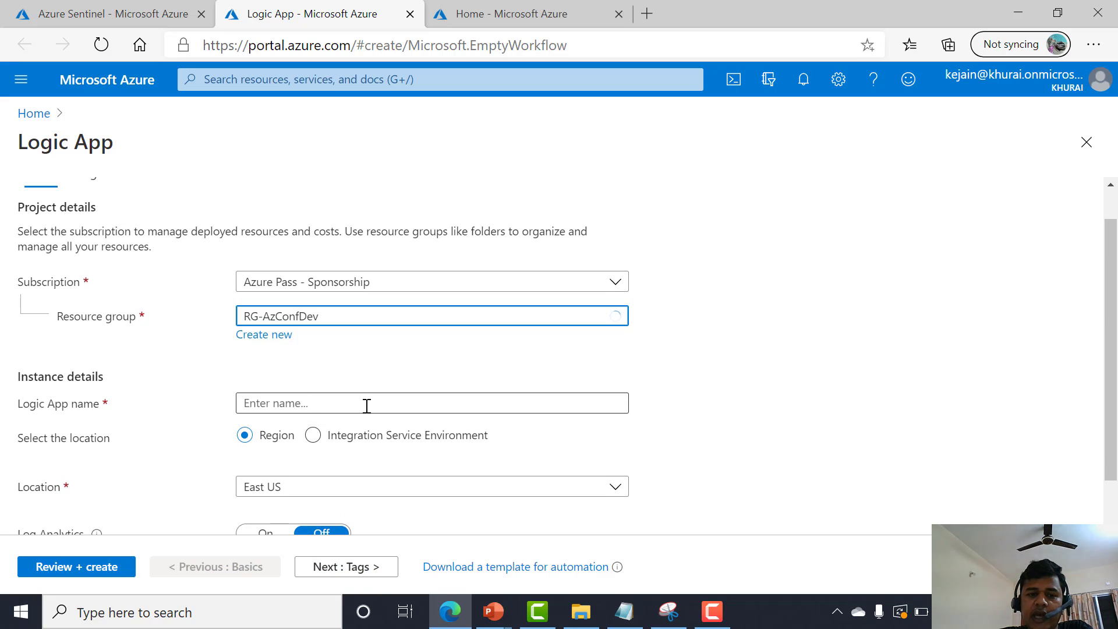
scroll(351, 446, "down", 1)
scroll(359, 356, "up", 1)
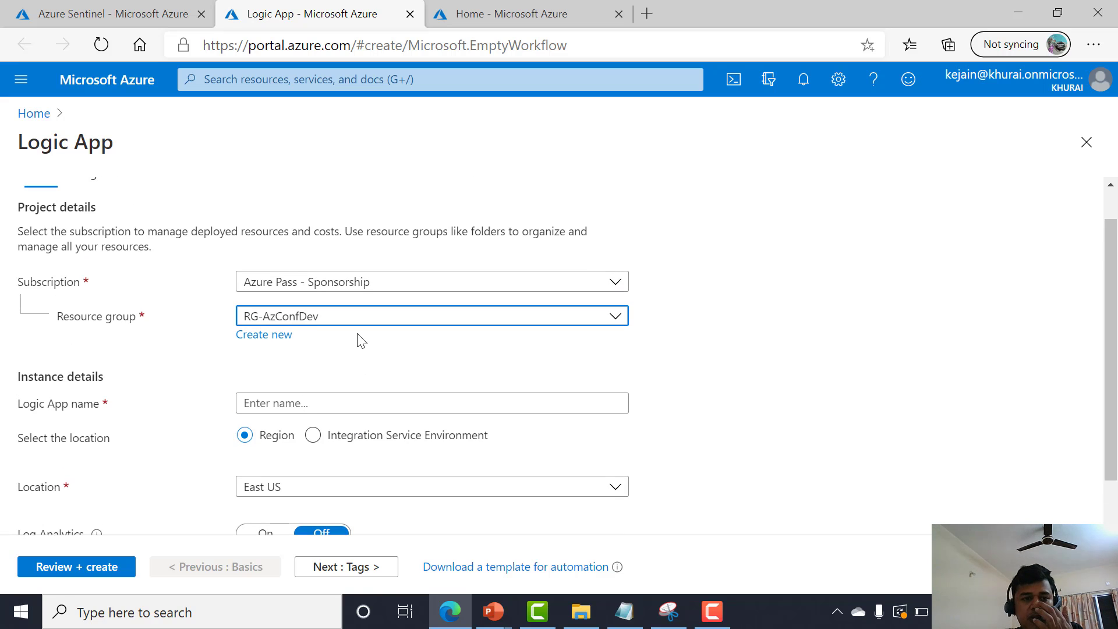
Name the Logic App LA-DEM0-AZCONF, skip the tags, and create it from the review page.
left_click(352, 406)
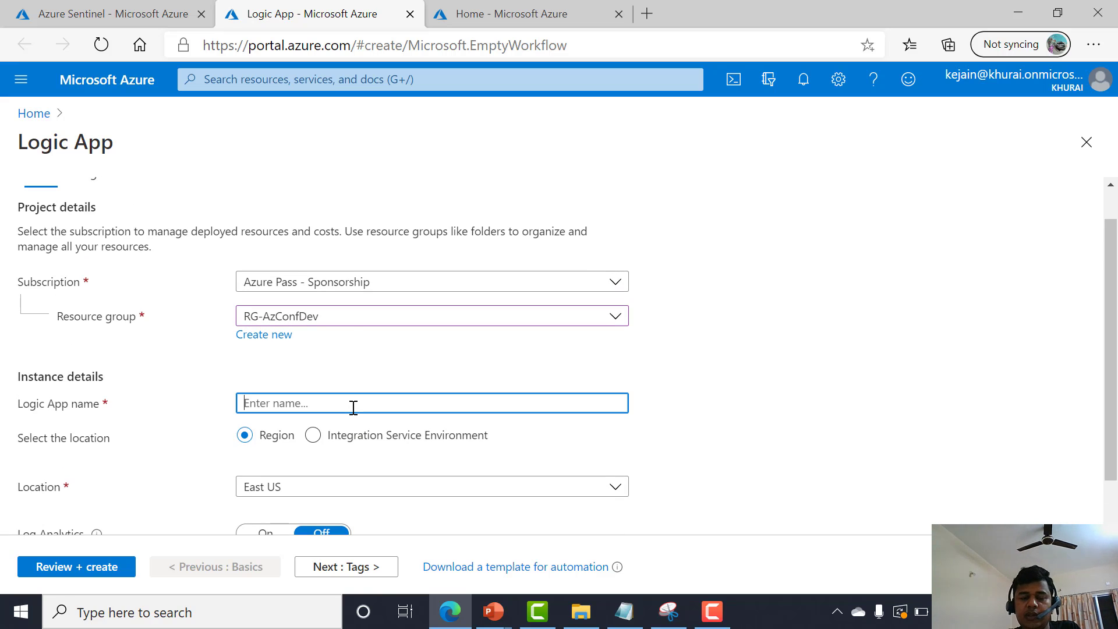
type("LA-DEM0-AZCONF")
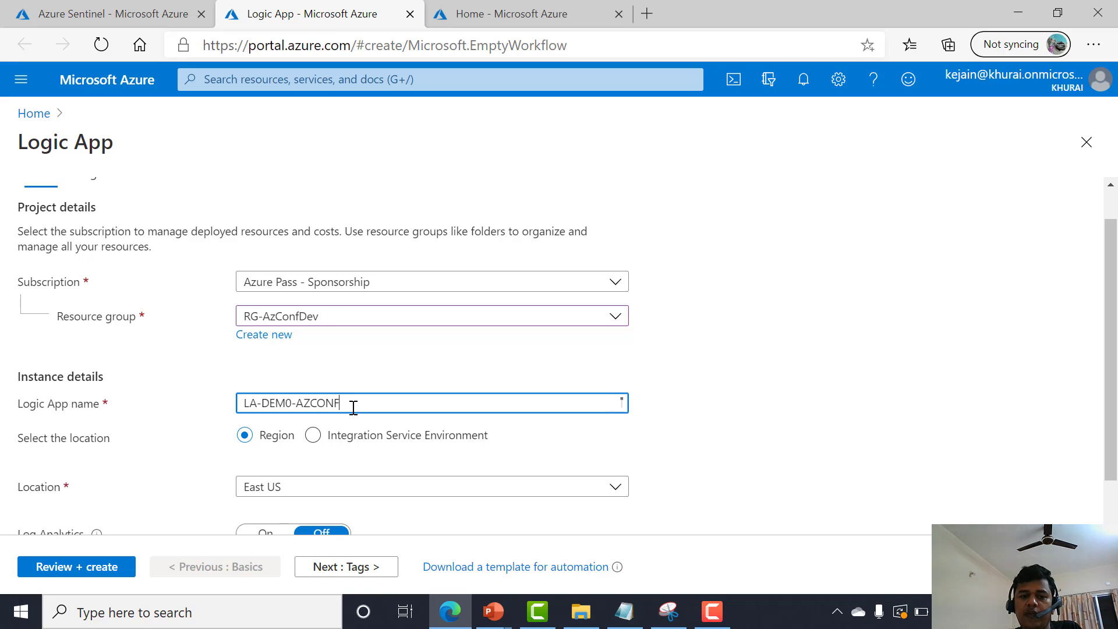
scroll(386, 467, "down", 2)
left_click(382, 567)
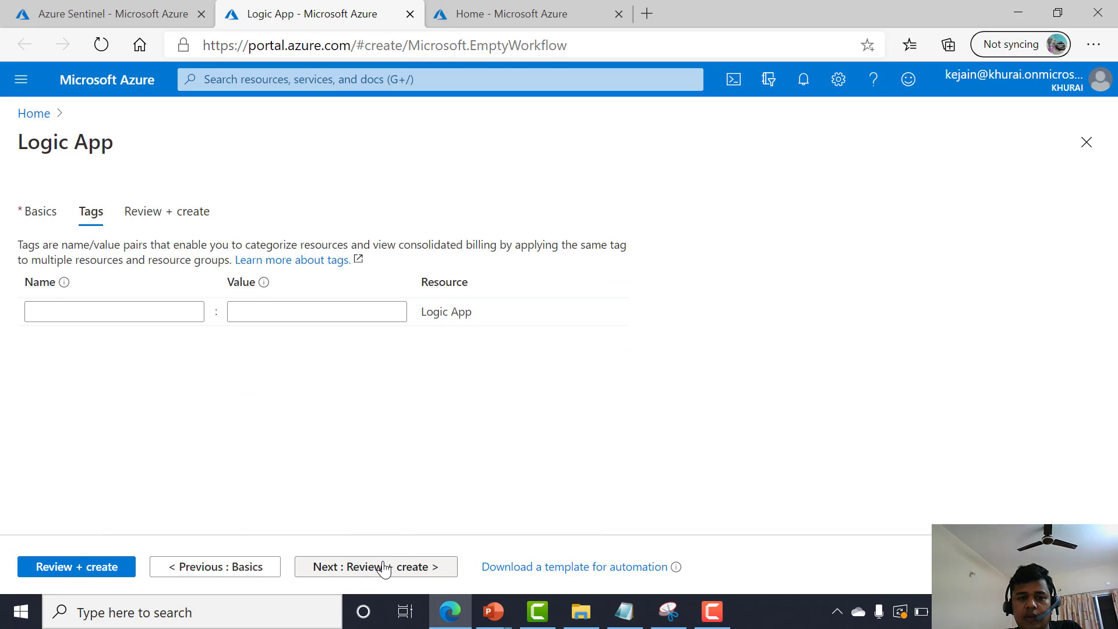
left_click(384, 567)
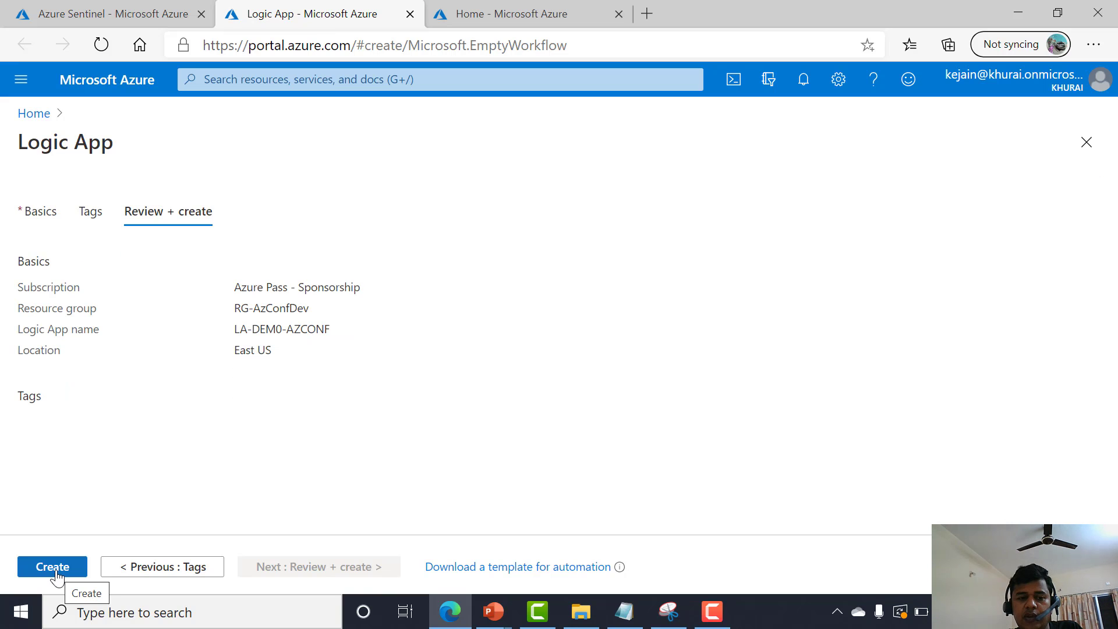
left_click(56, 573)
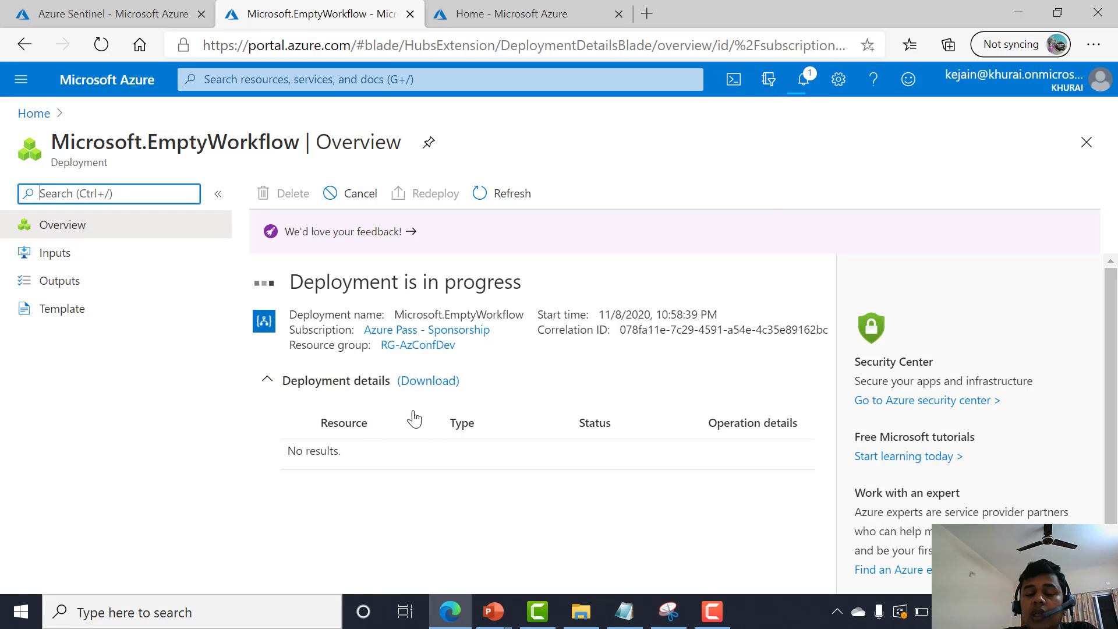
Go to the newly deployed LA-DEM0-AZCONF Logic App and open its Logic app designer.
left_click(503, 202)
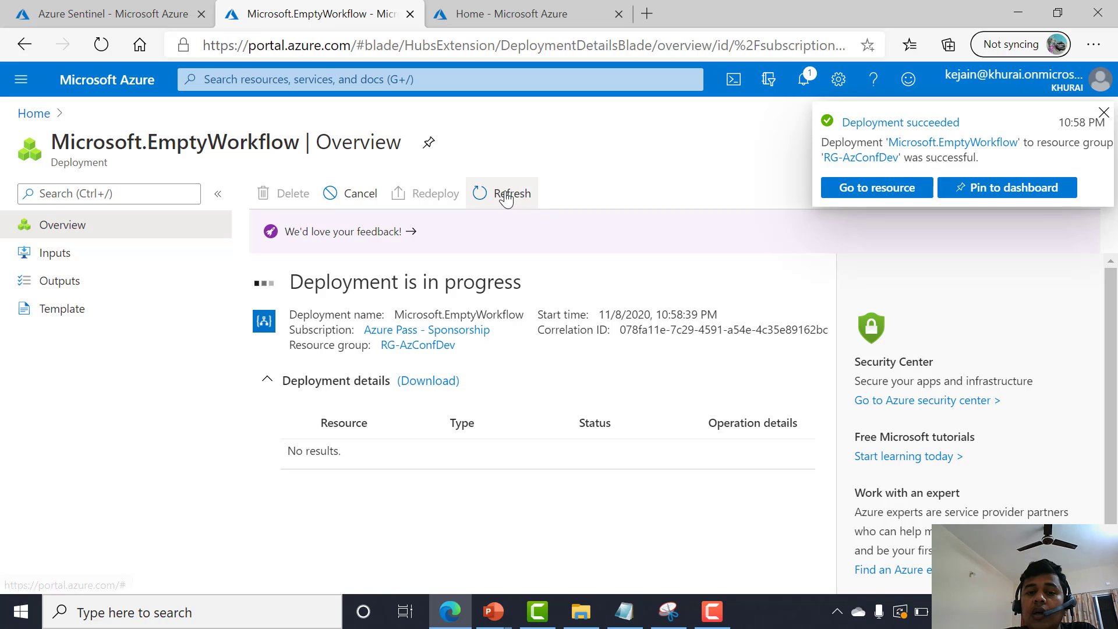
left_click(350, 447)
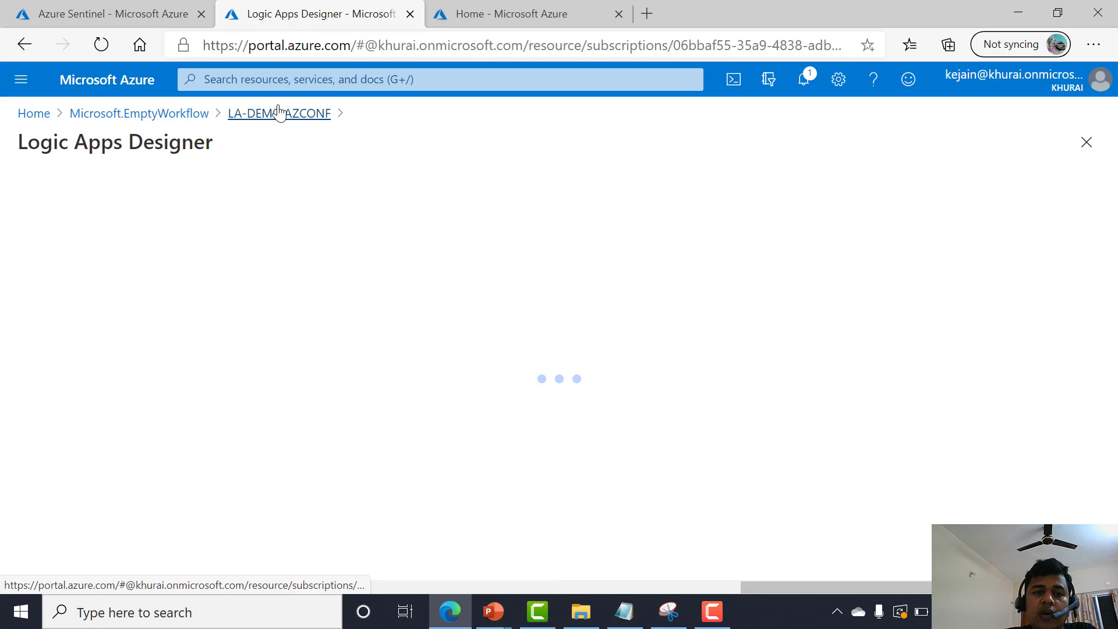
left_click(279, 113)
left_click(136, 407)
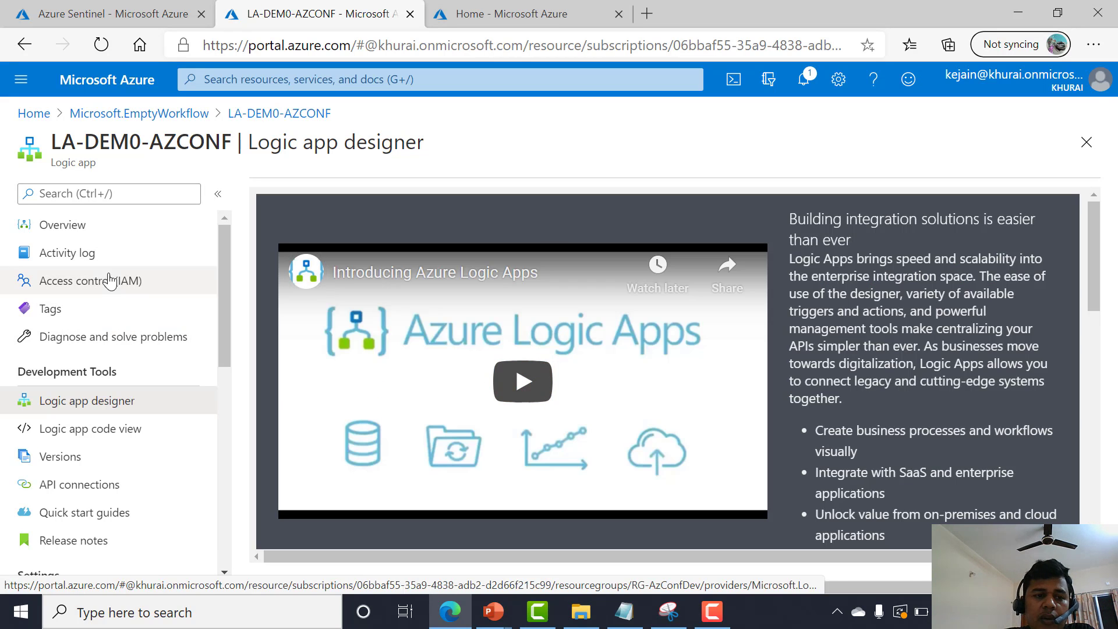
scroll(137, 382, "down", 2)
scroll(104, 407, "up", 2)
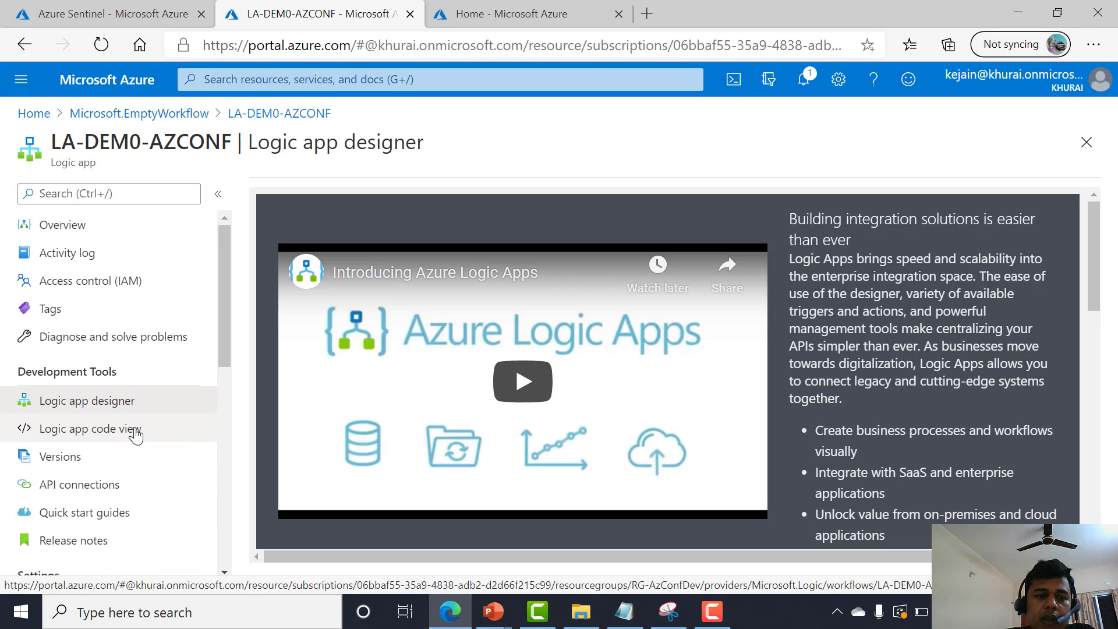
left_click(83, 235)
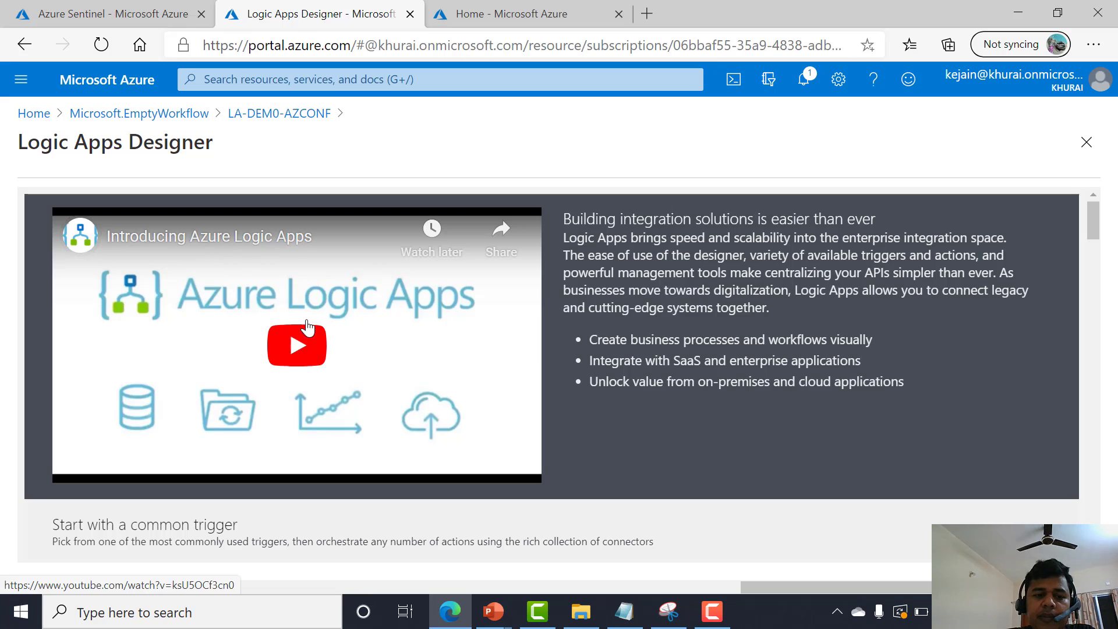
Start a Blank Logic App with the Azure Sentinel trigger 'When a response to an Azure Sentinel alert is triggered'.
scroll(307, 327, "down", 5)
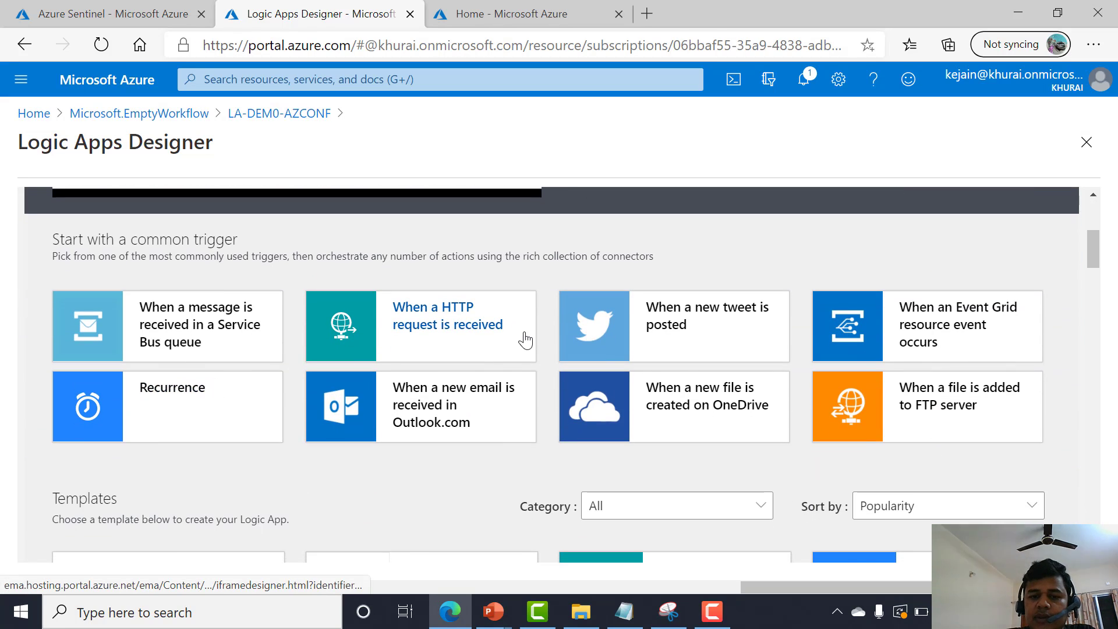
scroll(519, 337, "down", 2)
left_click(222, 488)
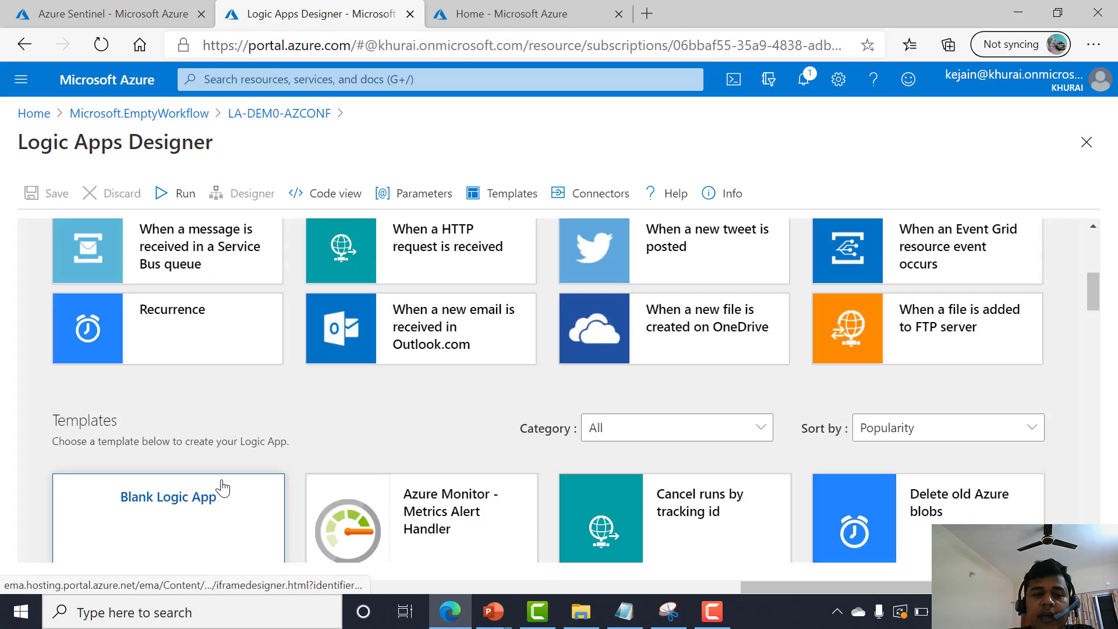
left_click(396, 262)
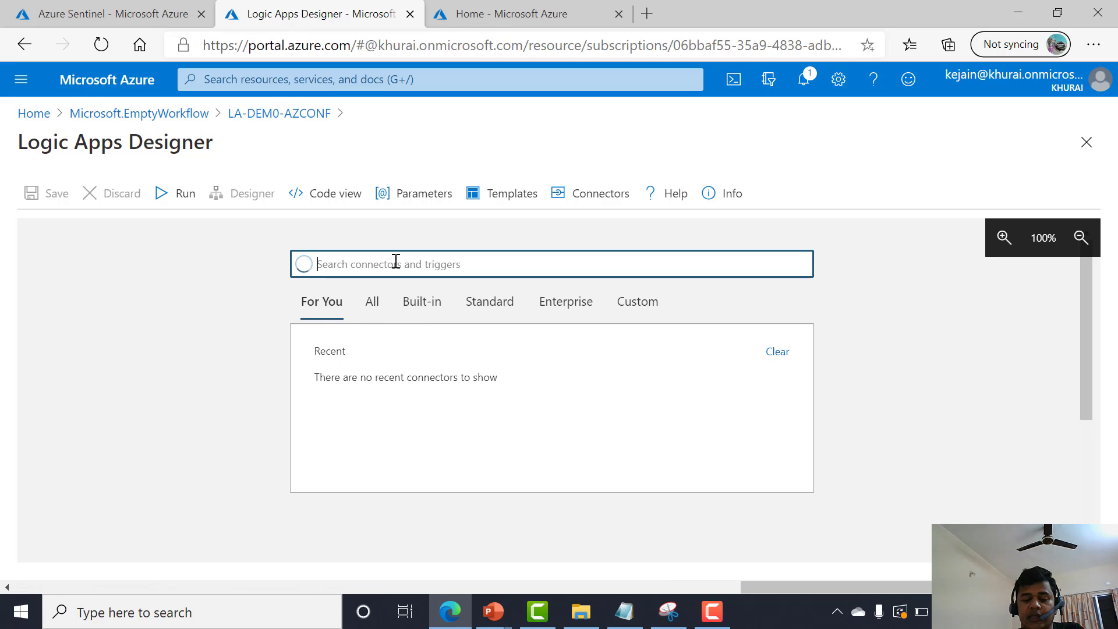
type("snei")
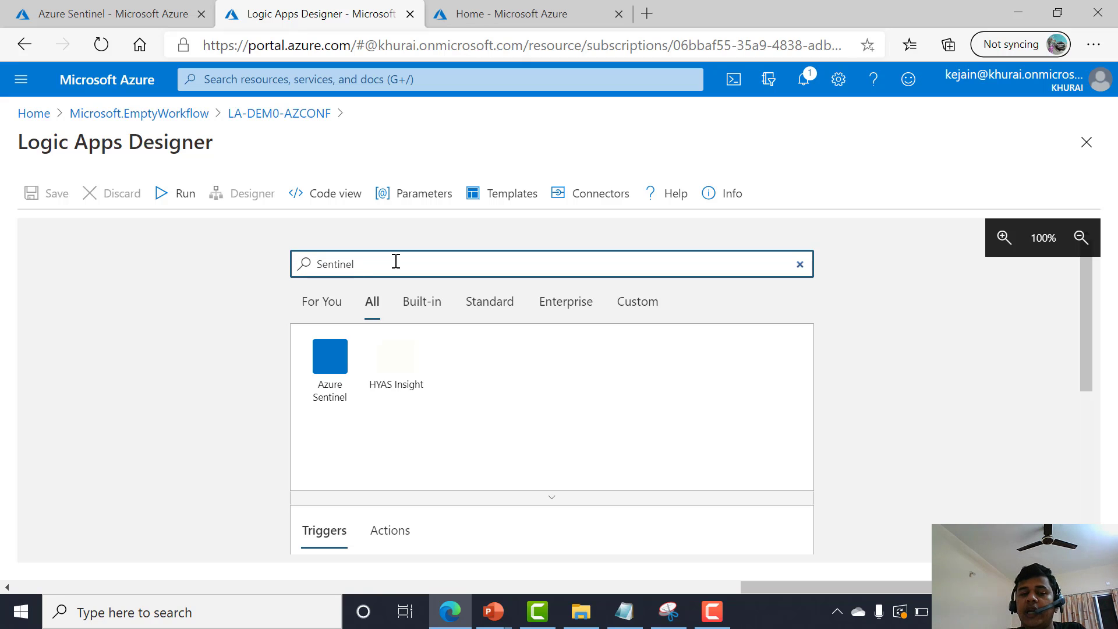
left_click(342, 380)
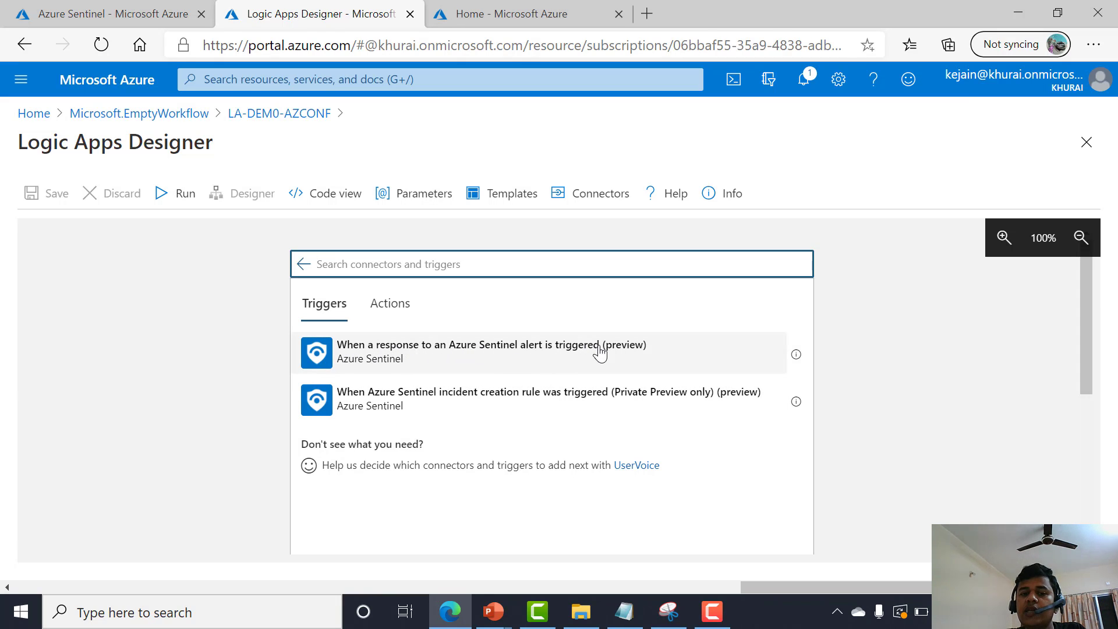
left_click(594, 359)
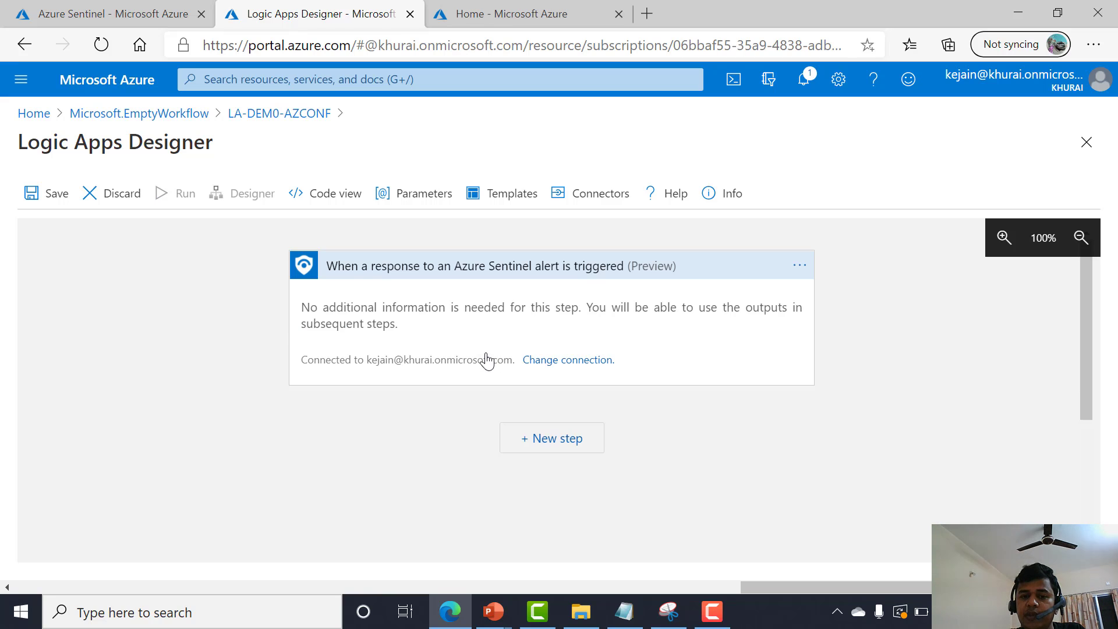
Add a new step after the trigger and search the available actions for send, then create resource.
left_click(545, 439)
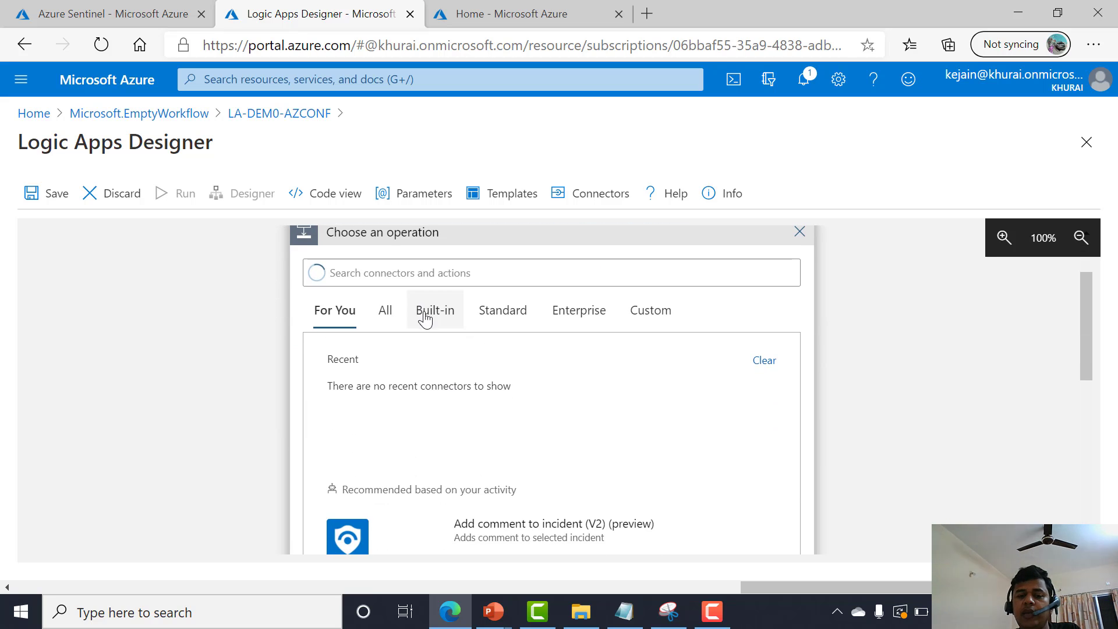
scroll(424, 317, "down", 5)
scroll(454, 386, "up", 5)
left_click(401, 269)
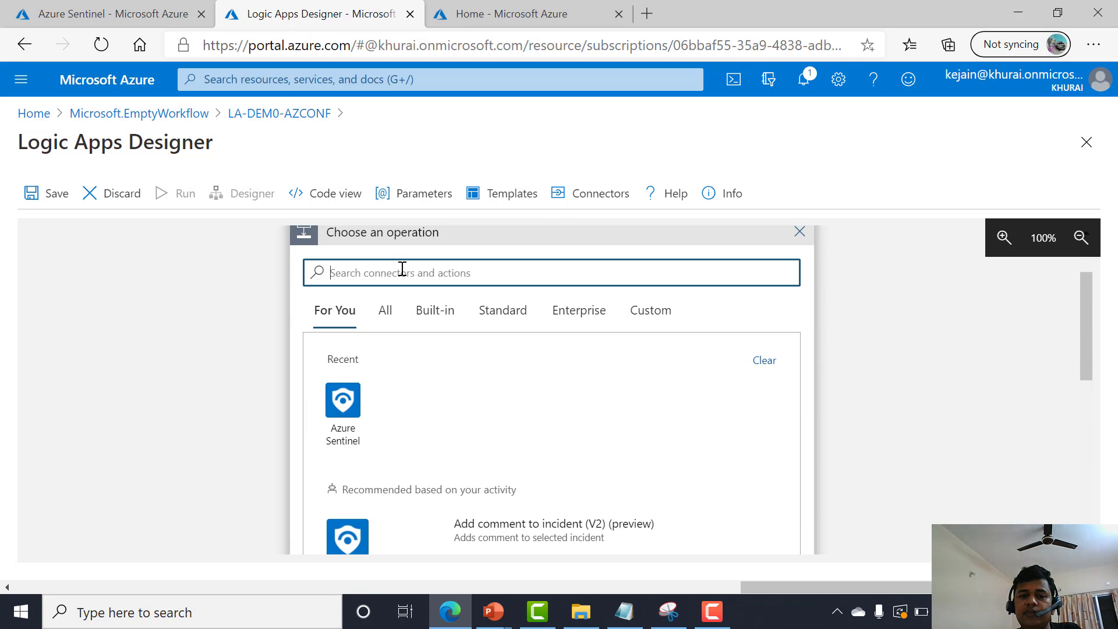
type("send")
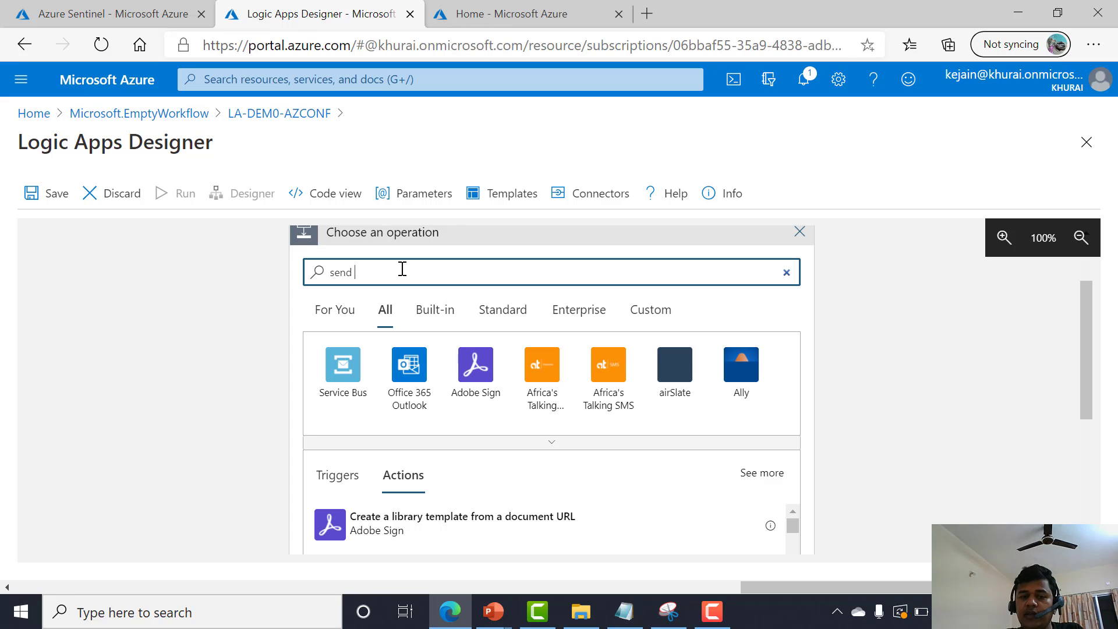
key("ctrl+a")
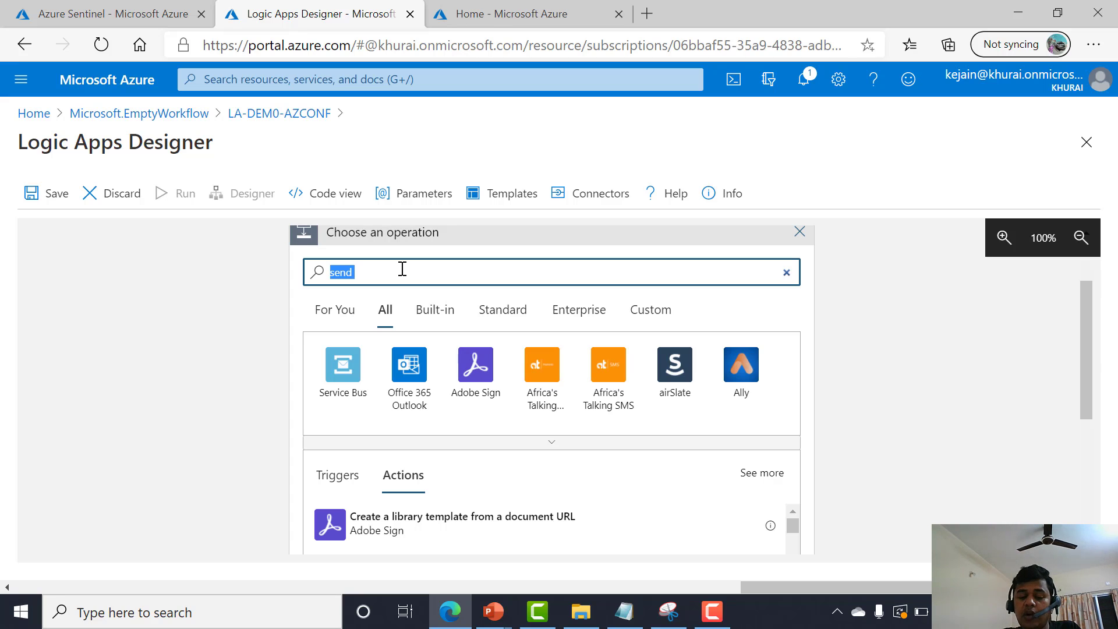
type("crea")
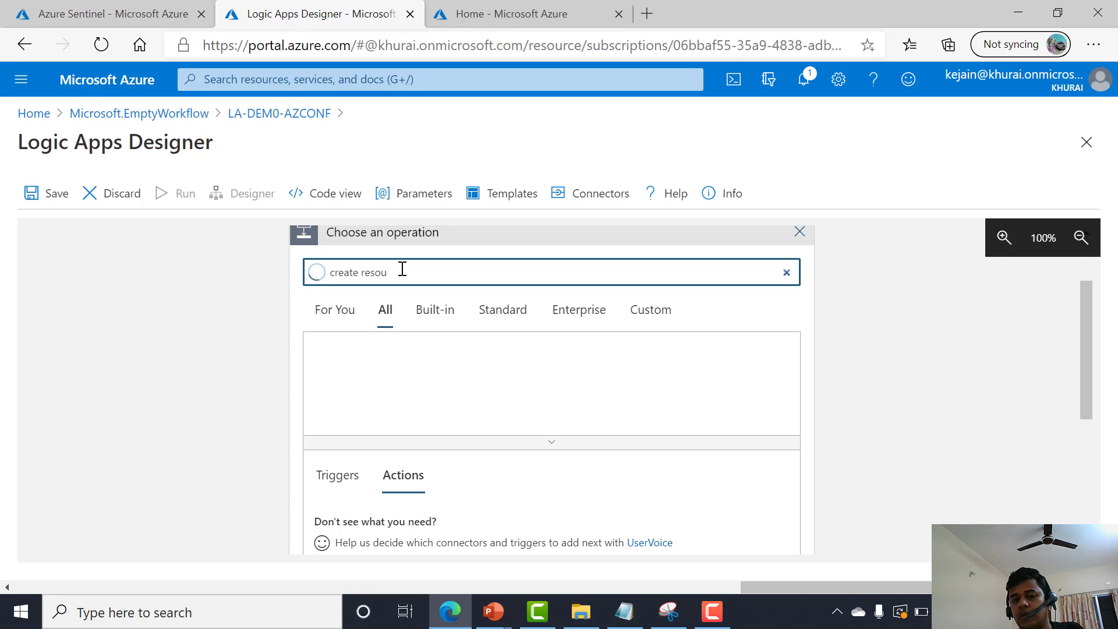
type("te resou")
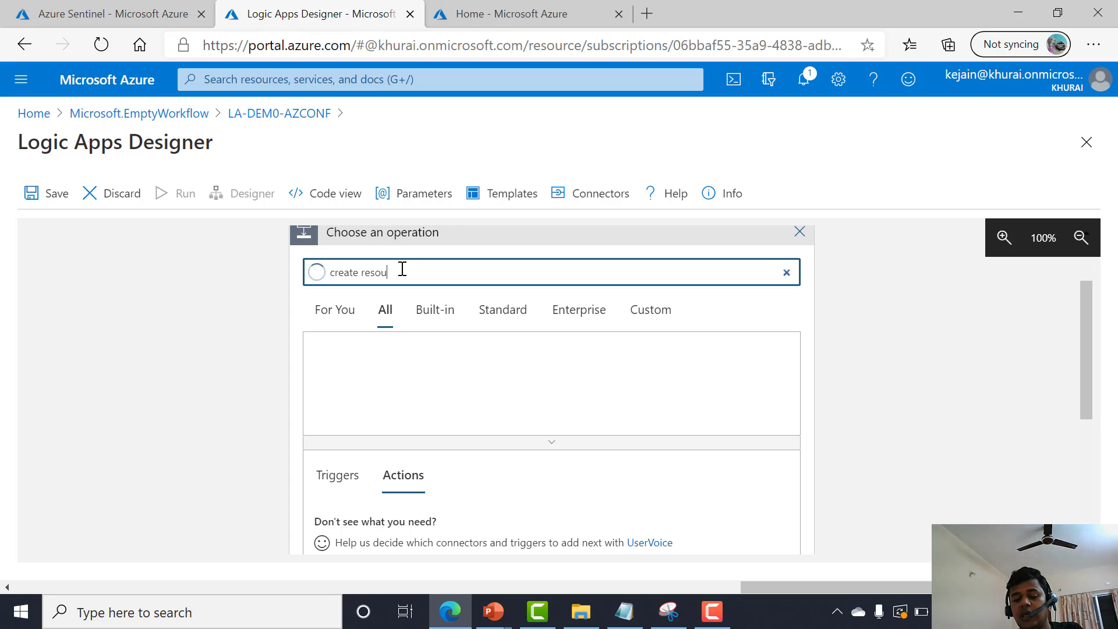
type("rce")
key("ctrl+a")
type("A")
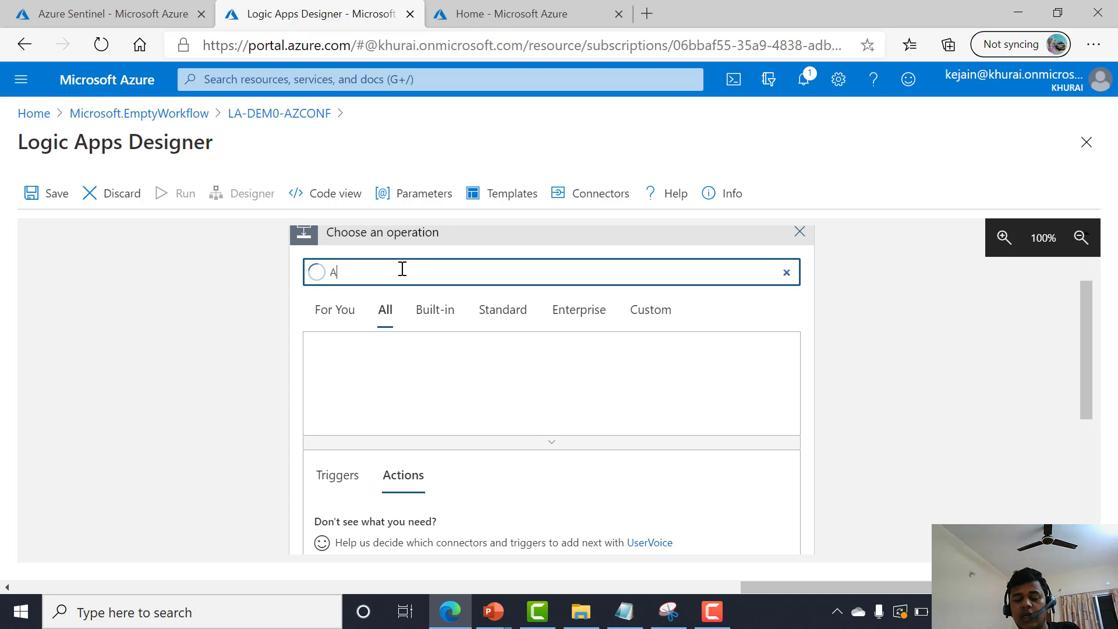
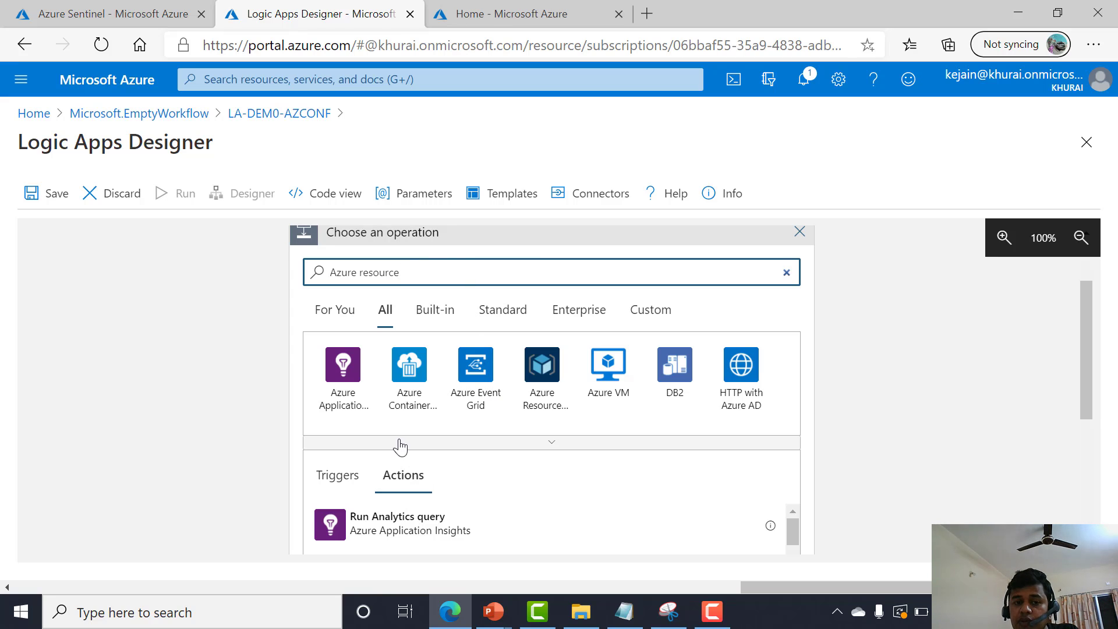
Leave the Logic Apps Designer of LA-DEM0-AZCONF, discarding the unsaved edits.
scroll(399, 451, "down", 1)
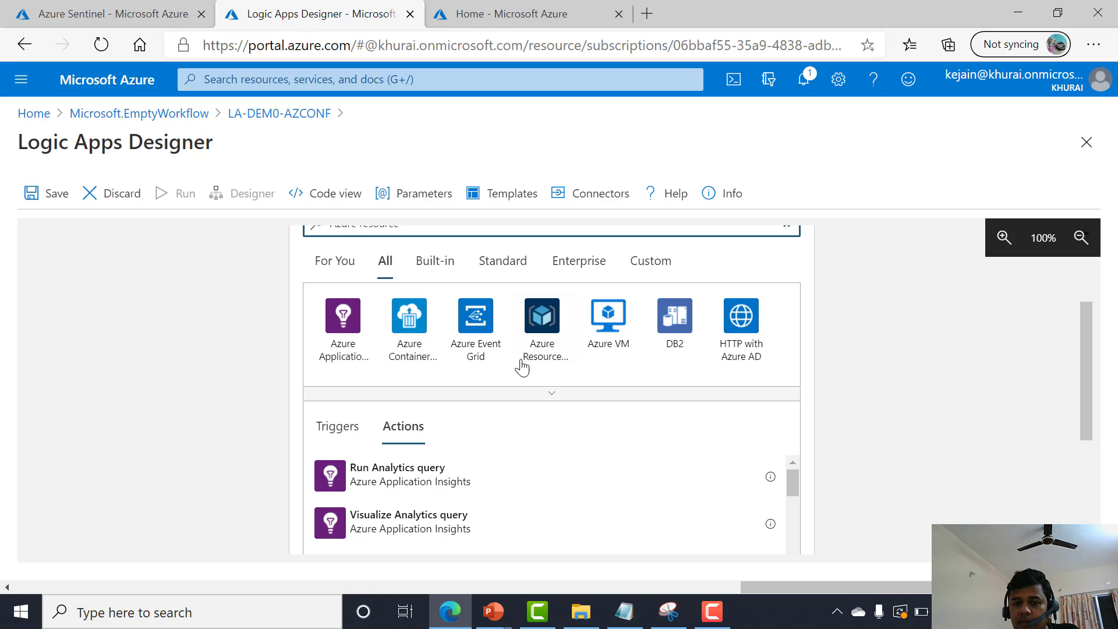
scroll(685, 431, "down", 1)
scroll(685, 439, "down", 1)
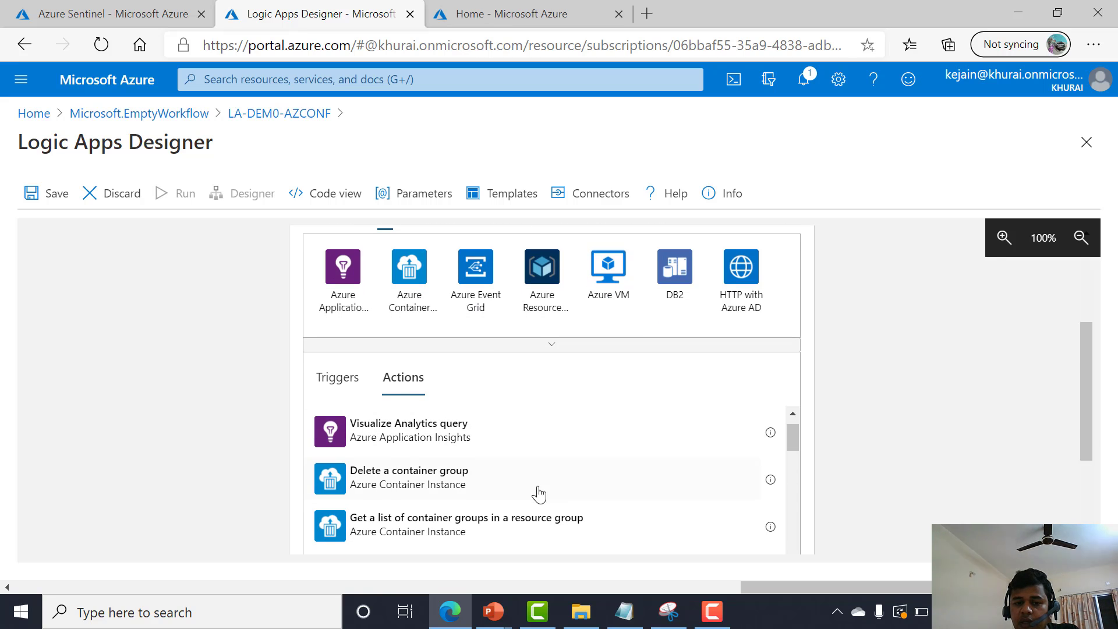
scroll(582, 496, "down", 2)
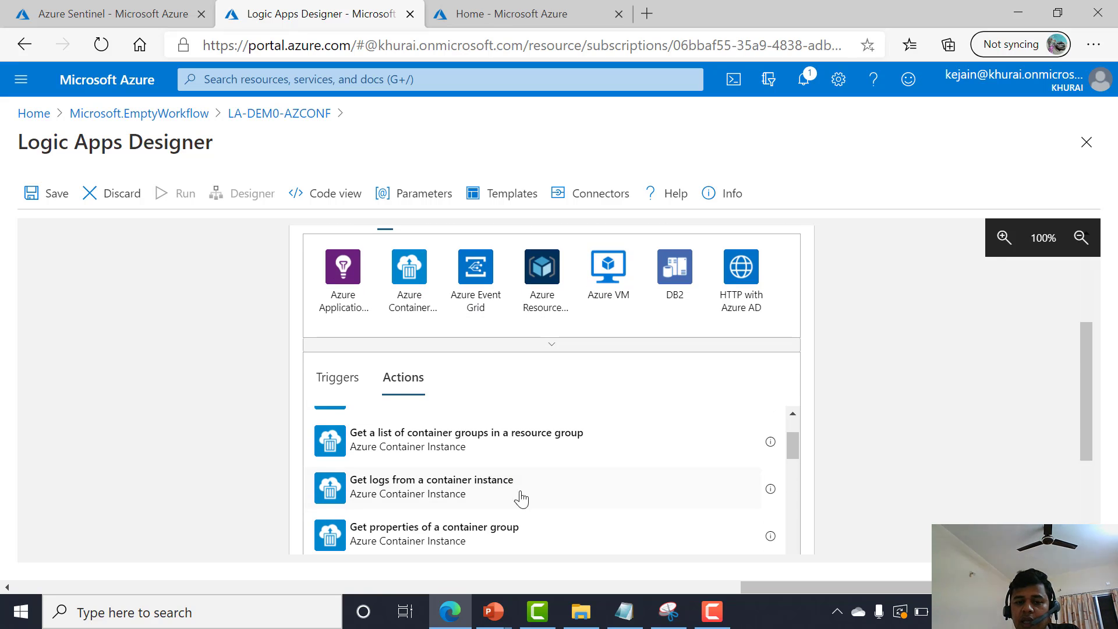
scroll(594, 504, "down", 2)
scroll(620, 520, "down", 2)
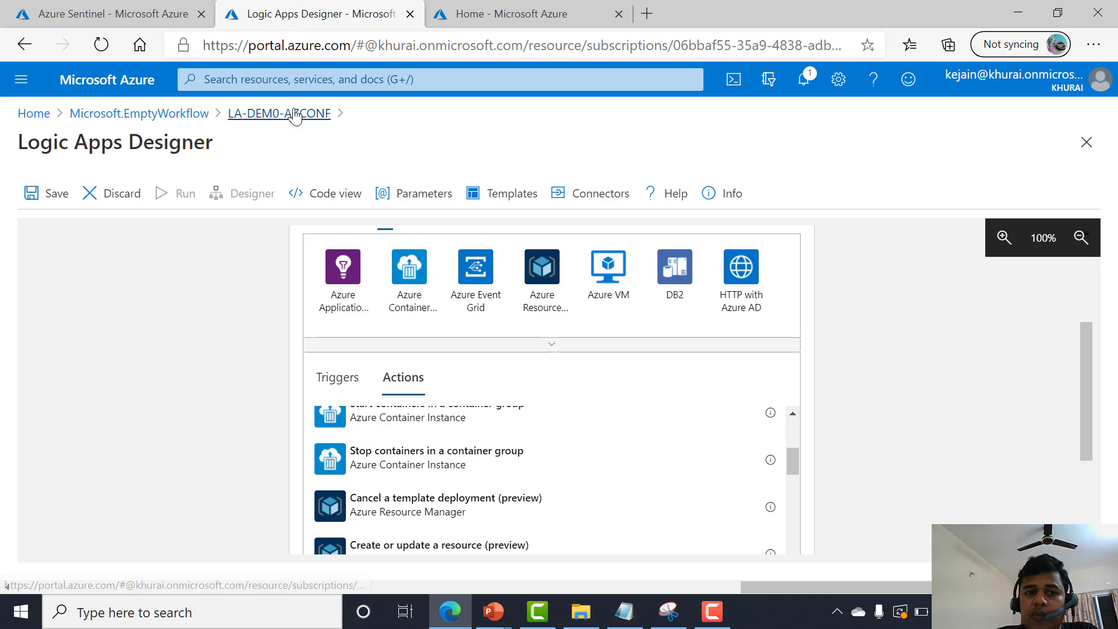
left_click(295, 115)
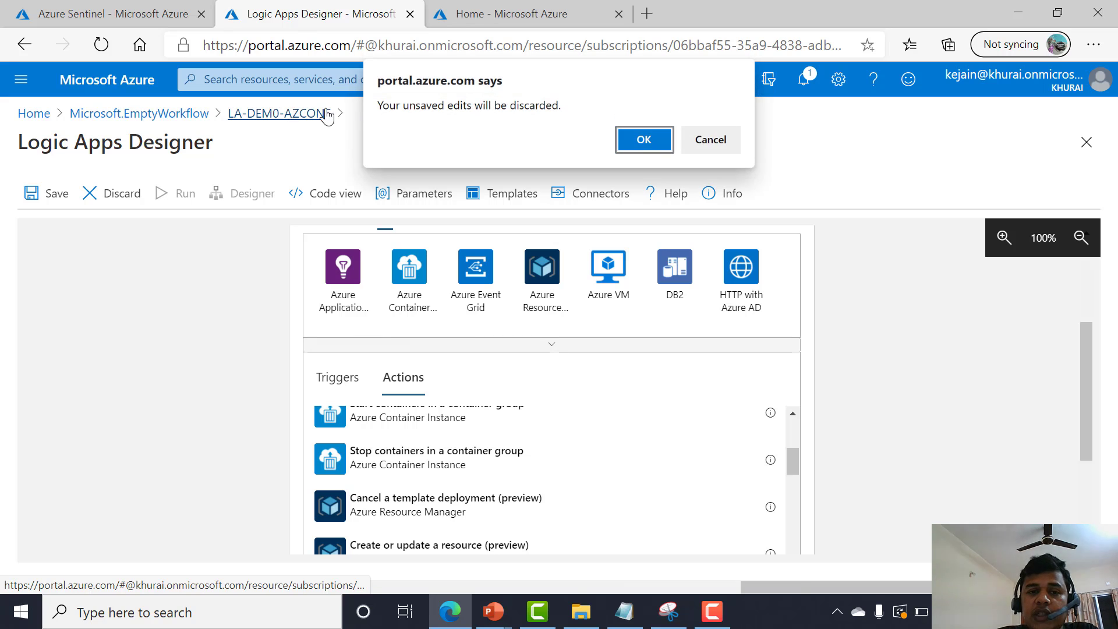
left_click(635, 140)
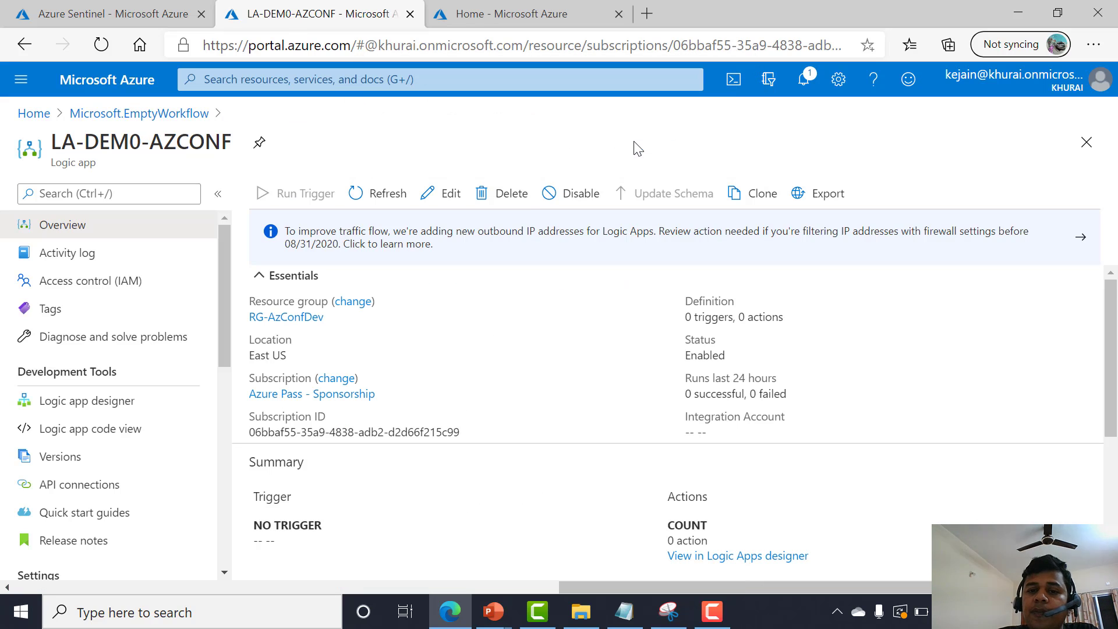
Go home and open Azure Sentinel for the la-azconfdev workspace, showing its Playbooks.
left_click(167, 117)
left_click(34, 114)
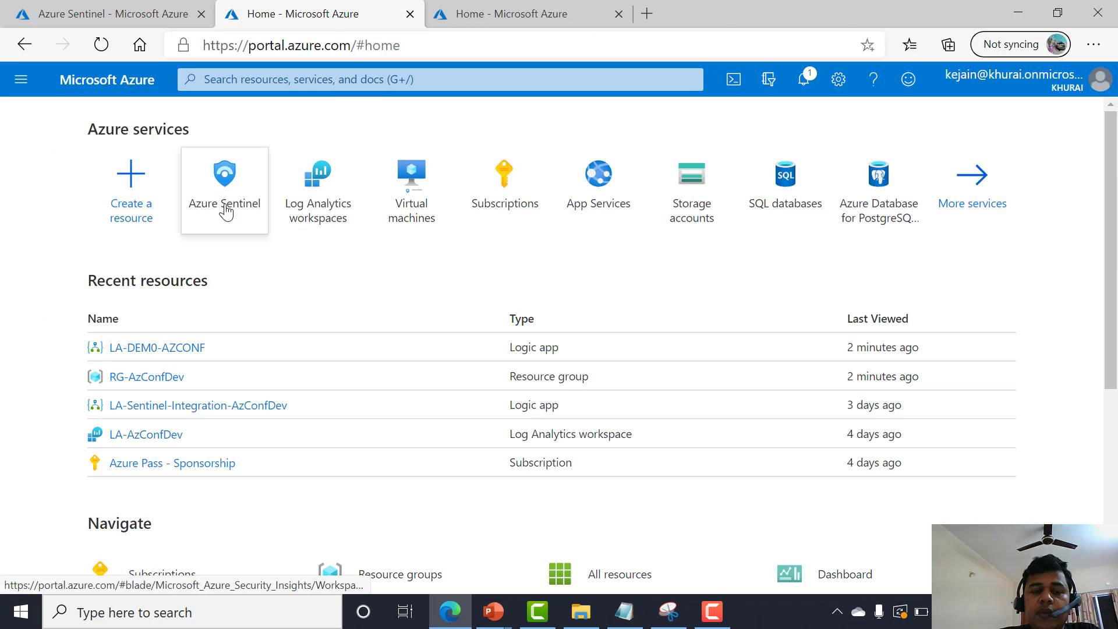
left_click(224, 209)
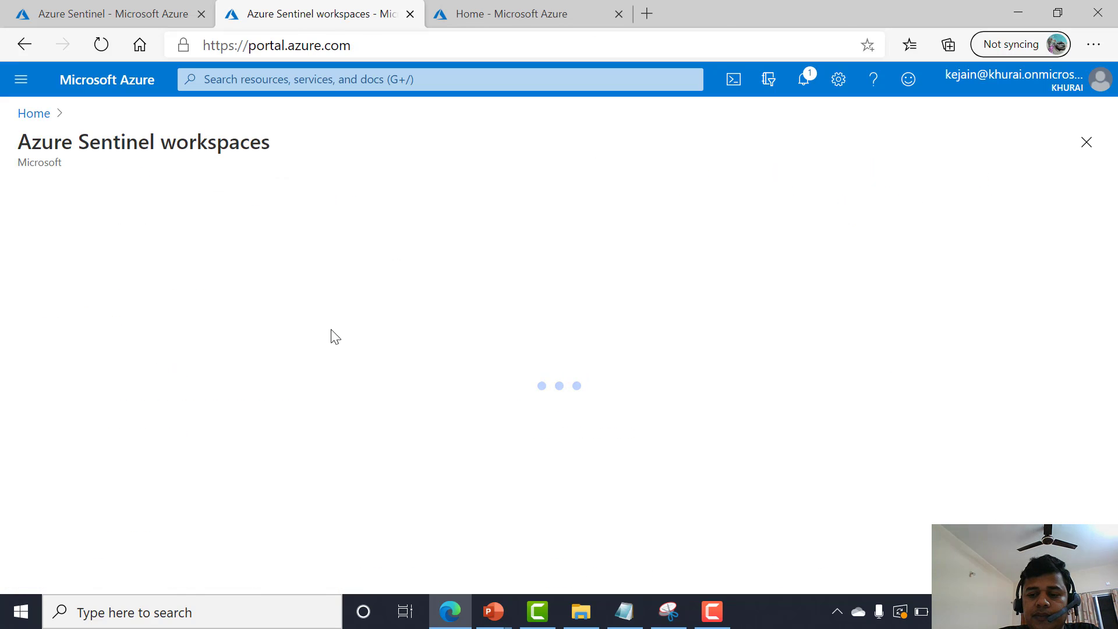
left_click(112, 324)
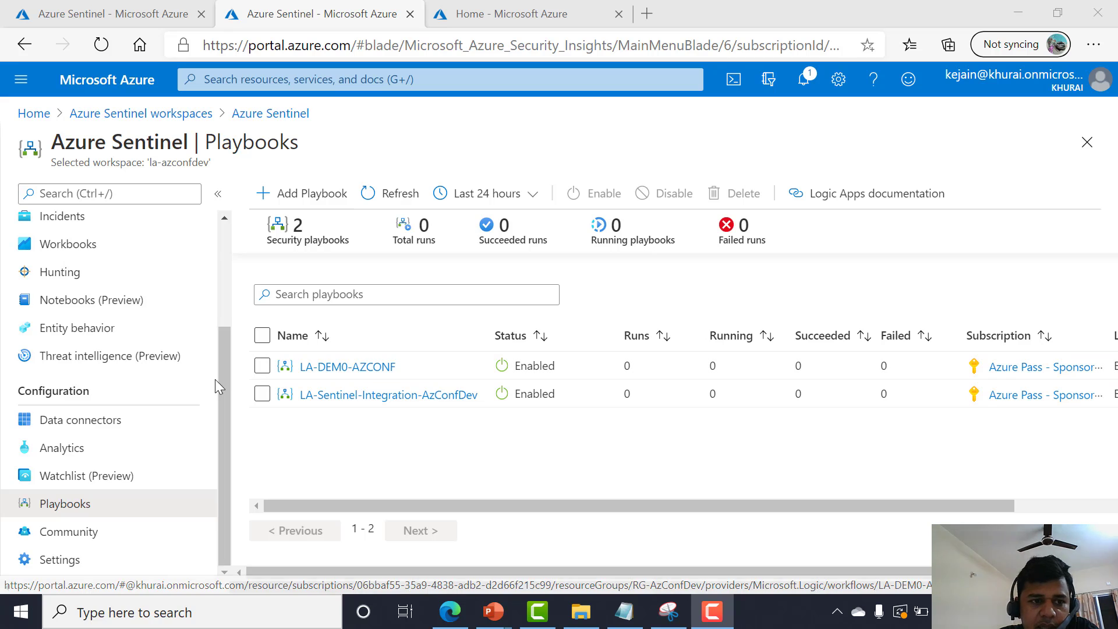
Open the LA-Sentinel-Integration-AzConfDev playbook in the Logic app designer.
scroll(104, 390, "up", 2)
scroll(101, 408, "down", 2)
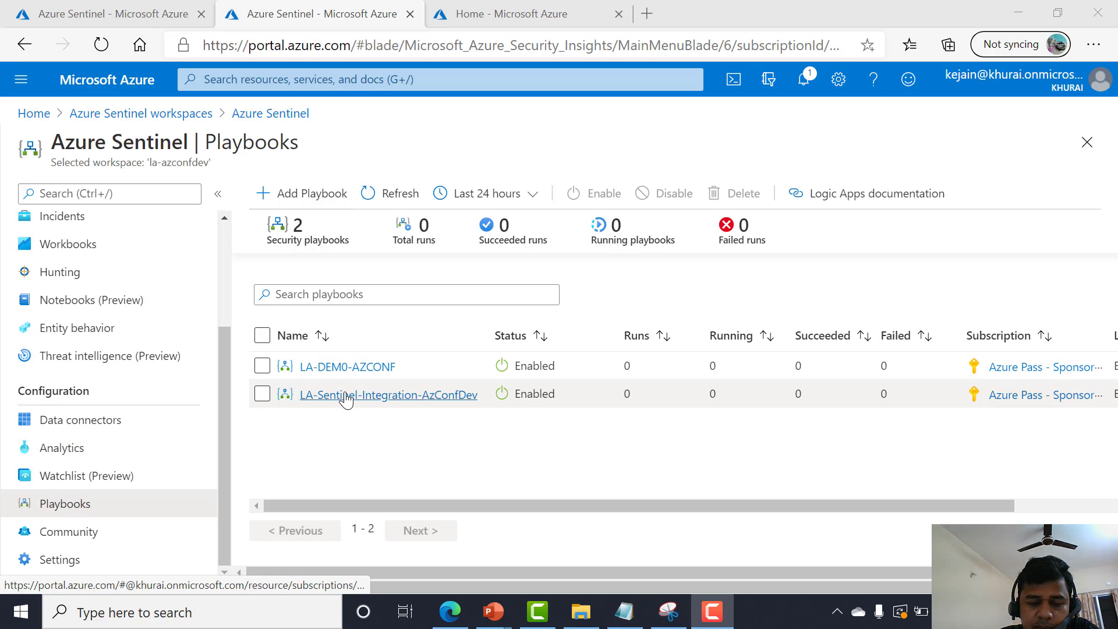
scroll(205, 416, "up", 1)
scroll(205, 415, "up", 2)
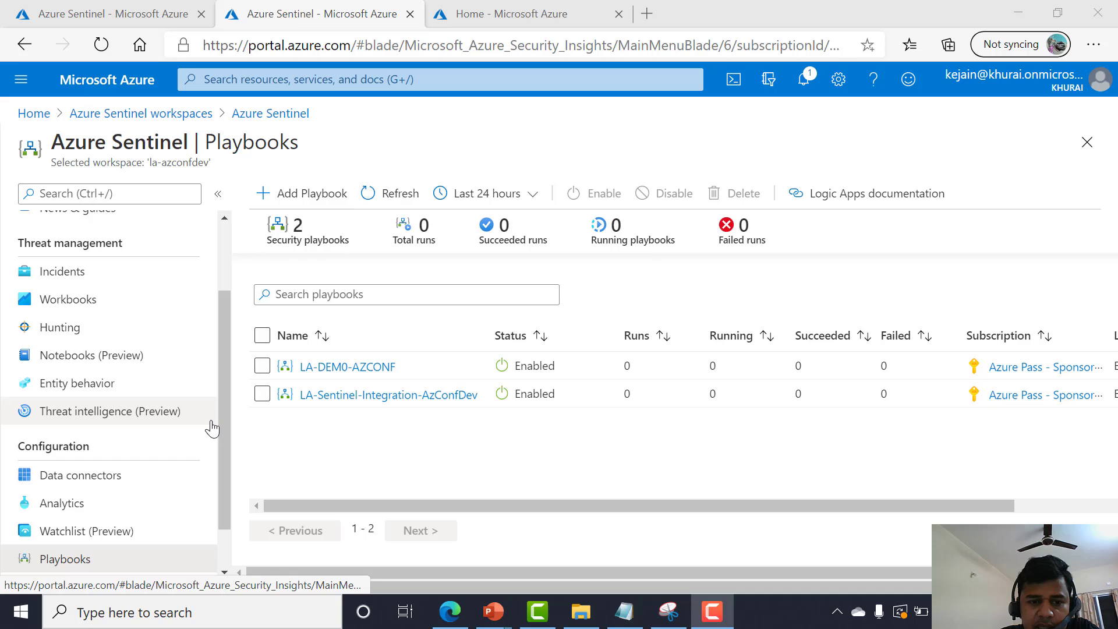
left_click(355, 400)
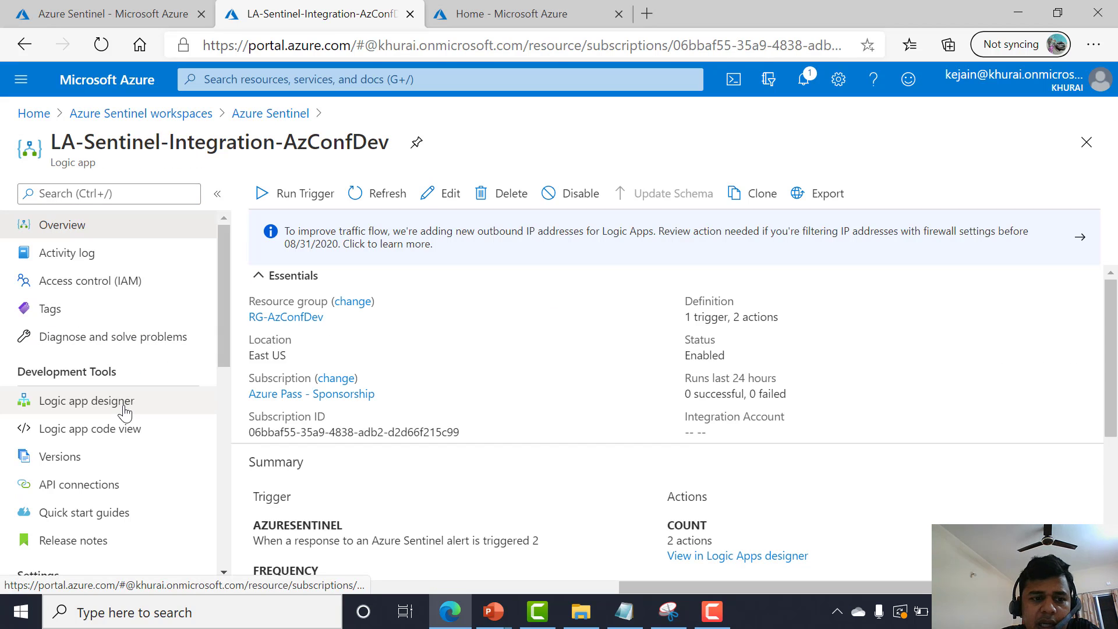
left_click(119, 411)
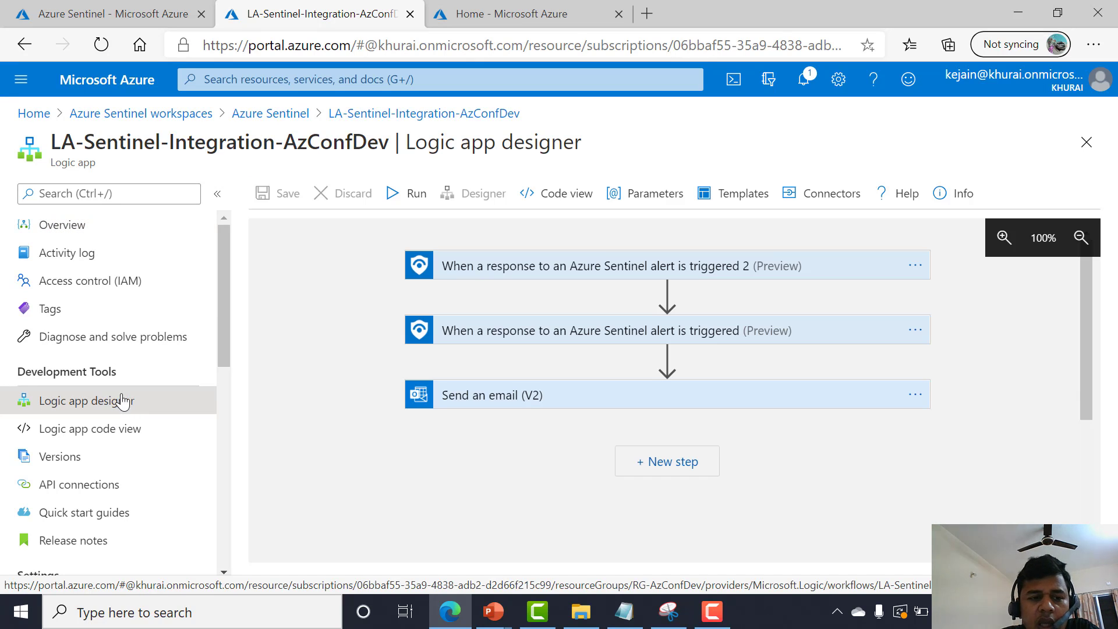
Inspect the playbook's latest failed run and expand its failing Azure Sentinel trigger step.
left_click(79, 233)
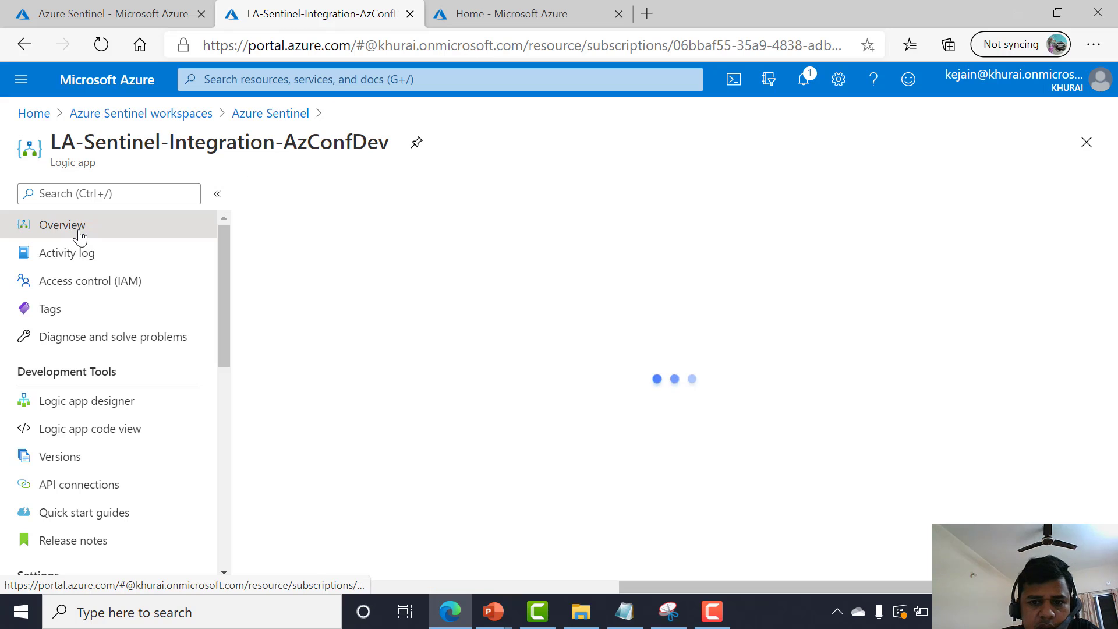
scroll(344, 418, "down", 3)
scroll(345, 418, "down", 3)
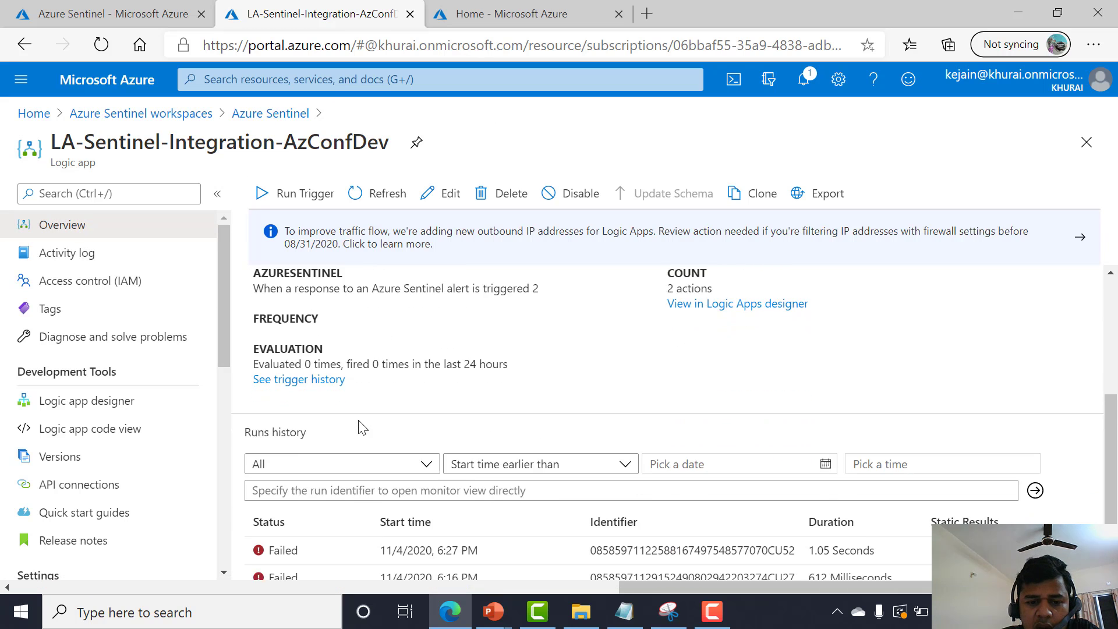
left_click(271, 495)
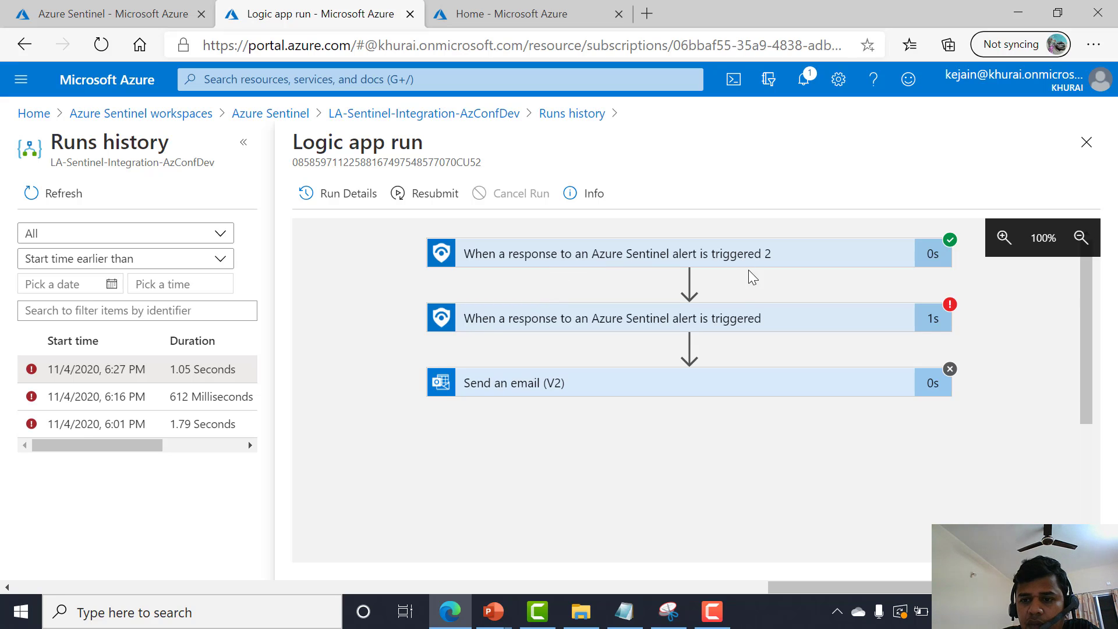
left_click(693, 319)
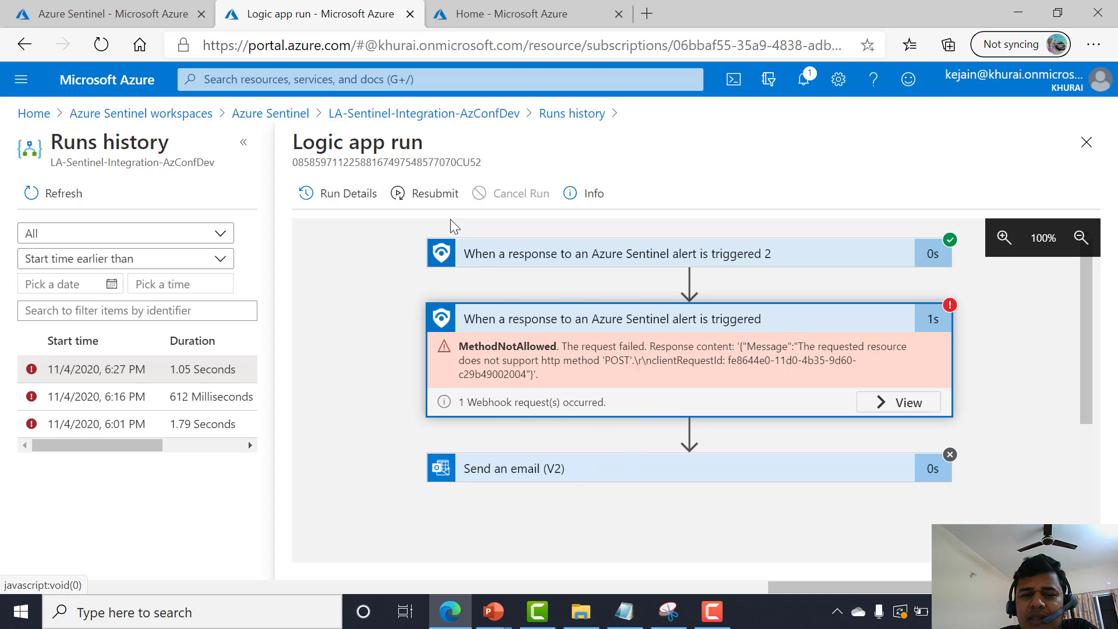
Return to Azure Sentinel and open the Hunting page.
left_click(271, 113)
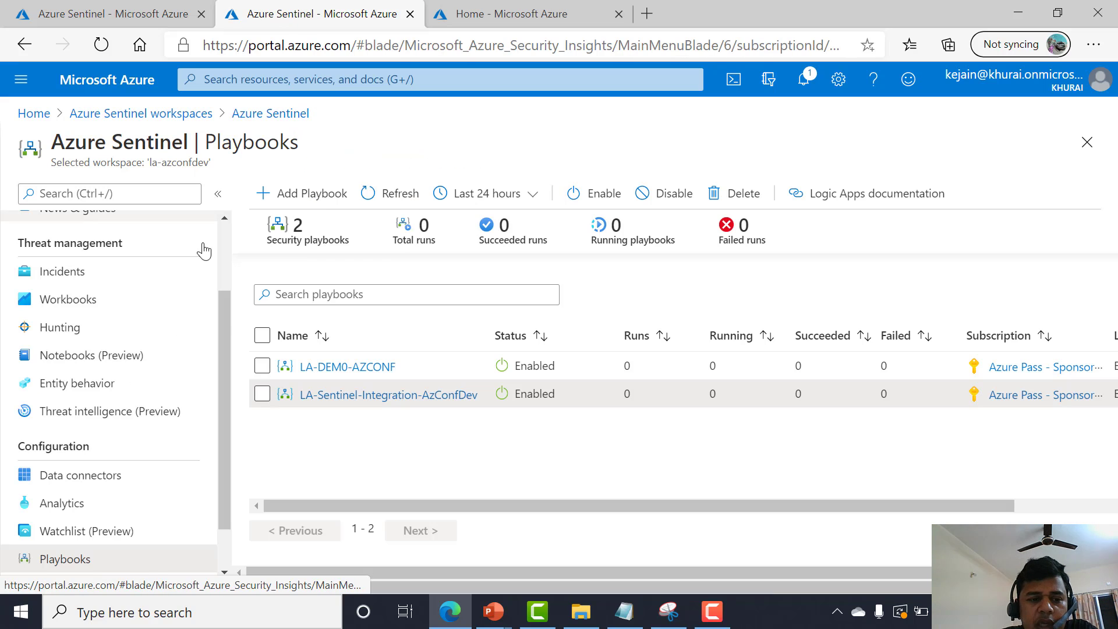
scroll(175, 392, "down", 2)
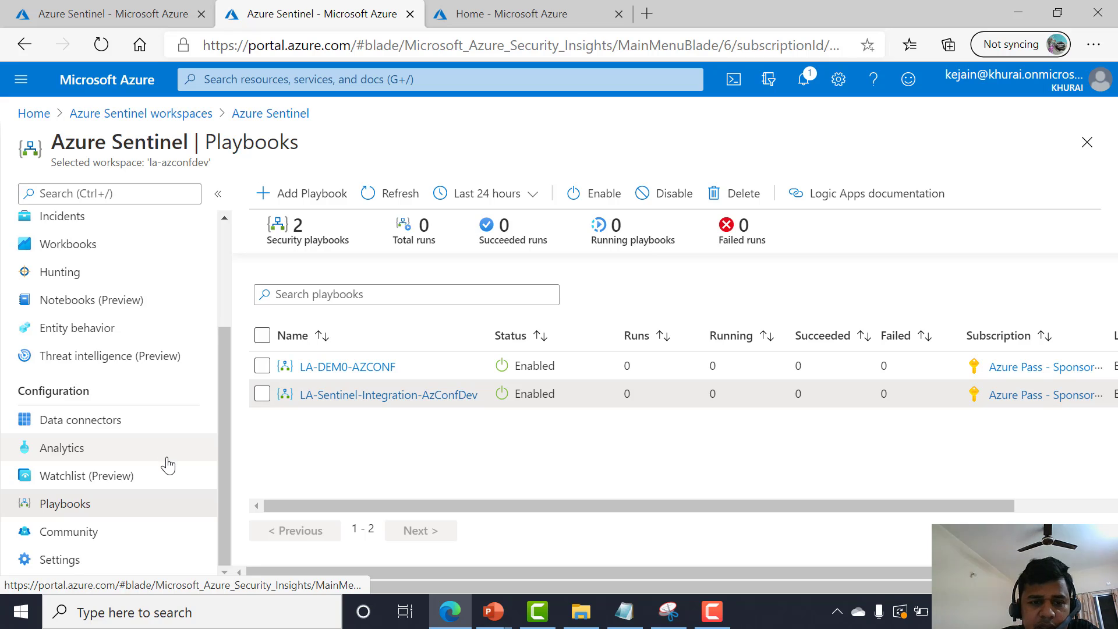
scroll(166, 463, "up", 2)
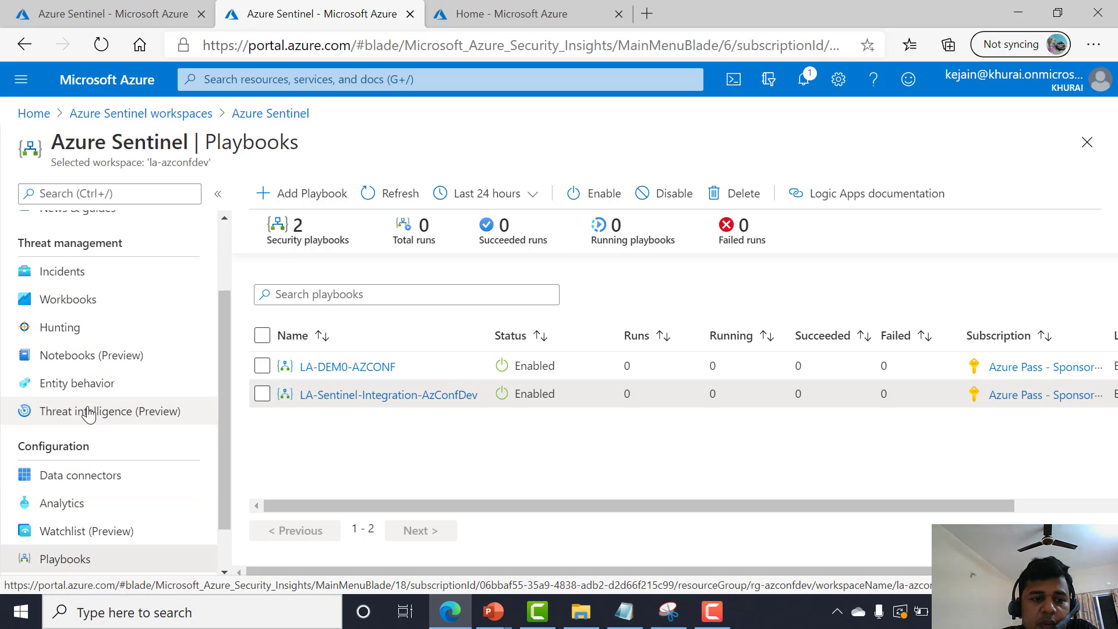
left_click(79, 336)
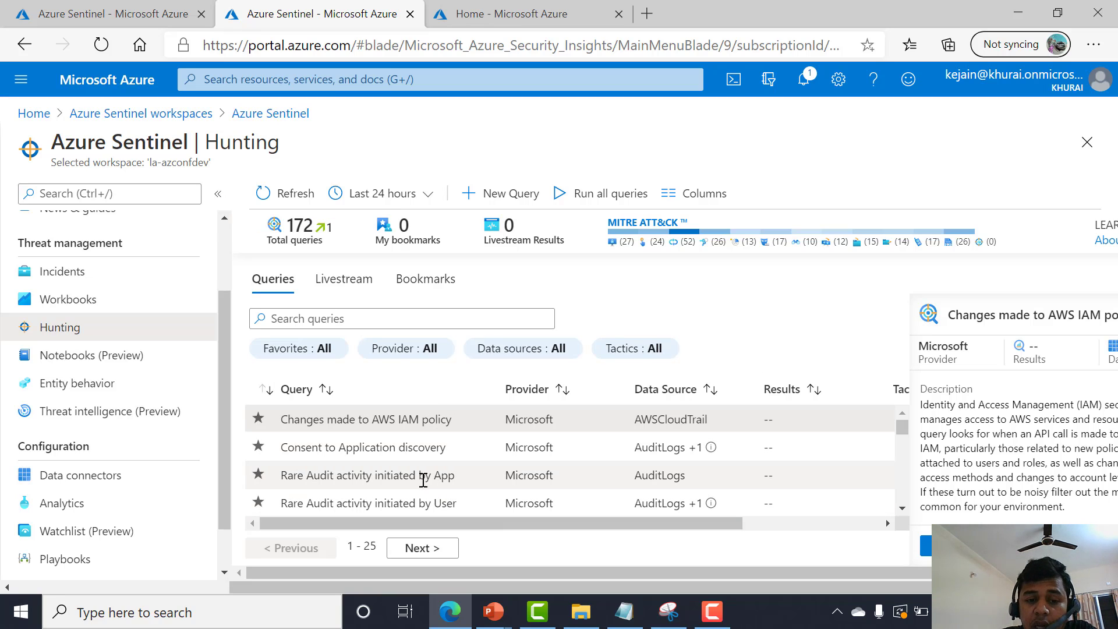
Set the hunting time range to Last 7 days.
scroll(426, 471, "down", 2)
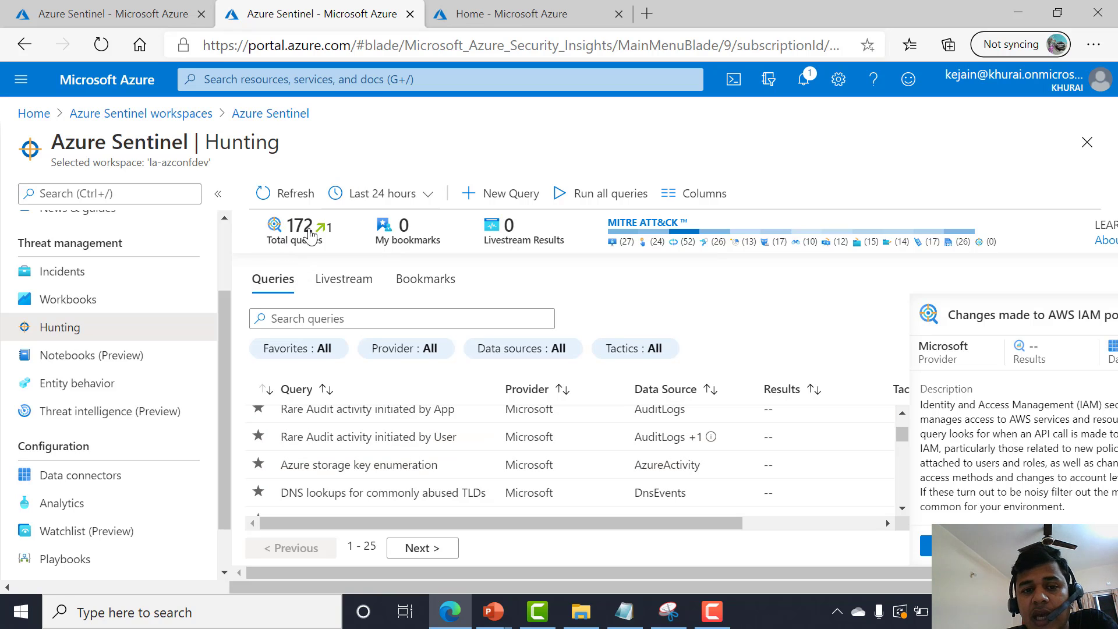
left_click(391, 194)
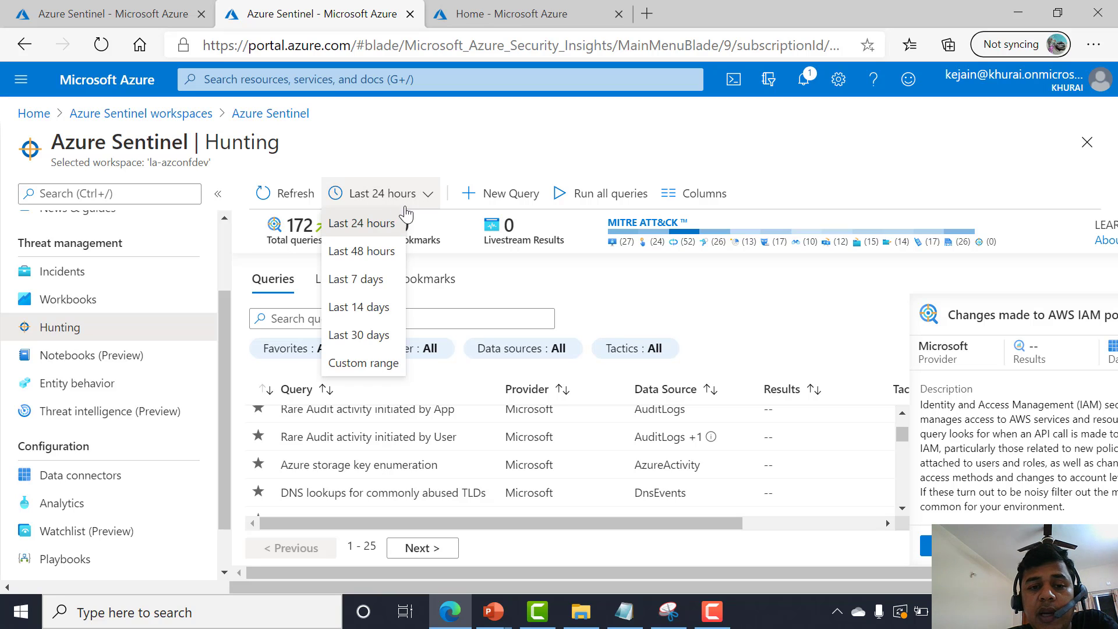
left_click(366, 279)
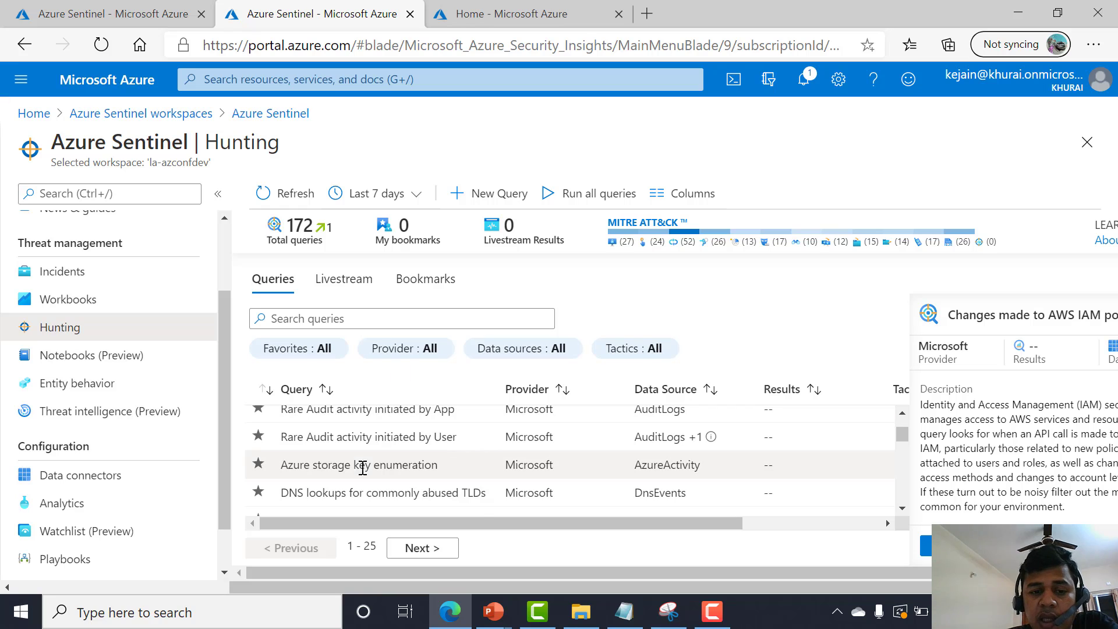
Select the 'Rare Audit activity initiated by App' hunting query and run it.
scroll(362, 464, "up", 1)
left_click(359, 429)
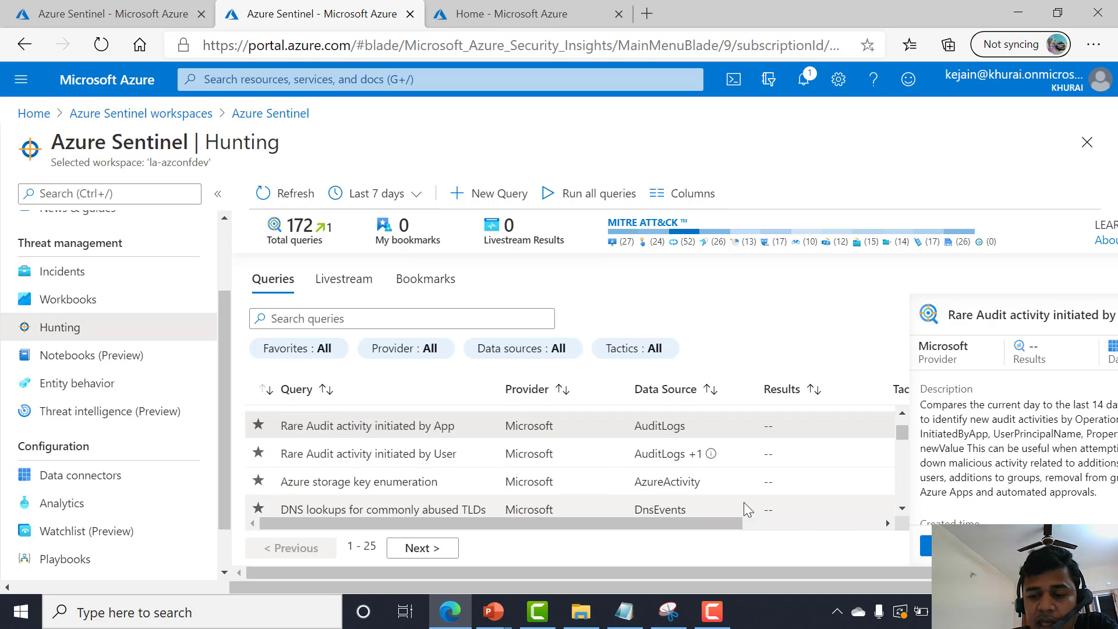
left_click(961, 545)
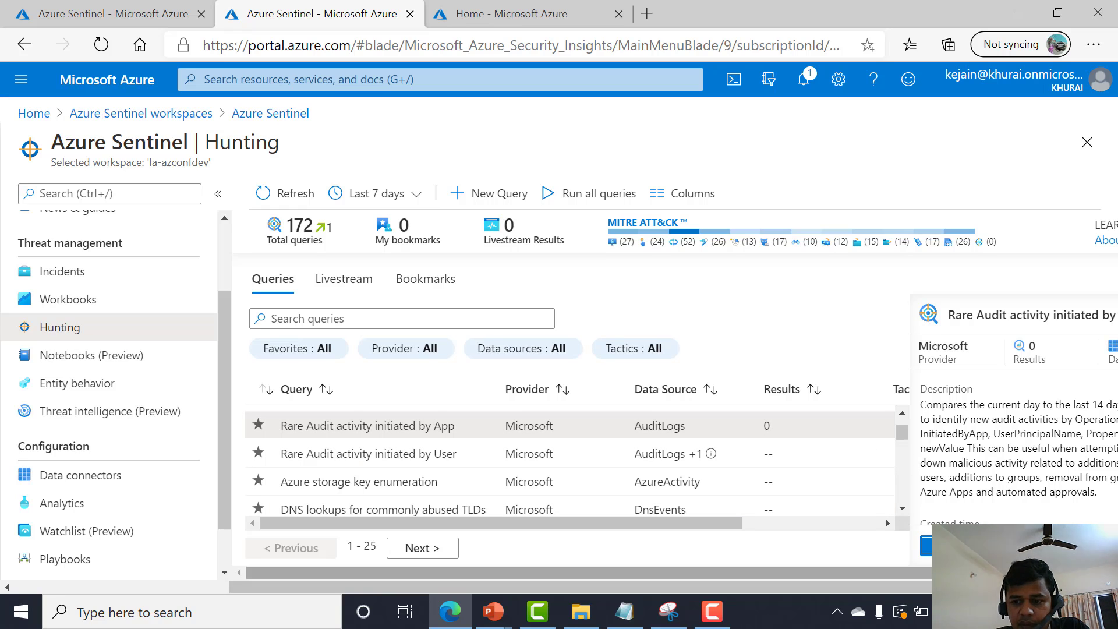
Open the query in Logs and review its full query text.
left_click_drag(582, 573, 654, 572)
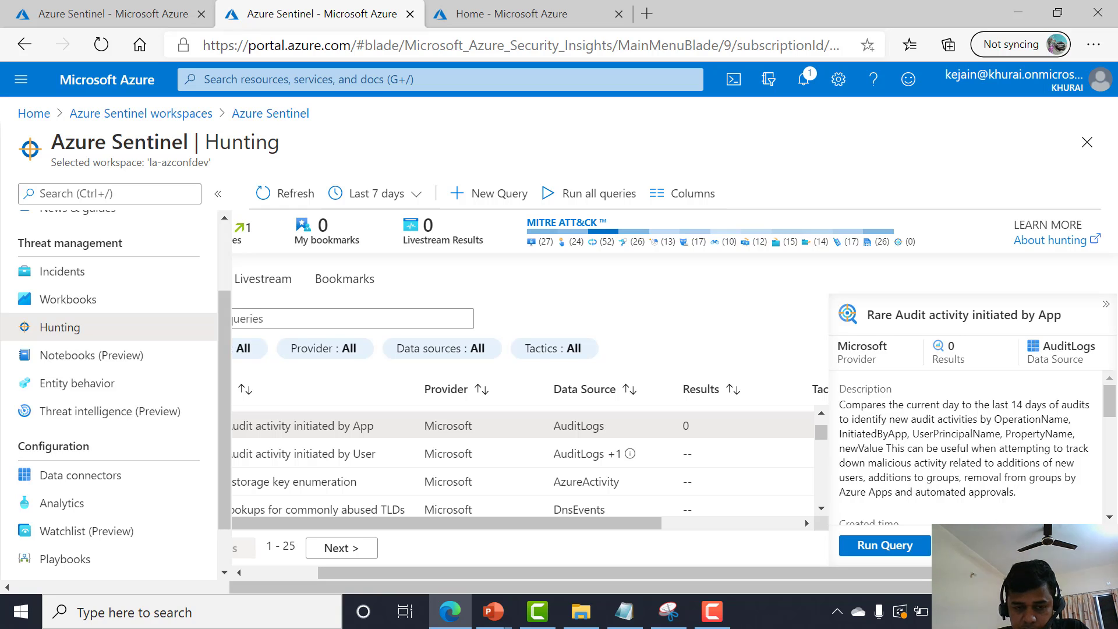
left_click(985, 546)
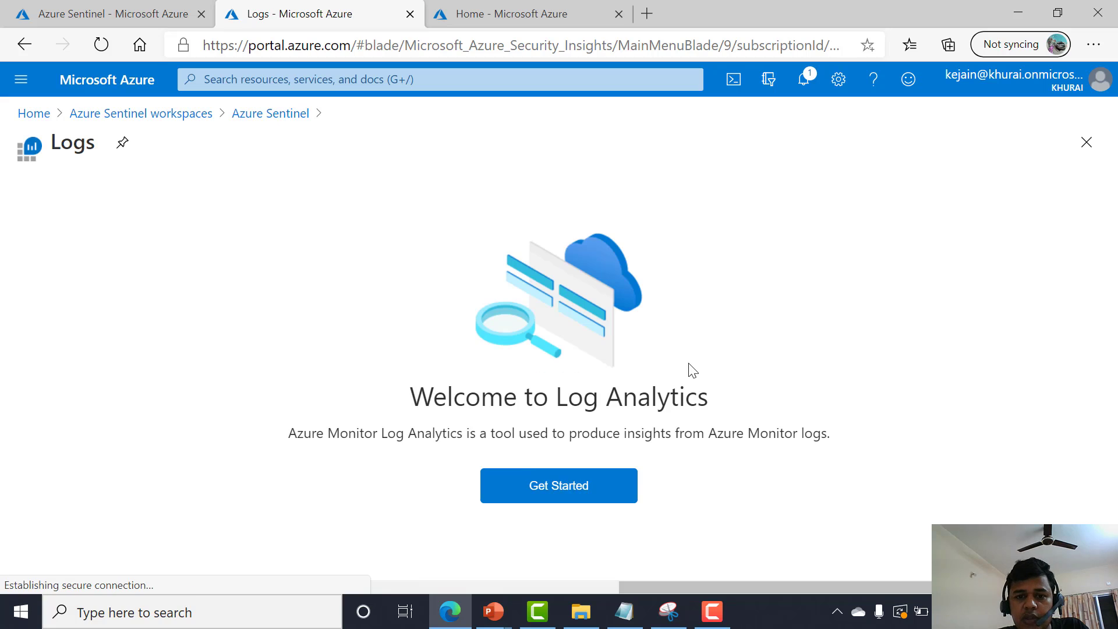
left_click(593, 486)
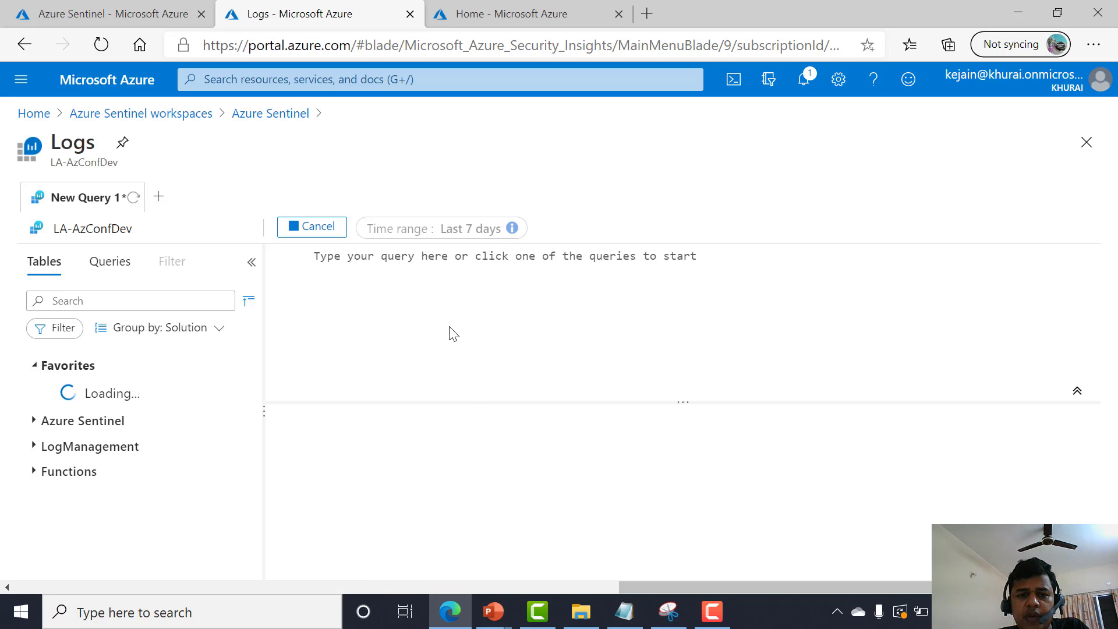
scroll(416, 266, "down", 5)
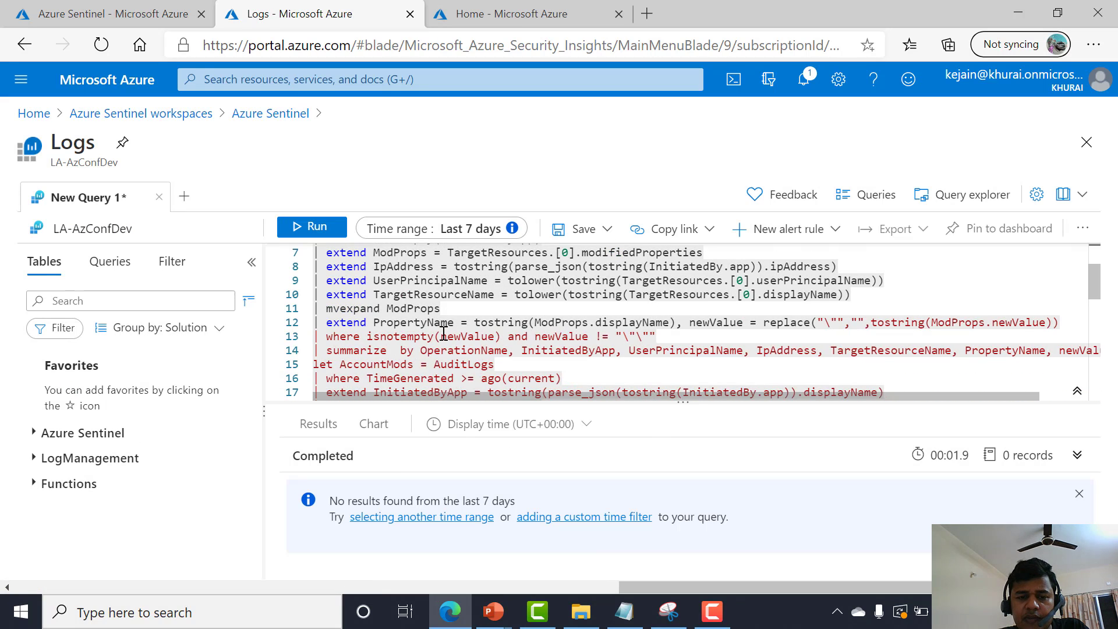
scroll(444, 329, "up", 4)
scroll(444, 330, "down", 10)
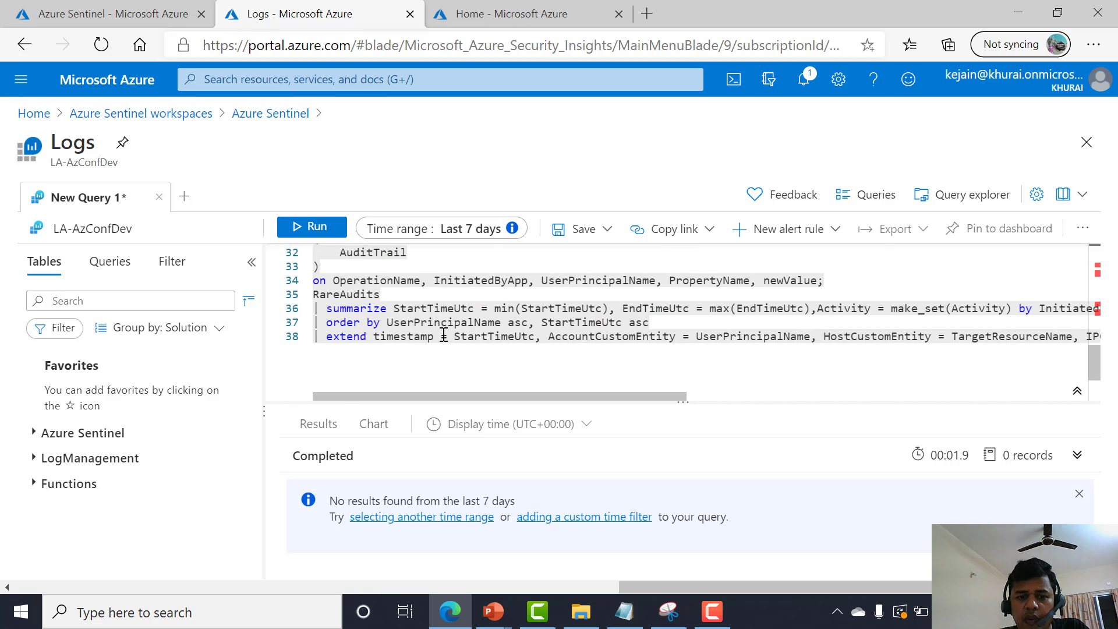
scroll(444, 330, "up", 4)
Return to the Hunting page and open a new custom hunting query form to review its fields.
left_click(270, 114)
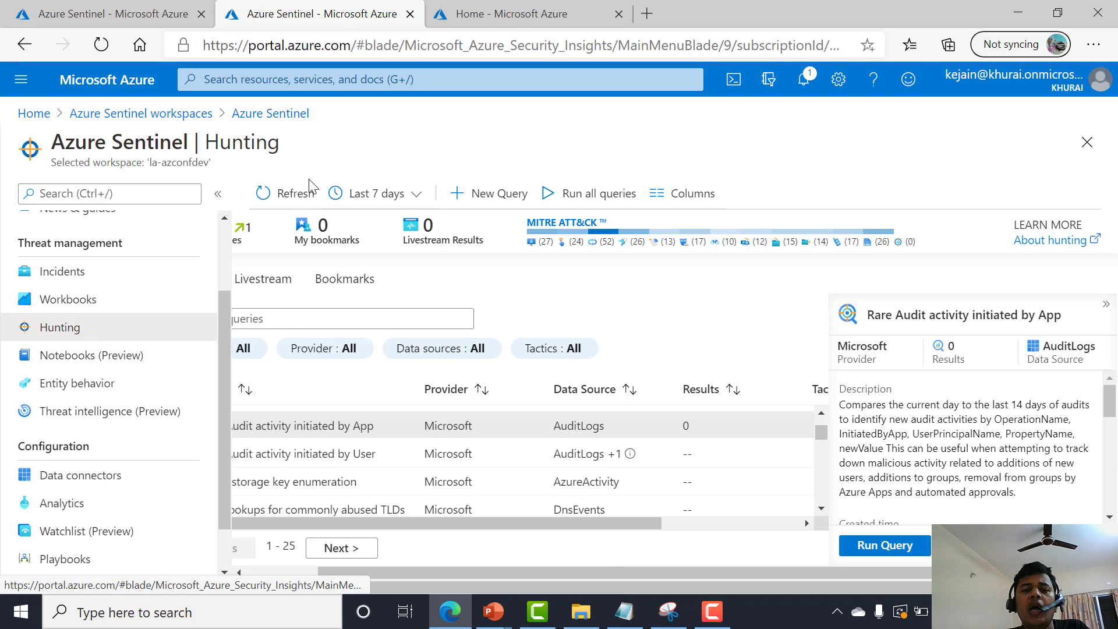
left_click_drag(336, 571, 264, 570)
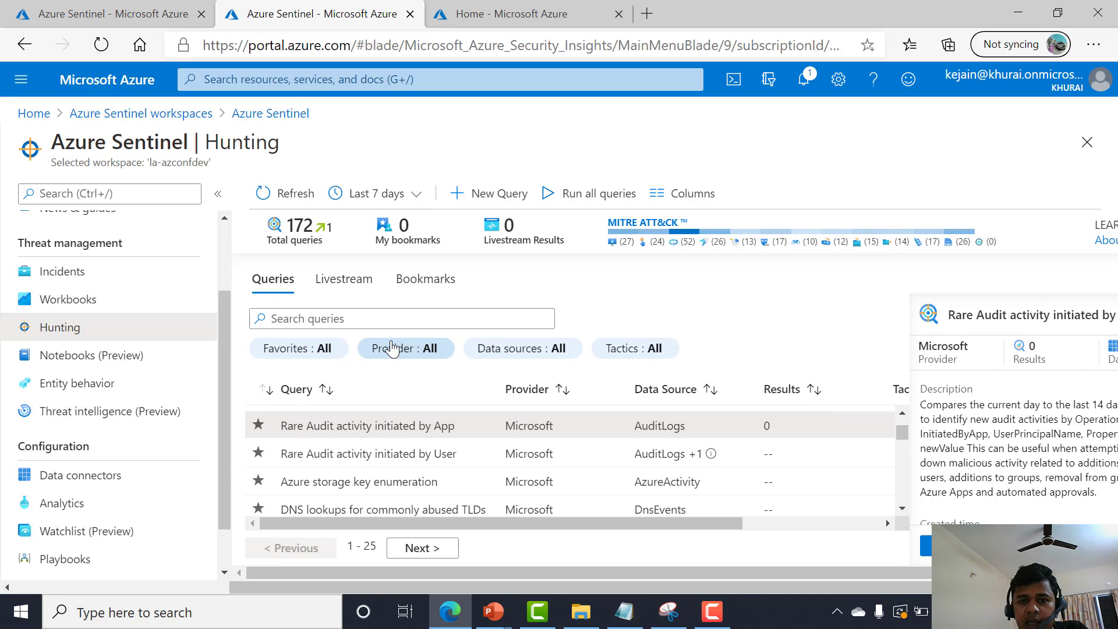
left_click(483, 199)
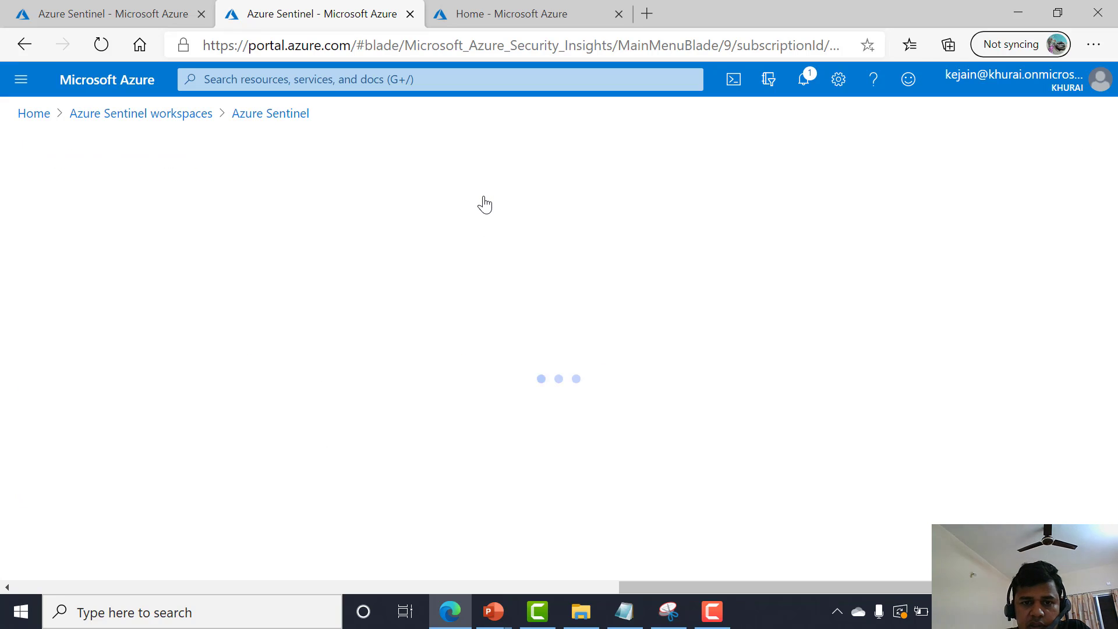
scroll(378, 309, "down", 3)
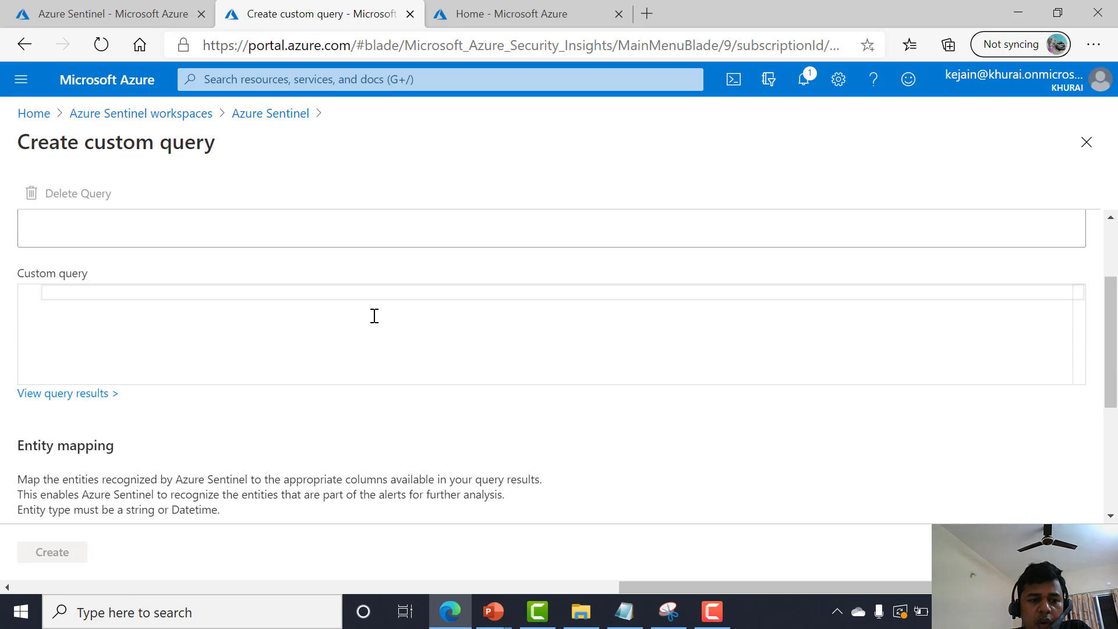
scroll(122, 381, "up", 2)
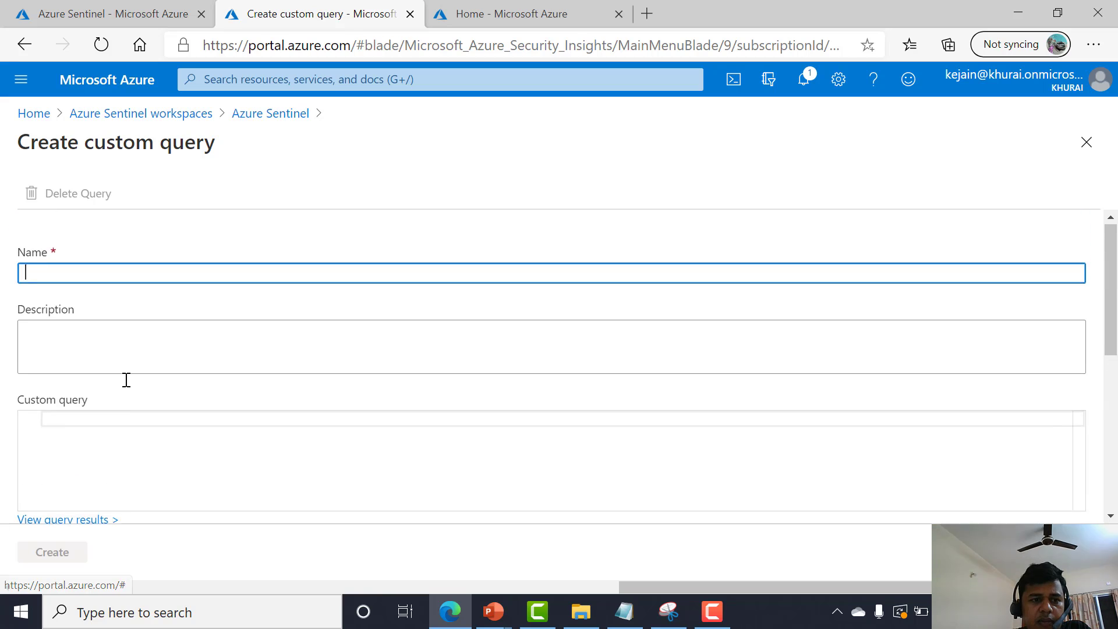
scroll(123, 380, "down", 2)
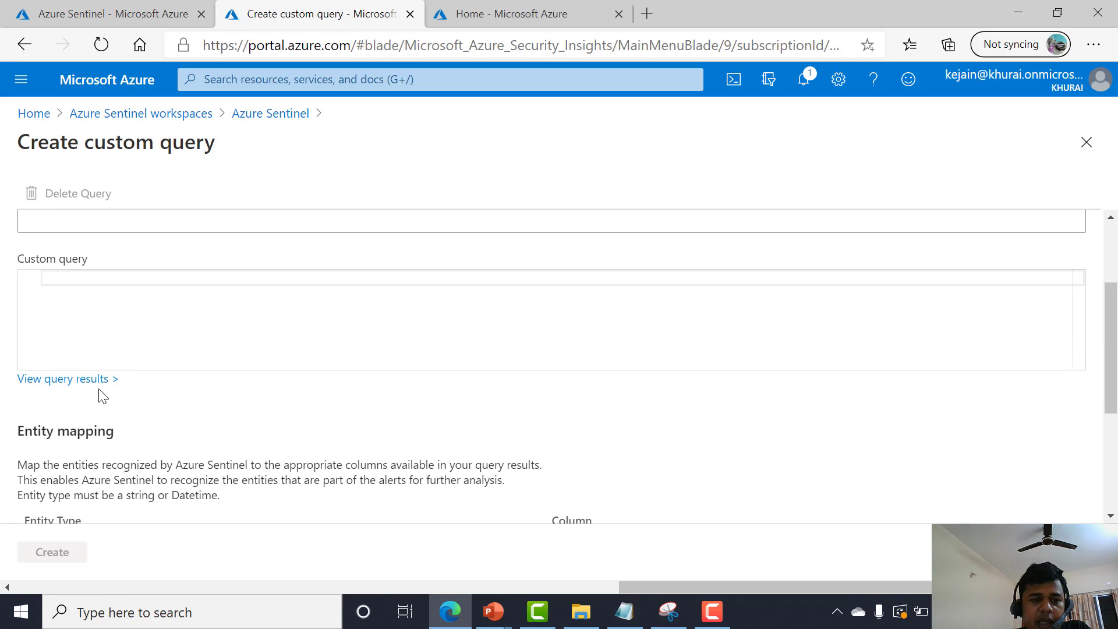
left_click(270, 114)
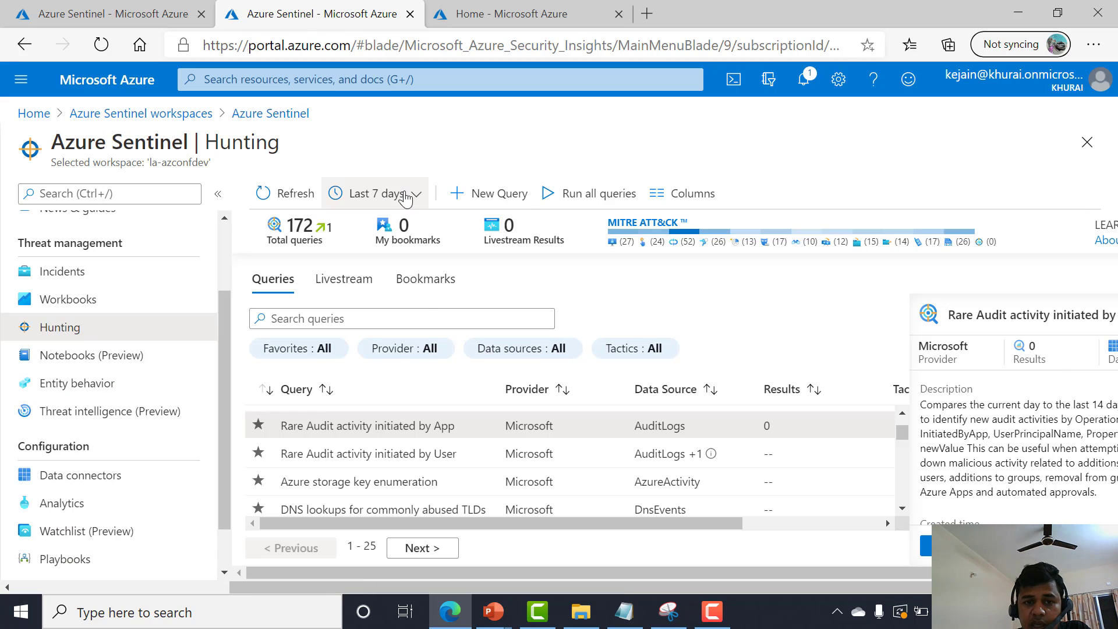
left_click(465, 193)
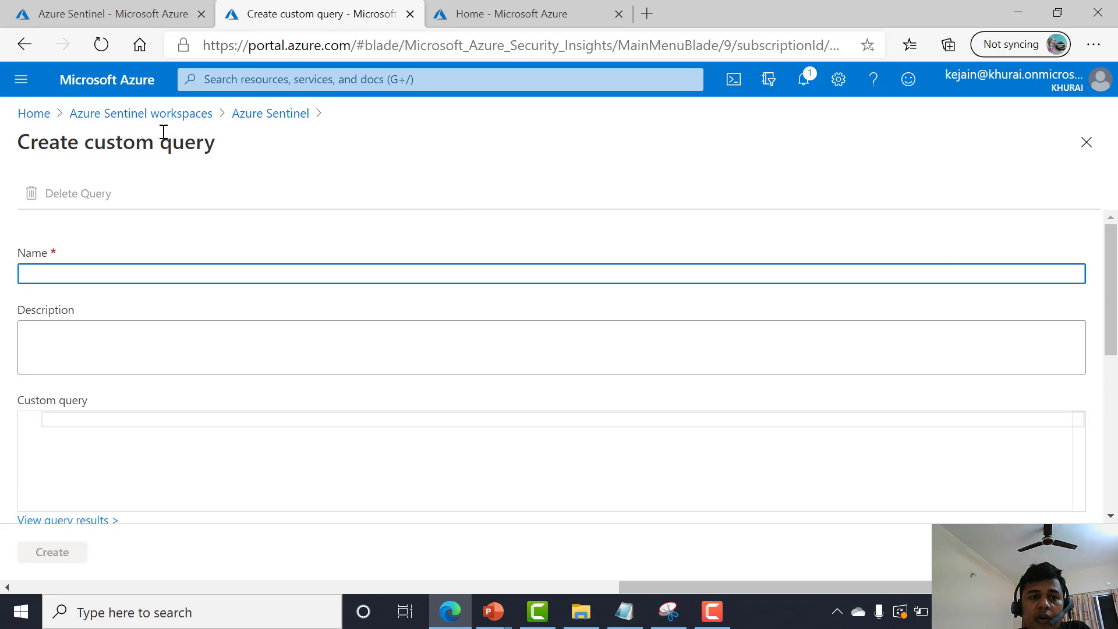
left_click(254, 117)
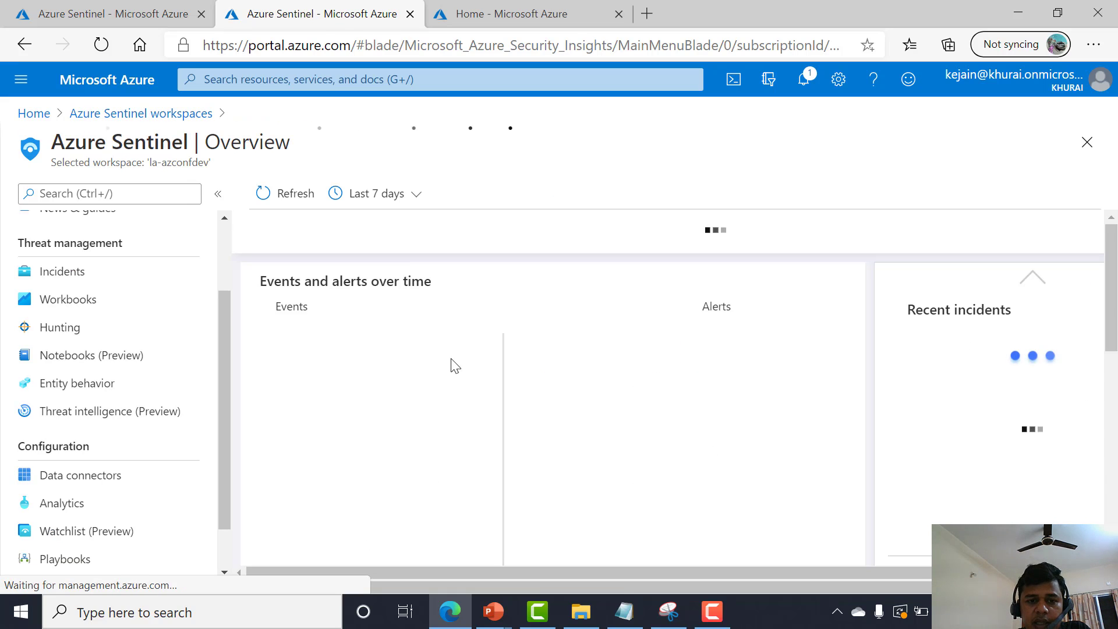
left_click(85, 332)
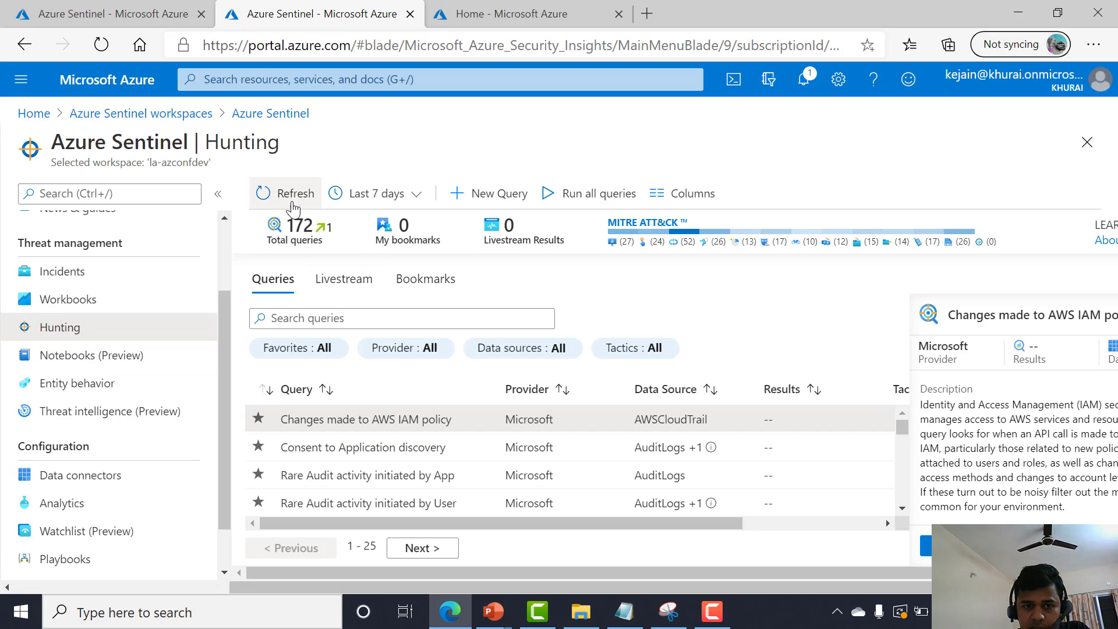
Start a new custom hunting query named adsljalsj.
left_click(466, 192)
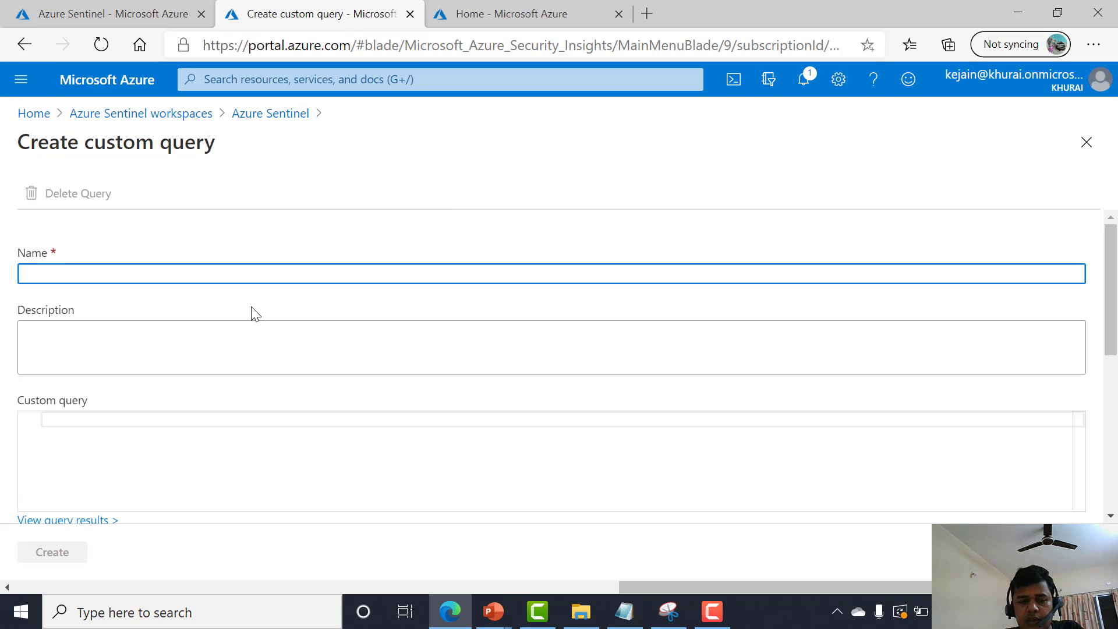
type("adsljalsj")
left_click(223, 454)
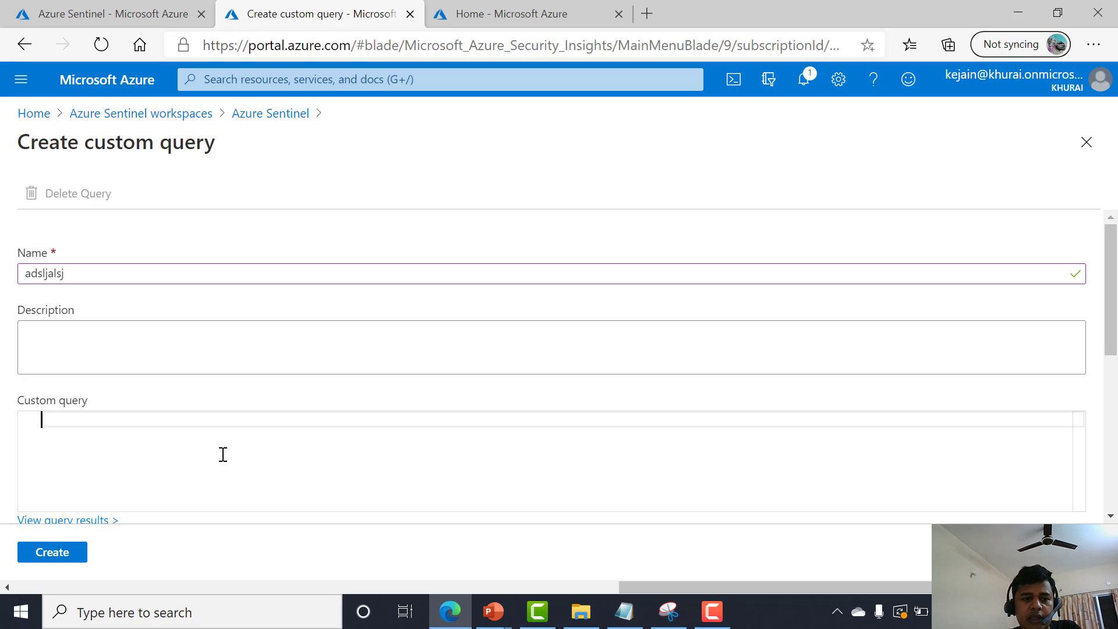
Enter the custom query Heartbeat | distinct Computer.
type("Heartbeat ")
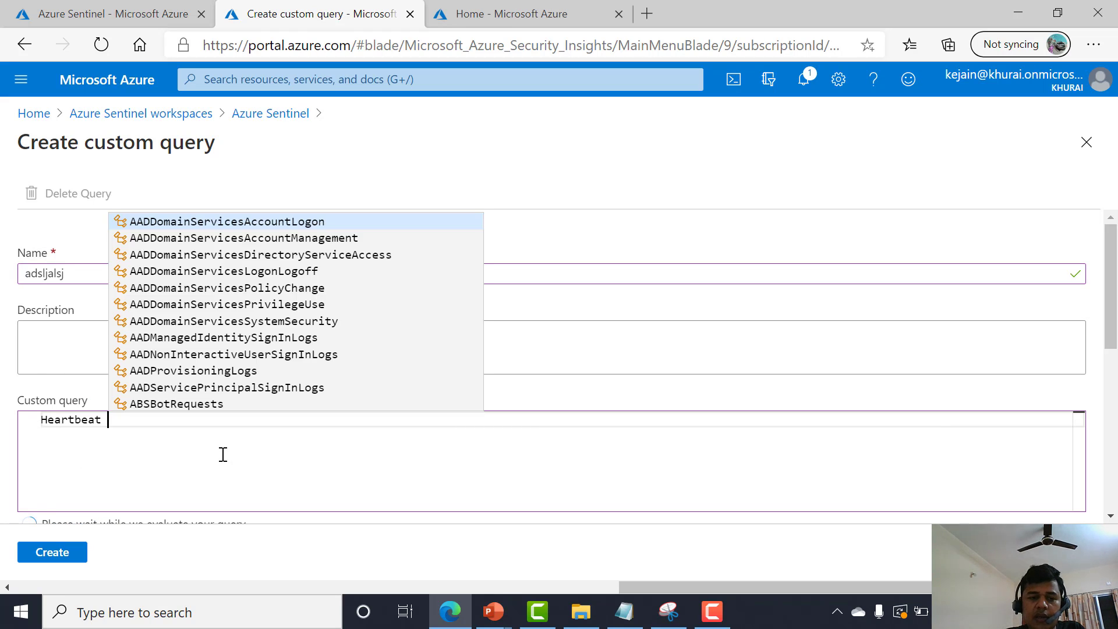
type("| dist")
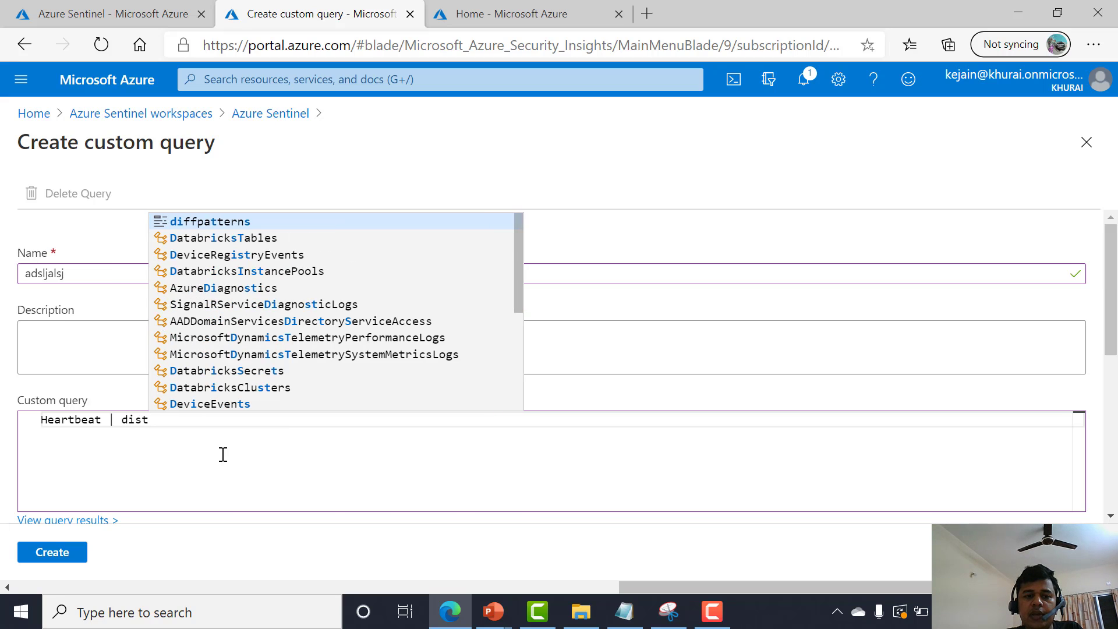
key("Tab")
key("BackSpace")
key("BackSpace")
key("BackSpace")
key("BackSpace")
key("BackSpace")
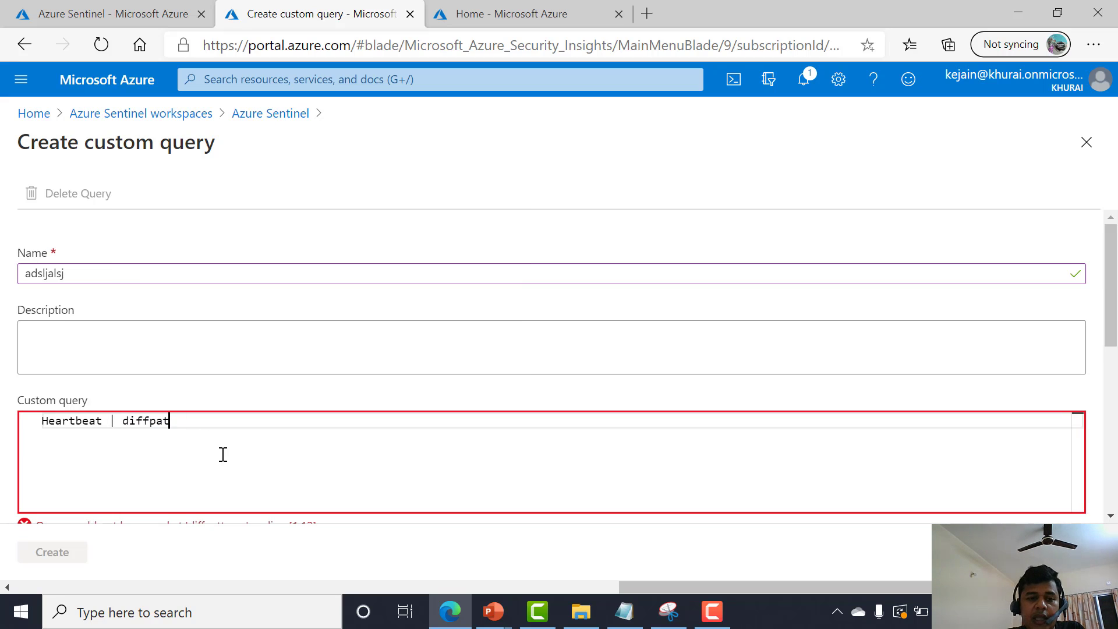
type("sti")
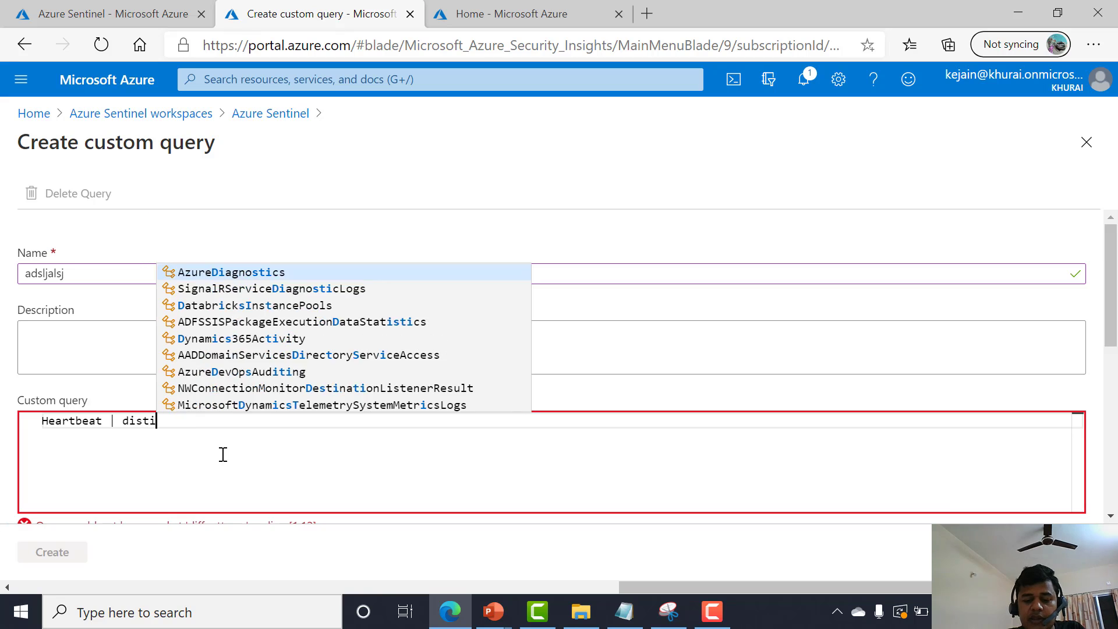
type("nct ")
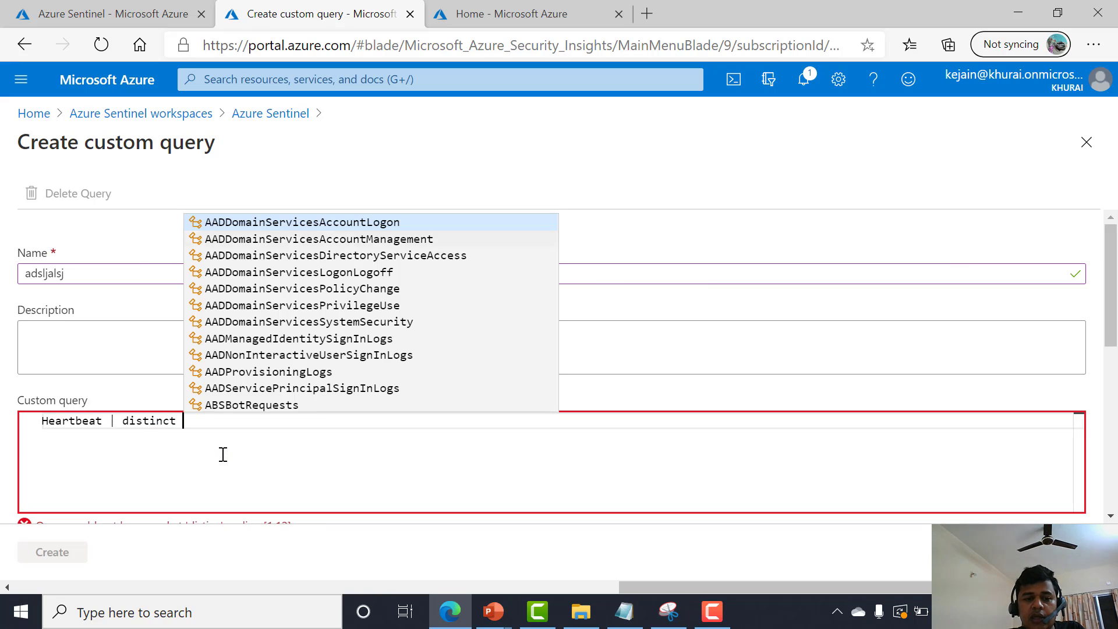
type("Computer")
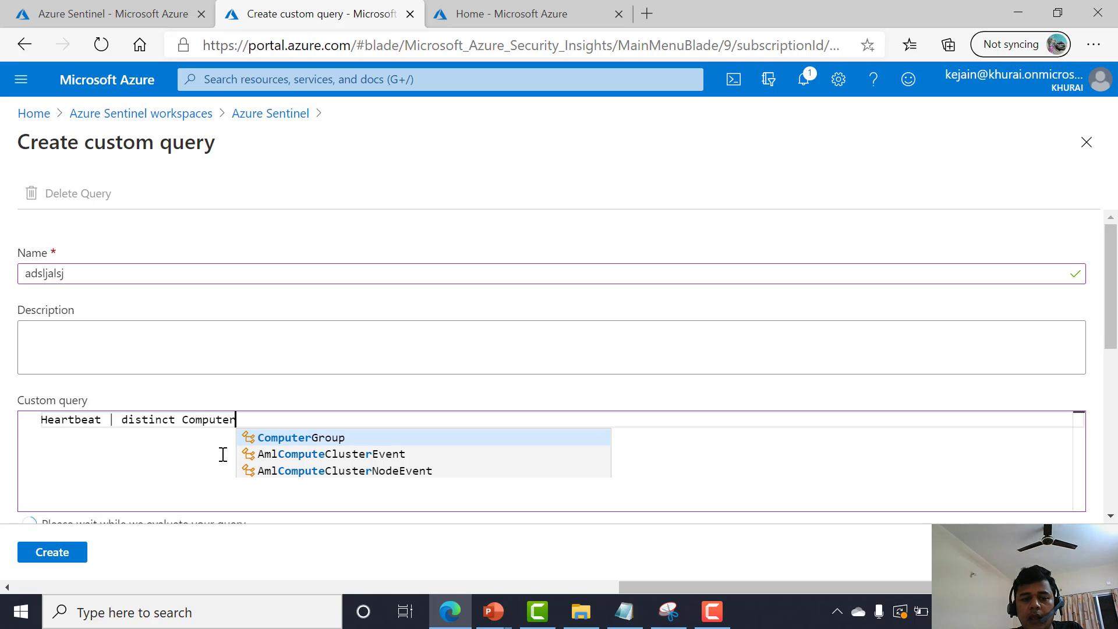
key("Tab")
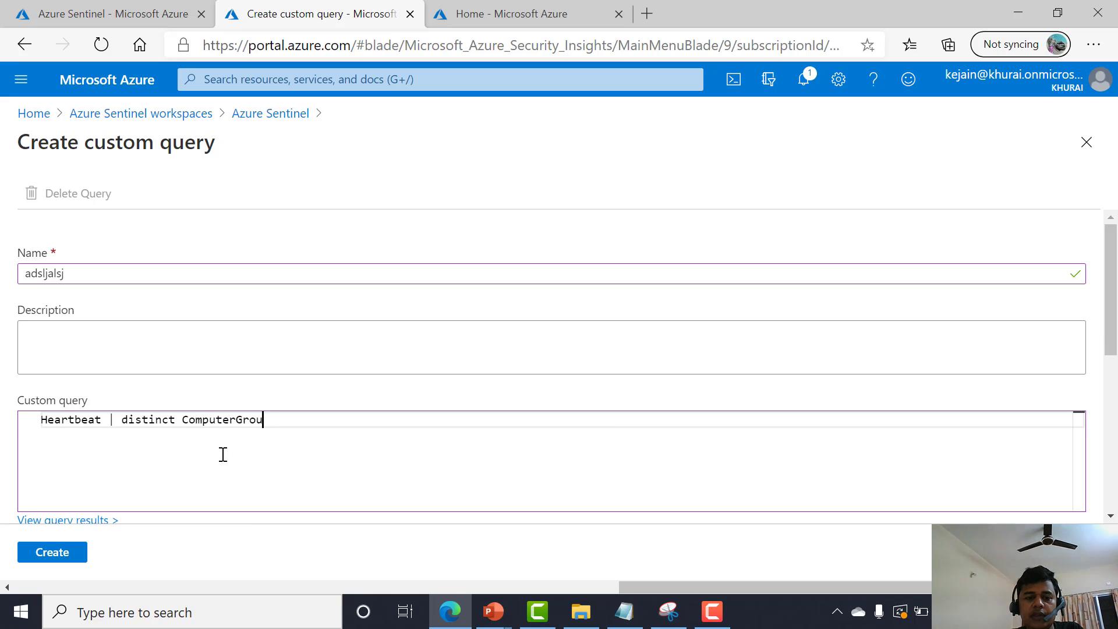
key("Return")
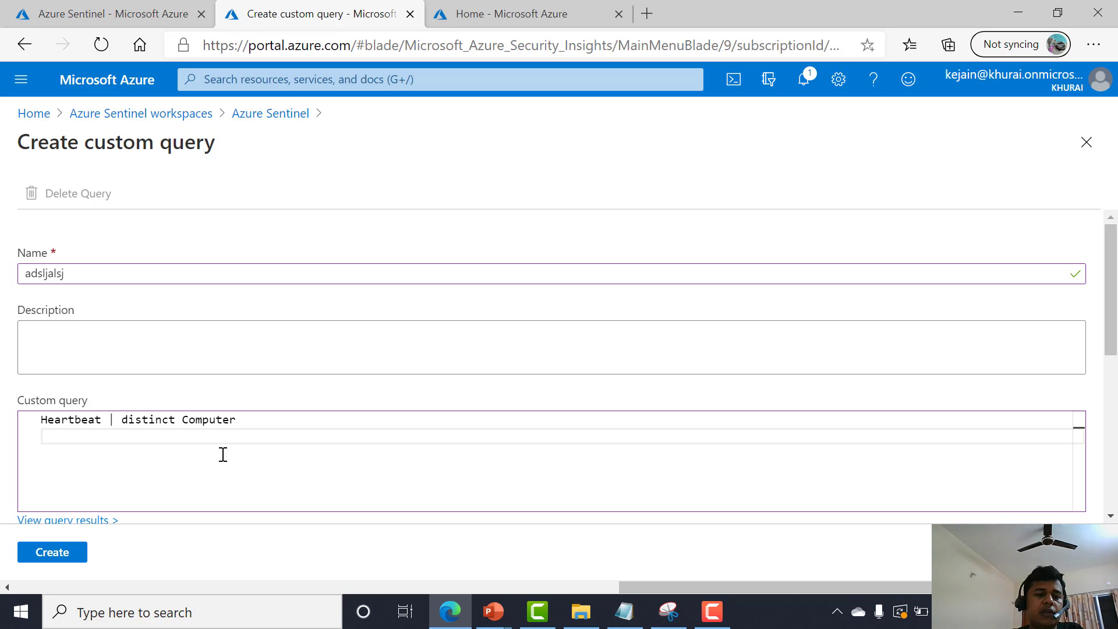
Leave the custom query form, discarding the unsaved edits.
scroll(223, 454, "down", 3)
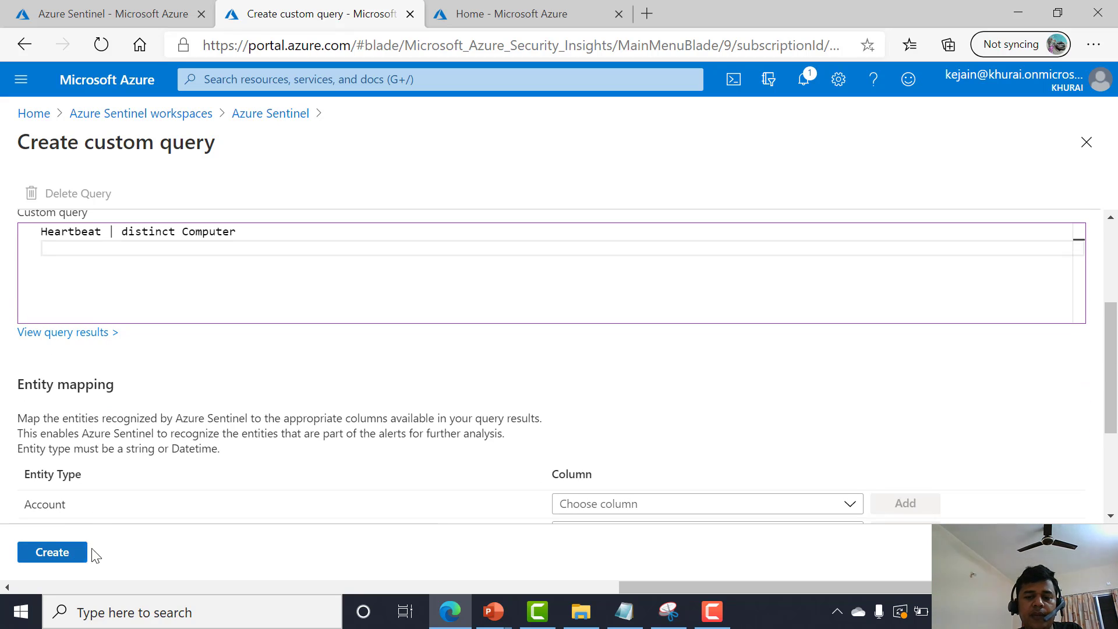
left_click(268, 114)
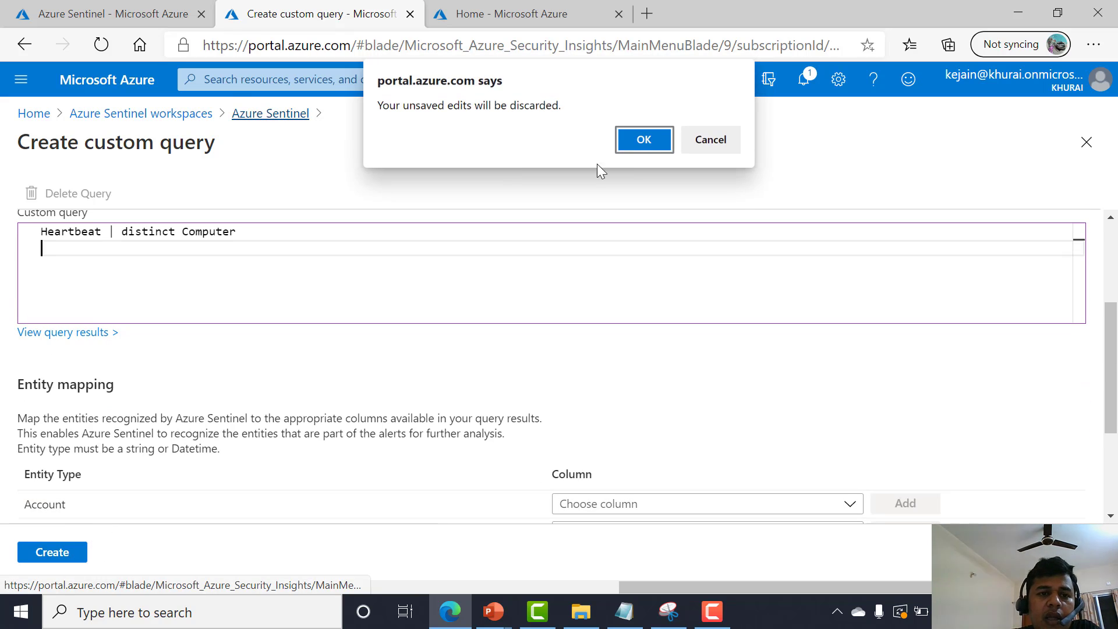
left_click(649, 148)
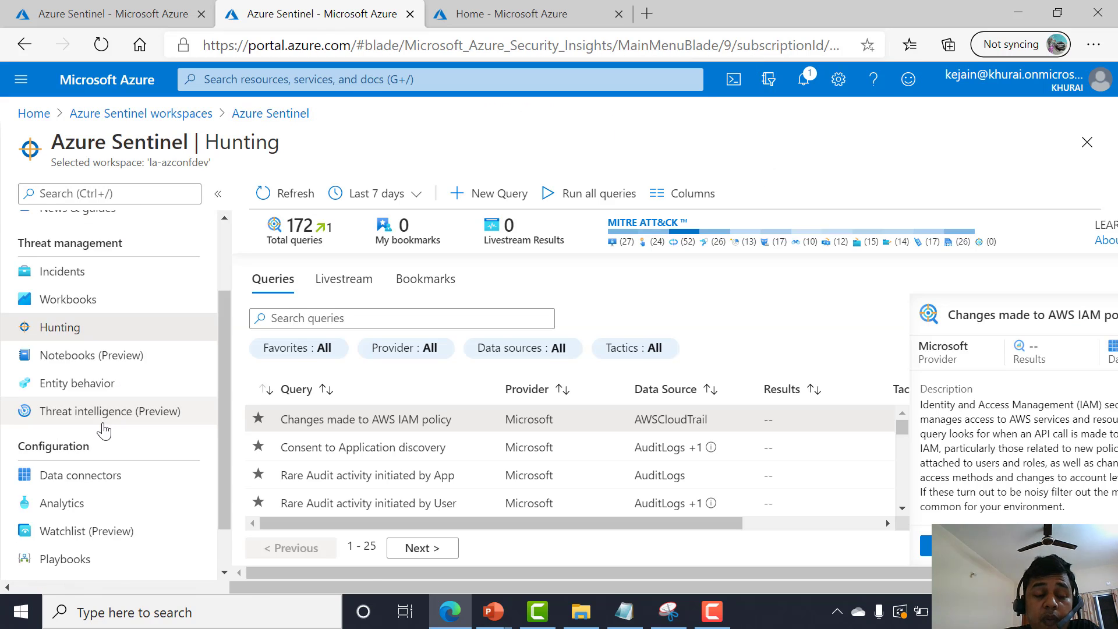
Open the Logs page and close the example queries gallery.
scroll(101, 433, "down", 1)
scroll(81, 303, "up", 3)
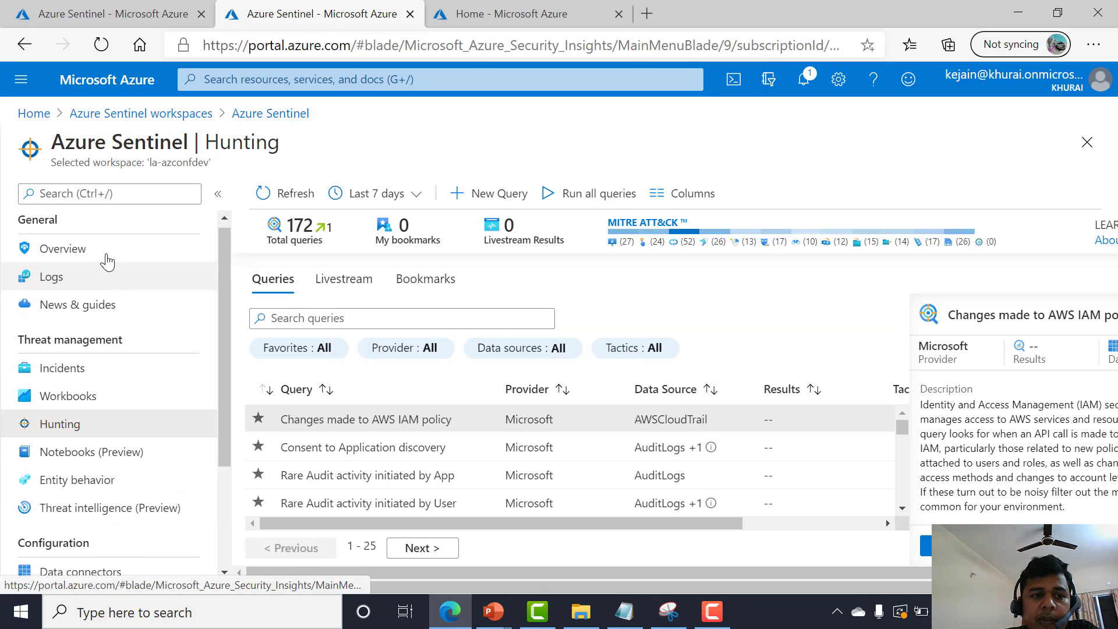
left_click(86, 284)
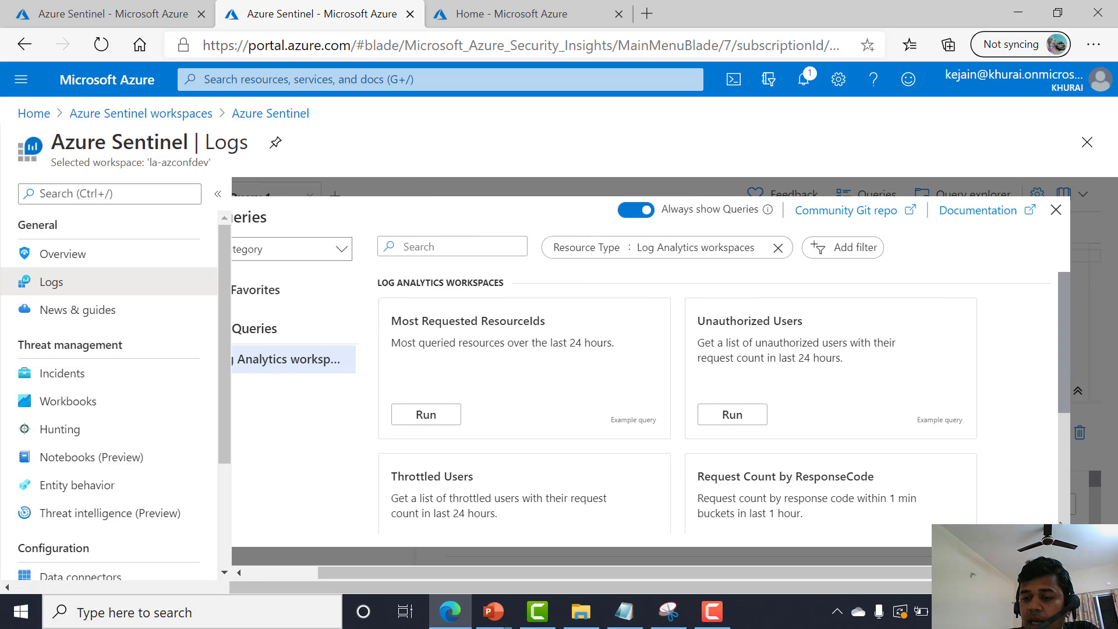
left_click(1055, 211)
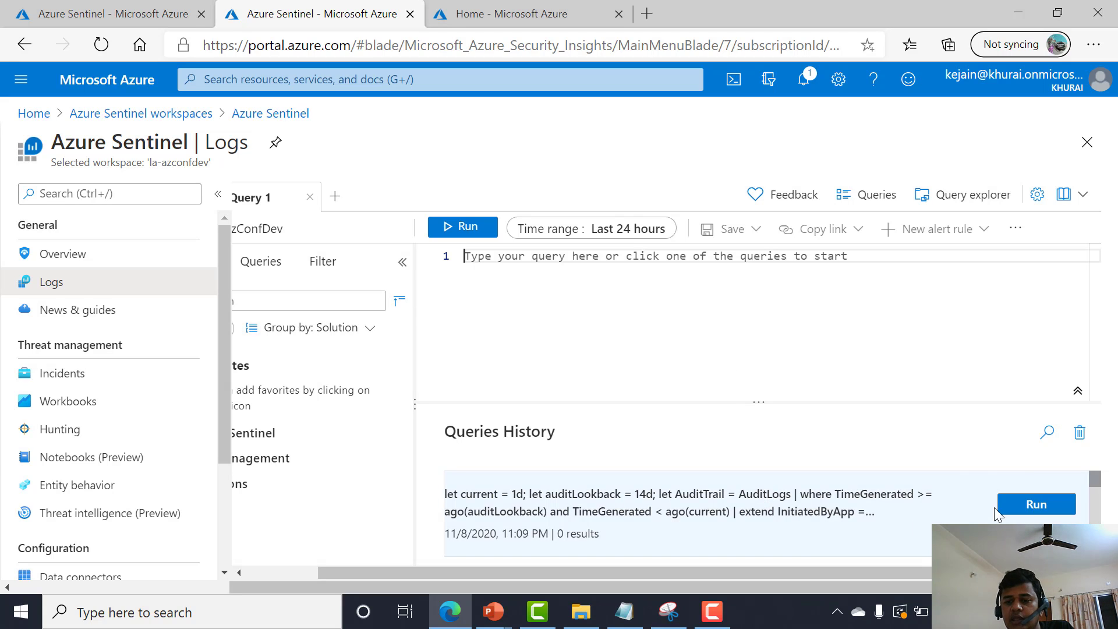
Rerun the earlier audit query from the queries history.
left_click(1010, 511)
scroll(699, 366, "down", 10)
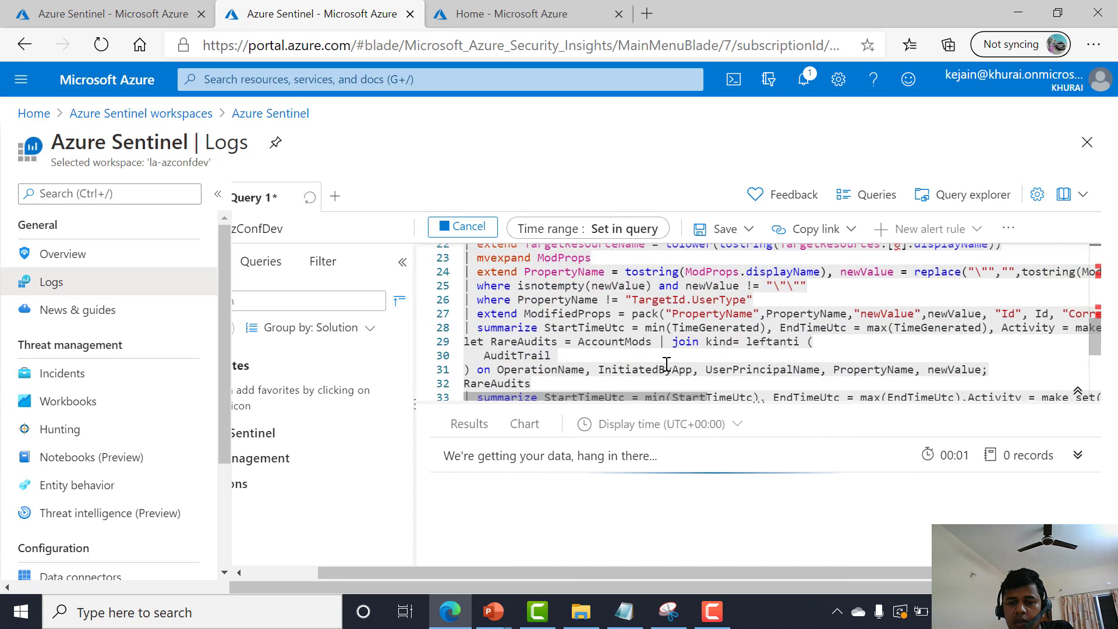
Replace the query text with Heartbeat and run it.
type("He")
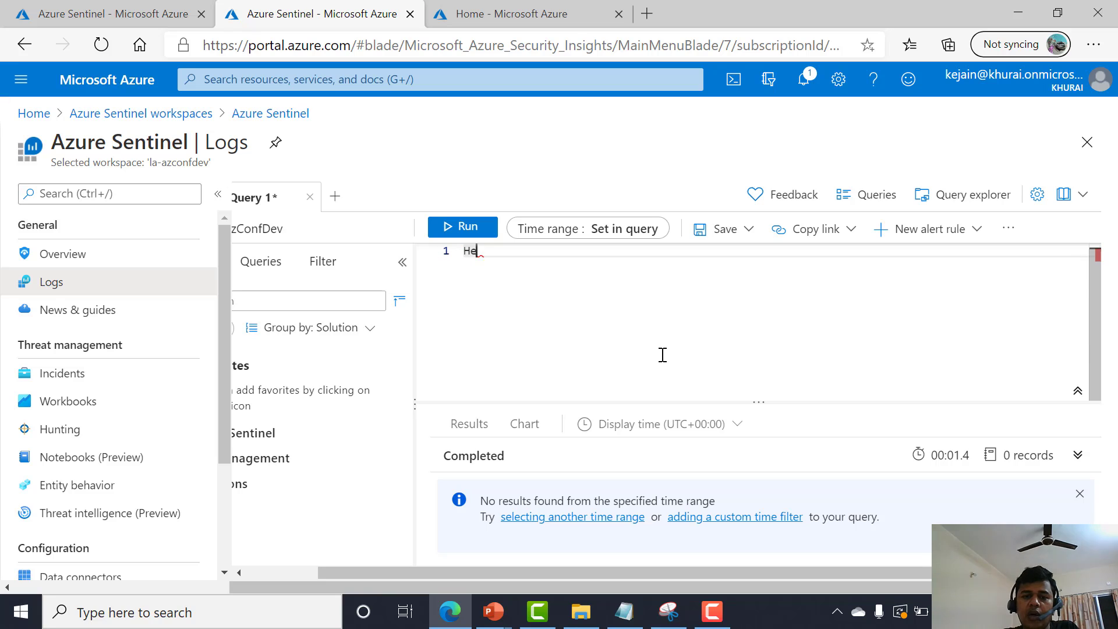
type("art")
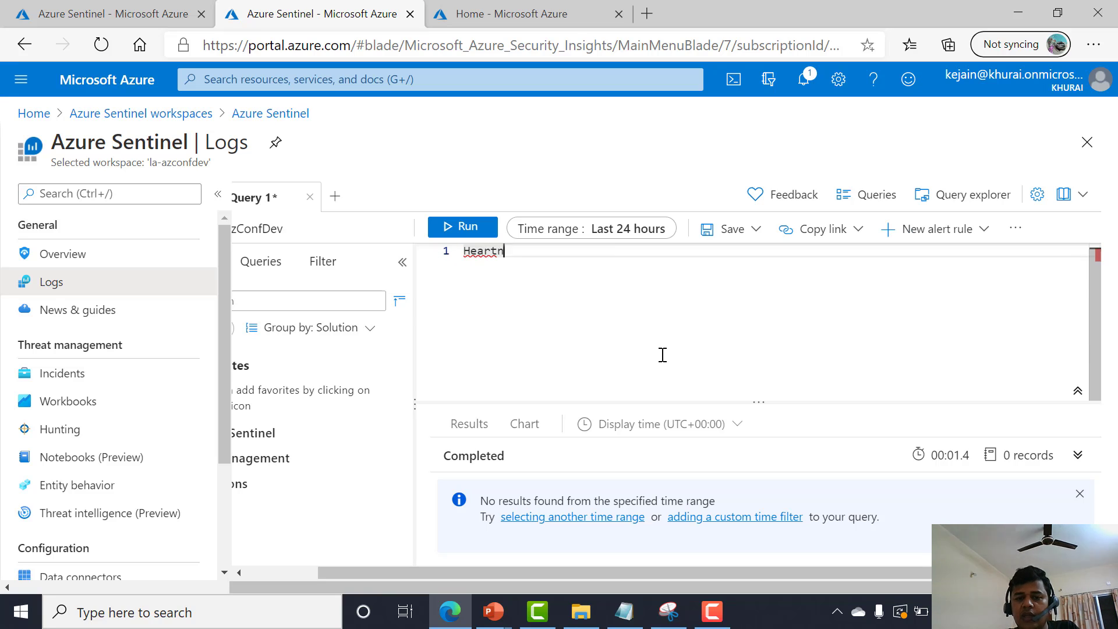
type("n")
key("ctrl+a")
type("He")
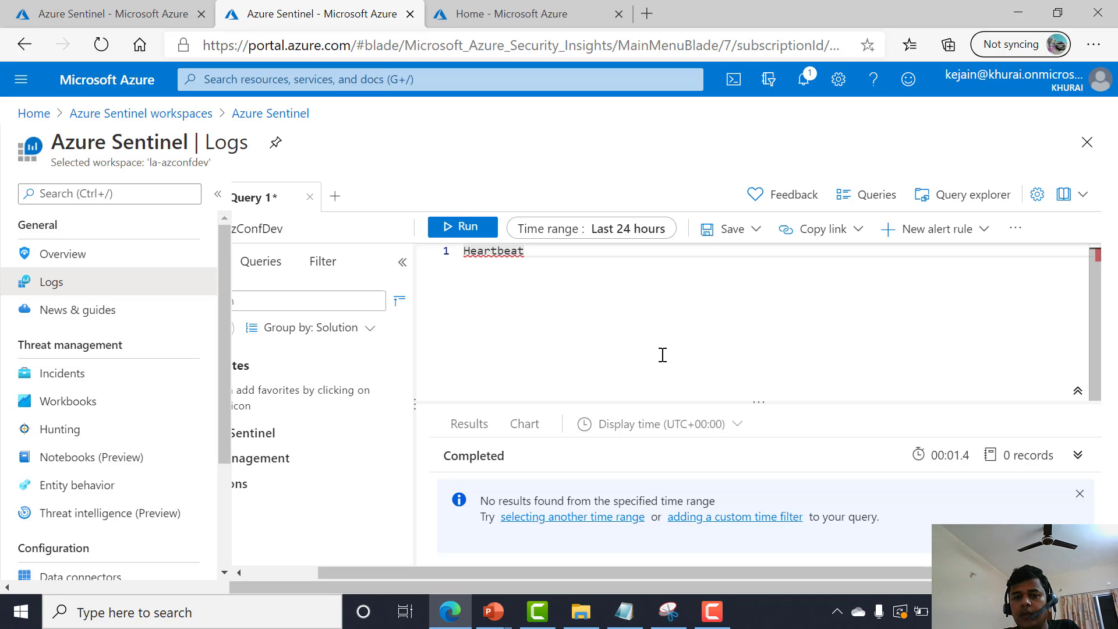
key("shift+Return")
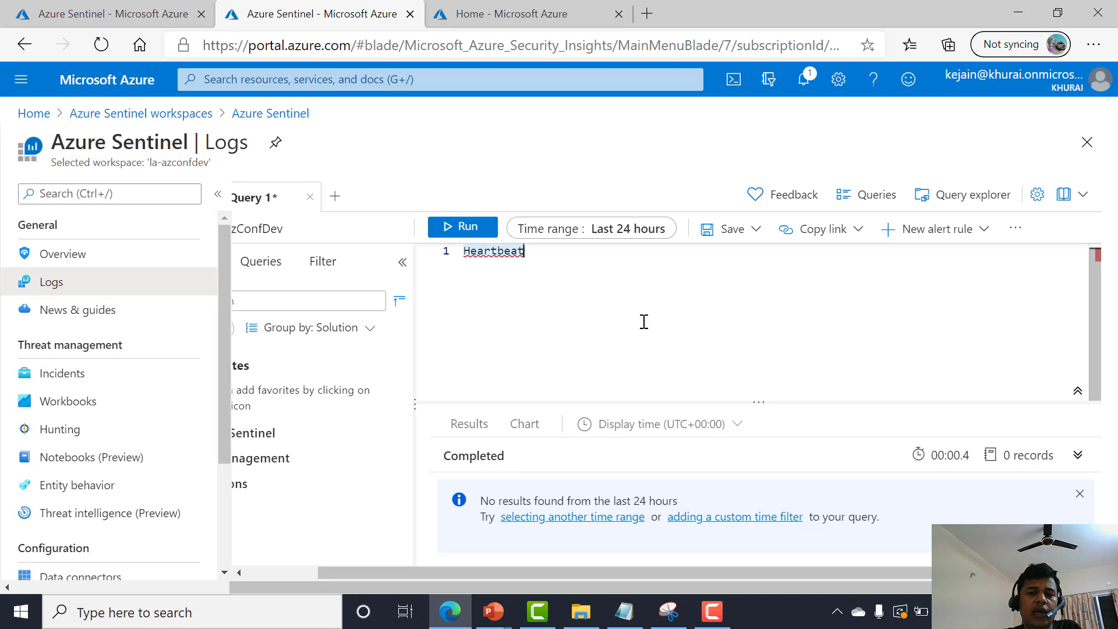
Set the time range to Last 7 days and run the Heartbeat query again.
left_click(588, 236)
left_click(554, 445)
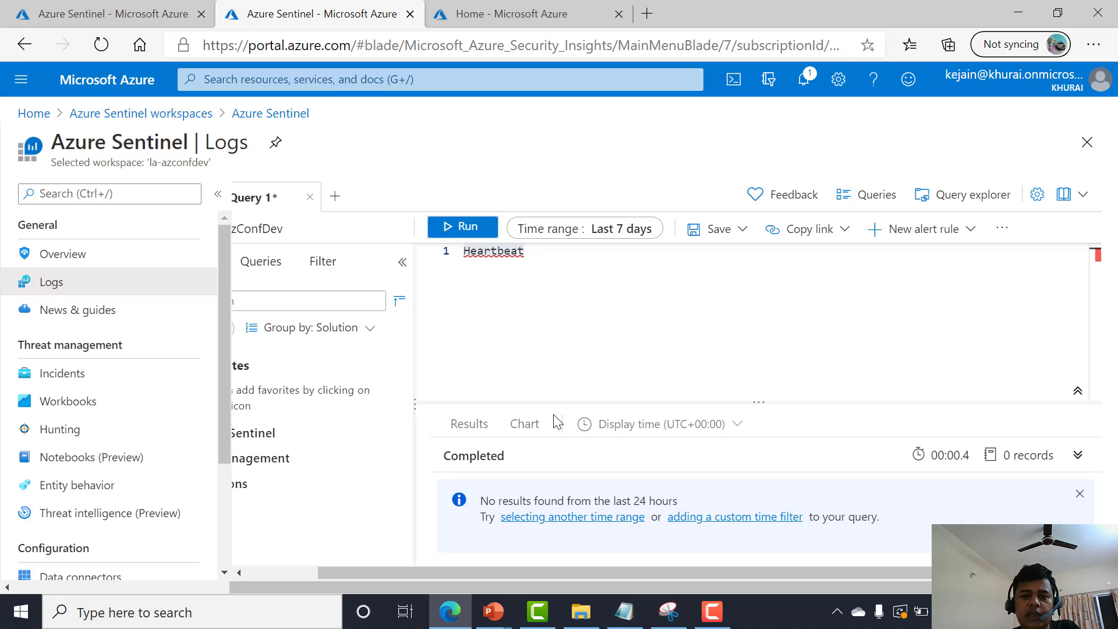
left_click(469, 233)
left_click(476, 230)
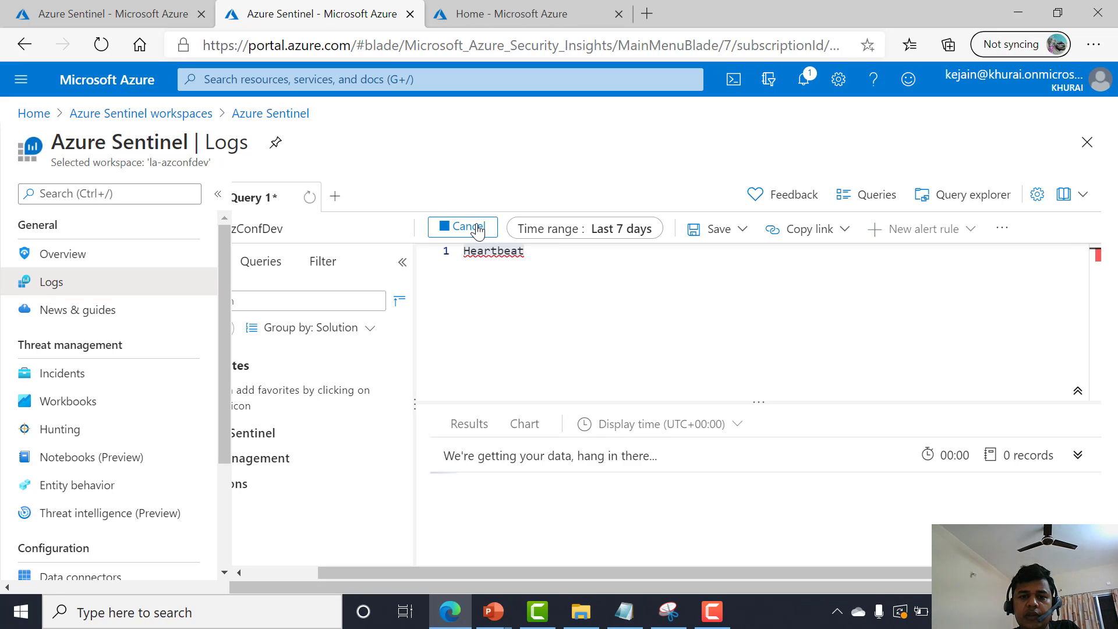
left_click(474, 233)
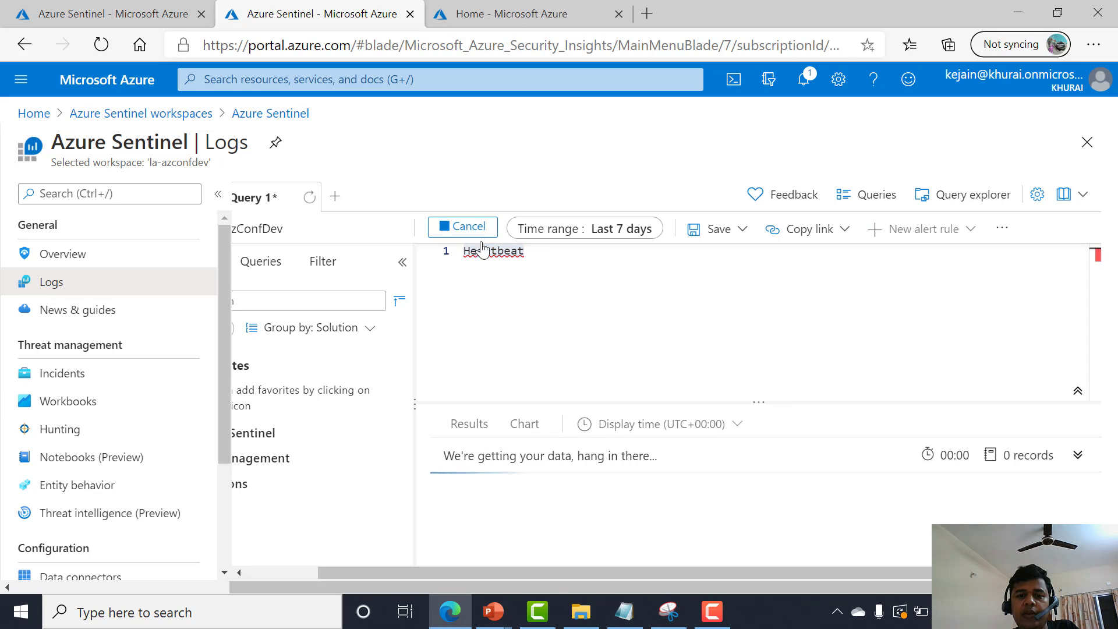
left_click(557, 358)
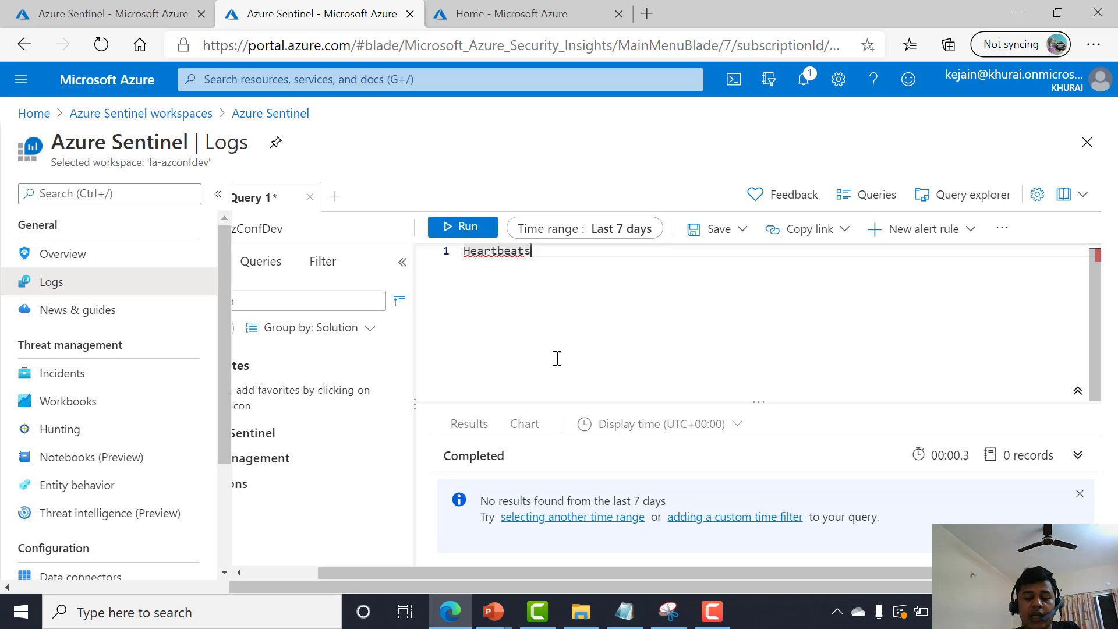
Replace the query with search * | distinct Type and run it.
type("sear")
key("ctrl+a")
type("sea")
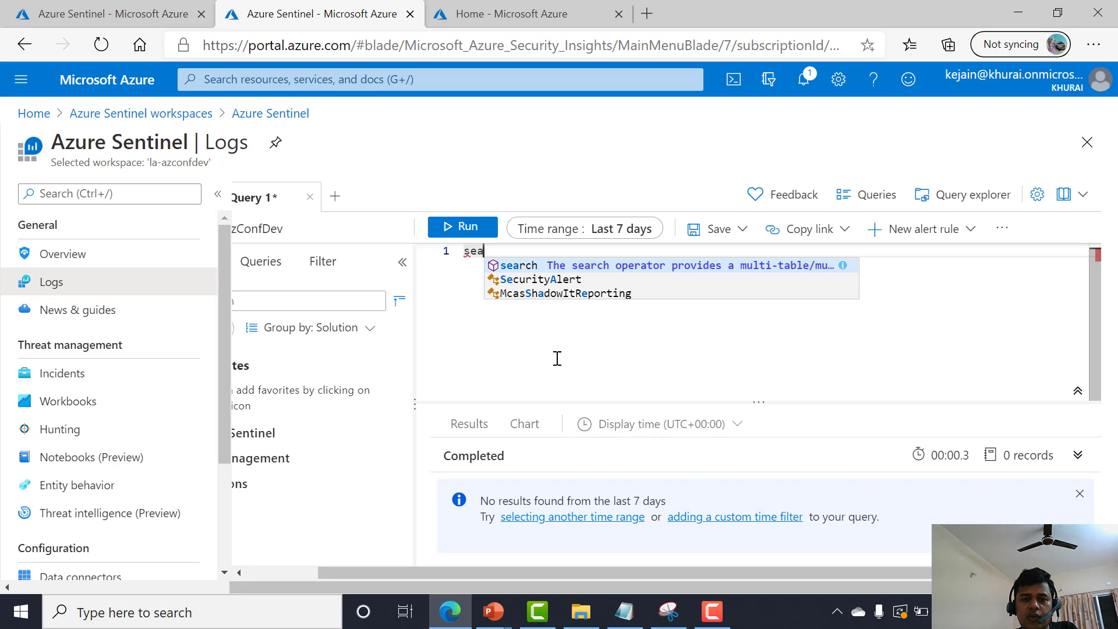
type("rch ")
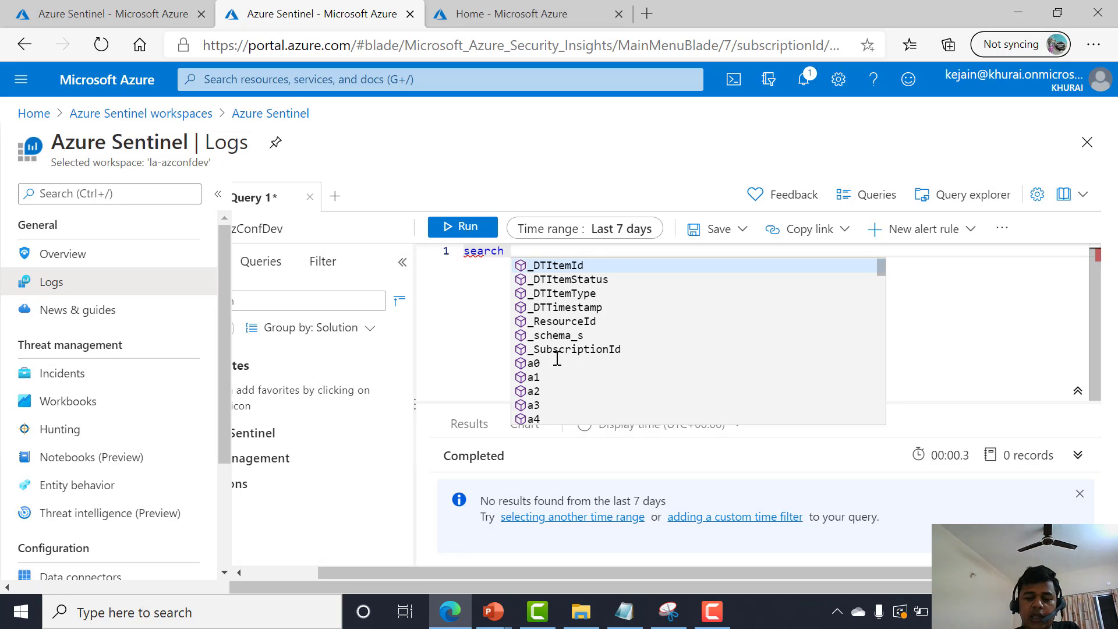
type("* | ")
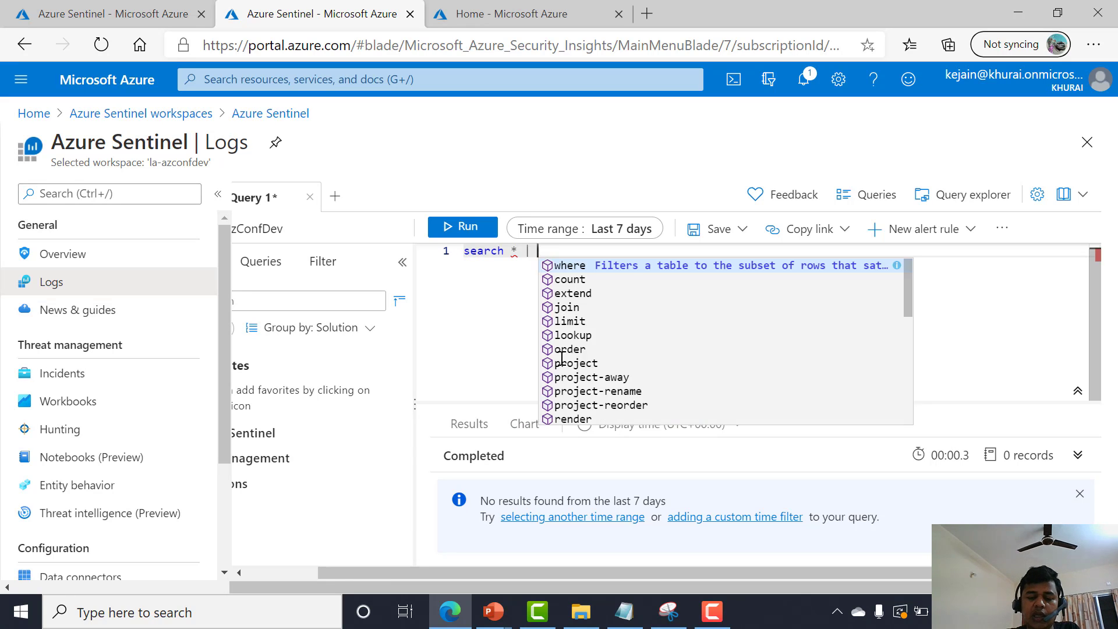
type("distinct ['data")
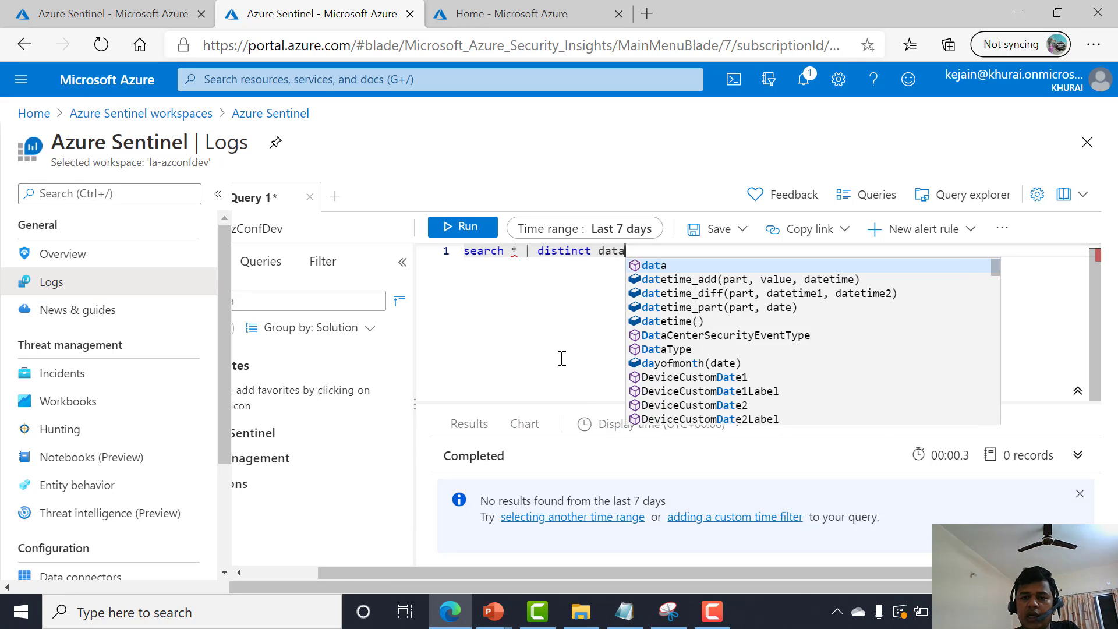
key("Tab")
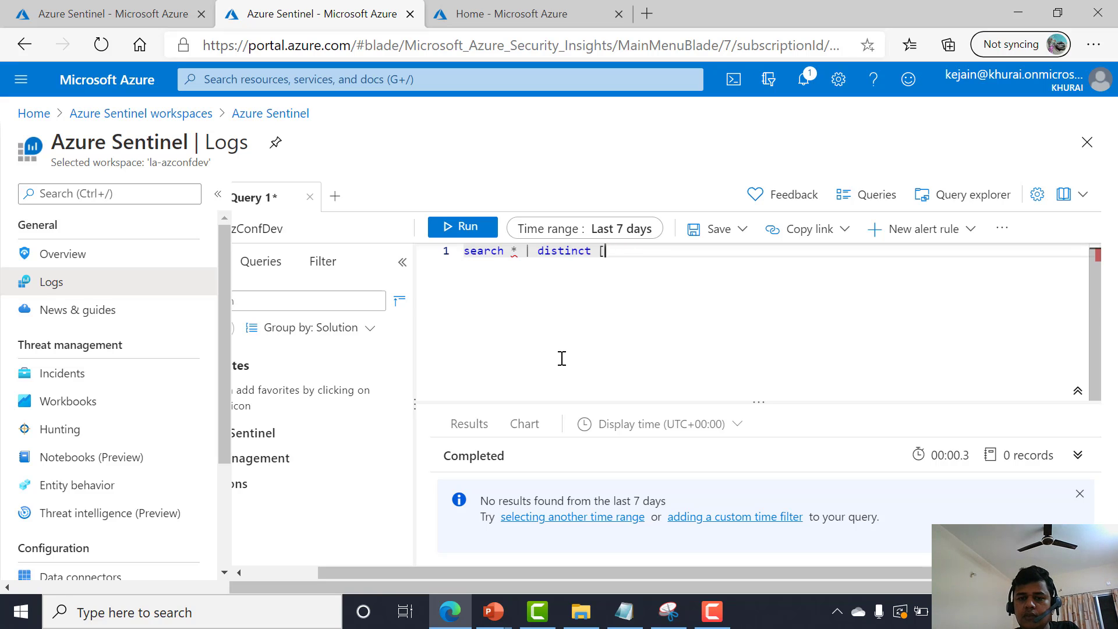
type("typ")
key("Tab")
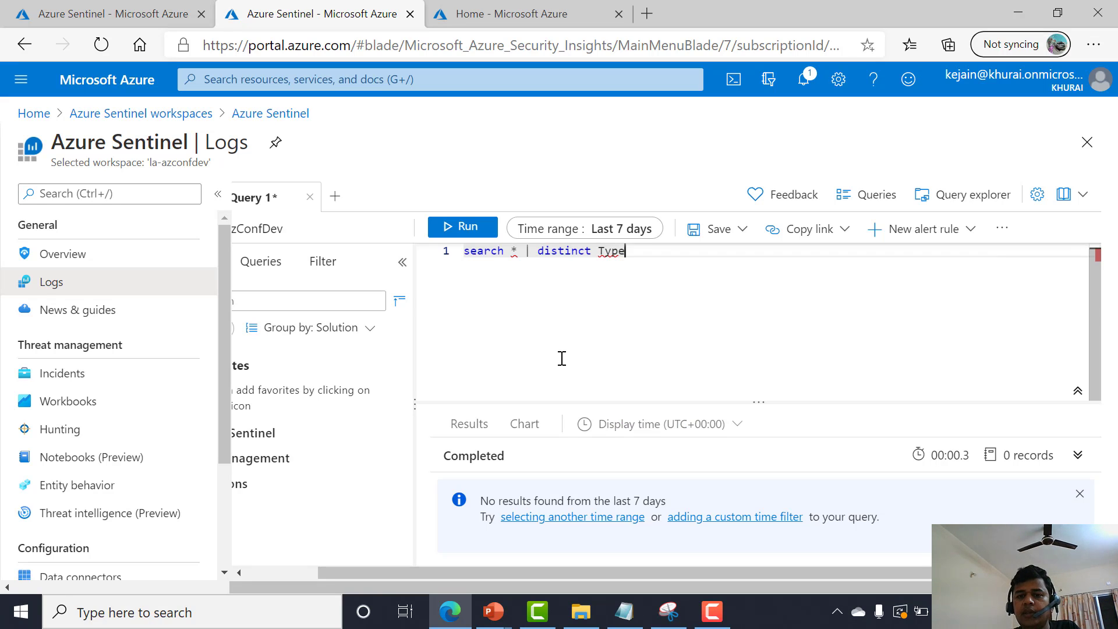
key("shift+Return")
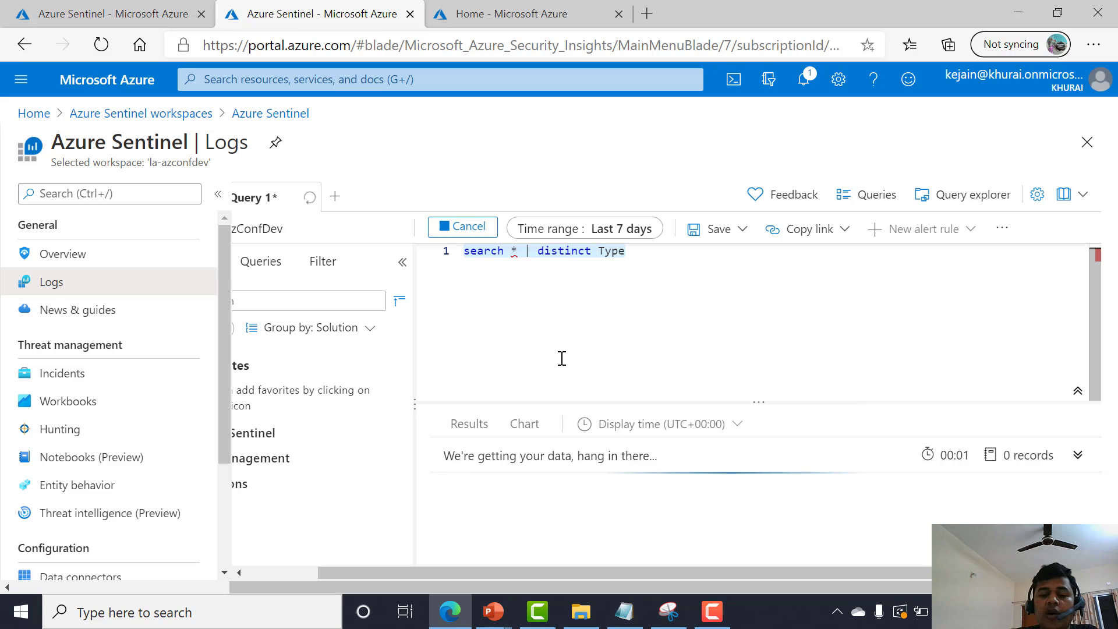
Enlarge the results pane and browse the list of distinct data types returned.
left_click_drag(567, 400, 591, 330)
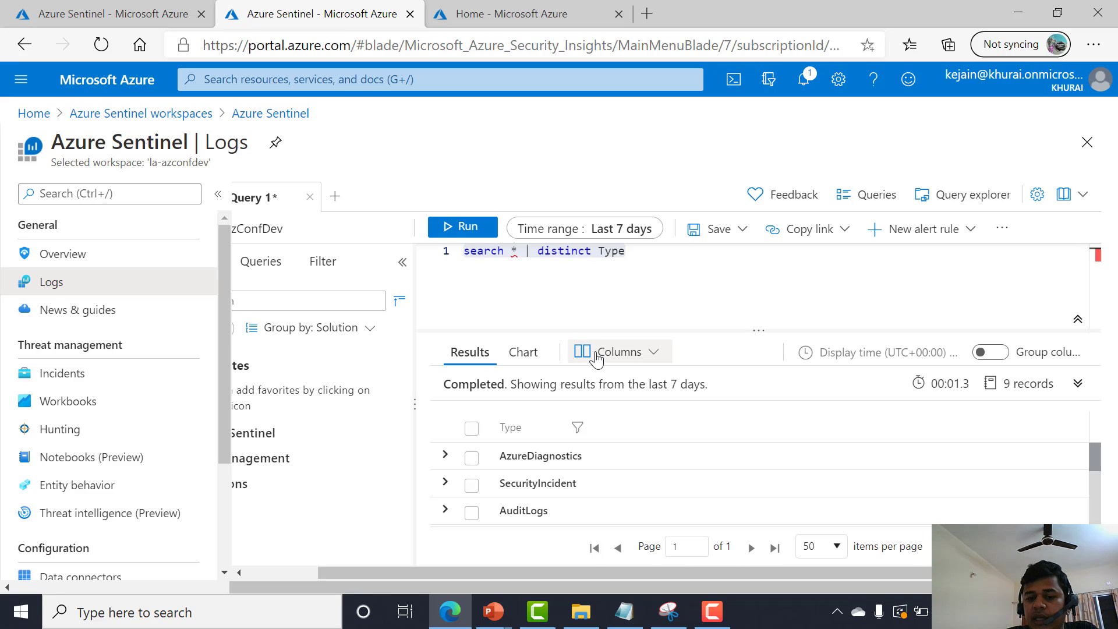
scroll(595, 483, "up", 1)
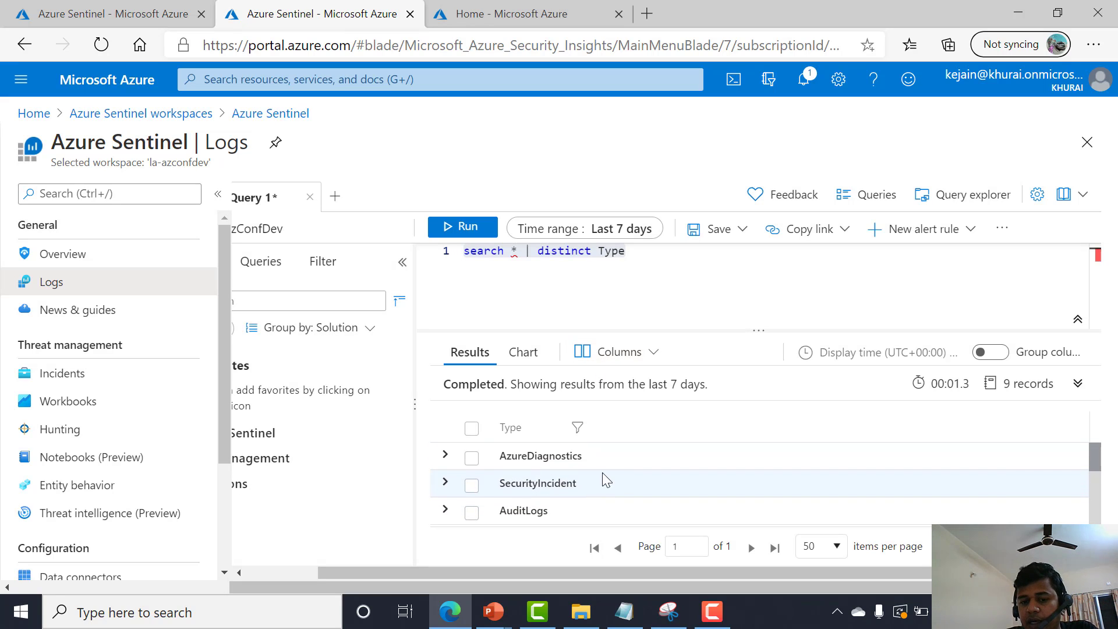
scroll(574, 481, "down", 4)
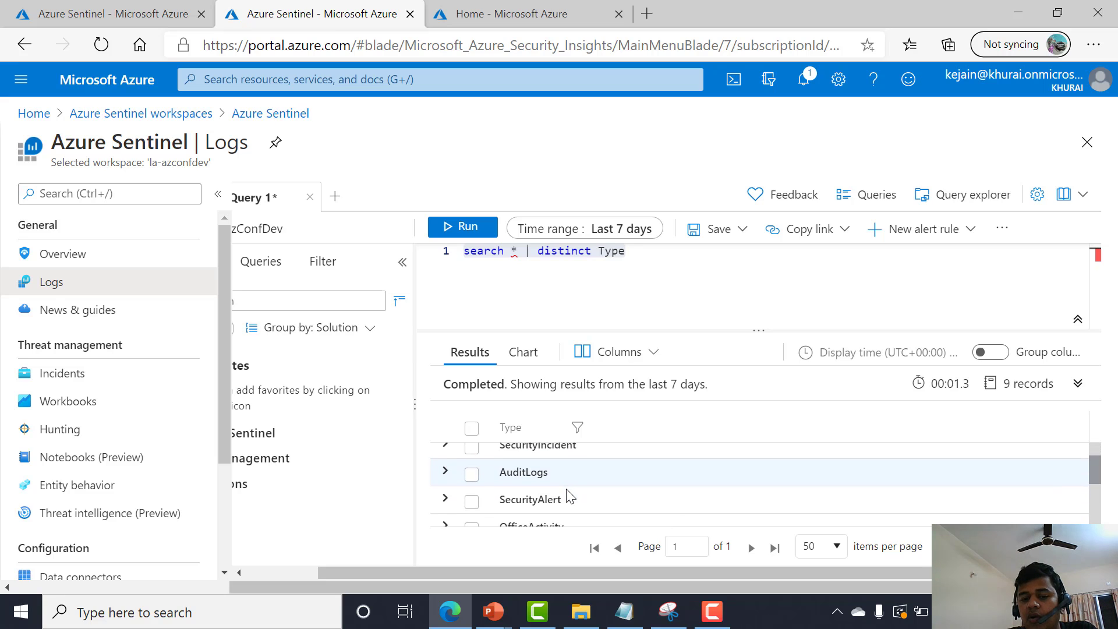
scroll(556, 500, "down", 1)
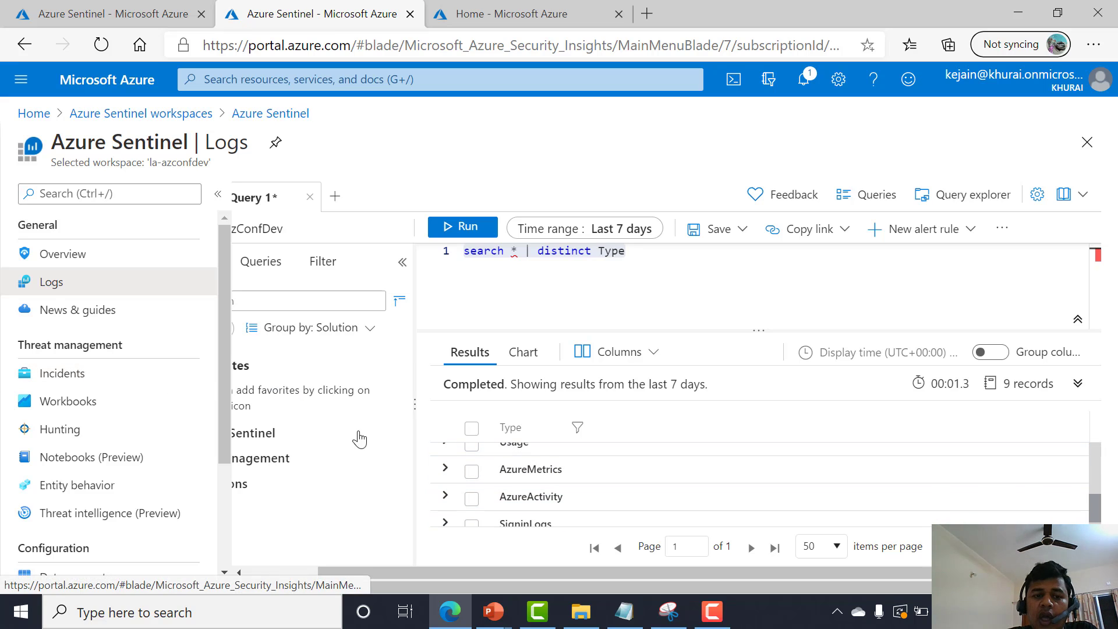
left_click(285, 573)
left_click_drag(285, 576, 275, 575)
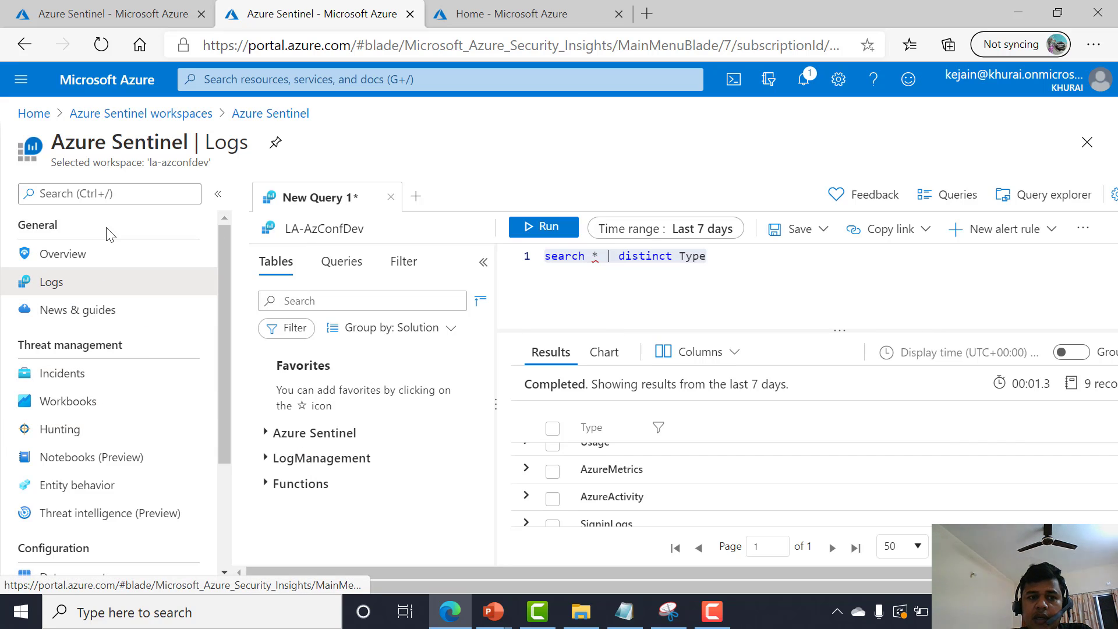
scroll(195, 443, "down", 1)
scroll(195, 442, "down", 3)
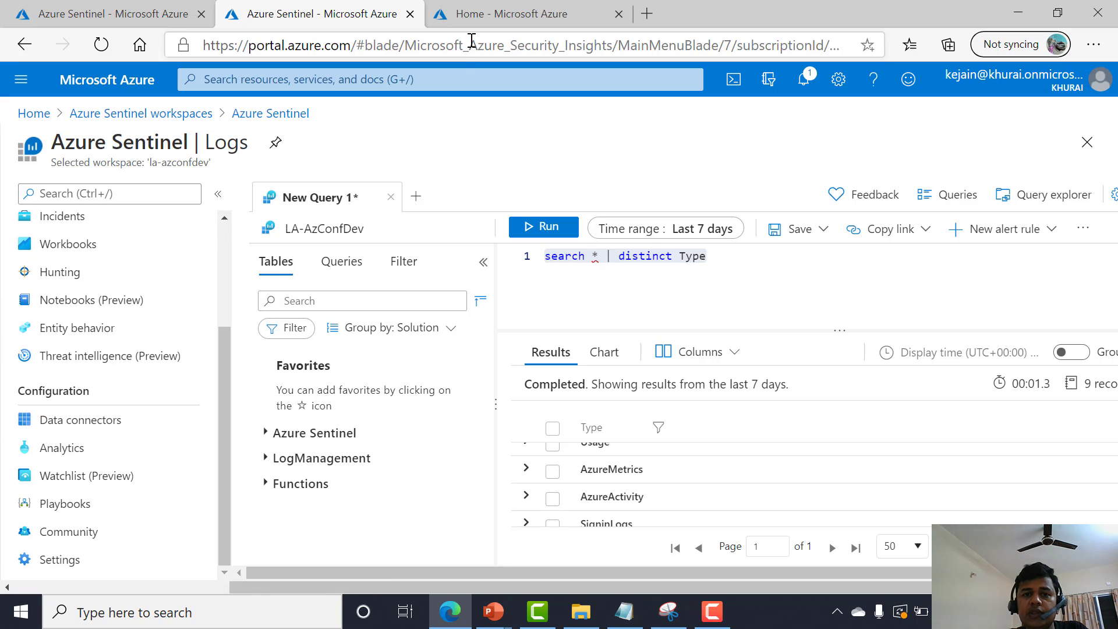
left_click(485, 19)
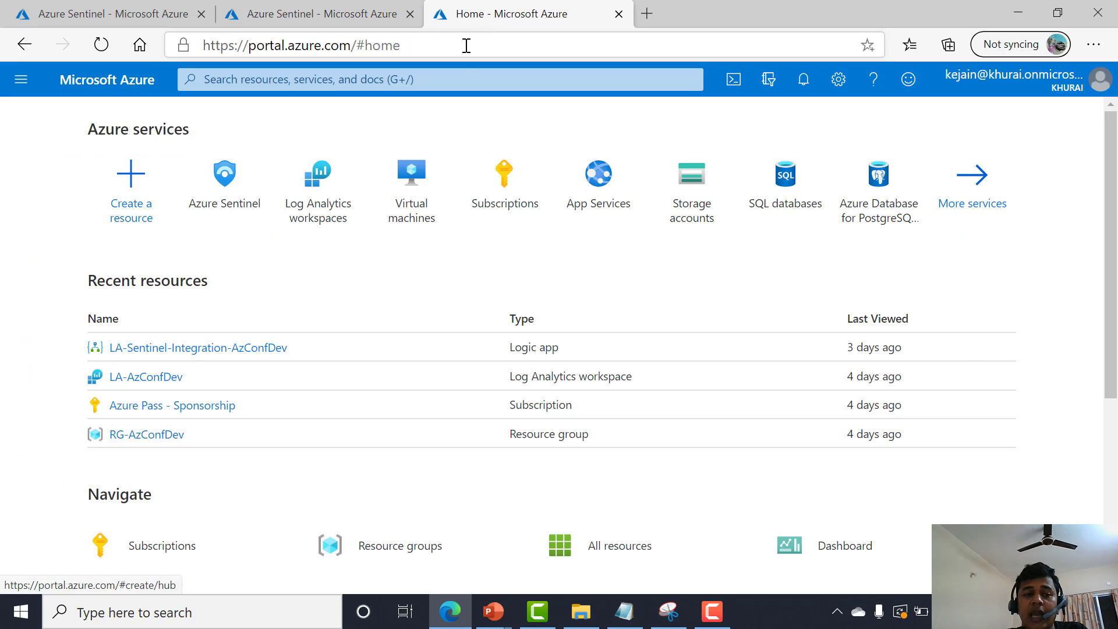
left_click(133, 8)
left_click(285, 8)
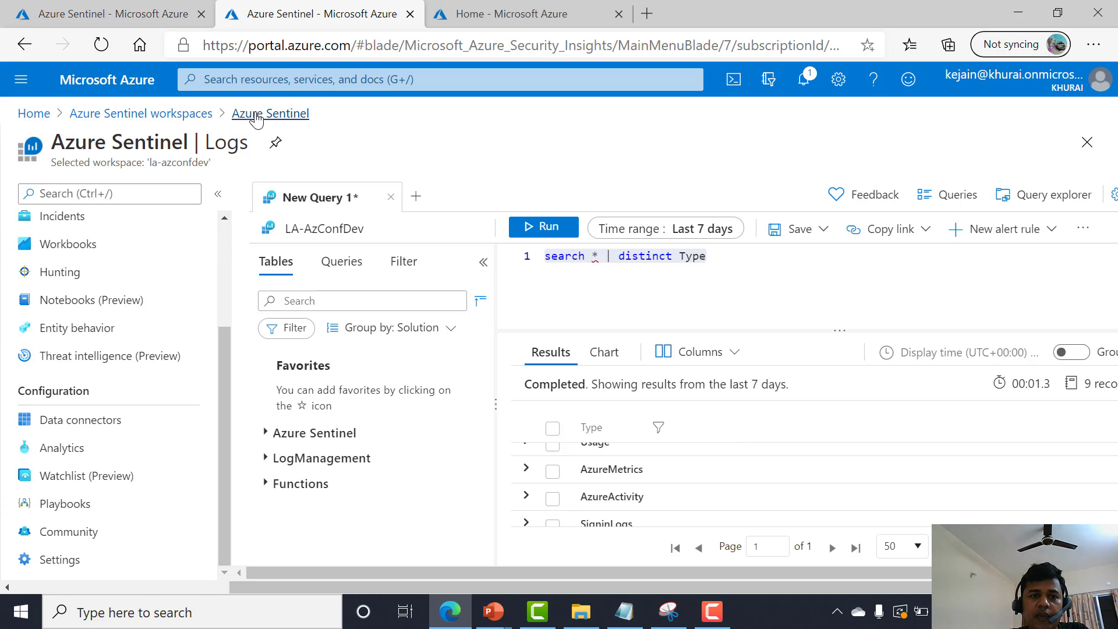
Open Advanced settings of the LA-AzConfDev Log Analytics workspace.
left_click(187, 117)
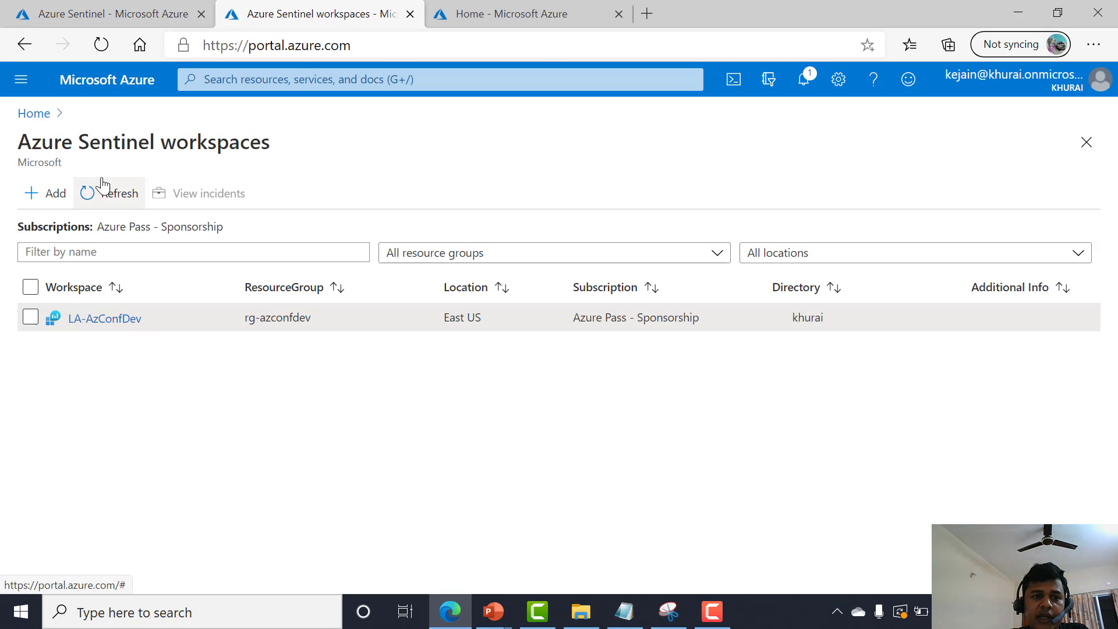
left_click(30, 120)
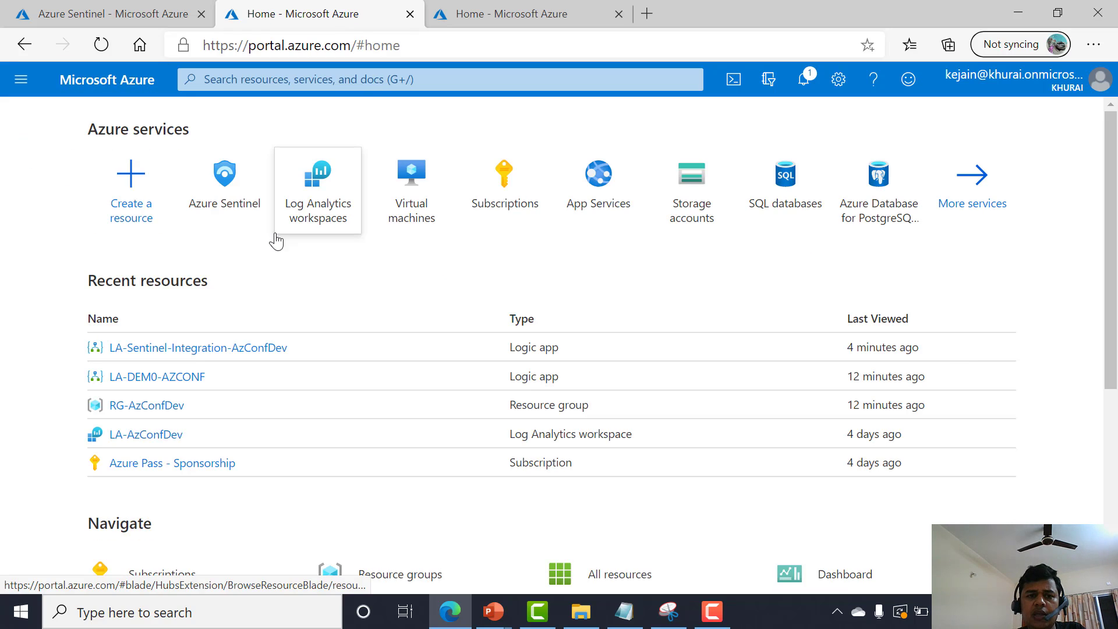
left_click(325, 216)
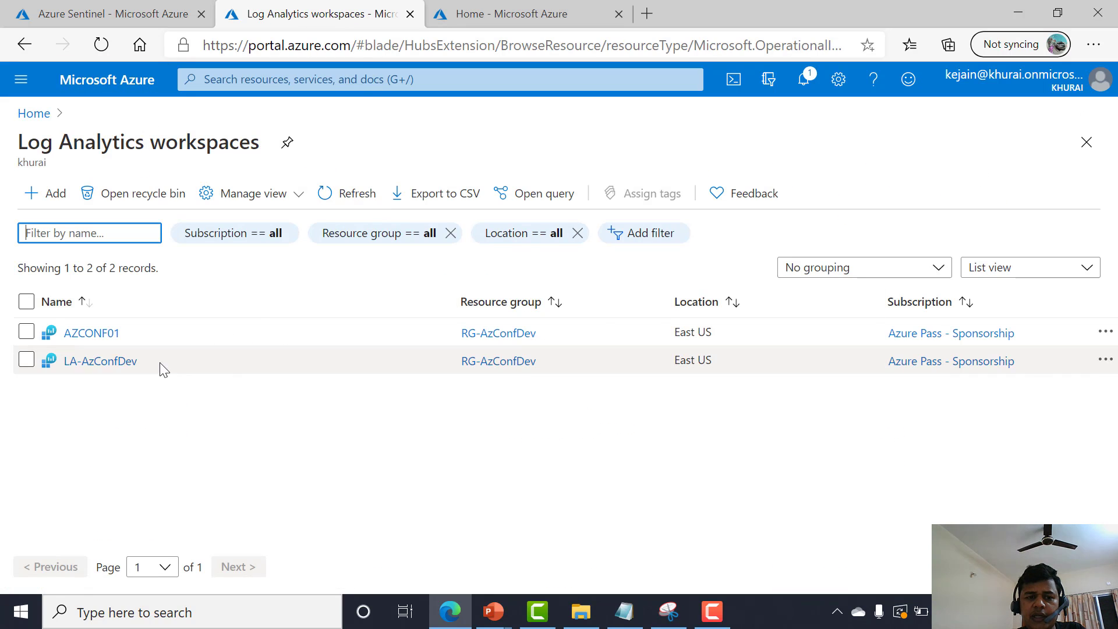
left_click(104, 364)
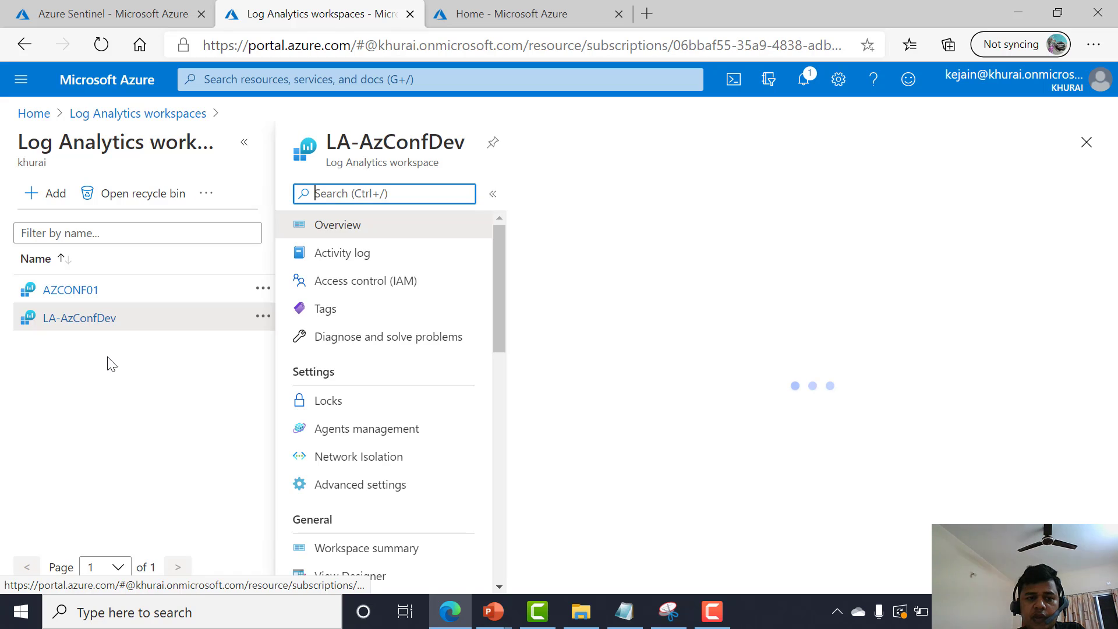
type("ad")
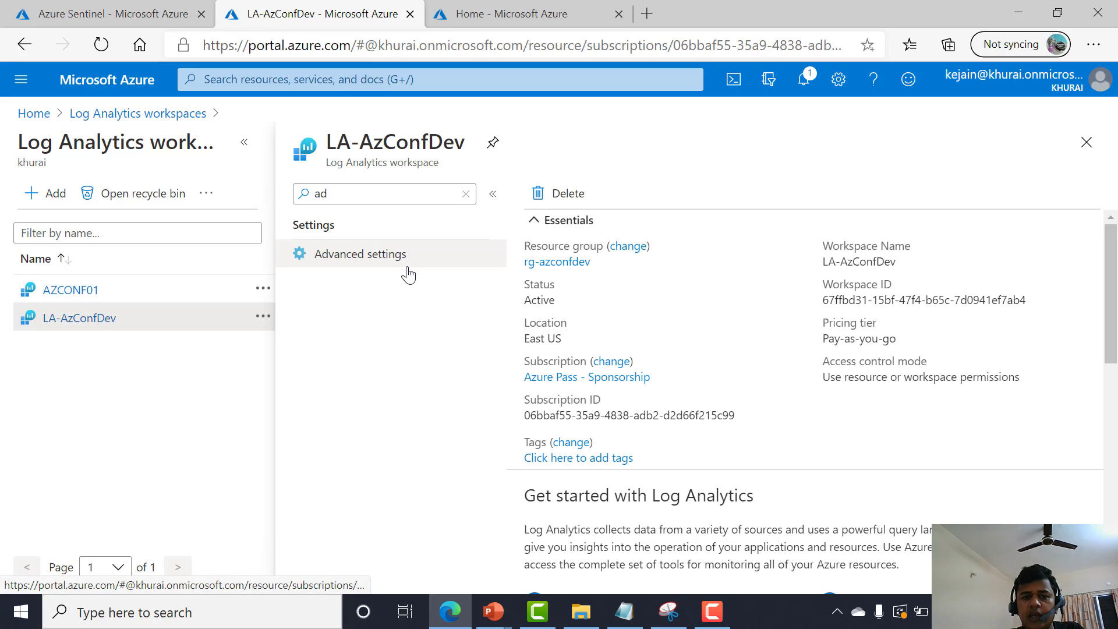
left_click(408, 274)
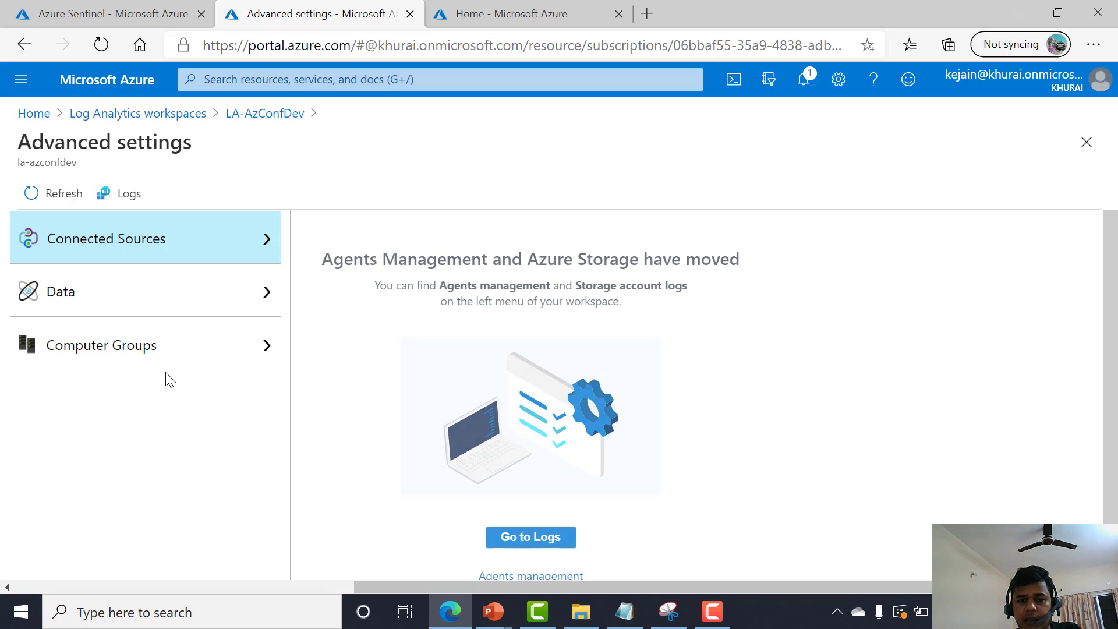
Add the Application Windows event log to the workspace's data collection and save the configuration.
left_click(111, 300)
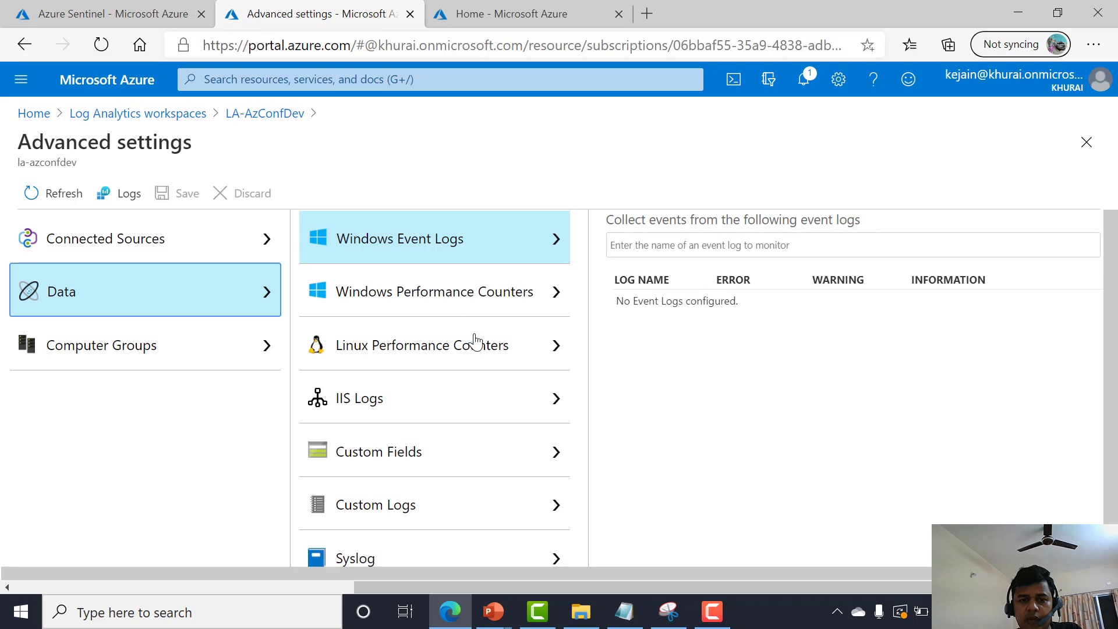
left_click(633, 252)
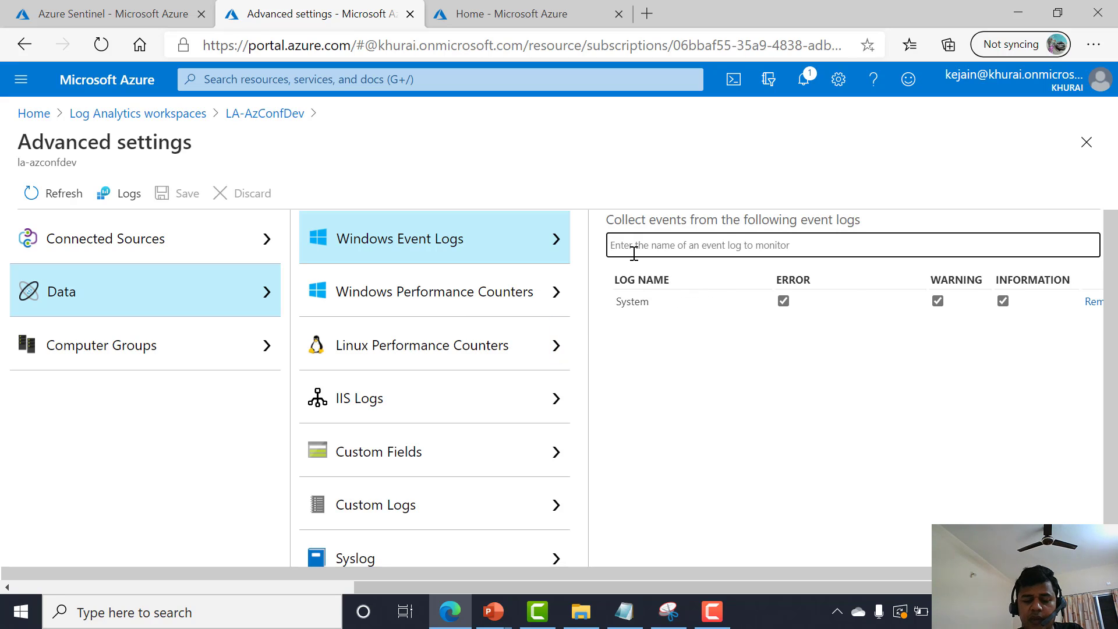
type("s")
key("BackSpace")
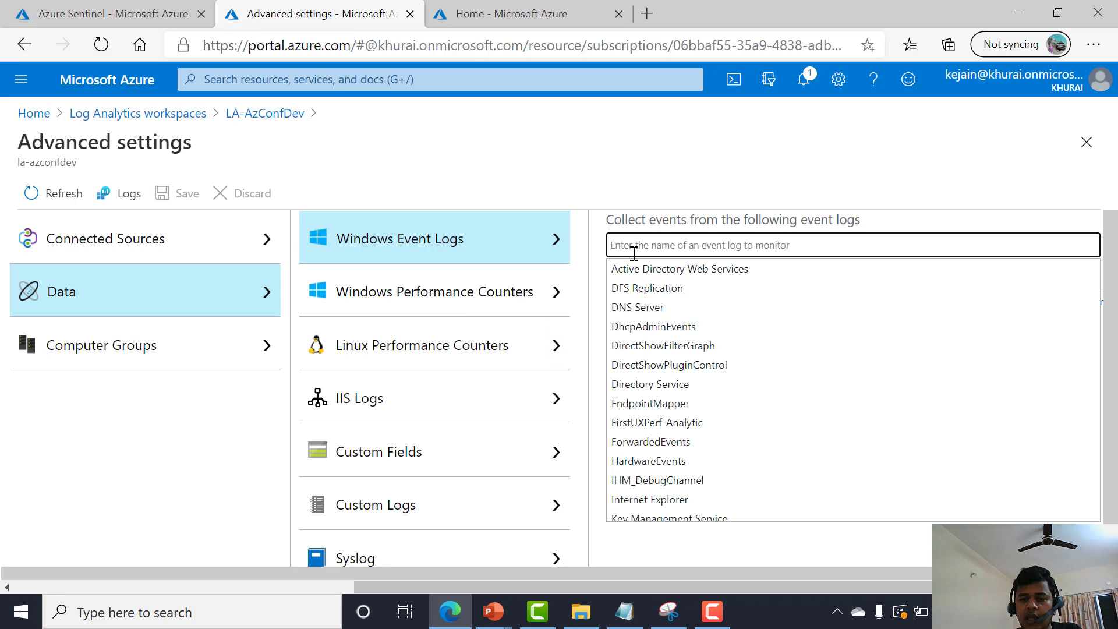
type("appl")
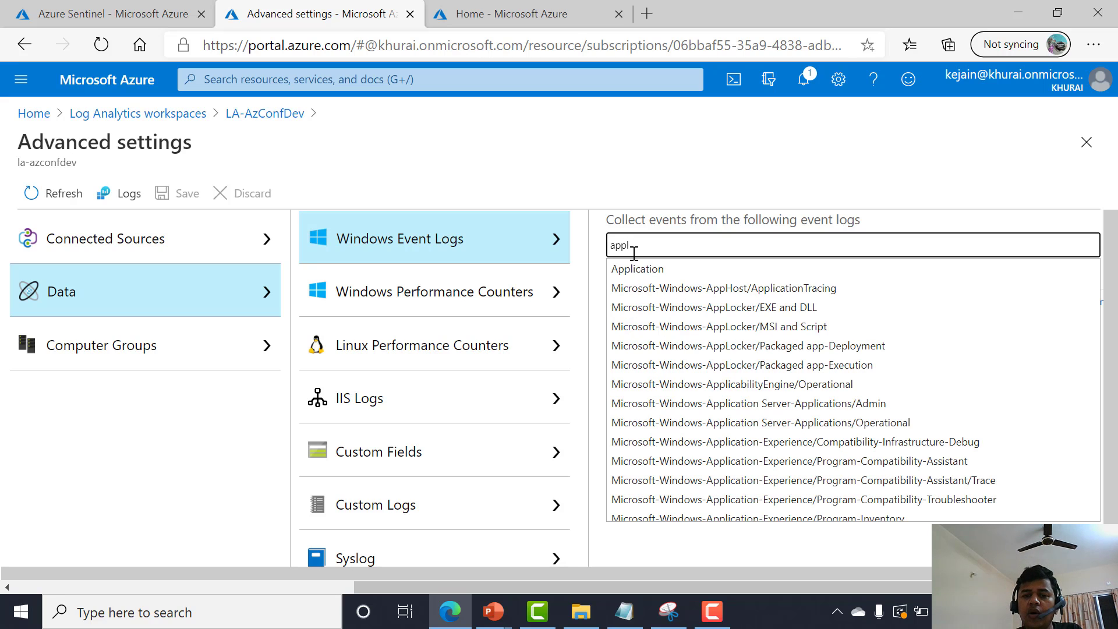
left_click(640, 269)
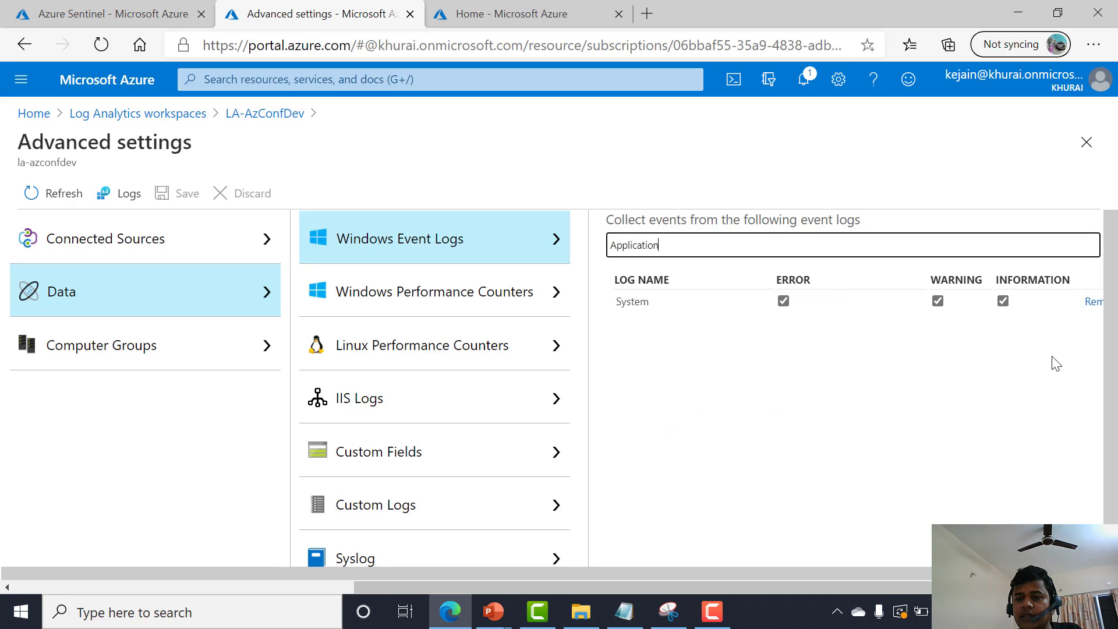
left_click(1019, 244)
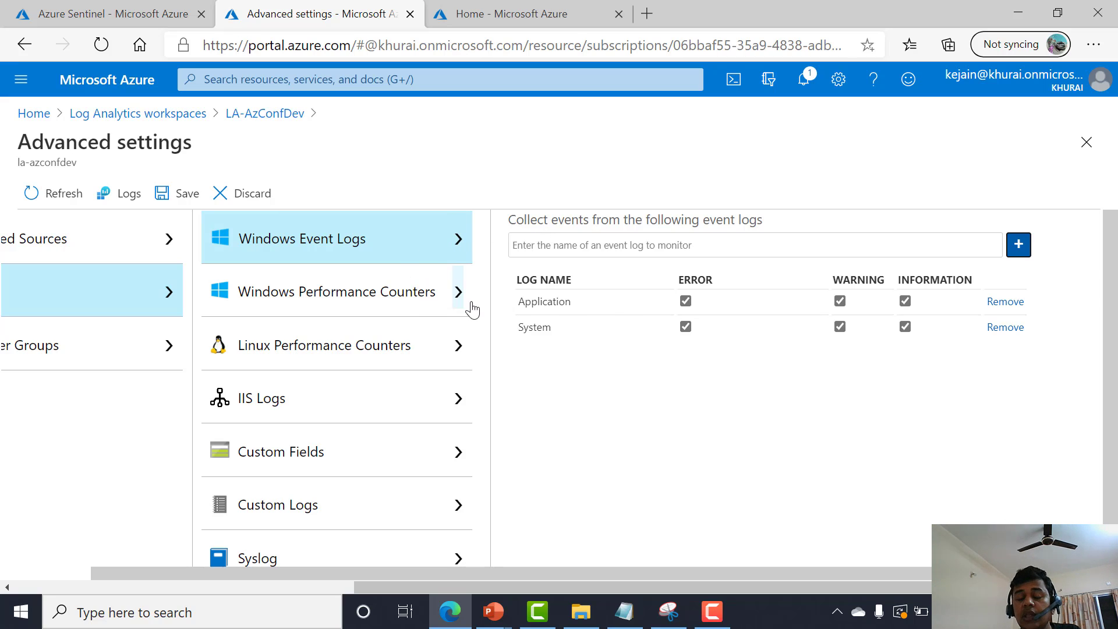
left_click(166, 205)
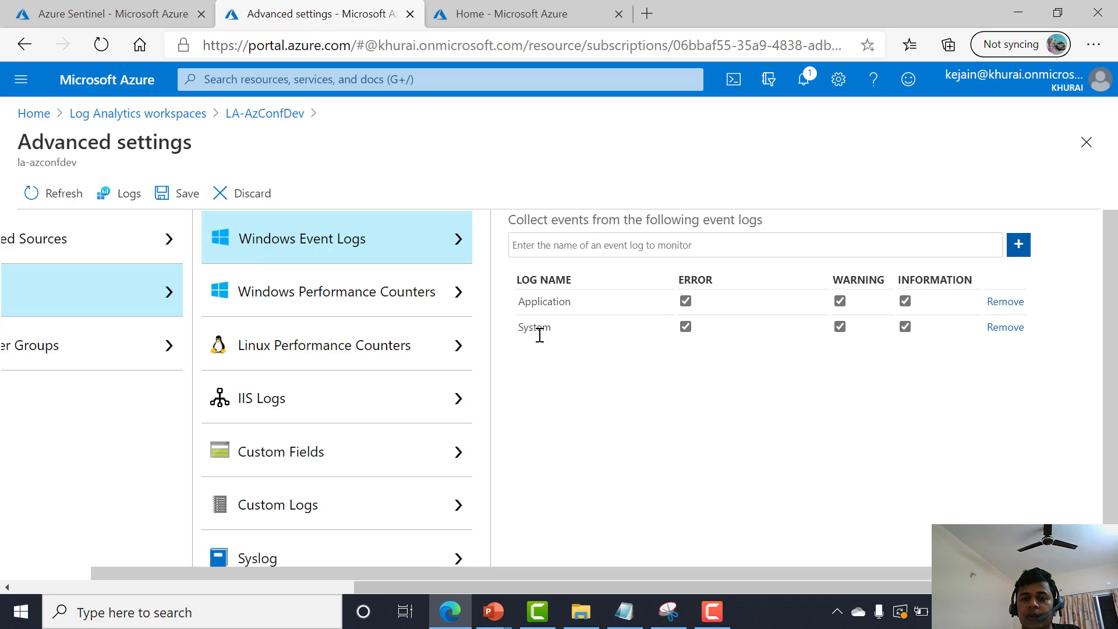
left_click(808, 301)
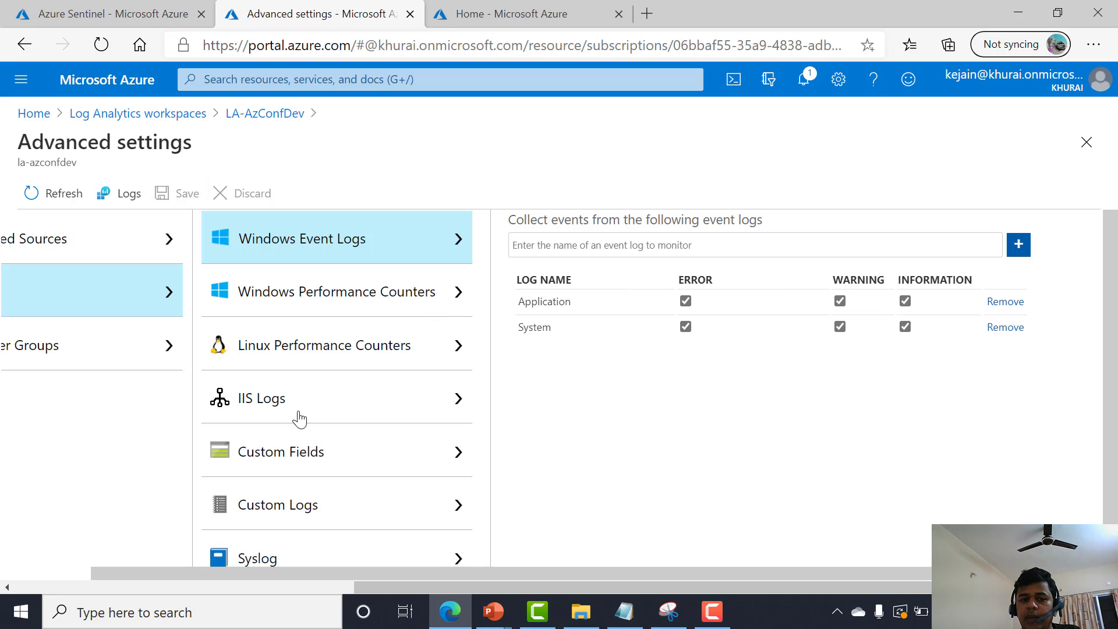
Add the local0 Syslog facility to the collected facilities and save the configuration.
left_click(307, 544)
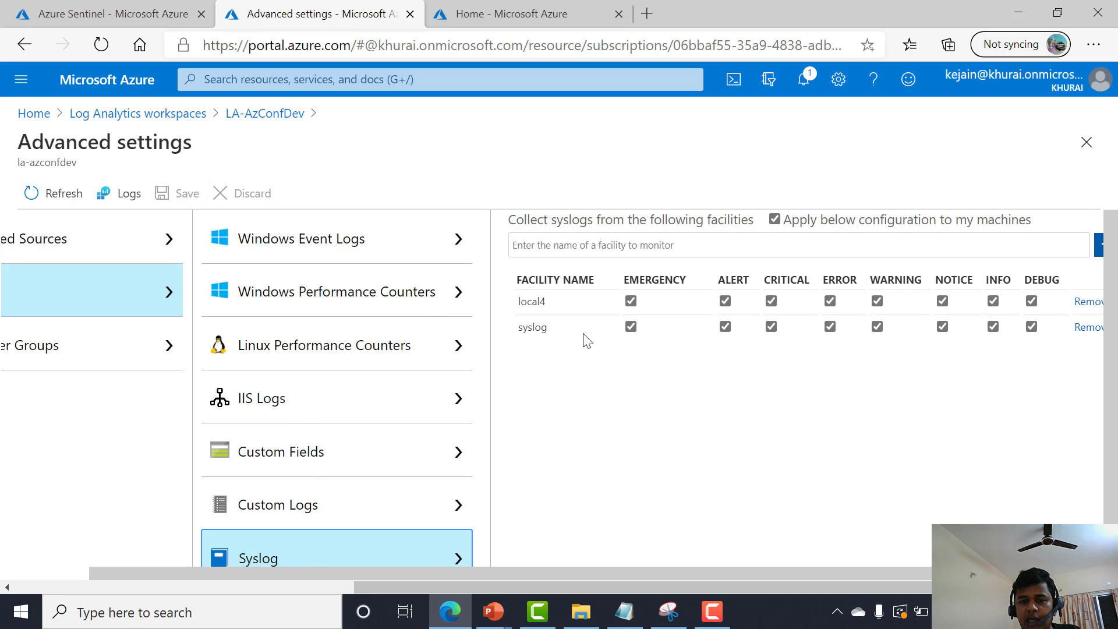
left_click(544, 246)
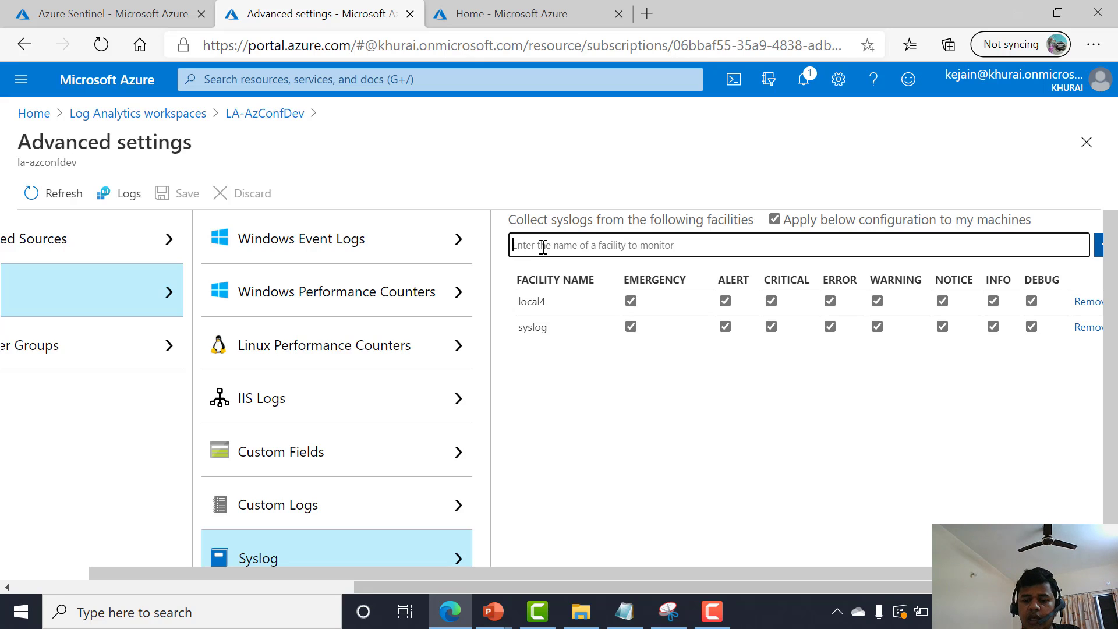
type("loca")
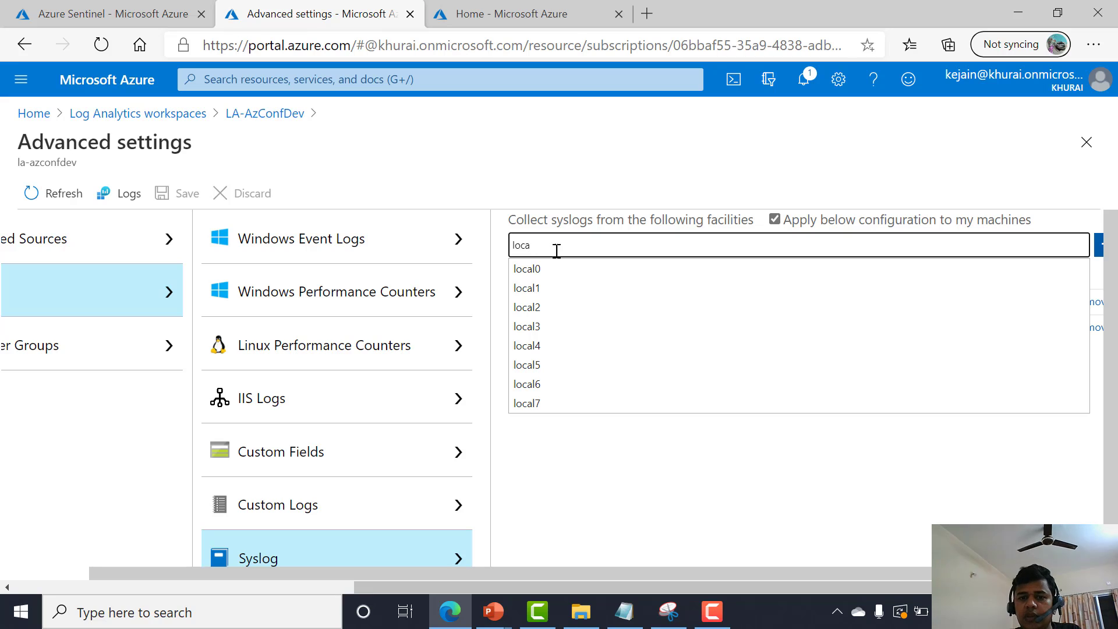
left_click(558, 266)
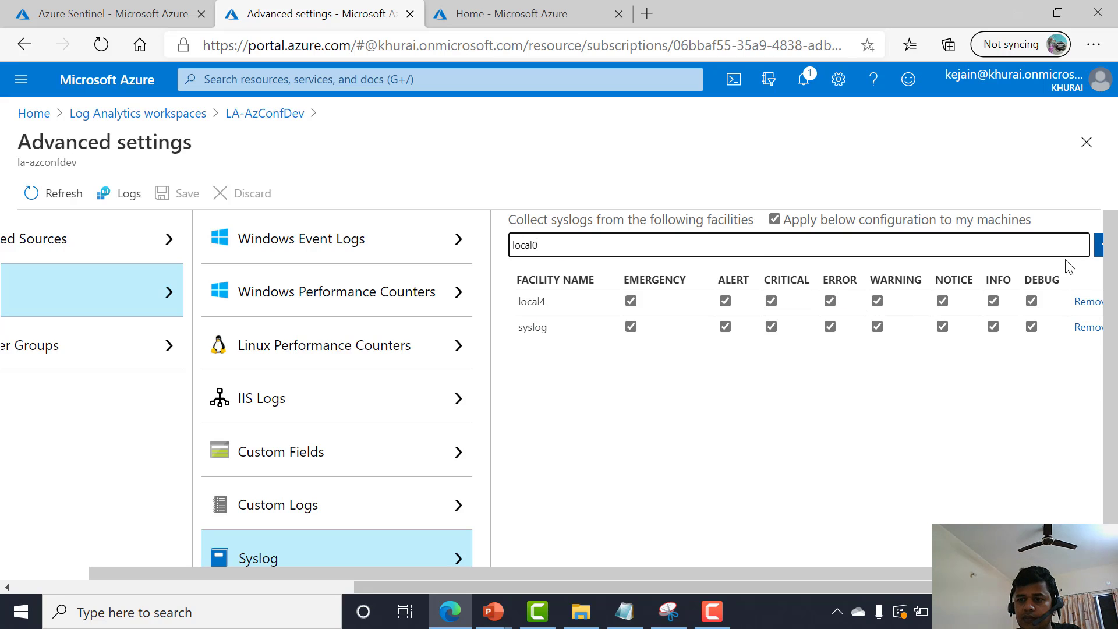
left_click(1097, 244)
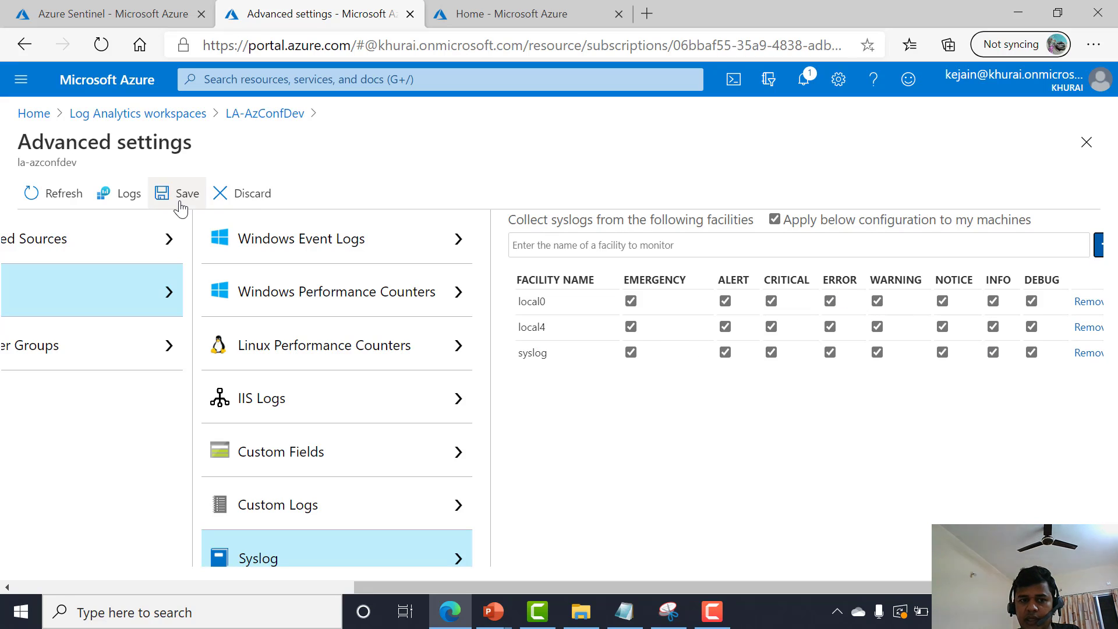
left_click(178, 195)
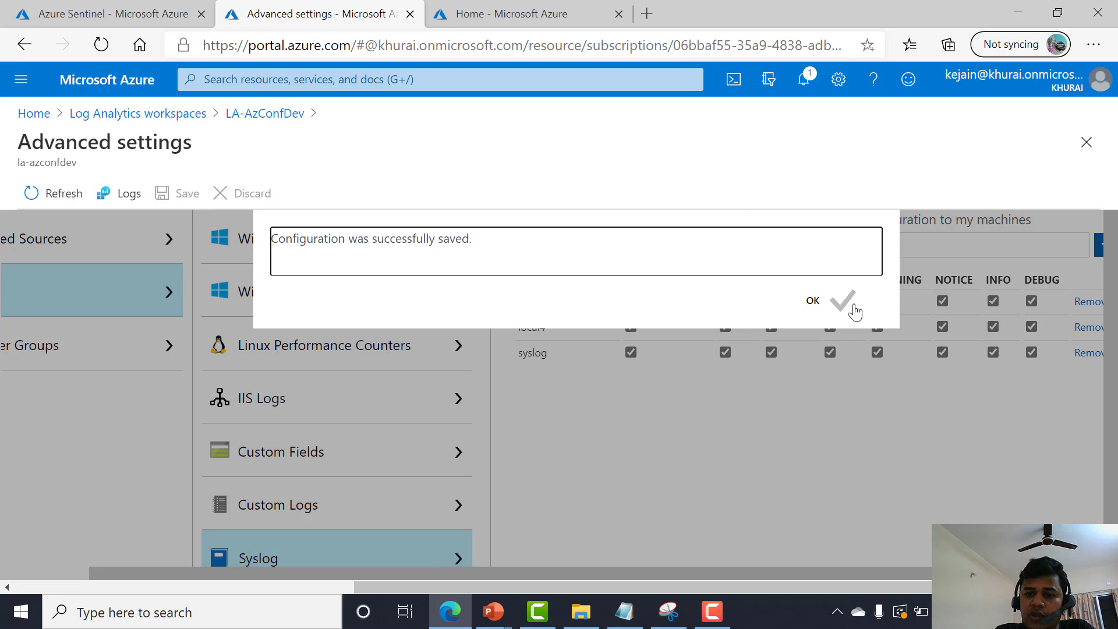
Dismiss the save confirmation and return to the Azure Sentinel Playbooks page in the other tab.
left_click(845, 302)
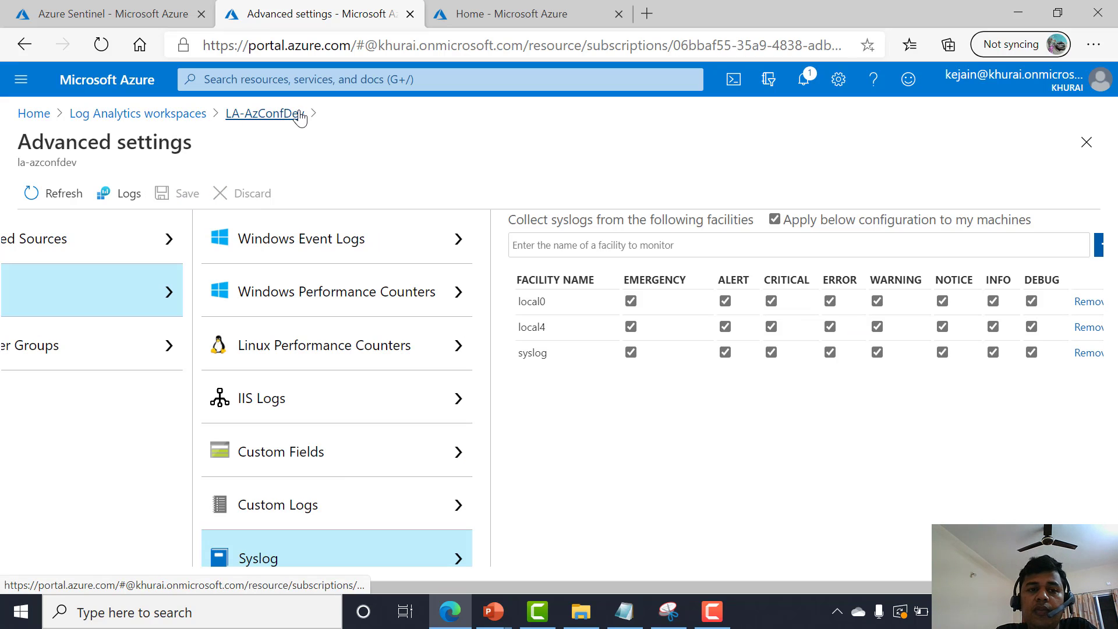
left_click(124, 10)
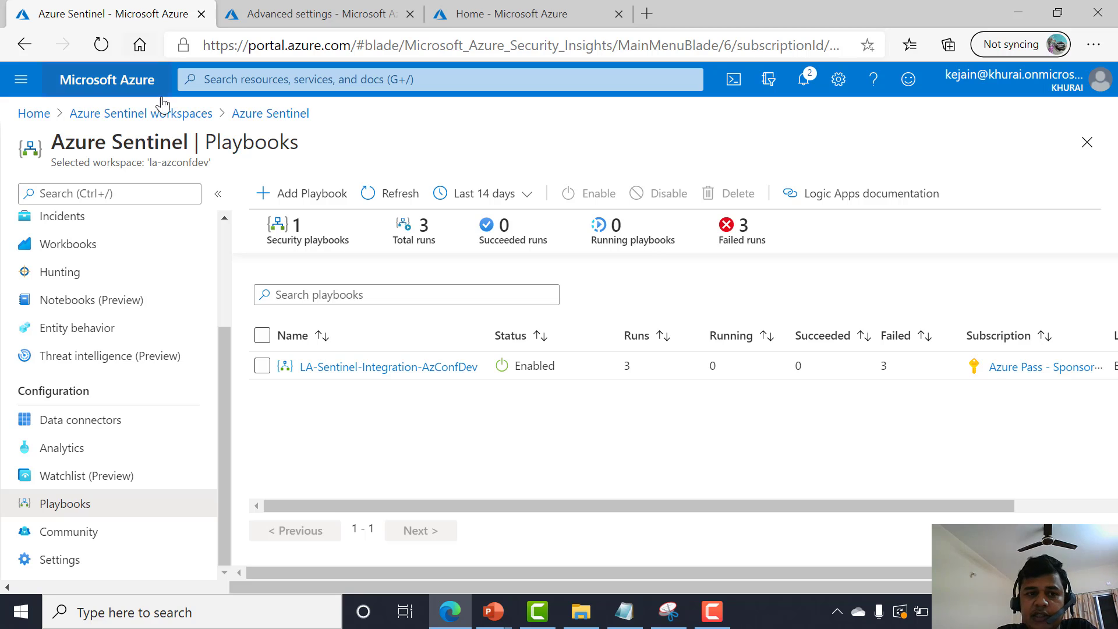
scroll(105, 297, "up", 1)
scroll(105, 295, "down", 1)
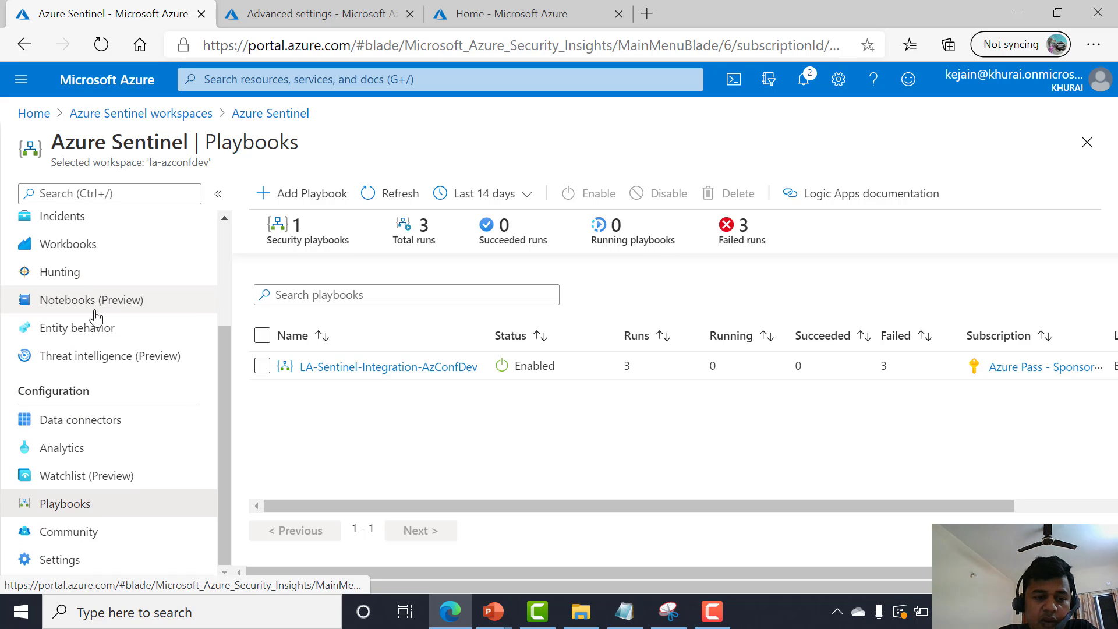
Open the Azure Sentinel Settings pricing page, then open the Overview dashboard.
left_click(57, 561)
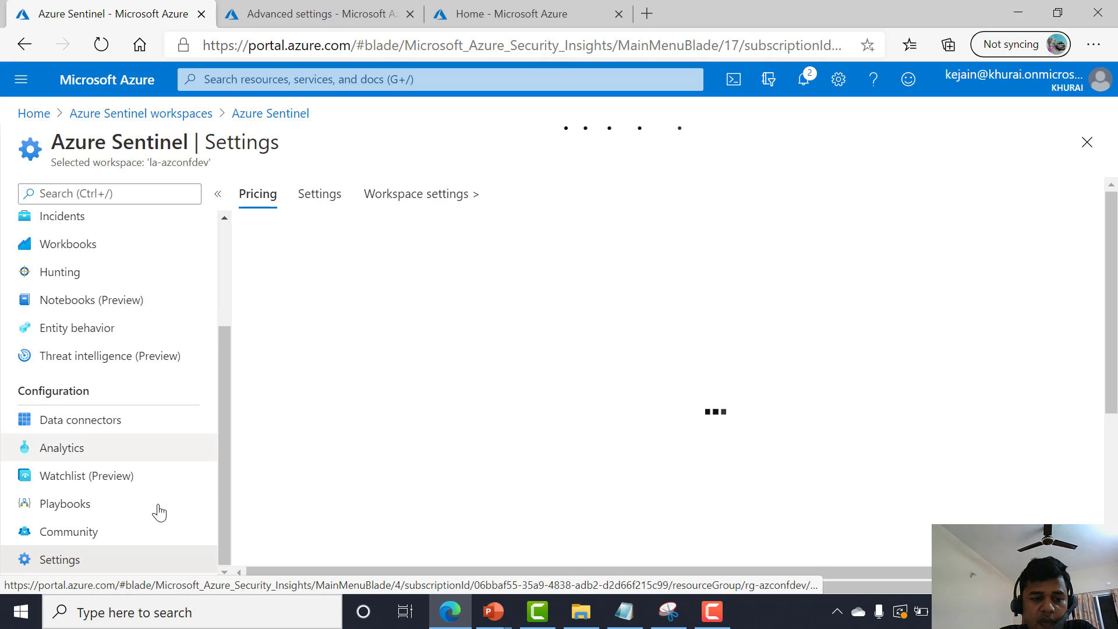
scroll(146, 414, "up", 3)
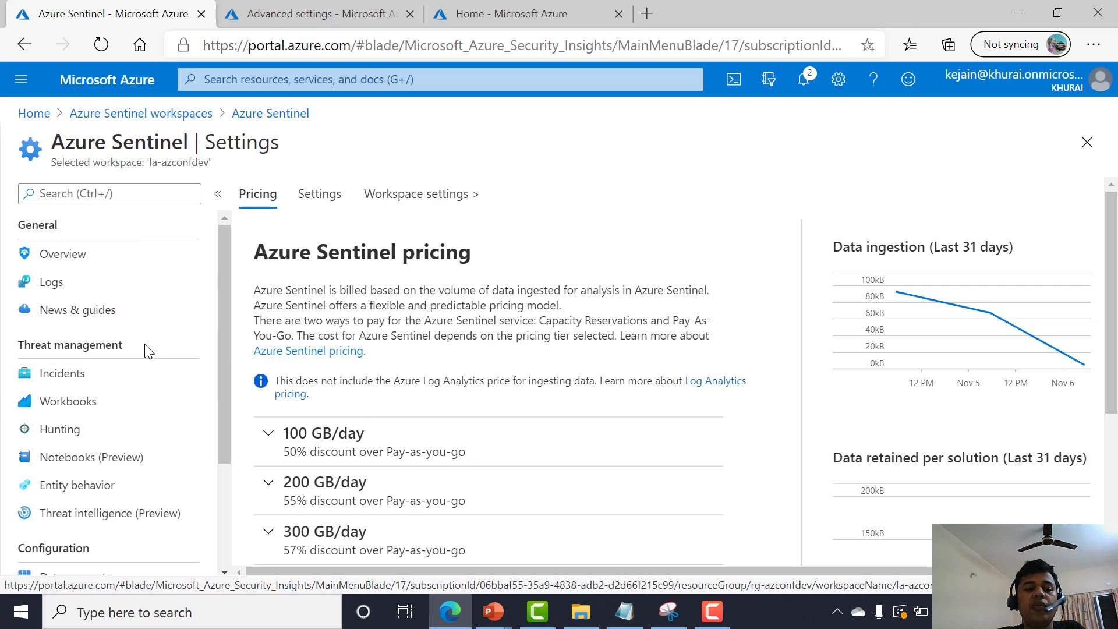
left_click(80, 260)
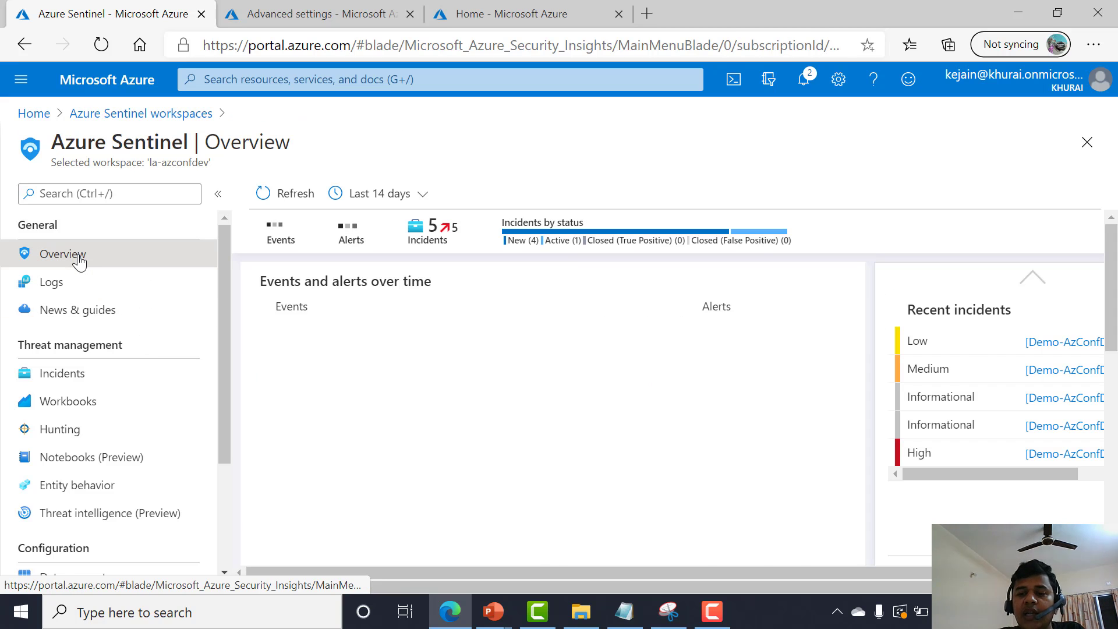
Switch to the PowerPoint slide show and advance to the next slide.
mouse_move(512, 617)
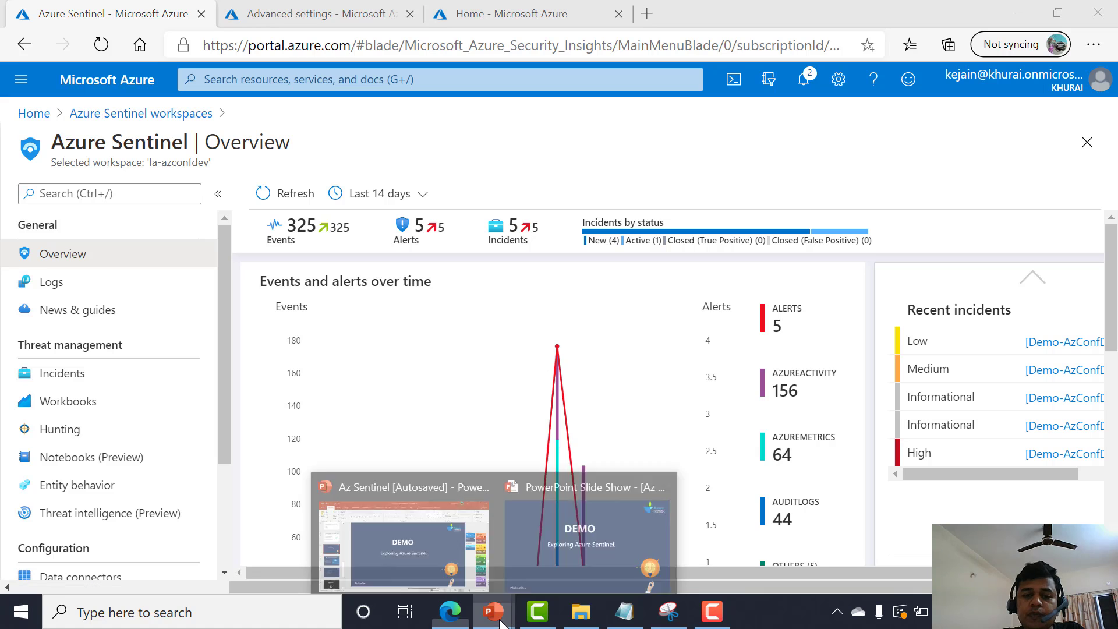
left_click(526, 553)
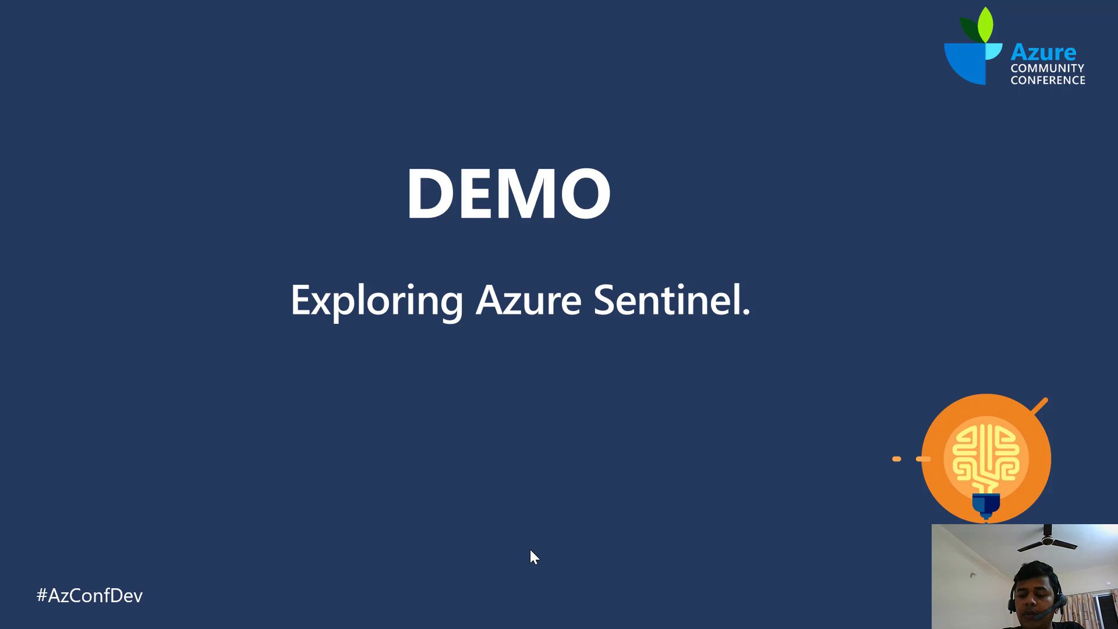
key("Right")
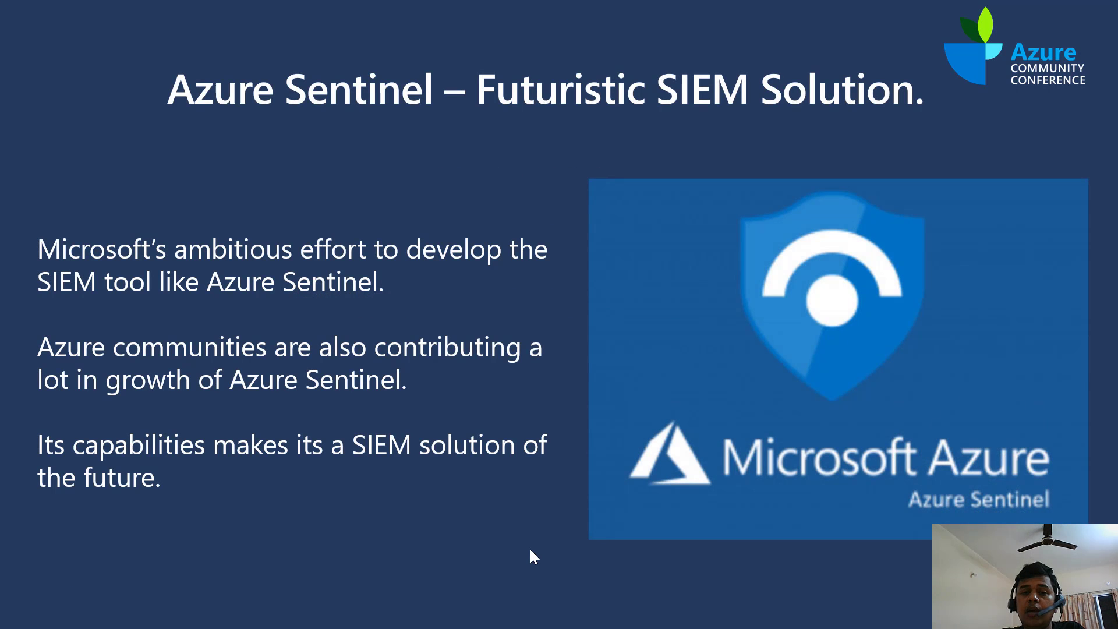